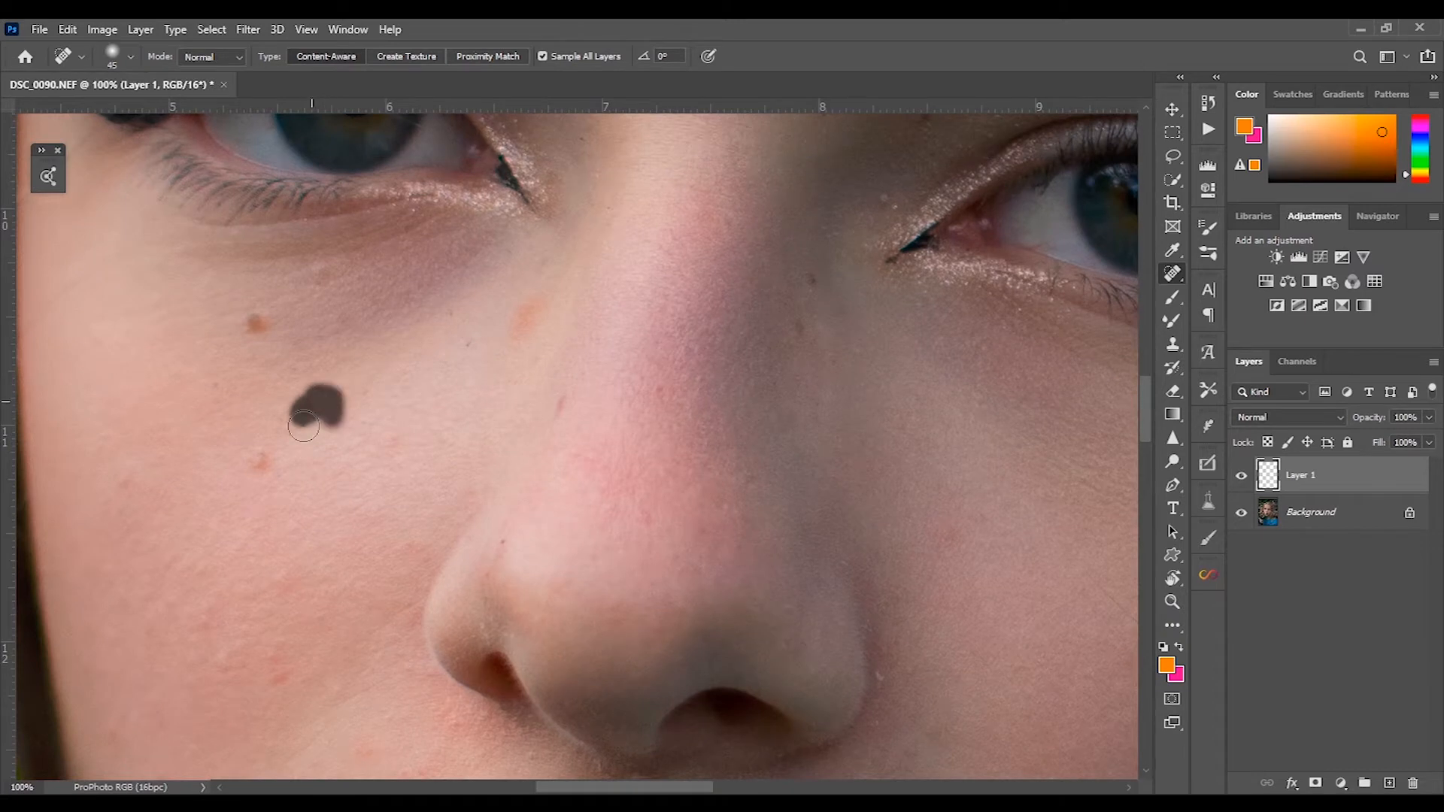
# Spot-heal the moles and small marks on the cheek under the eye and the reddish patch beside the nose bridge.
pyautogui.click(249, 326)
pyautogui.click(256, 325)
pyautogui.click(316, 271)
pyautogui.moveTo(535, 303); pyautogui.dragTo(513, 325)
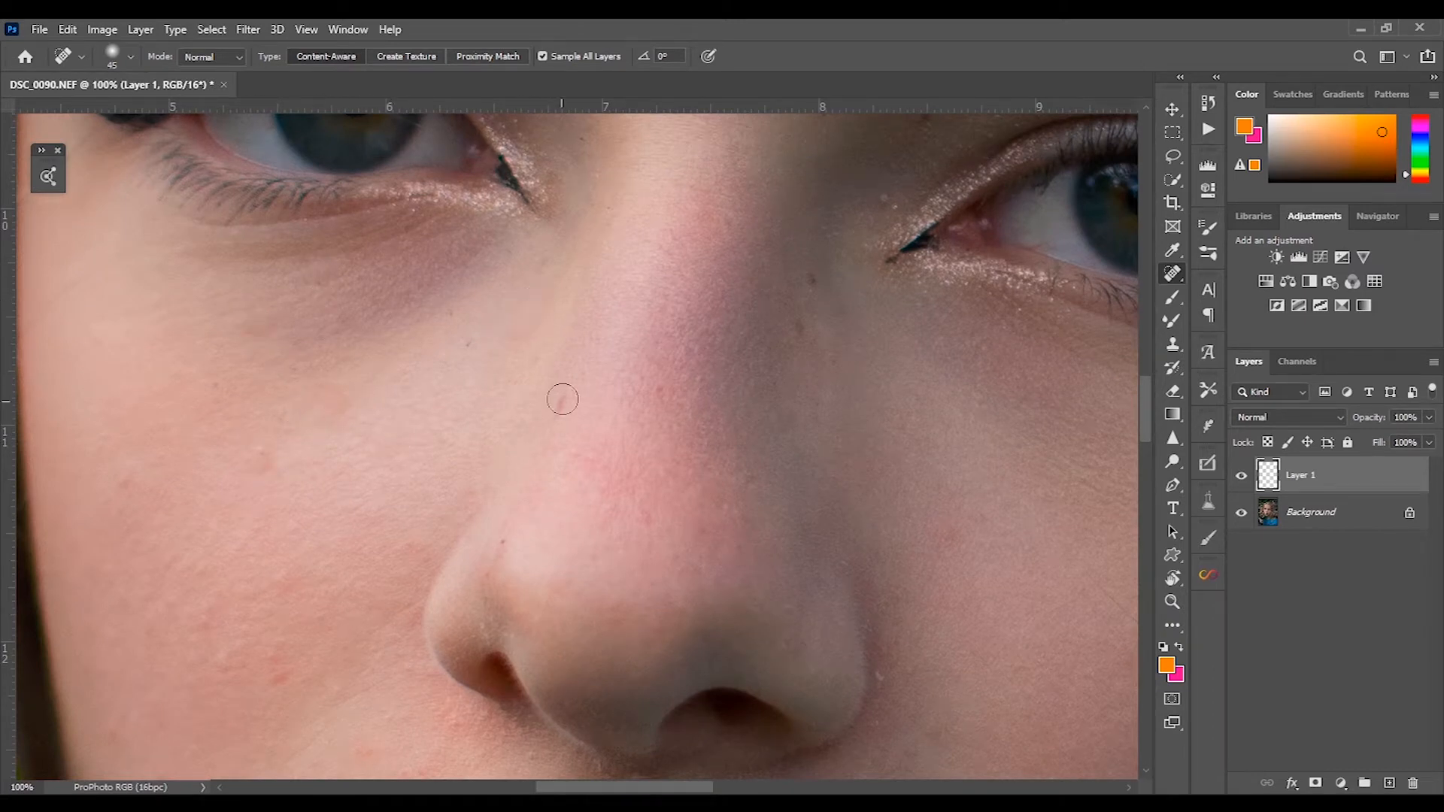
# Spot-heal the small dark marks along both sides of the nose and near the inner eye corner.
pyautogui.moveTo(565, 399); pyautogui.dragTo(557, 416)
pyautogui.click(661, 390)
pyautogui.click(800, 323)
pyautogui.click(813, 277)
# Spot-heal the marks between the eyebrows and the remaining spots on both cheeks with a 40 px brush.
pyautogui.hotkey('ctrl', '-')
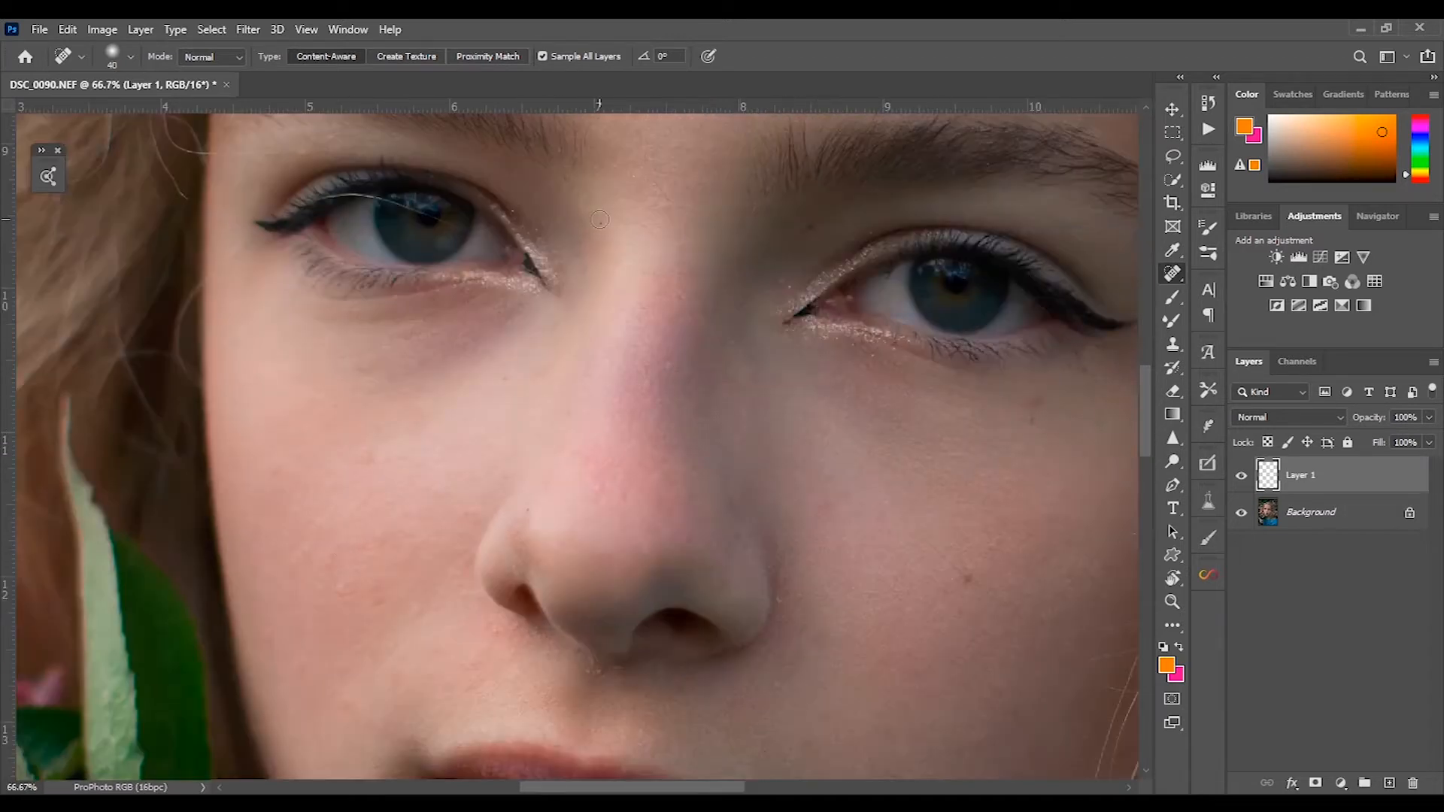
pyautogui.moveTo(653, 183); pyautogui.dragTo(670, 213)
pyautogui.moveTo(652, 144); pyautogui.dragTo(650, 157)
pyautogui.click(968, 576)
pyautogui.click(1032, 402)
pyautogui.click(1031, 404)
pyautogui.moveTo(367, 452); pyautogui.dragTo(370, 464)
# Check the lips and chin, and spot-heal the remaining blemishes on the forehead with the 40 px brush.
pyautogui.moveTo(352, 634); pyautogui.dragTo(257, 107)
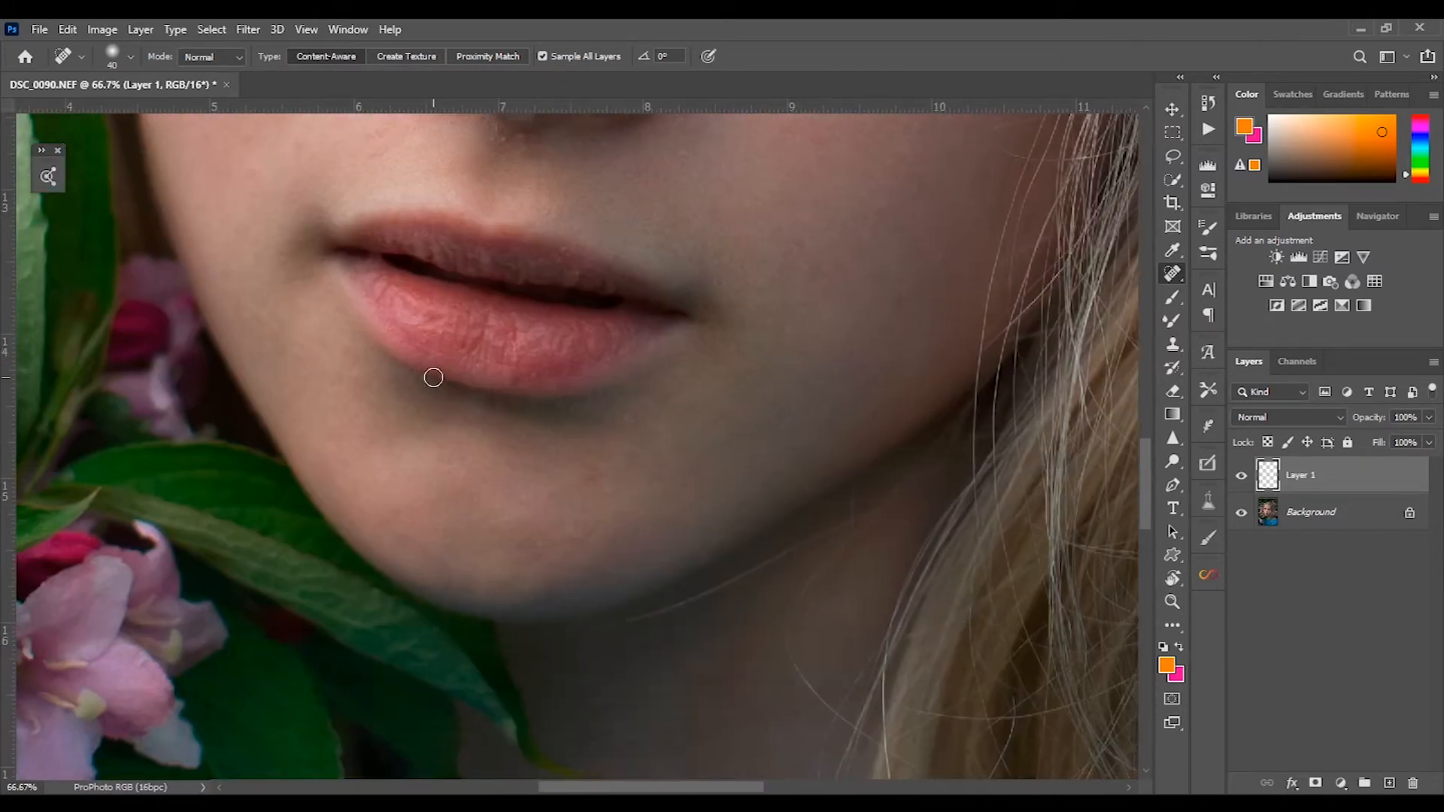
pyautogui.hotkey('ctrl', '-')
pyautogui.scroll(10, 496, 354)
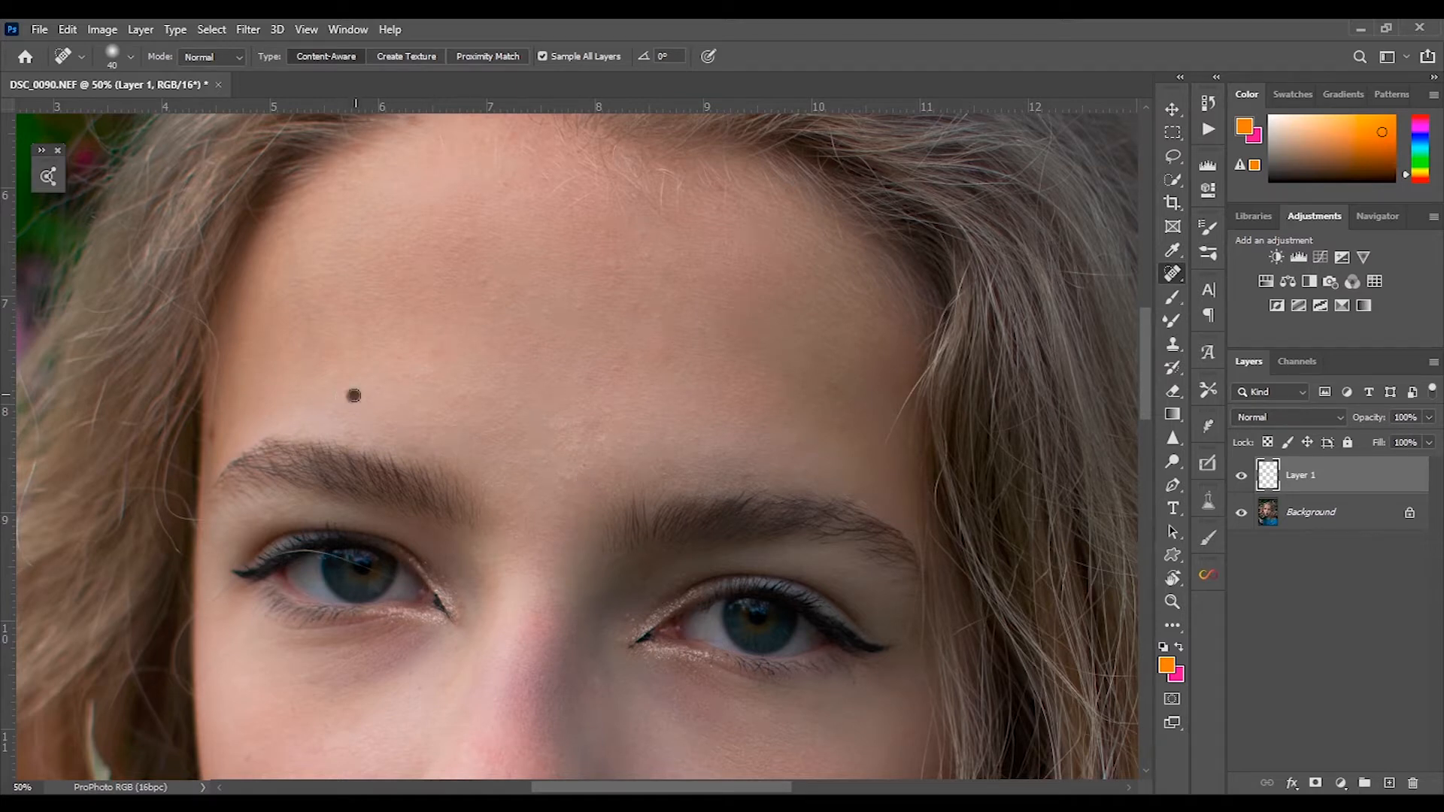
pyautogui.scroll(3, 214, 469)
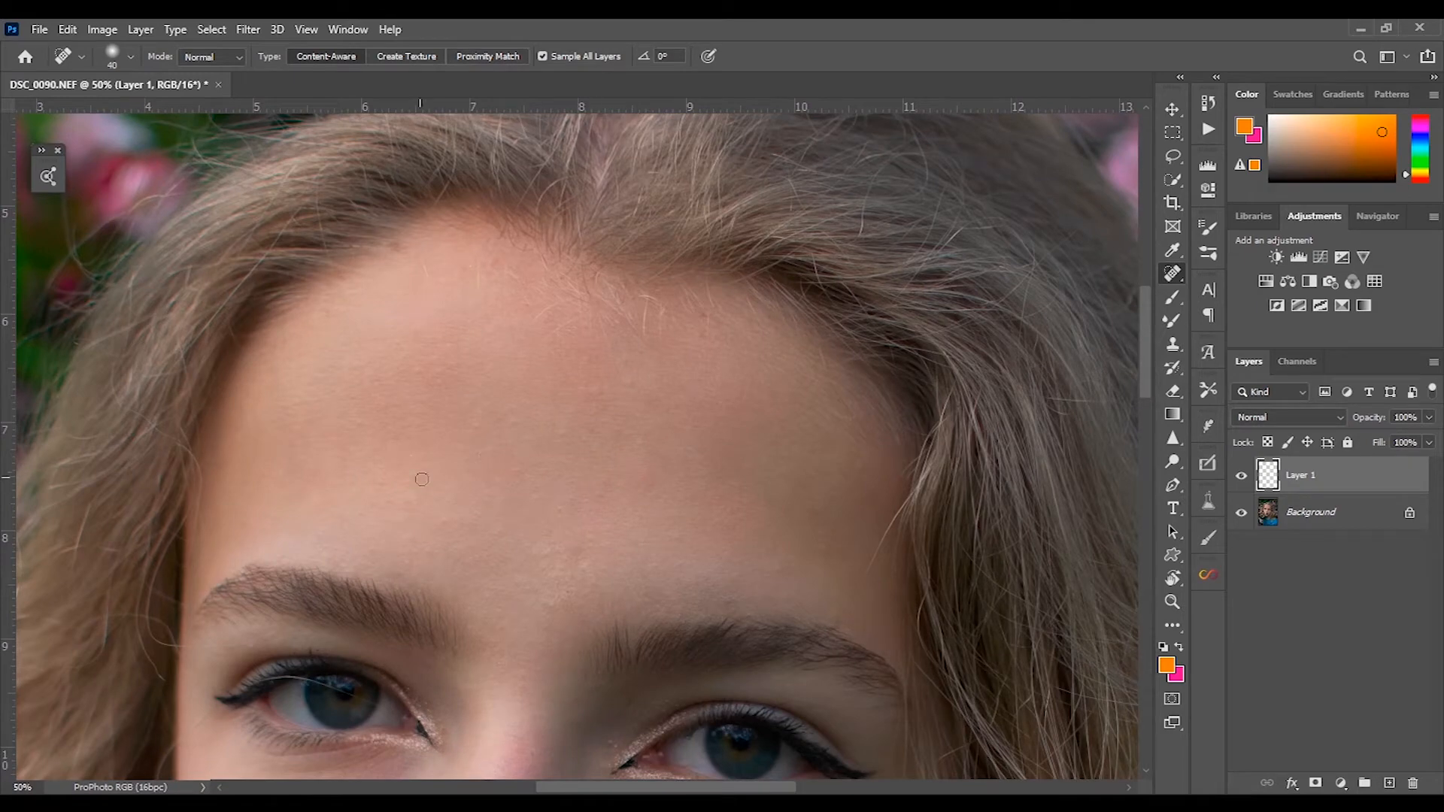
pyautogui.moveTo(475, 404); pyautogui.dragTo(447, 318)
# Heal the stray hair crossing the inner white of the eye and the iris up to the pupil, using a 9 px brush.
pyautogui.moveTo(282, 598); pyautogui.dragTo(402, 450)
pyautogui.hotkey('ctrl', '+')
pyautogui.hotkey('ctrl', '+')
pyautogui.press('[')
pyautogui.press('[')
pyautogui.press('[')
pyautogui.hotkey('ctrl', '+')
pyautogui.hotkey('ctrl', '+')
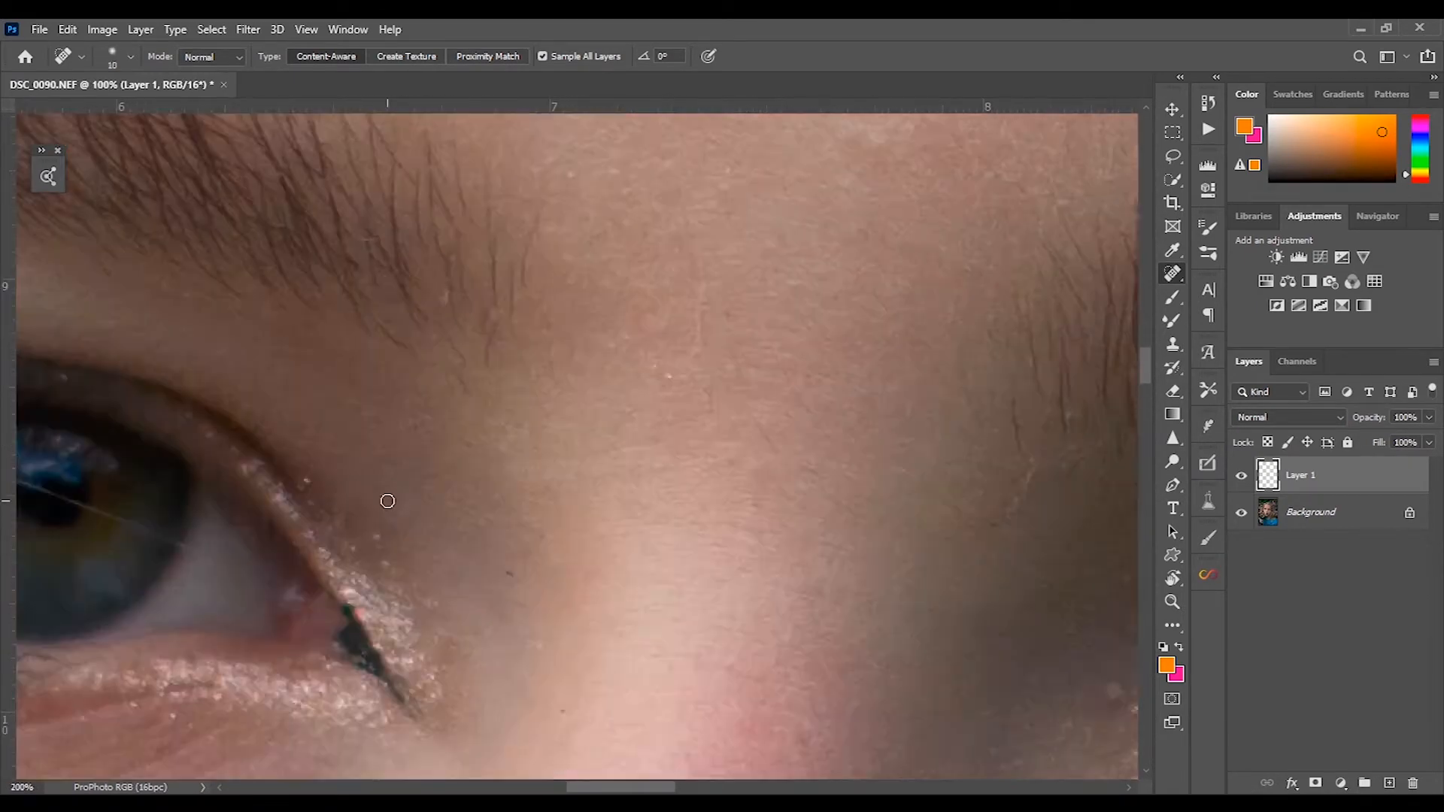
pyautogui.moveTo(325, 537); pyautogui.dragTo(694, 326)
pyautogui.press('[')
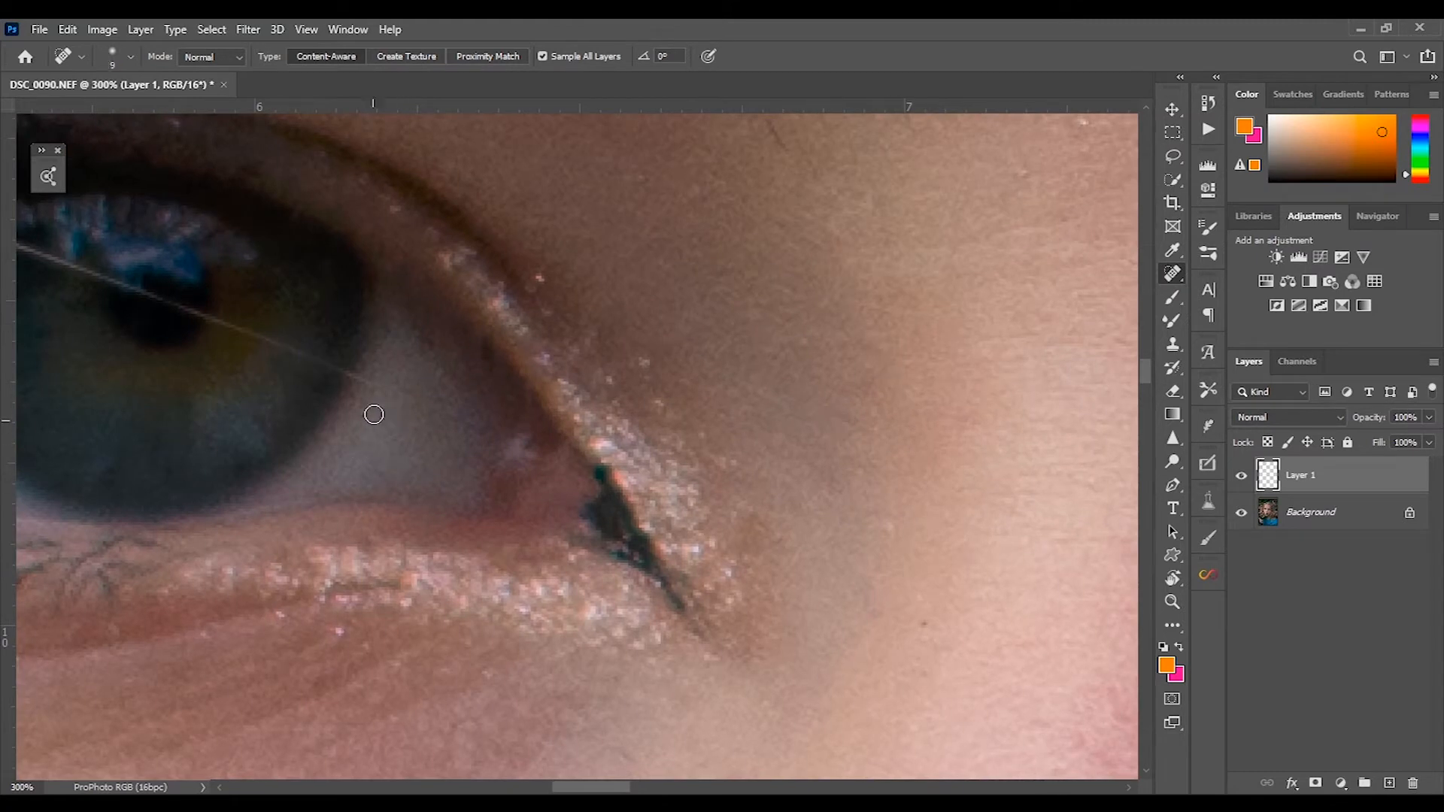
pyautogui.moveTo(377, 386); pyautogui.dragTo(459, 418)
pyautogui.moveTo(306, 355); pyautogui.dragTo(355, 377)
pyautogui.moveTo(206, 316); pyautogui.dragTo(301, 355)
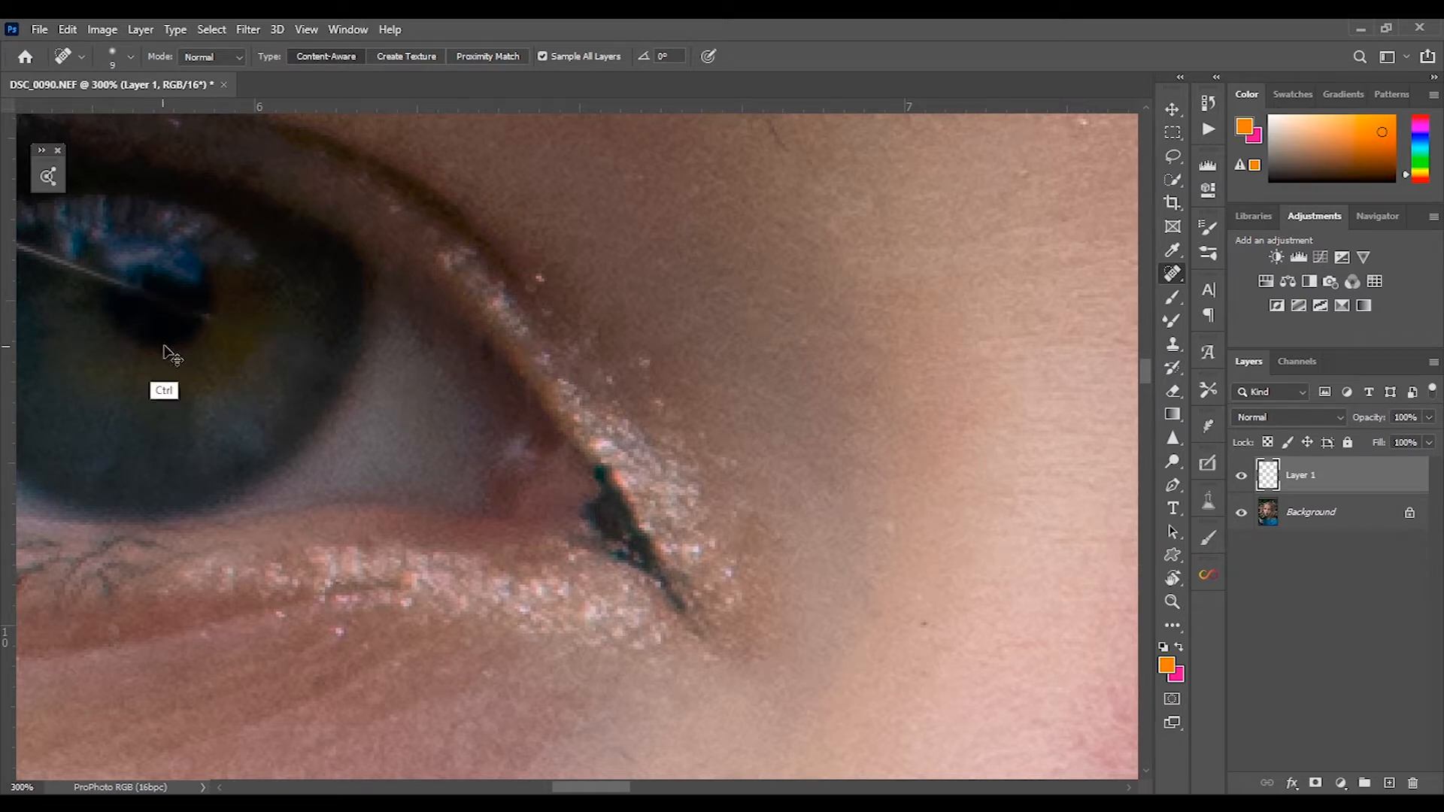
pyautogui.moveTo(145, 294); pyautogui.dragTo(205, 314)
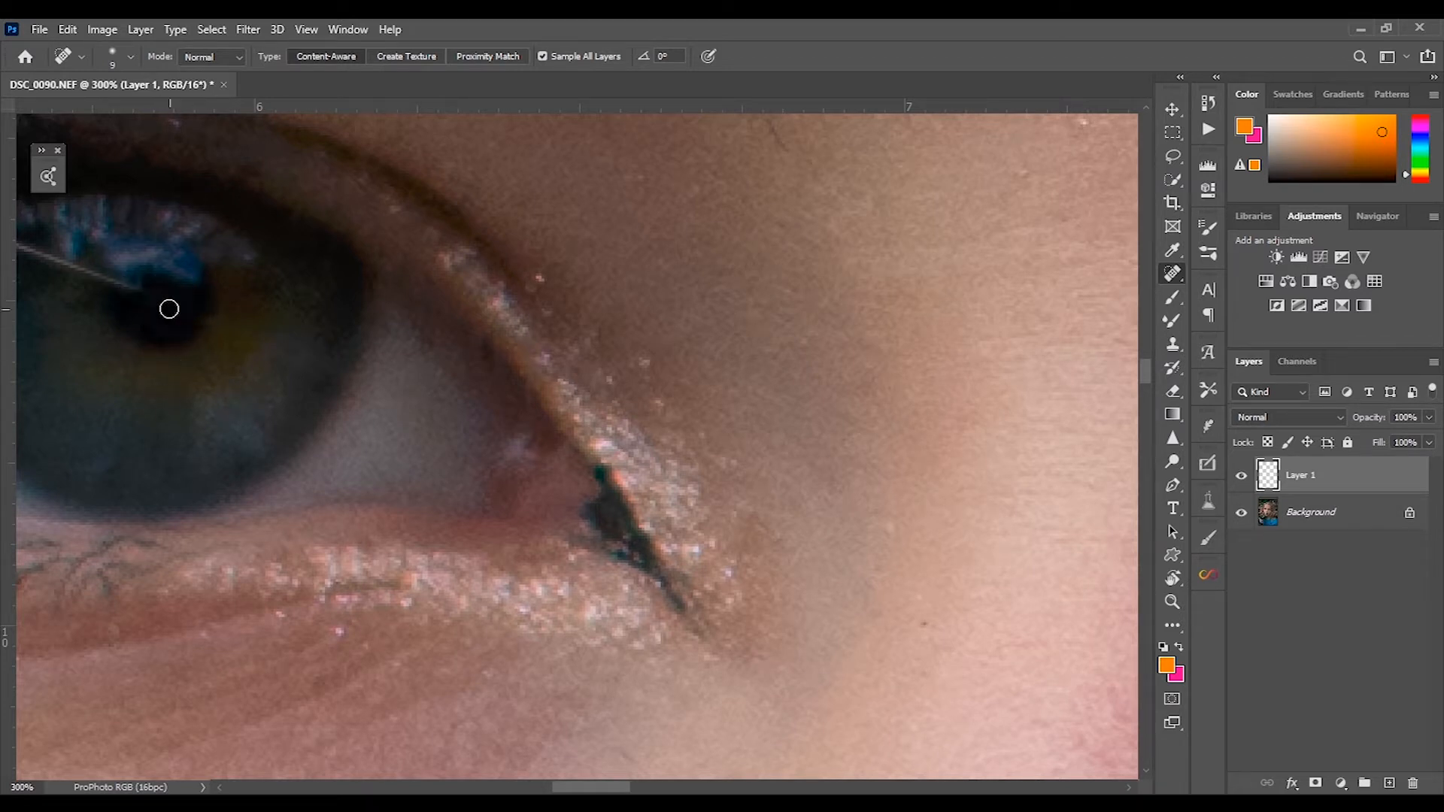
pyautogui.moveTo(139, 290); pyautogui.dragTo(87, 275)
# Heal the rest of the stray hair from the pupil across the iris and outer white of the same eye.
pyautogui.press('b')
pyautogui.press('x')
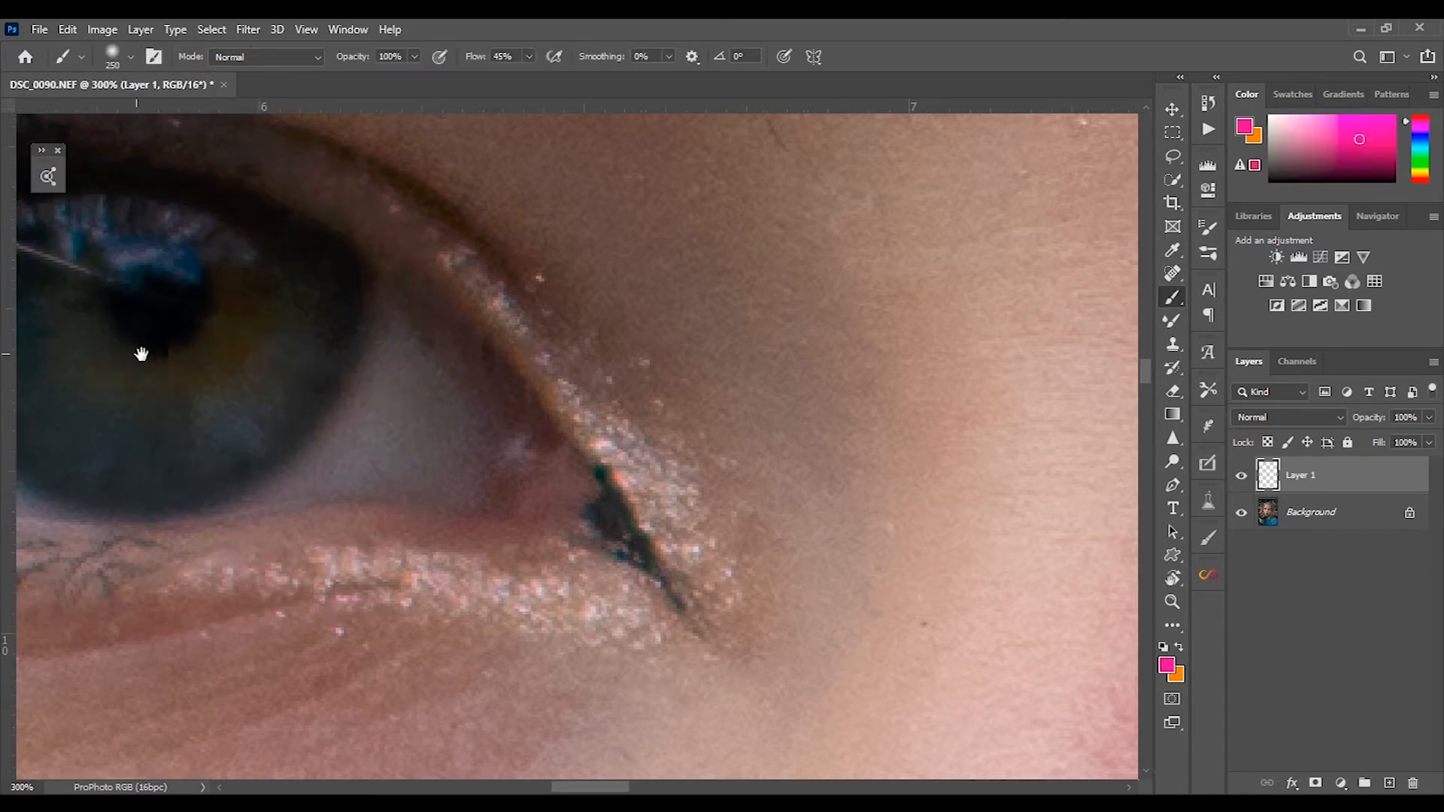
pyautogui.moveTo(139, 349); pyautogui.dragTo(646, 462)
pyautogui.press('x')
pyautogui.press('j')
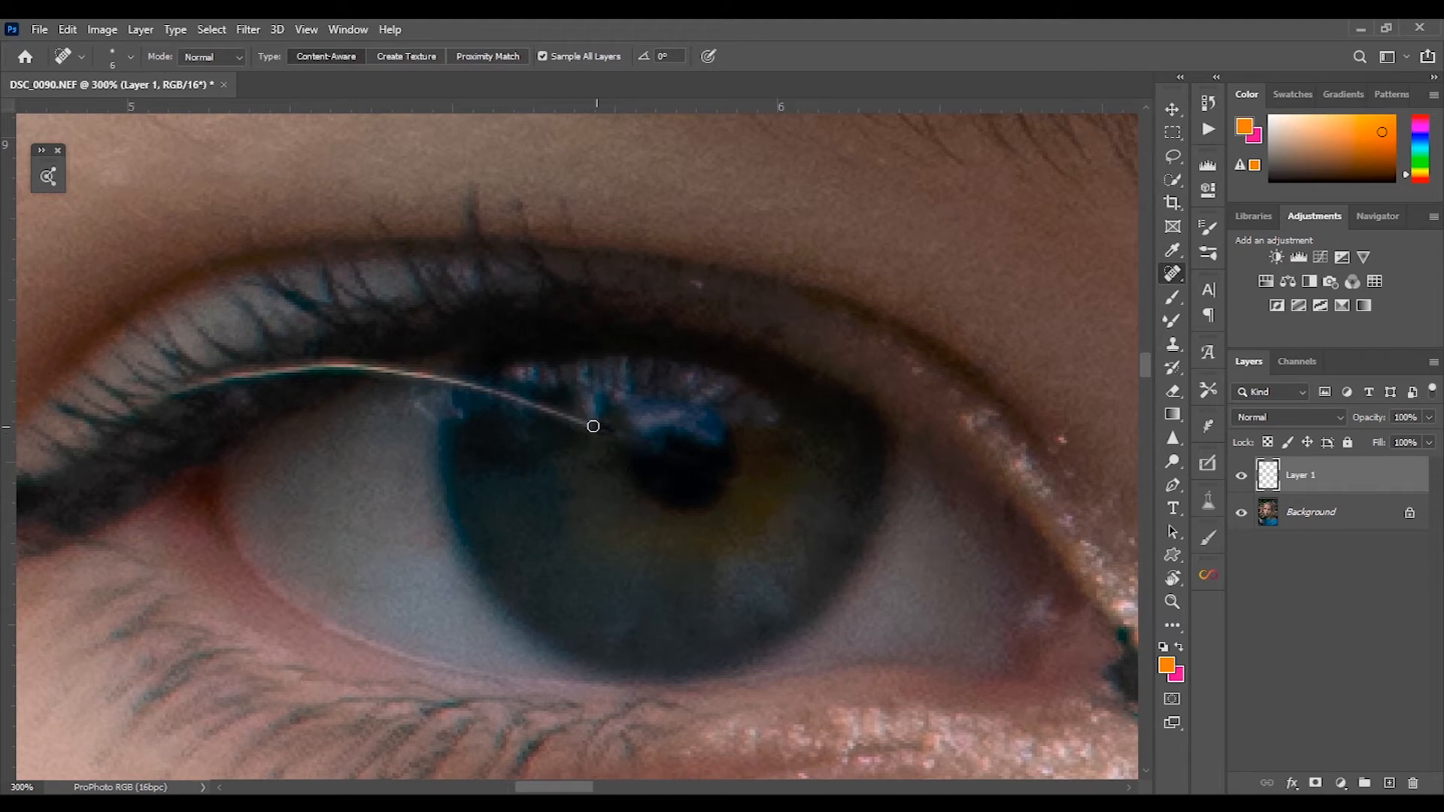
pyautogui.press(']')
pyautogui.press(']')
pyautogui.press('[')
pyautogui.moveTo(610, 432)
pyautogui.mouseDown()
pyautogui.moveTo(371, 371)
pyautogui.moveTo(362, 424)
pyautogui.moveTo(476, 470)
pyautogui.moveTo(534, 435)
pyautogui.moveTo(442, 417)
pyautogui.moveTo(307, 435)
pyautogui.mouseUp()
pyautogui.press('b')
pyautogui.press('x')
pyautogui.press('j')
pyautogui.hotkey('ctrl', 'z')
pyautogui.moveTo(458, 420)
pyautogui.mouseDown()
pyautogui.moveTo(305, 440)
pyautogui.moveTo(451, 415)
pyautogui.moveTo(556, 433)
pyautogui.mouseUp()
pyautogui.hotkey('ctrl', '+')
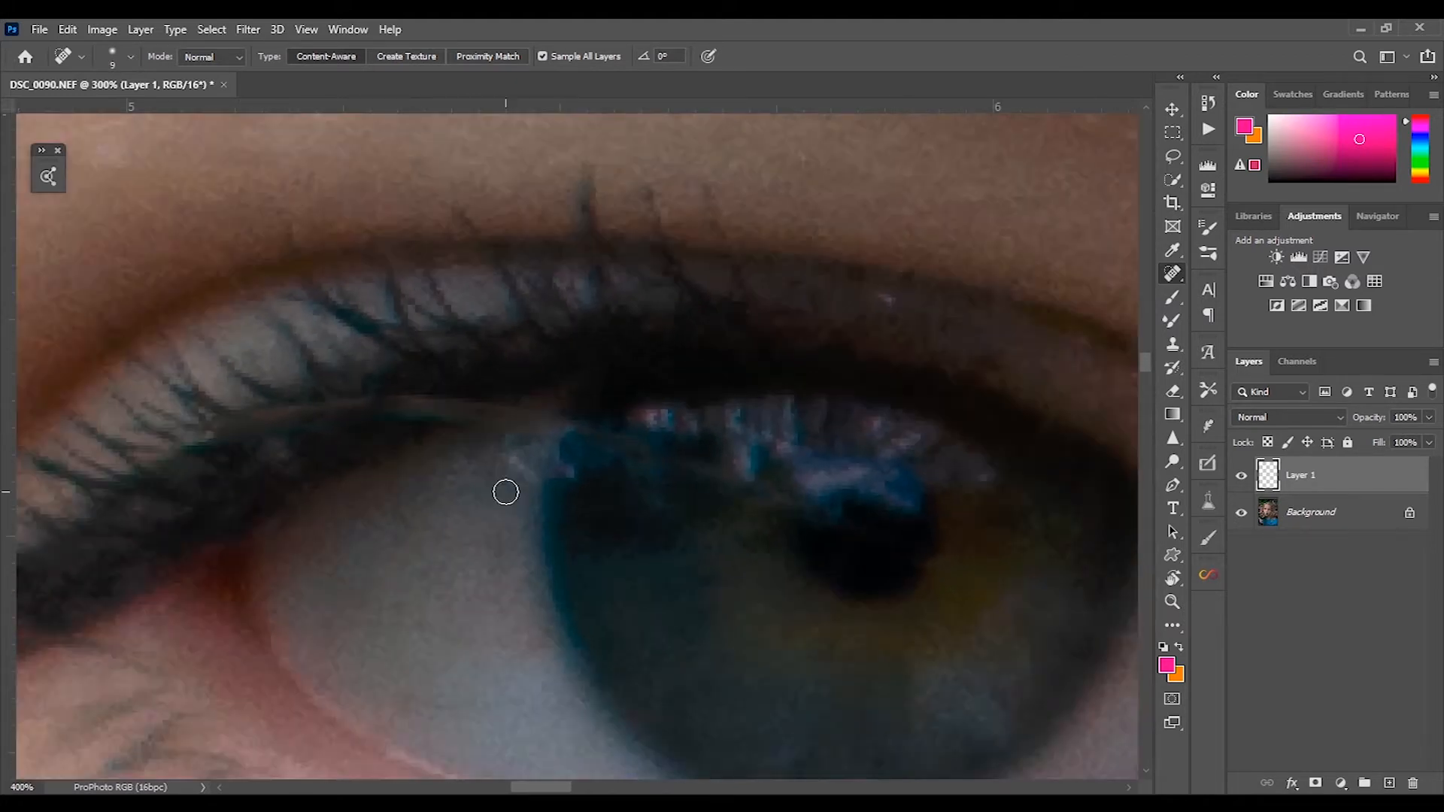
# Remove the stray hairs beside the outer eye corner and across the skin between the eye and eyebrow.
pyautogui.scroll(-5, 501, 496)
pyautogui.scroll(2, 495, 498)
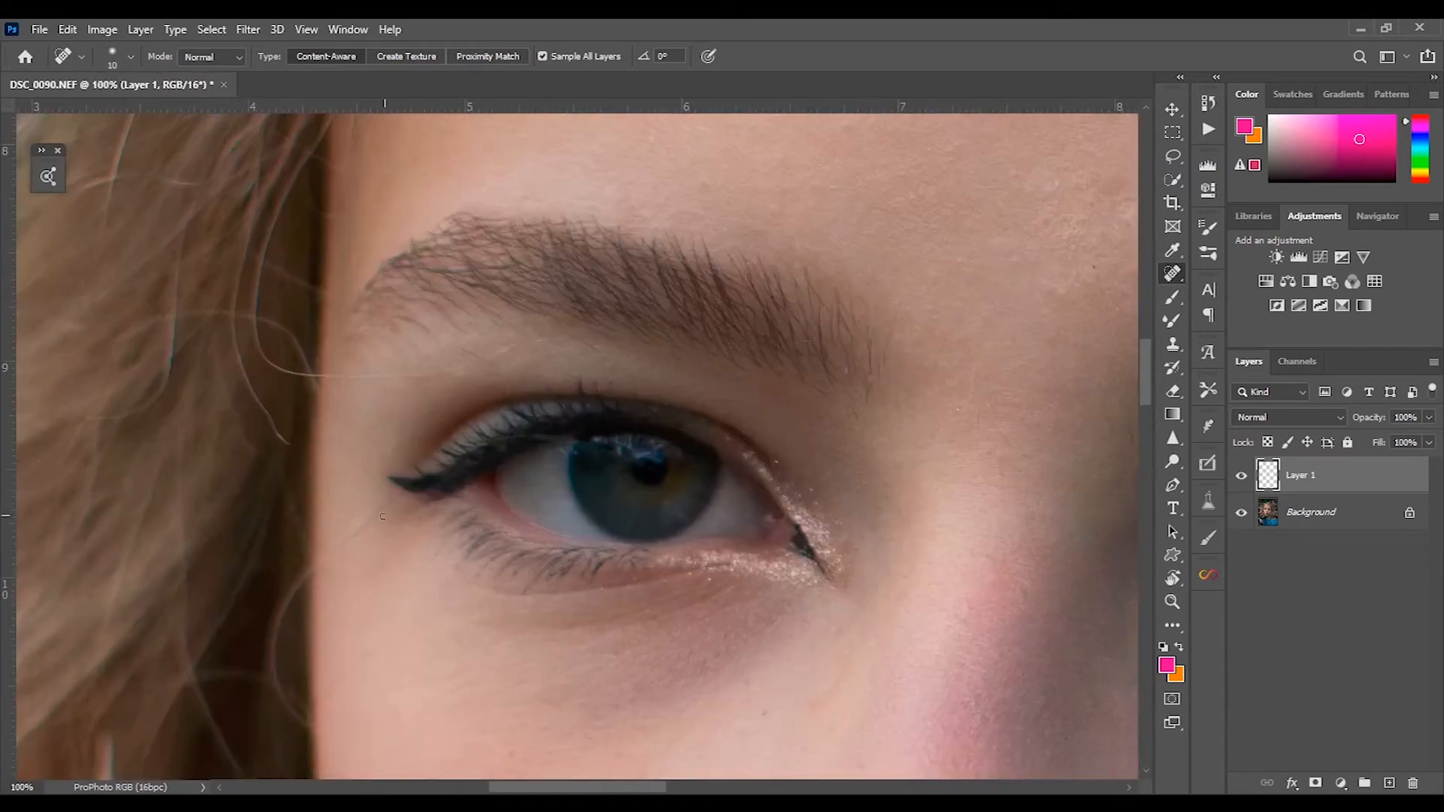
pyautogui.moveTo(379, 520); pyautogui.dragTo(322, 564)
pyautogui.moveTo(331, 376); pyautogui.dragTo(542, 340)
pyautogui.moveTo(467, 369)
pyautogui.mouseDown()
pyautogui.moveTo(335, 374)
pyautogui.moveTo(341, 428)
pyautogui.mouseUp()
# Merge the healing layer, Layer 1, down into the Background.
pyautogui.hotkey('ctrl', '-')
pyautogui.hotkey('ctrl', '-')
pyautogui.hotkey('ctrl', '-')
pyautogui.hotkey('ctrl', '-')
pyautogui.hotkey('ctrl', '-')
pyautogui.hotkey('ctrl', '-')
pyautogui.hotkey('ctrl', '-')
pyautogui.hotkey('ctrl', '-')
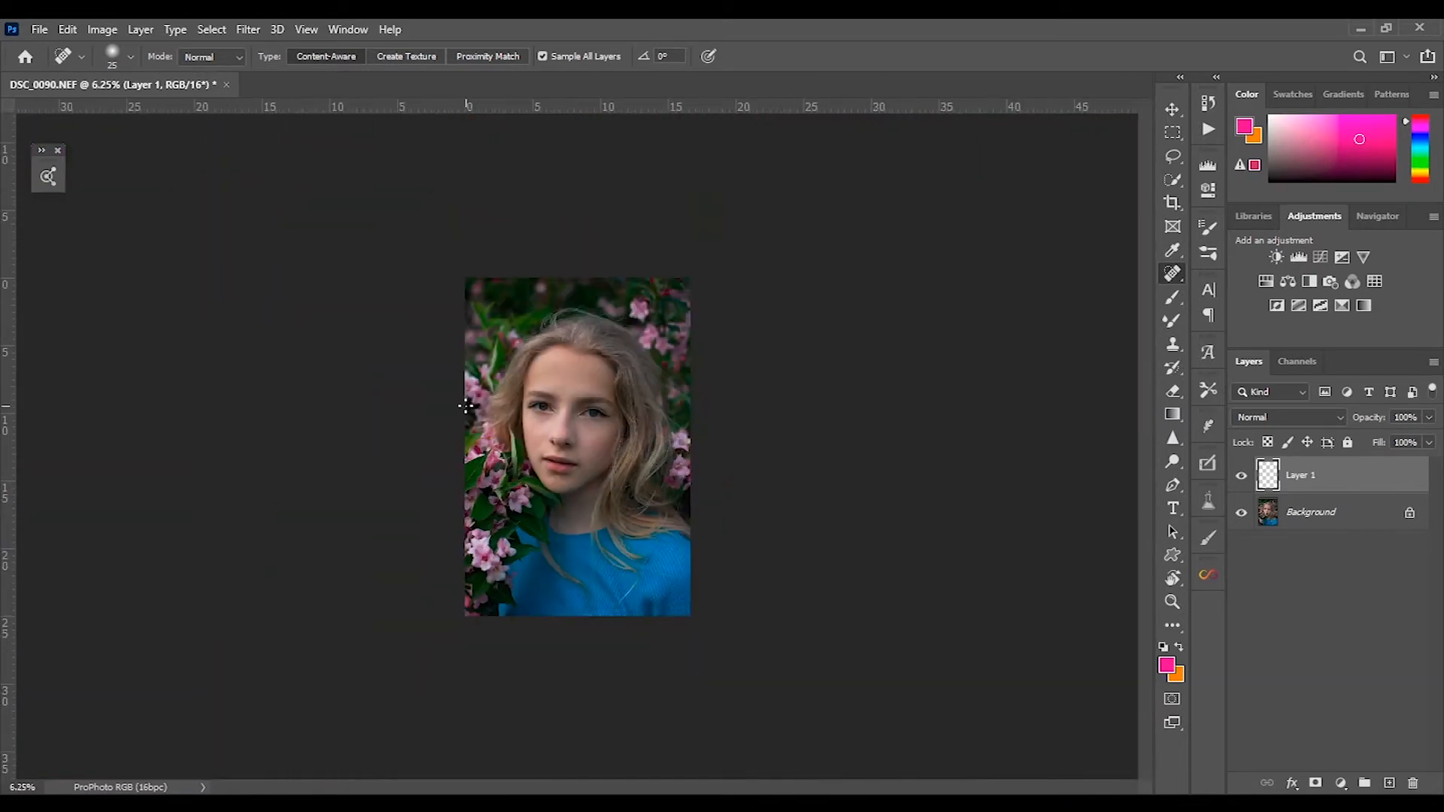
pyautogui.hotkey('ctrl', '+')
pyautogui.hotkey('ctrl', '+')
pyautogui.hotkey('ctrl', '+')
pyautogui.rightClick(1320, 475)
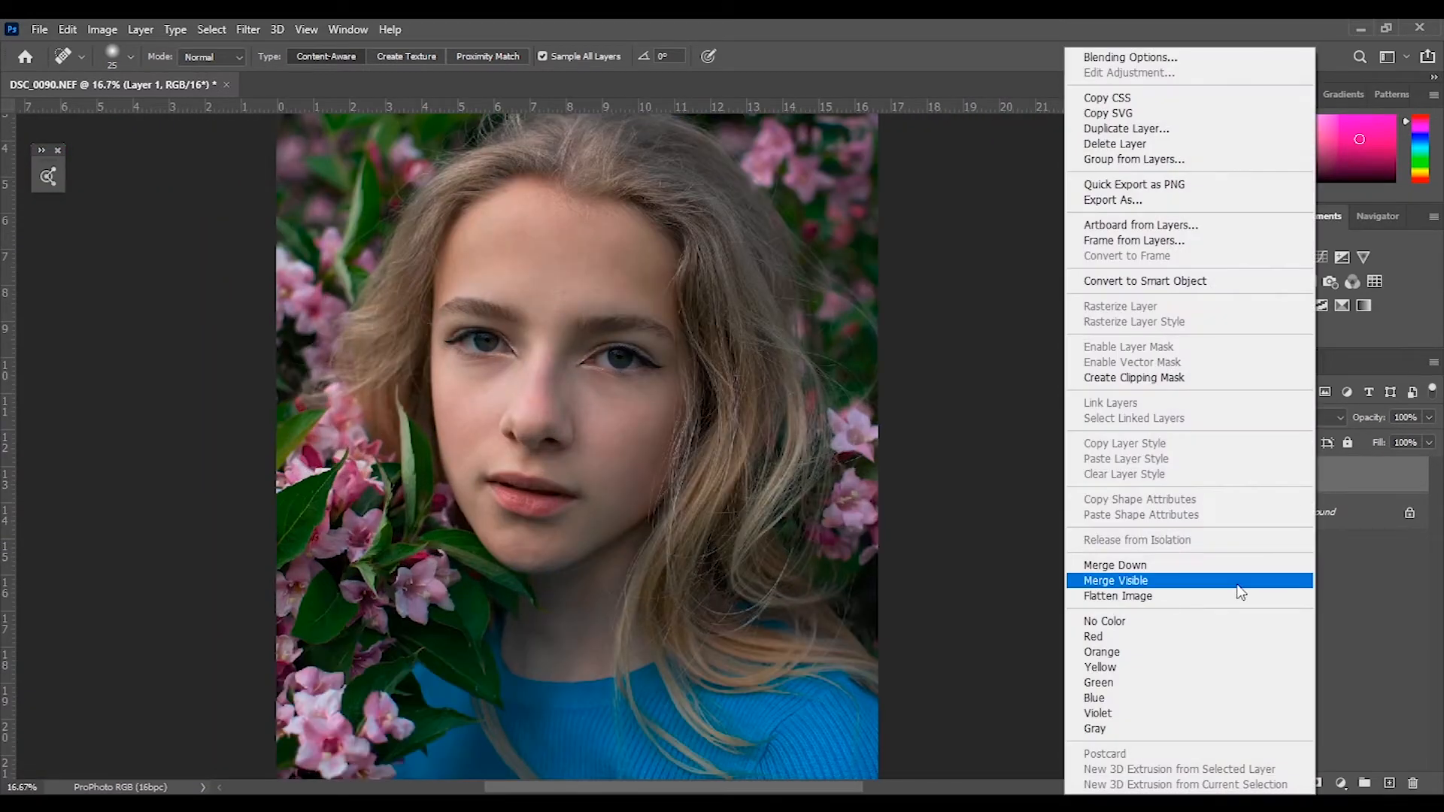
pyautogui.click(1193, 571)
# Run the Dodge & Burn action and shape its Contrast curve into a steeper S-curve.
pyautogui.click(1208, 130)
pyautogui.click(1081, 464)
pyautogui.click(1080, 609)
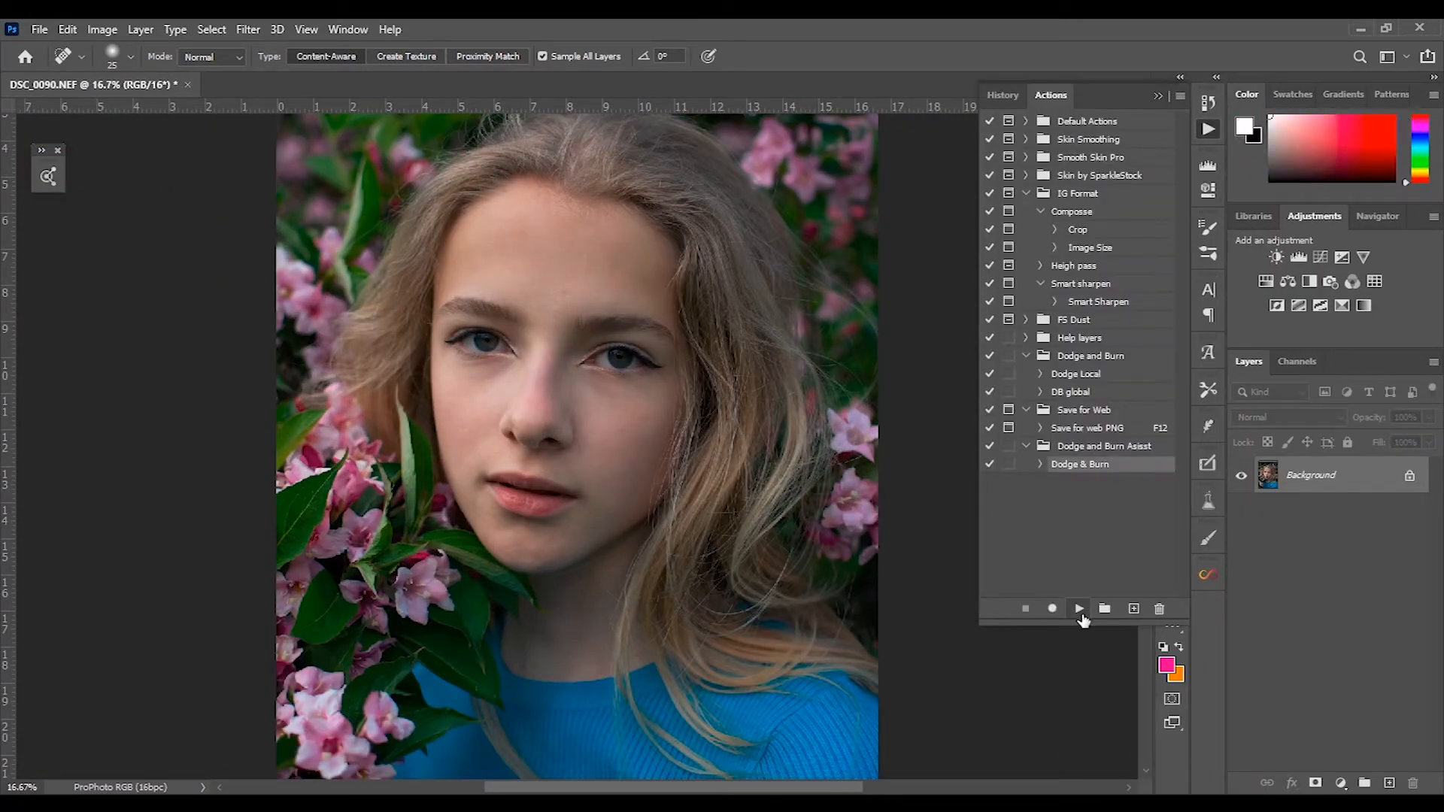
pyautogui.click(1159, 99)
pyautogui.moveTo(1099, 315); pyautogui.dragTo(1041, 302)
pyautogui.moveTo(964, 428)
pyautogui.mouseDown()
pyautogui.moveTo(966, 482)
pyautogui.moveTo(966, 463)
pyautogui.mouseUp()
# Target the Dodge layer's mask and set up the Brush tool with white foreground and 1% flow.
pyautogui.click(1332, 606)
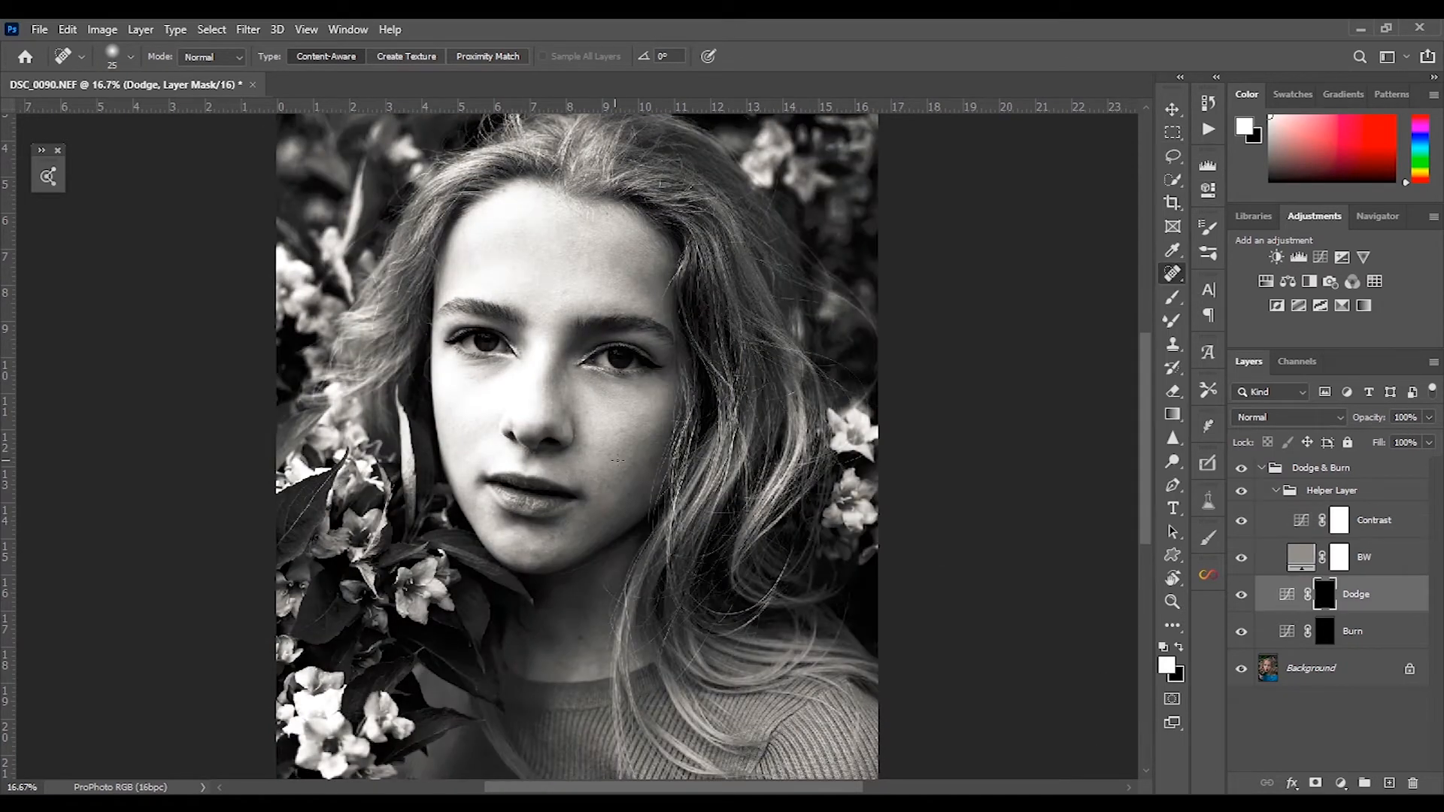
pyautogui.press('b')
pyautogui.press('x')
pyautogui.click(1164, 647)
pyautogui.click(477, 58)
pyautogui.write('1')
pyautogui.press('Return')
# Paint the Dodge mask to lighten dark patches on the face and chin, reducing the brush to 80 px.
pyautogui.hotkey('ctrl', '+')
pyautogui.hotkey('ctrl', '+')
pyautogui.hotkey('ctrl', '+')
pyautogui.hotkey('ctrl', '+')
pyautogui.press('[')
pyautogui.press('[')
pyautogui.press('[')
pyautogui.press('[')
pyautogui.press('[')
pyautogui.press('[')
pyautogui.press('[')
pyautogui.press('[')
pyautogui.press('[')
pyautogui.hotkey('ctrl', '-')
pyautogui.hotkey('ctrl', '-')
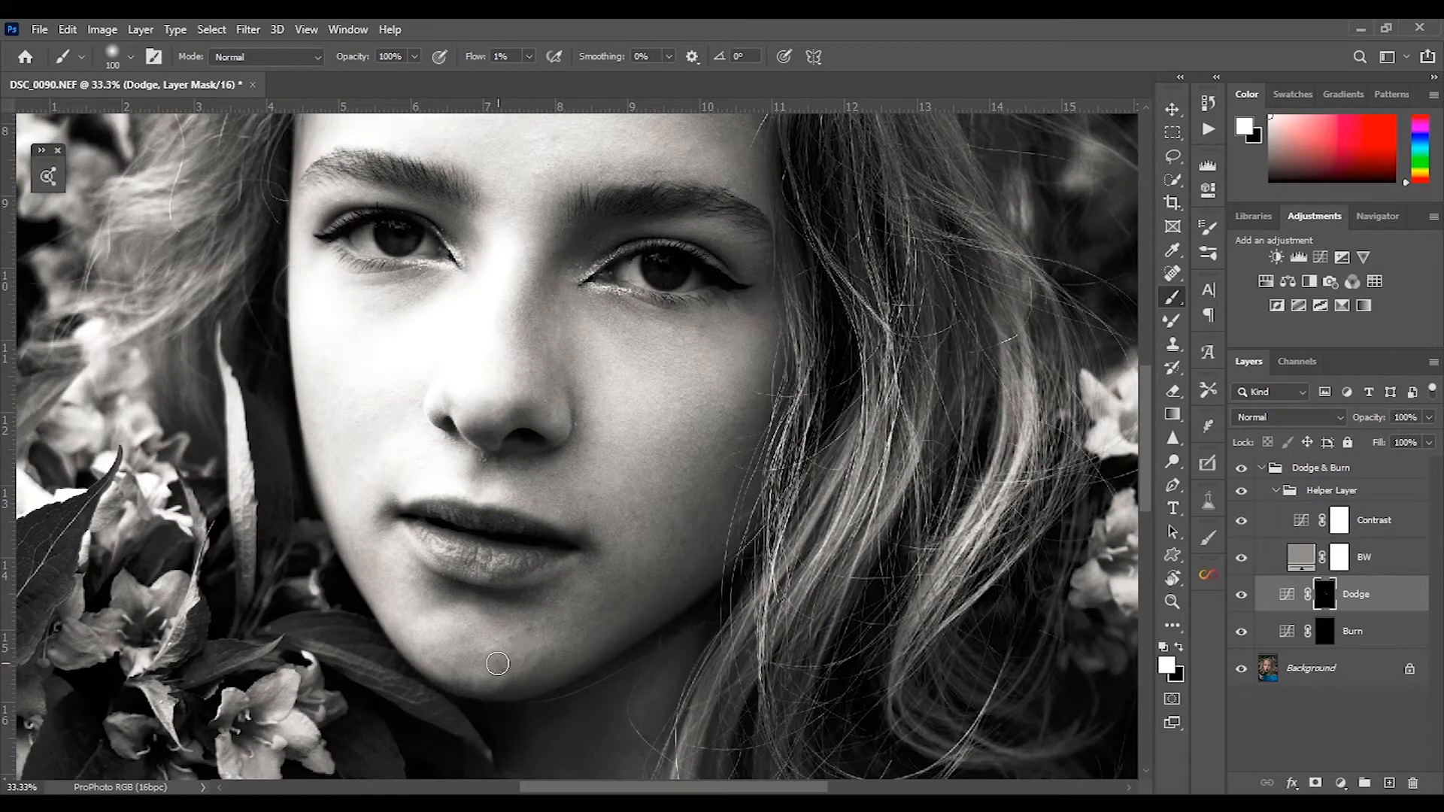
pyautogui.press('[')
pyautogui.press('[')
pyautogui.press('[')
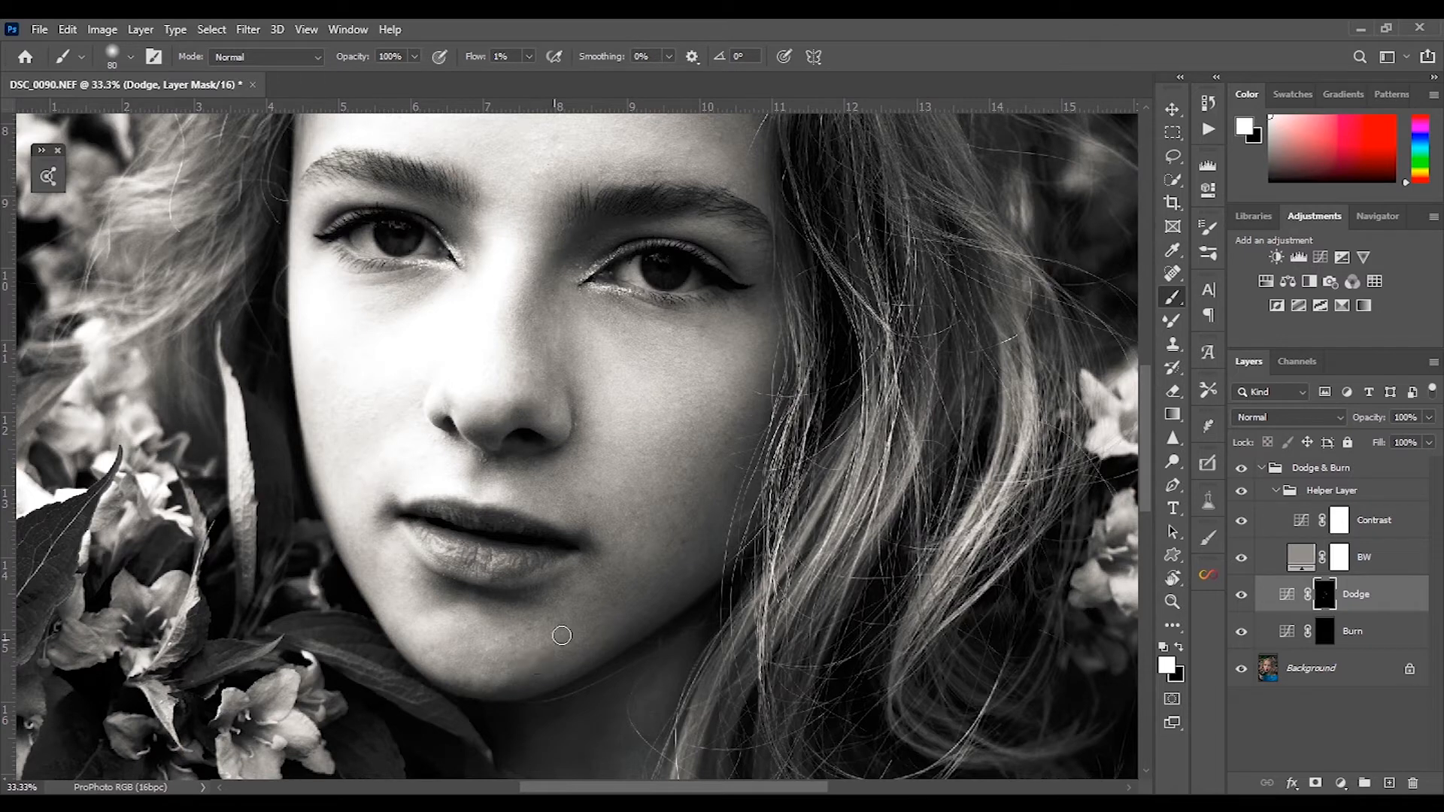
# Compare the face with the Dodge layer hidden and shown, inspect the Contrast curve, and return to the Dodge mask.
pyautogui.click(1278, 600)
pyautogui.click(1243, 597)
pyautogui.click(1243, 597)
pyautogui.click(1321, 594)
pyautogui.doubleClick(1299, 522)
pyautogui.click(1325, 594)
# Even out the dark patches on the forehead on the Dodge mask, using brush sizes from 70 to 175 px.
pyautogui.press(']')
pyautogui.press(']')
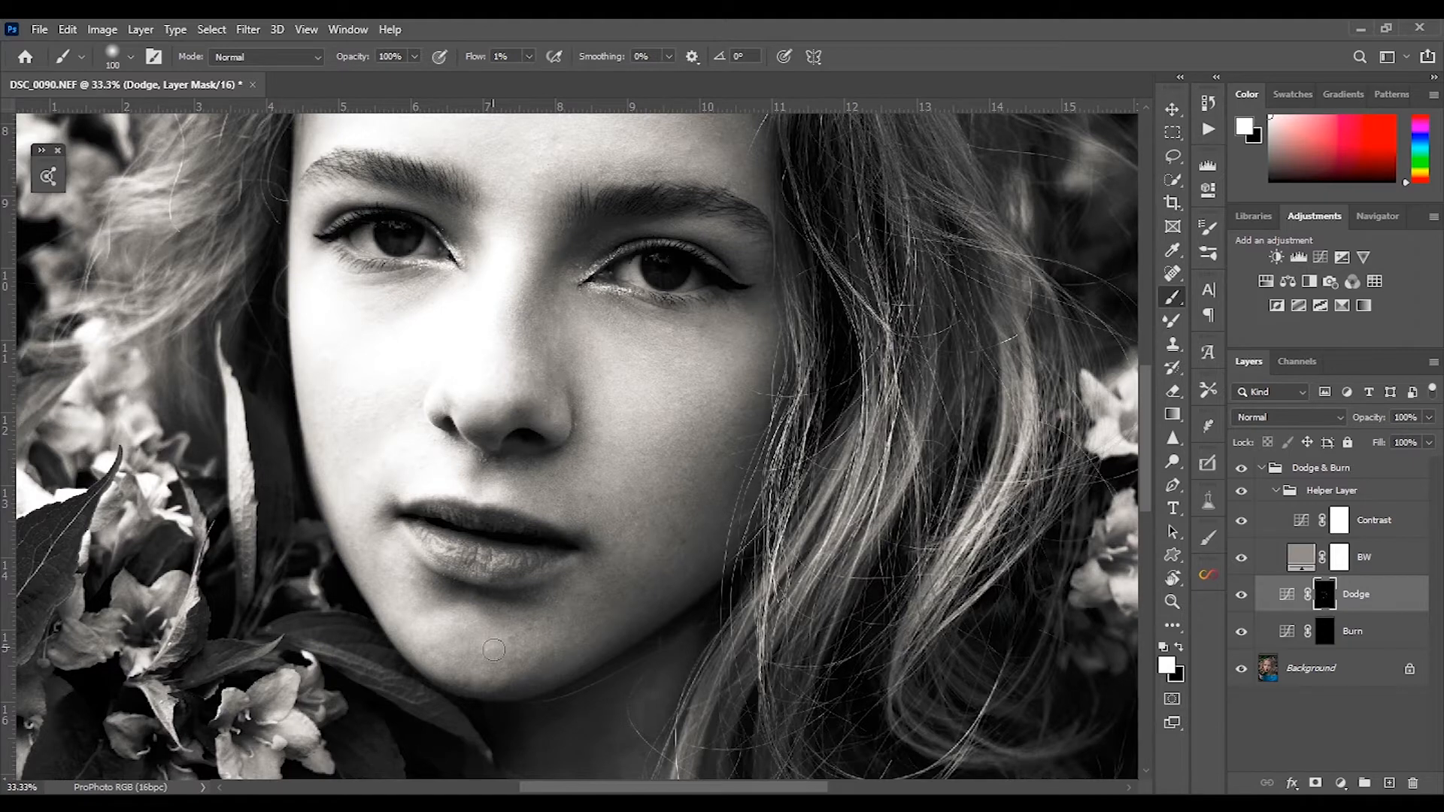
pyautogui.scroll(3, 504, 555)
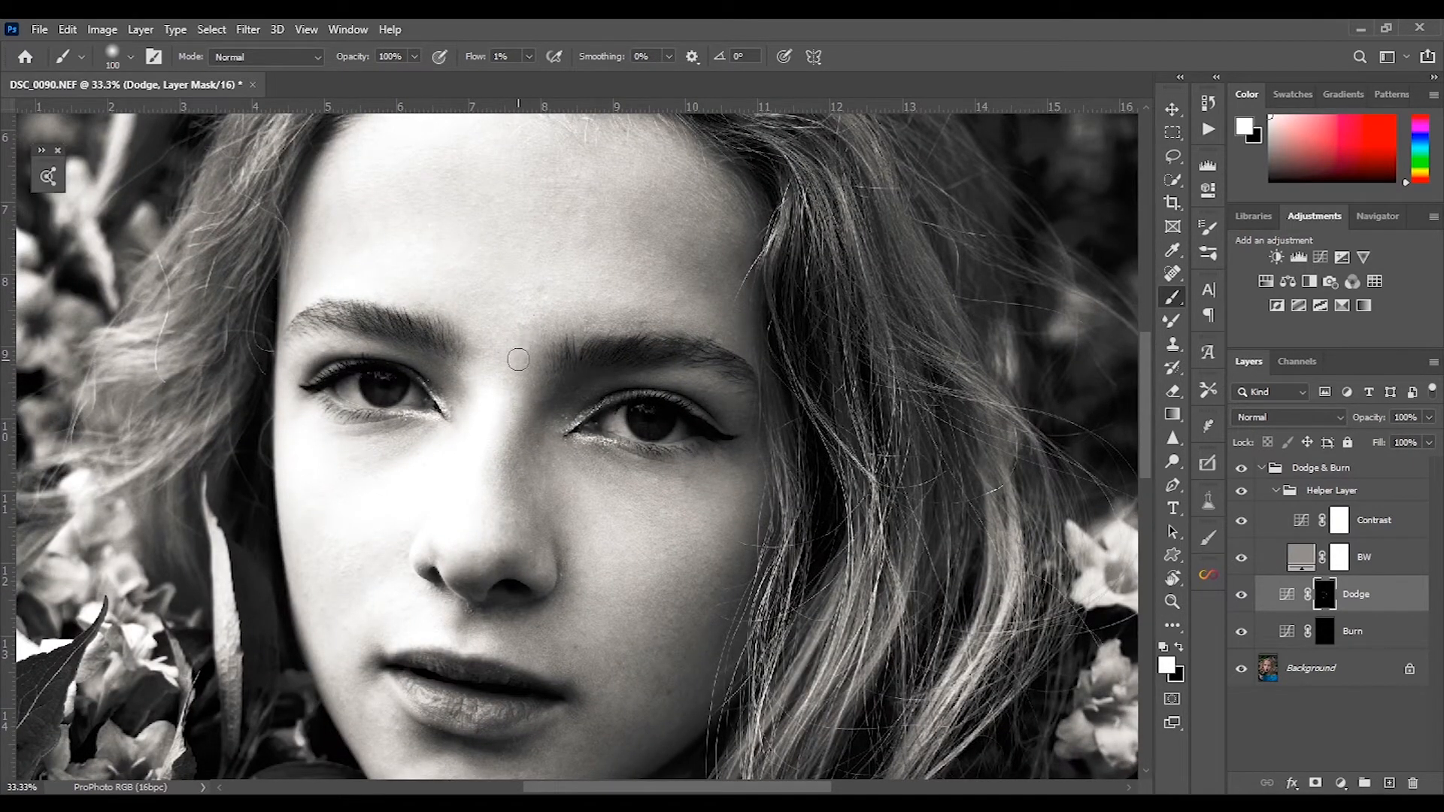
pyautogui.moveTo(640, 248); pyautogui.dragTo(605, 383)
pyautogui.press(']')
pyautogui.press(']')
pyautogui.press(']')
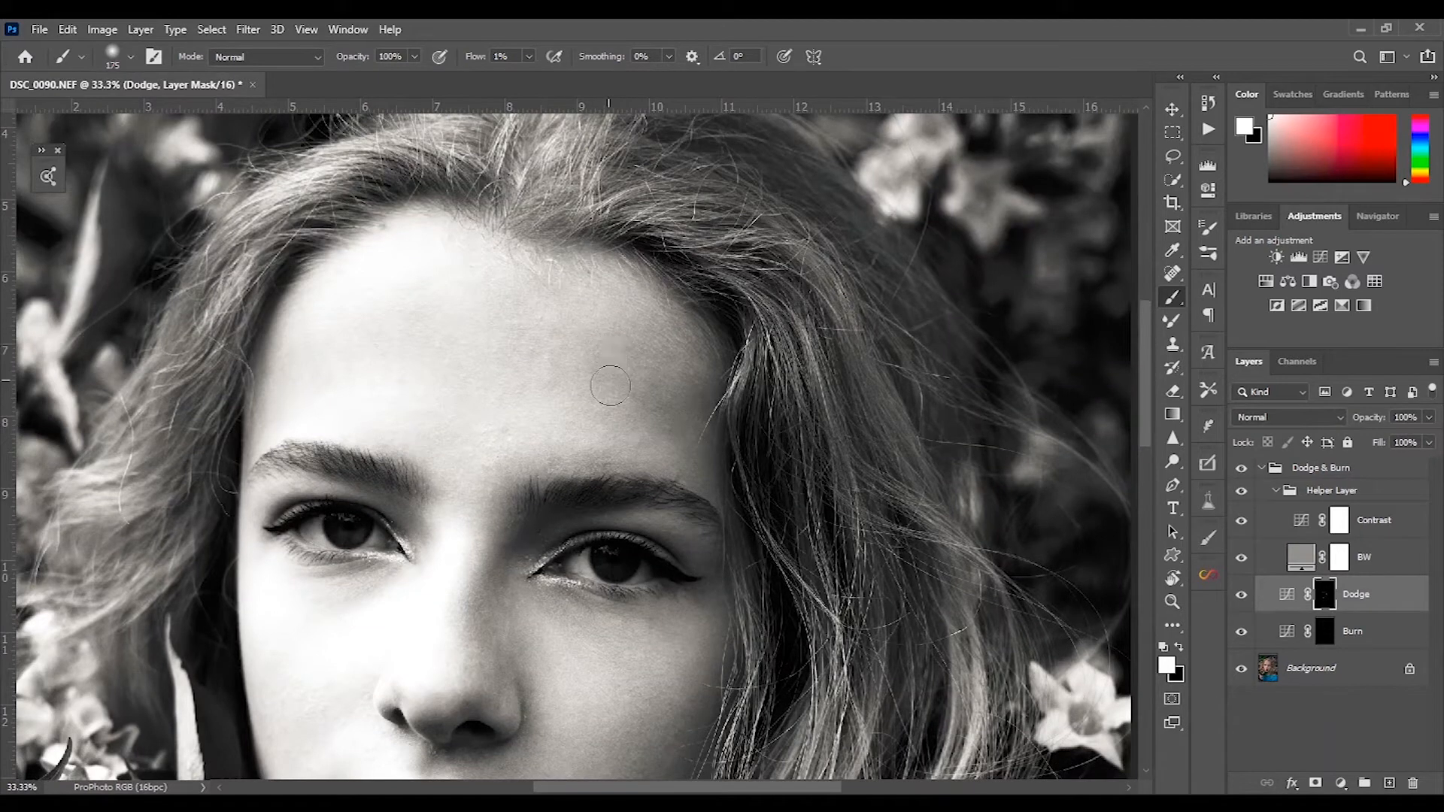
pyautogui.moveTo(576, 349)
pyautogui.mouseDown()
pyautogui.moveTo(521, 343)
pyautogui.moveTo(568, 342)
pyautogui.moveTo(519, 330)
pyautogui.moveTo(607, 375)
pyautogui.mouseUp()
pyautogui.press(']')
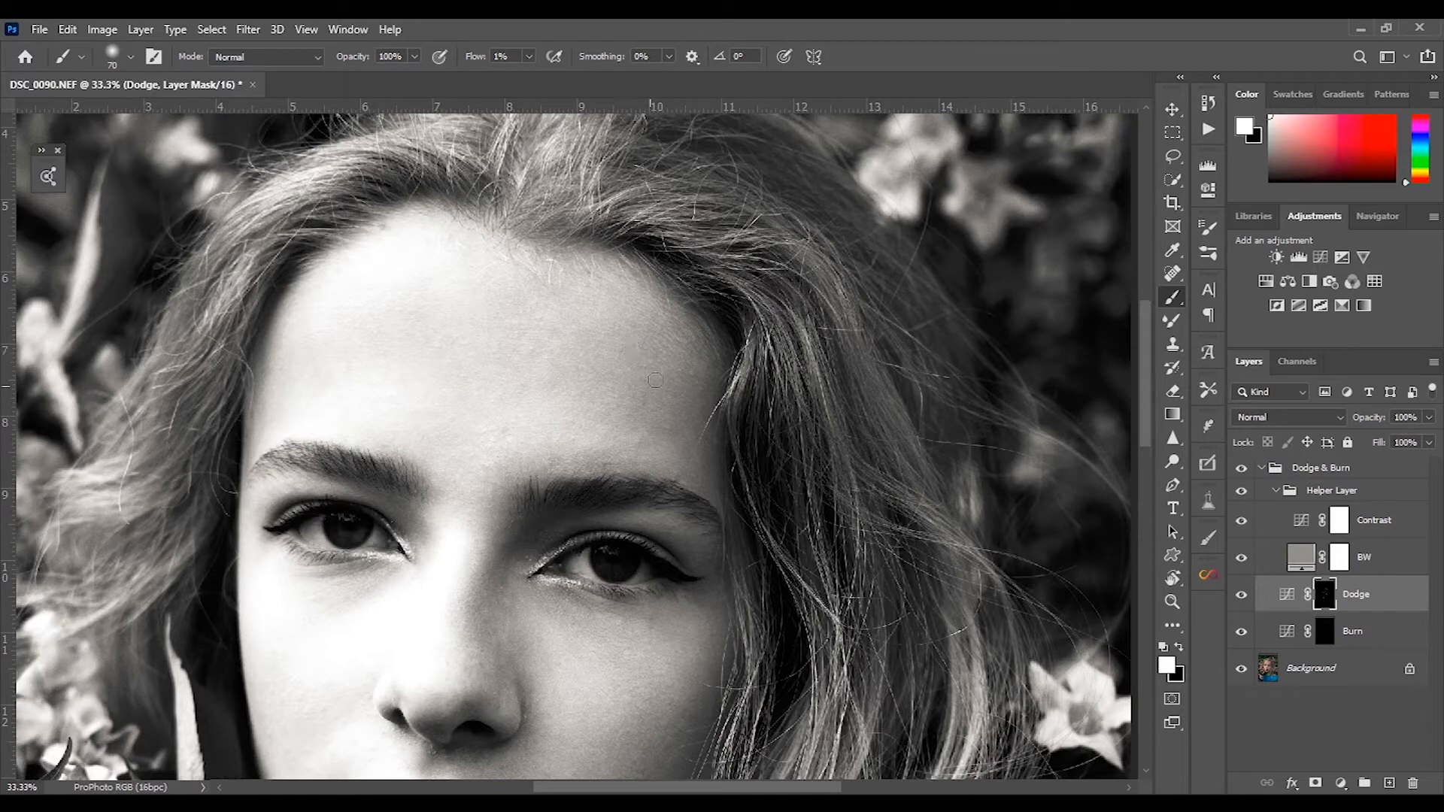
pyautogui.press(']')
pyautogui.press(']')
pyautogui.press('[')
pyautogui.press('[')
# Lighten the dark bands across the neck on the Dodge mask with a large brush of about 250 px.
pyautogui.hotkey('ctrl', '-')
pyautogui.hotkey('ctrl', '-')
pyautogui.hotkey('ctrl', '-')
pyautogui.hotkey('ctrl', '-')
pyautogui.hotkey('ctrl', '-')
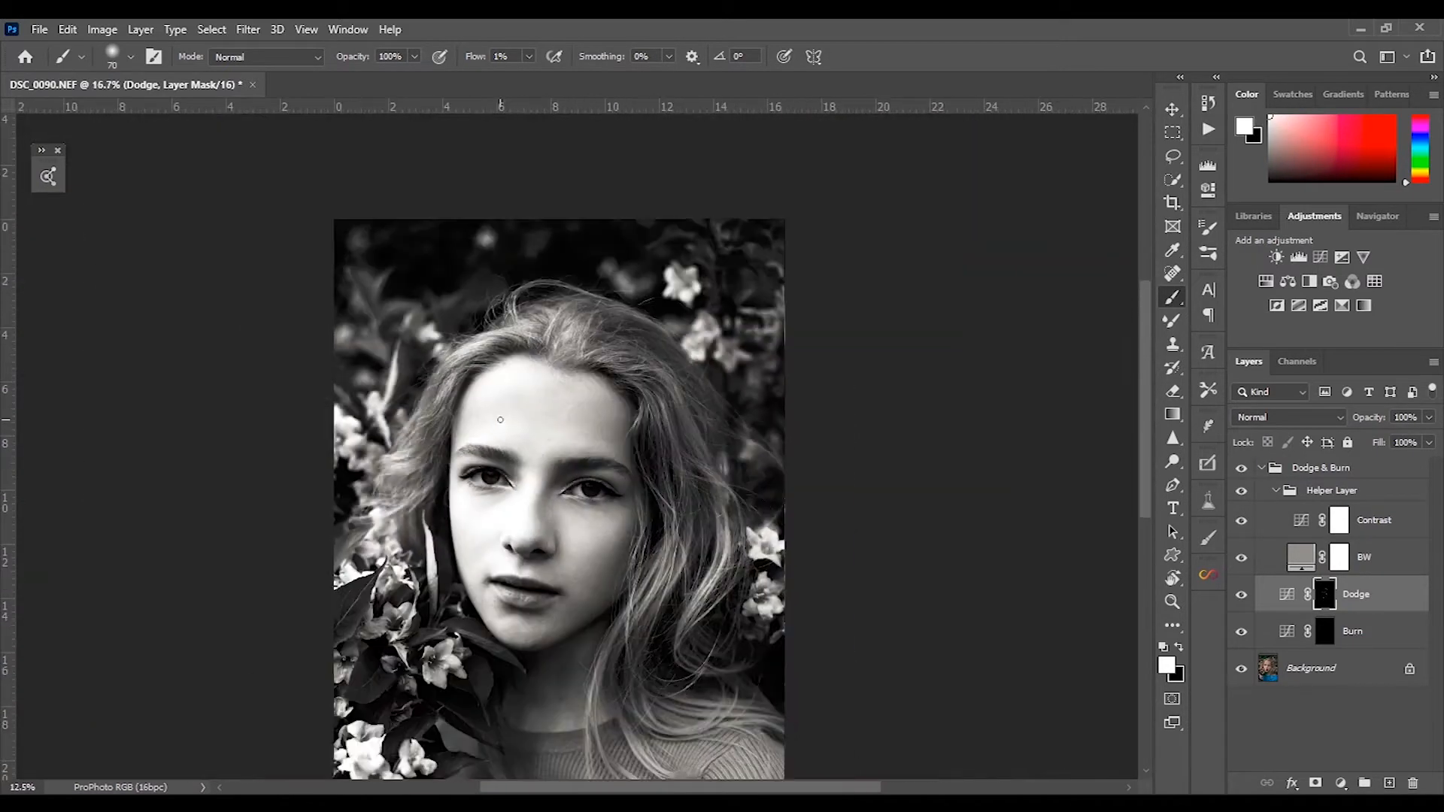
pyautogui.hotkey('ctrl', '+')
pyautogui.hotkey('ctrl', '+')
pyautogui.hotkey('ctrl', '+')
pyautogui.hotkey('ctrl', '+')
pyautogui.hotkey('ctrl', '+')
pyautogui.hotkey('ctrl', '+')
pyautogui.moveTo(583, 692); pyautogui.dragTo(511, 381)
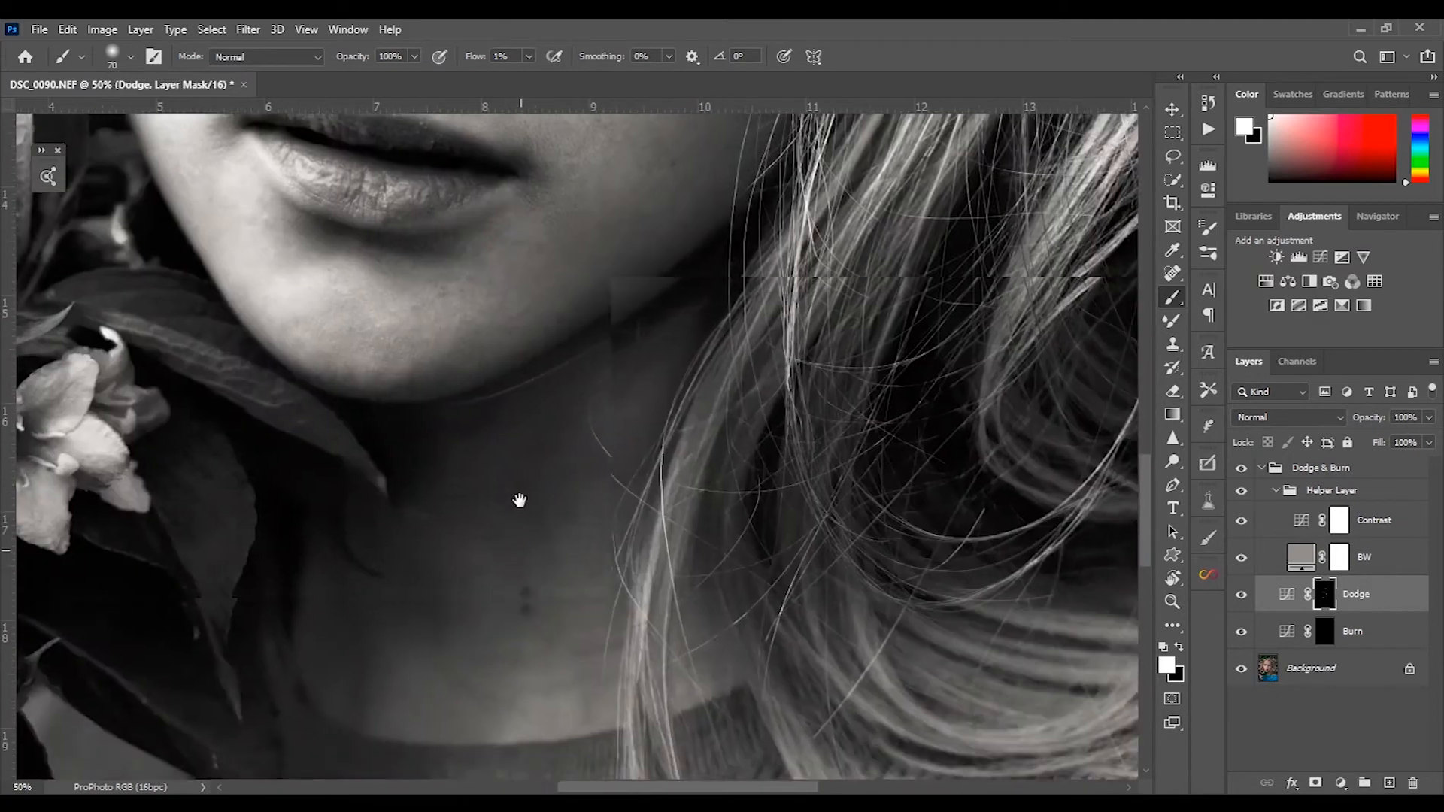
pyautogui.press(']')
pyautogui.press(']')
pyautogui.press(']')
pyautogui.press(']')
pyautogui.press(']')
pyautogui.press(']')
pyautogui.press(']')
pyautogui.press(']')
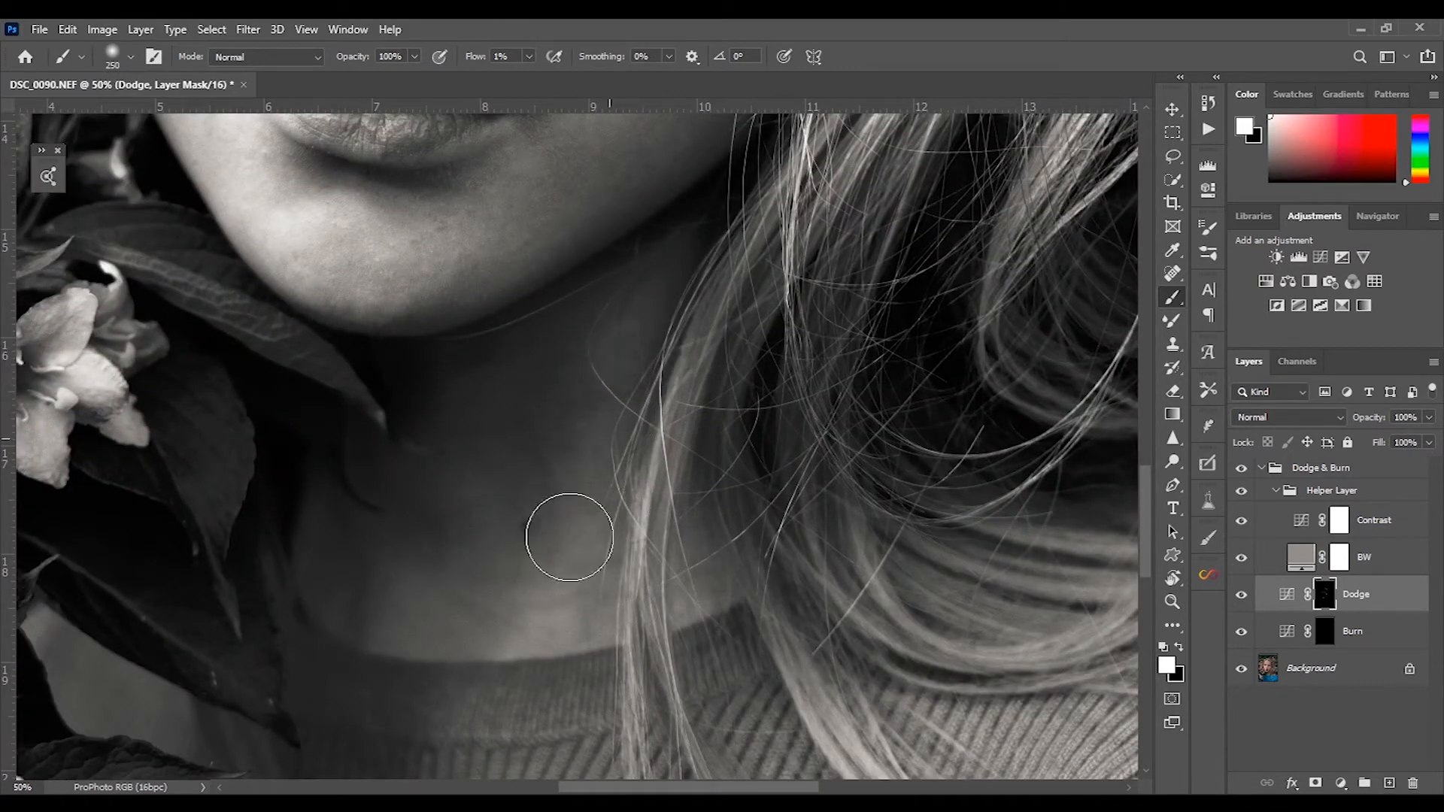
pyautogui.press(']')
pyautogui.press(']')
pyautogui.press(']')
pyautogui.press(']')
# Refine small dark areas on the neck and chin on the Dodge mask with a 90 px brush.
pyautogui.press('[')
pyautogui.press('[')
pyautogui.press('[')
pyautogui.press('[')
pyautogui.press('[')
pyautogui.press('[')
pyautogui.press('[')
pyautogui.press('[')
pyautogui.press('[')
pyautogui.press('[')
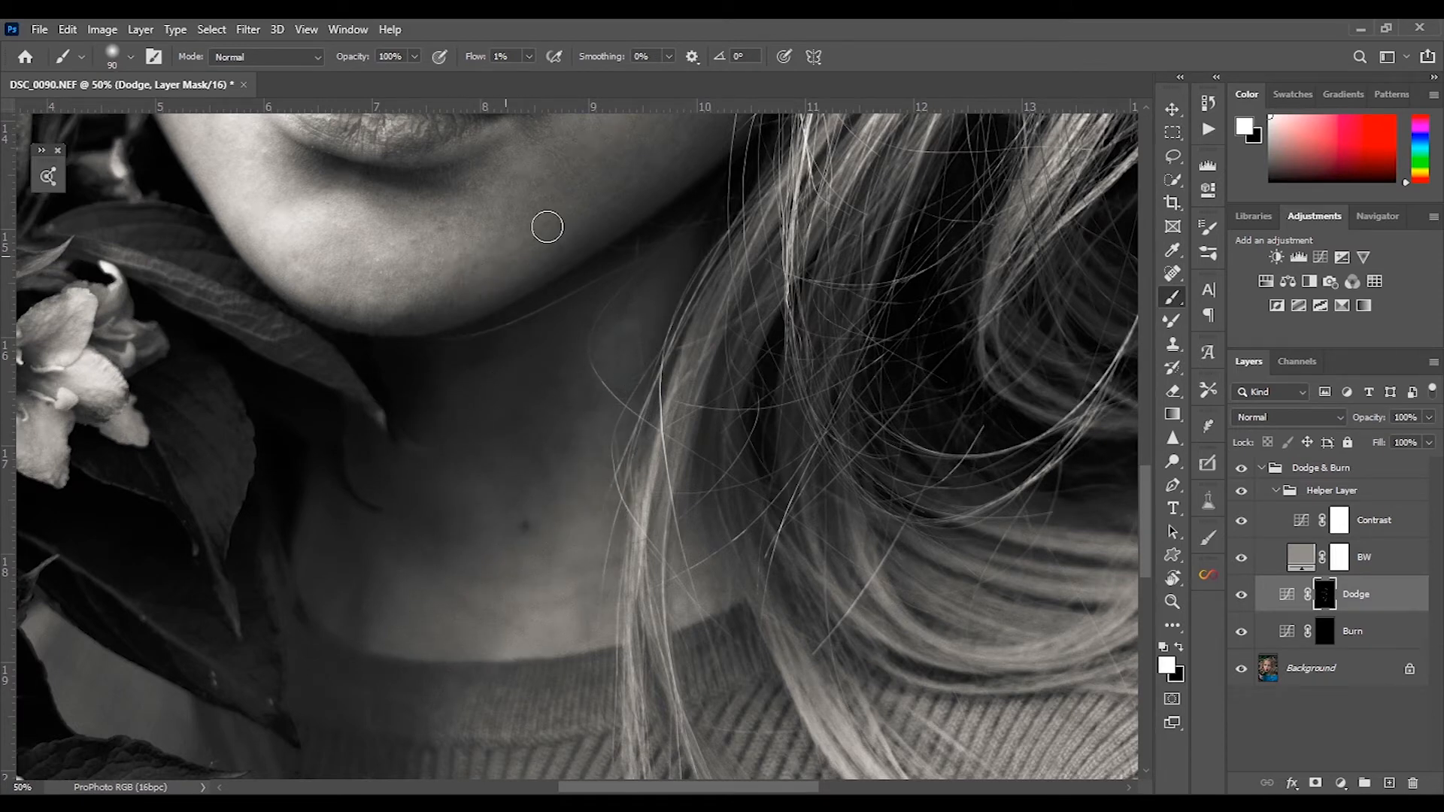
pyautogui.scroll(3, 435, 296)
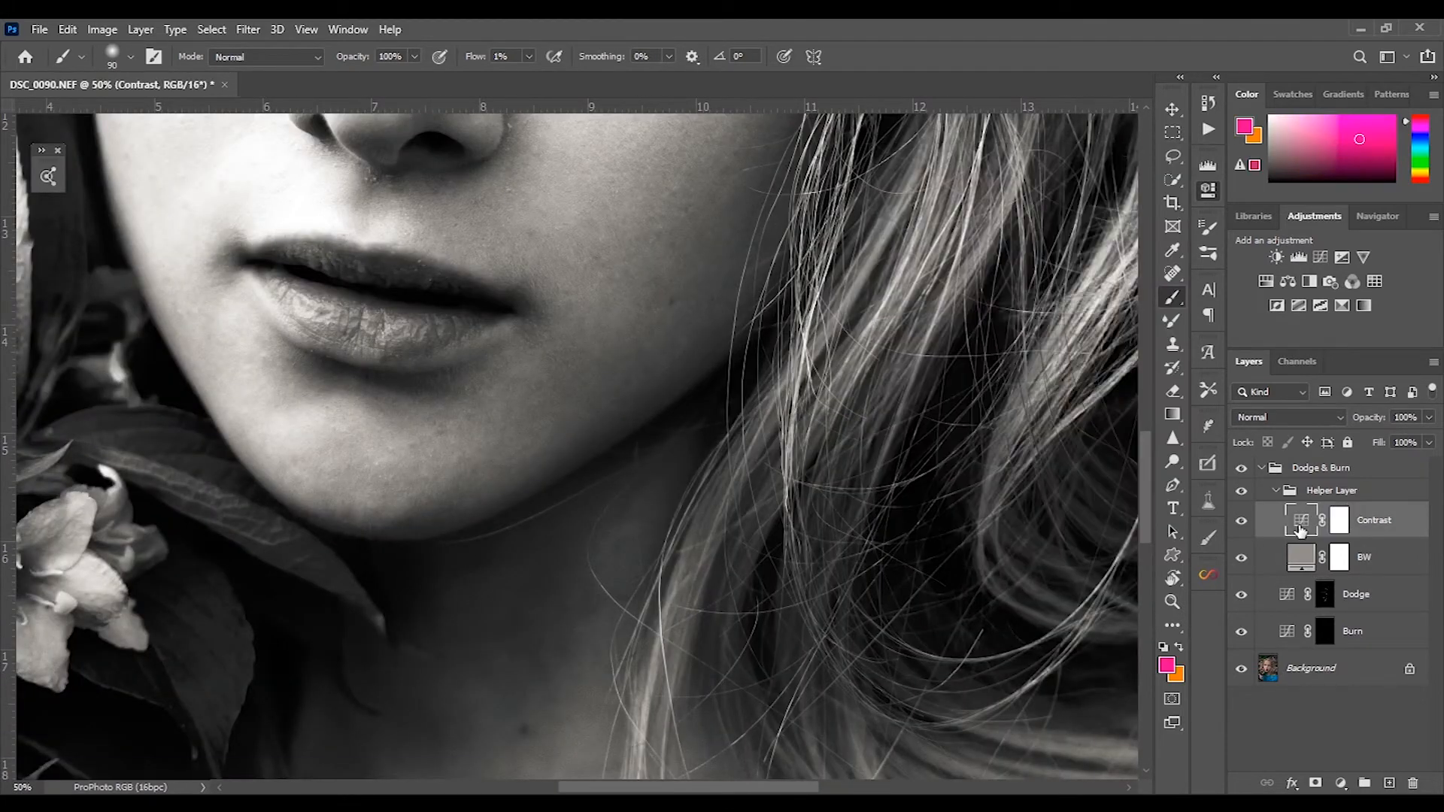
# Adjust the Contrast curve, setting its upper point to input 140, output 187 and its lower point to input 18, output 35.
pyautogui.doubleClick(1302, 531)
pyautogui.moveTo(967, 468)
pyautogui.mouseDown()
pyautogui.moveTo(950, 456)
pyautogui.moveTo(978, 449)
pyautogui.mouseUp()
pyautogui.moveTo(1041, 302); pyautogui.dragTo(1054, 323)
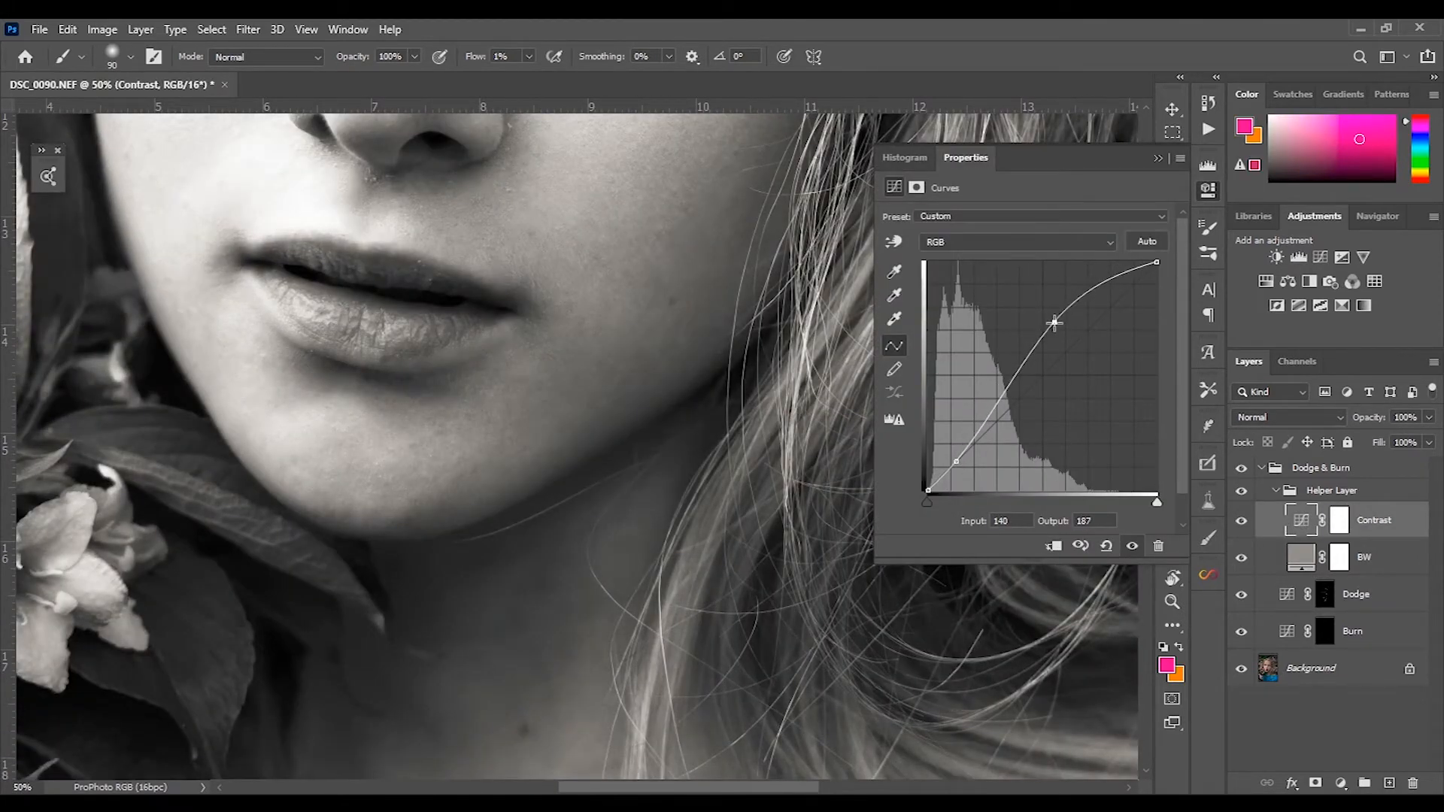
pyautogui.moveTo(958, 461); pyautogui.dragTo(946, 458)
pyautogui.hotkey('ctrl', '-')
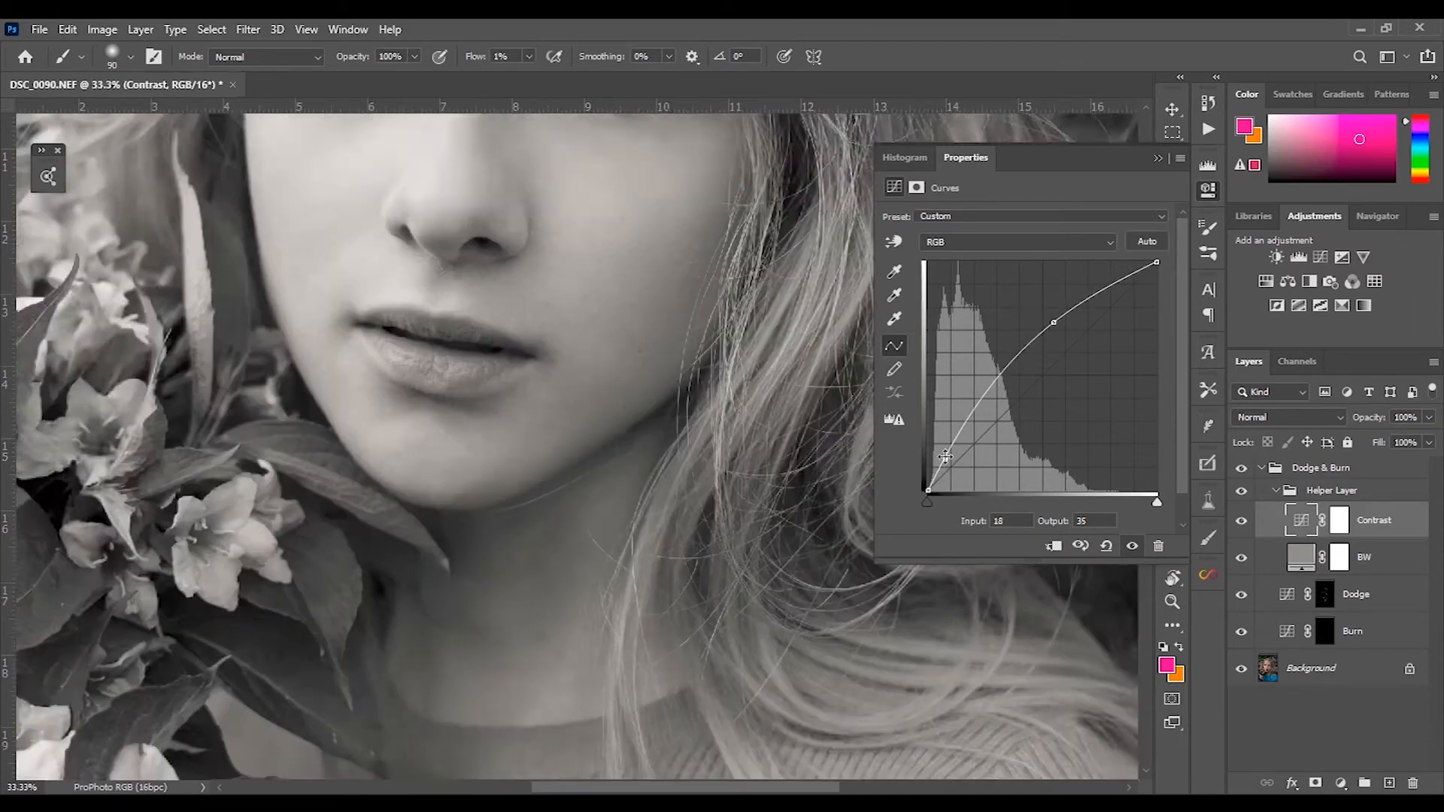
# Raise the Contrast curve's lower point and lower its upper point for a partly inverted helper view, and target the Dodge mask.
pyautogui.hotkey('ctrl', '-')
pyautogui.moveTo(636, 377); pyautogui.dragTo(618, 529)
pyautogui.click(1325, 595)
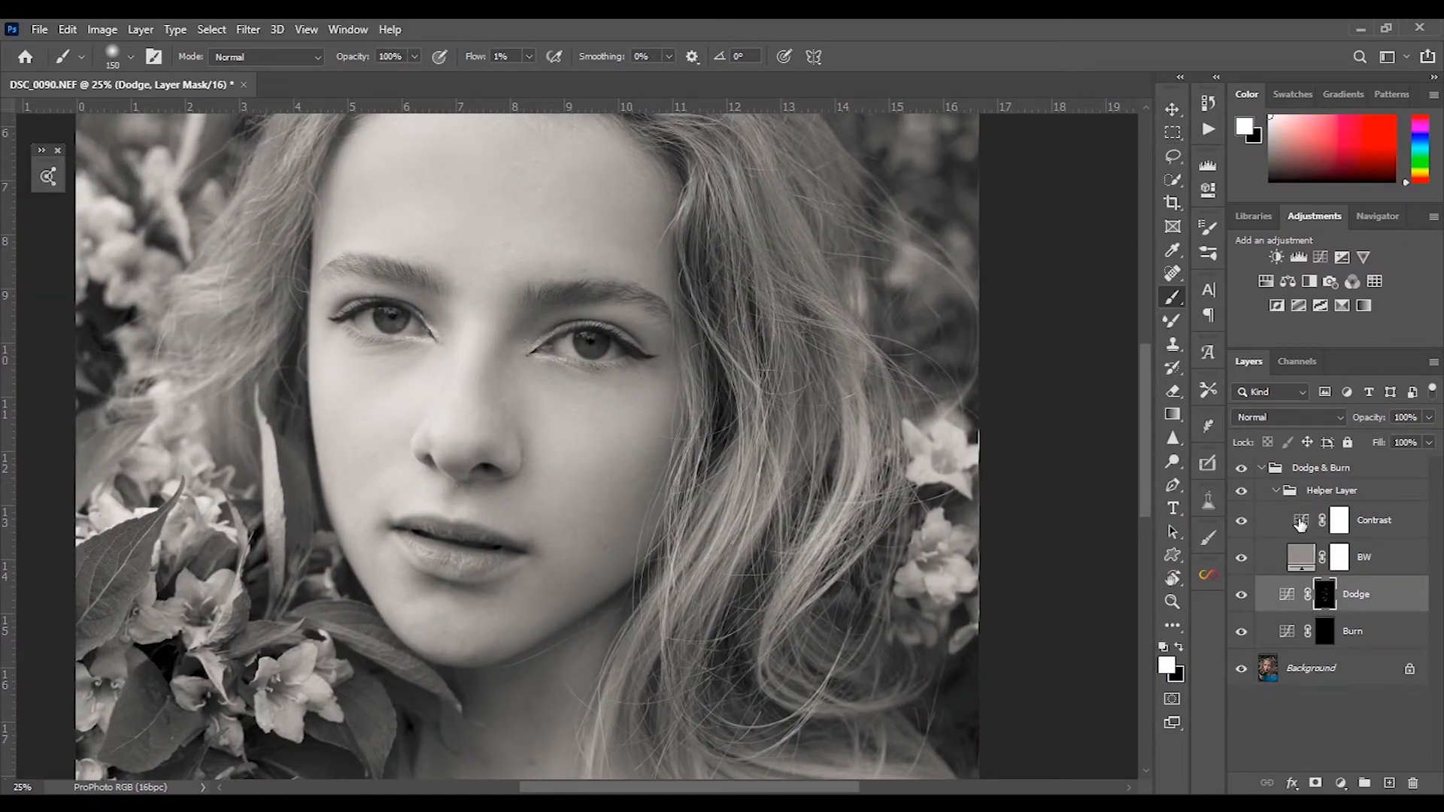
pyautogui.doubleClick(1301, 520)
pyautogui.moveTo(1054, 322); pyautogui.dragTo(1103, 392)
pyautogui.moveTo(945, 458); pyautogui.dragTo(943, 412)
pyautogui.click(1325, 594)
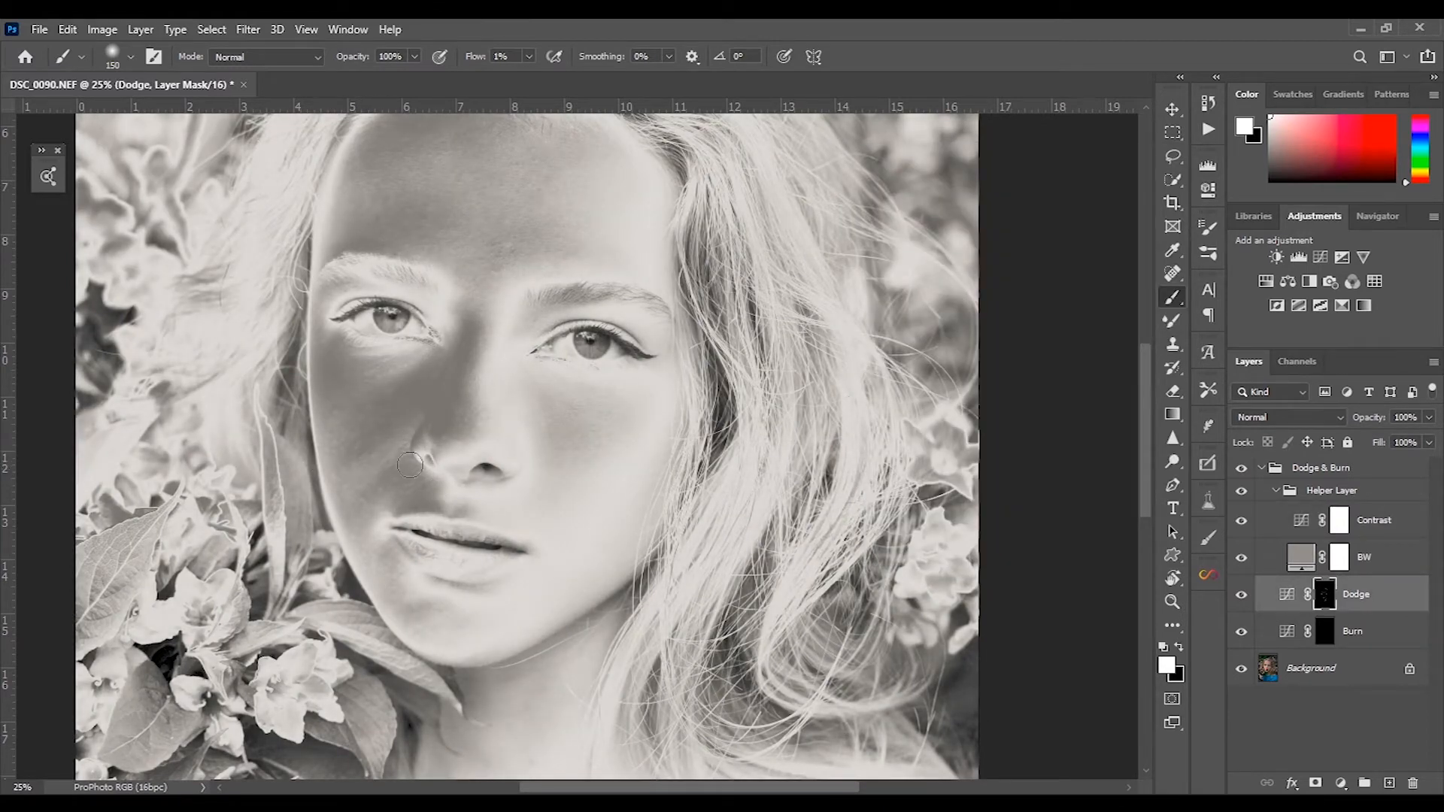
# Exaggerate the Contrast curve further by raising its lower point and pulling its upper point down, and target the Burn mask.
pyautogui.click(1333, 640)
pyautogui.doubleClick(1302, 519)
pyautogui.moveTo(943, 412); pyautogui.dragTo(944, 393)
pyautogui.moveTo(1110, 395); pyautogui.dragTo(1085, 463)
pyautogui.click(1325, 632)
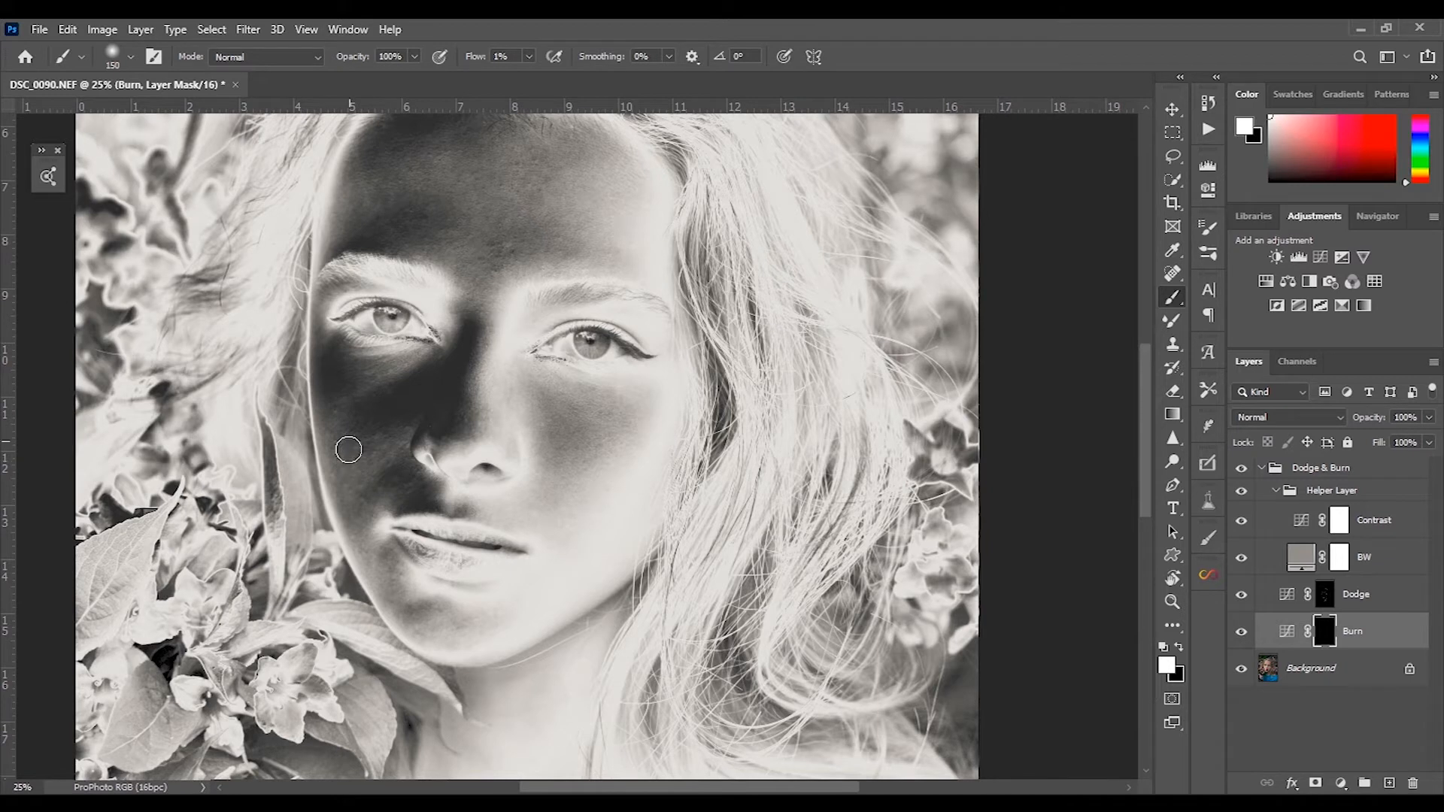
# Even out the lower cheek by alternating between the Dodge and Burn masks with brush sizes of 90 to 100 px.
pyautogui.click(1323, 596)
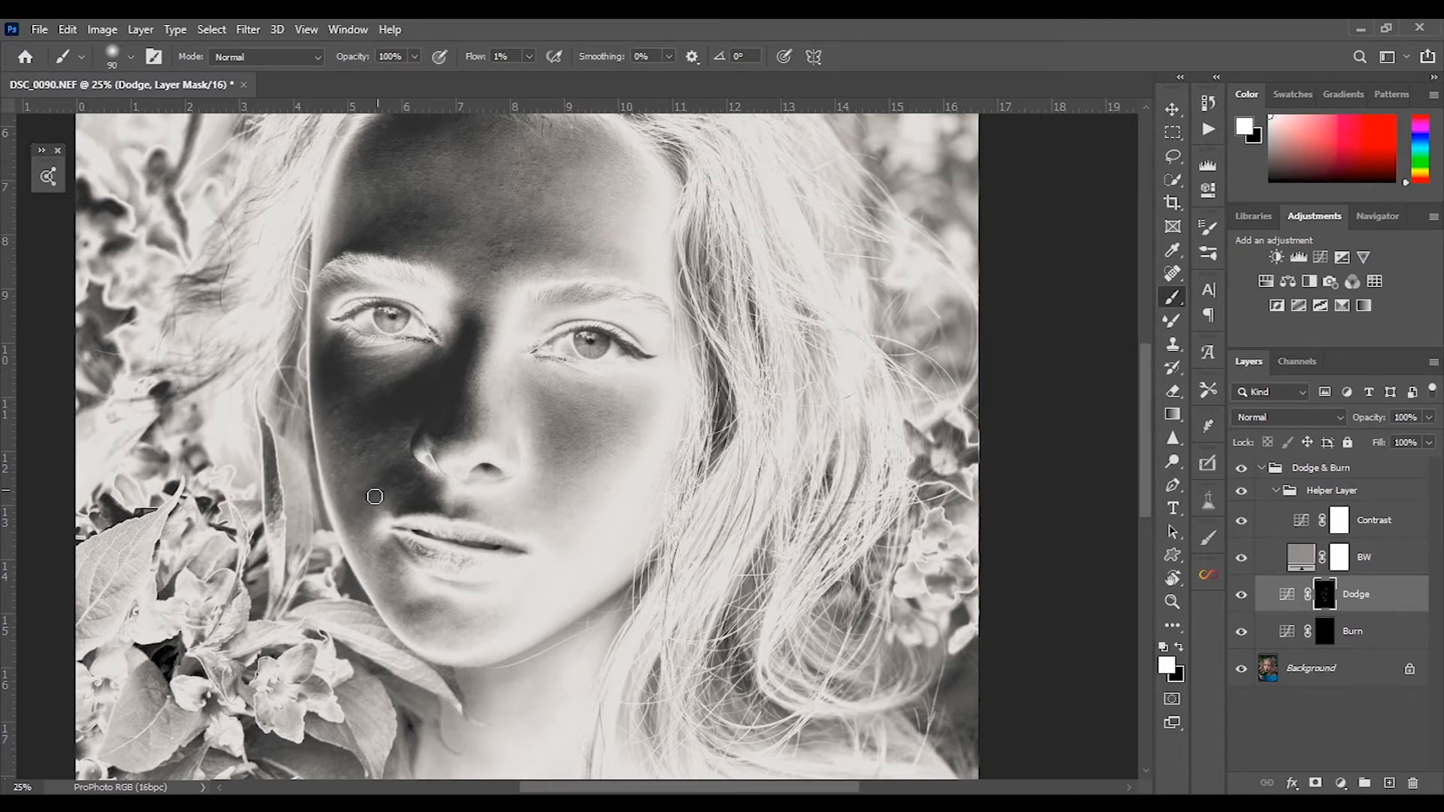
pyautogui.hotkey('alt', '[')
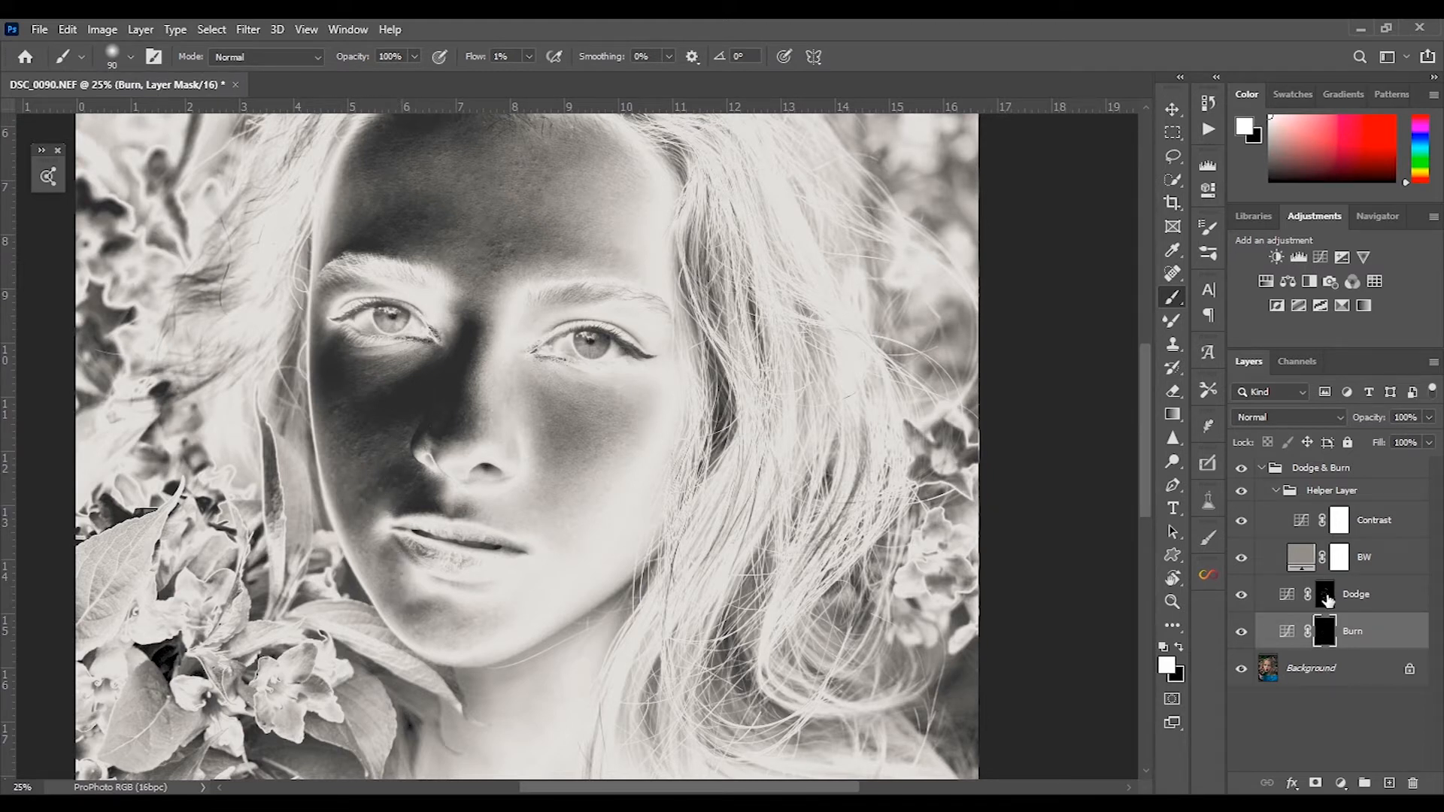
pyautogui.click(1326, 596)
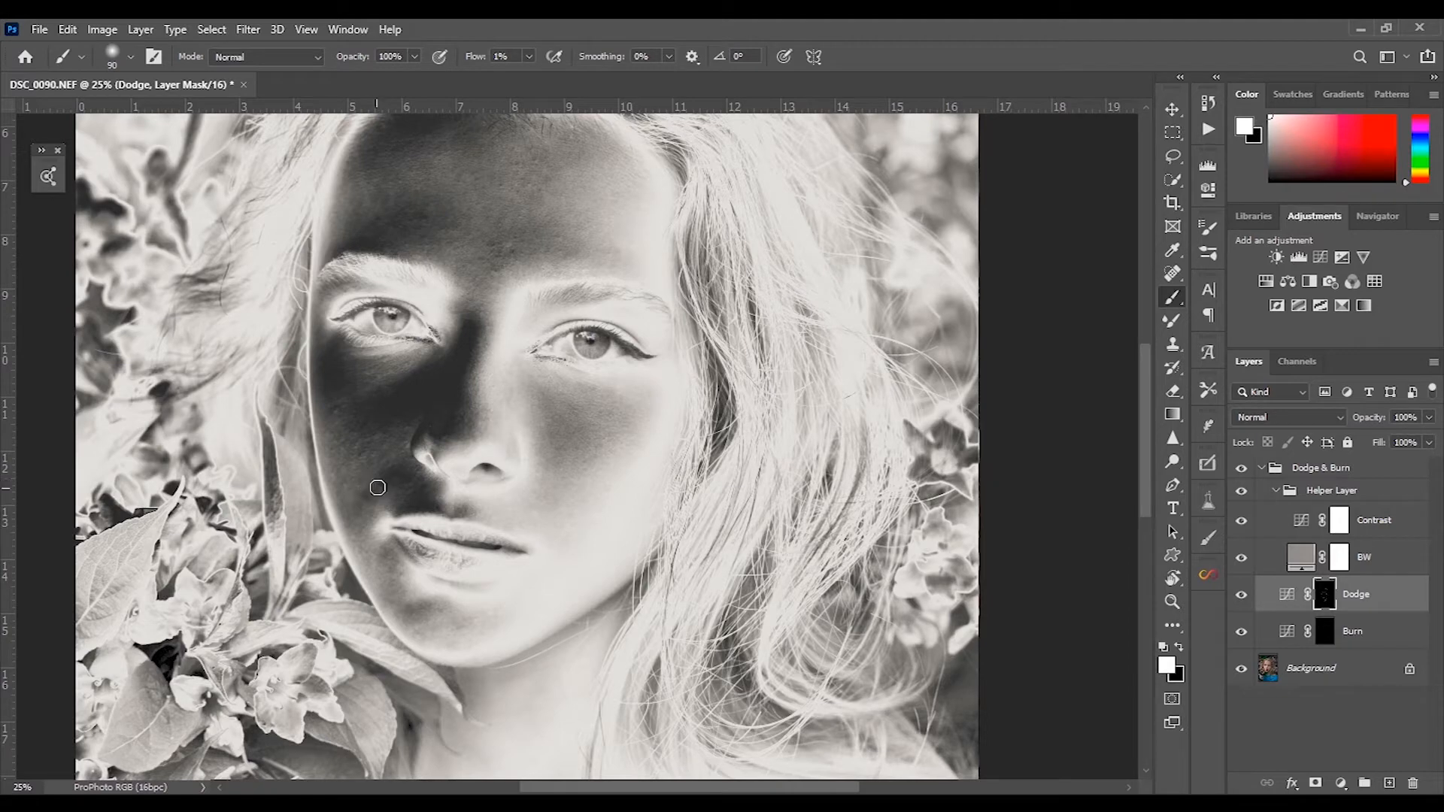
pyautogui.hotkey('alt', '[')
pyautogui.press(']')
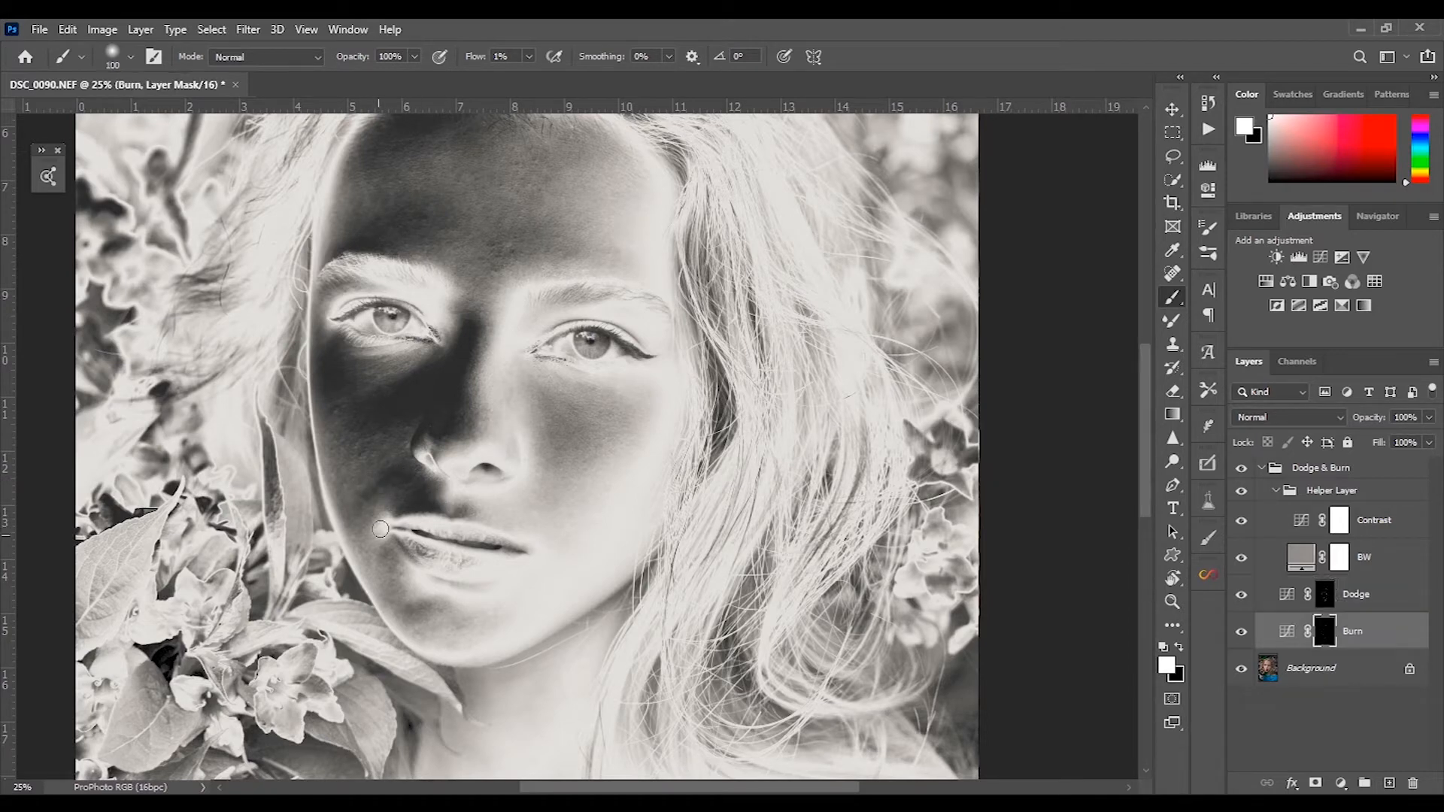
# Lighten the skin beside the mouth on the Dodge mask with a 100 px brush, checking the colour image without the helper layers.
pyautogui.click(1242, 491)
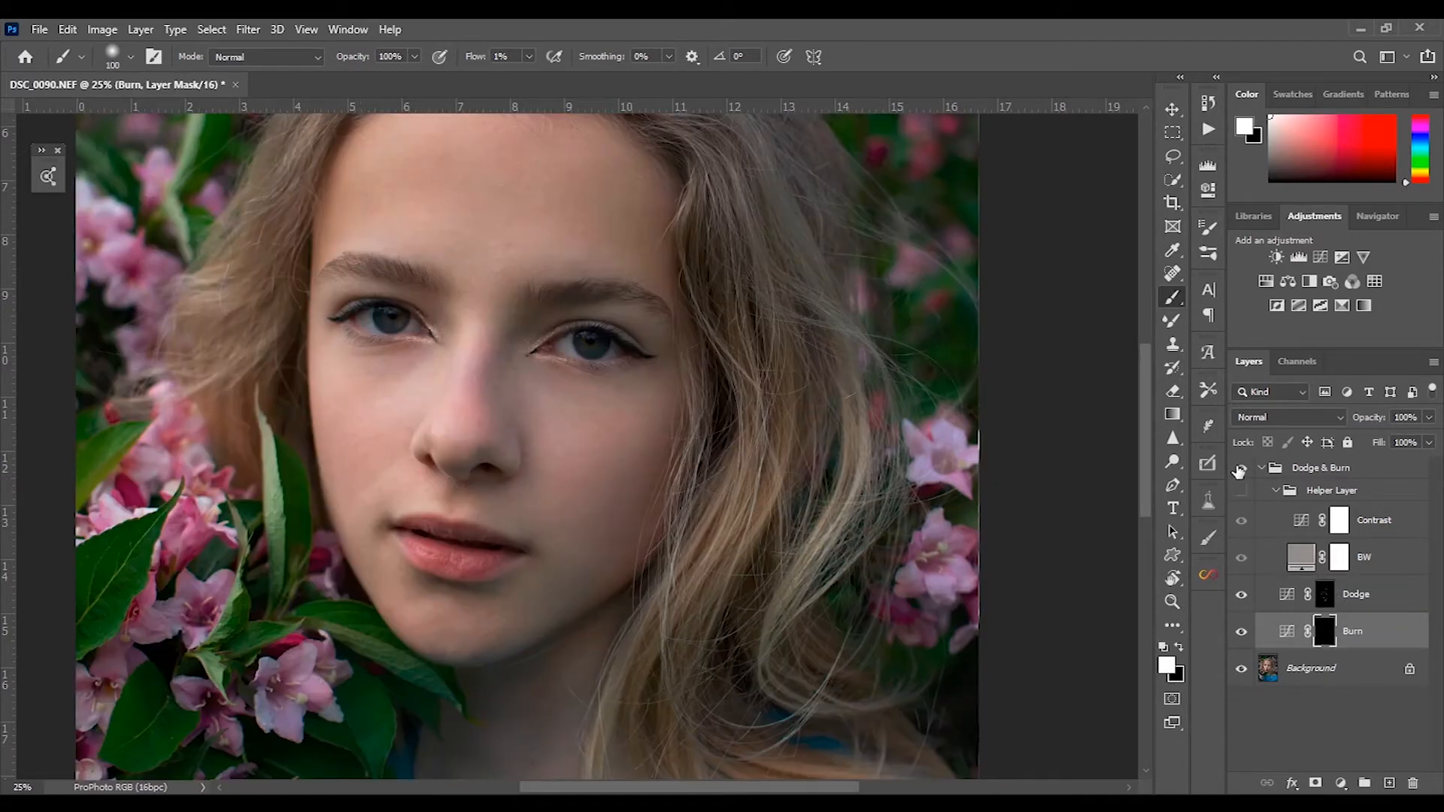
pyautogui.click(1241, 492)
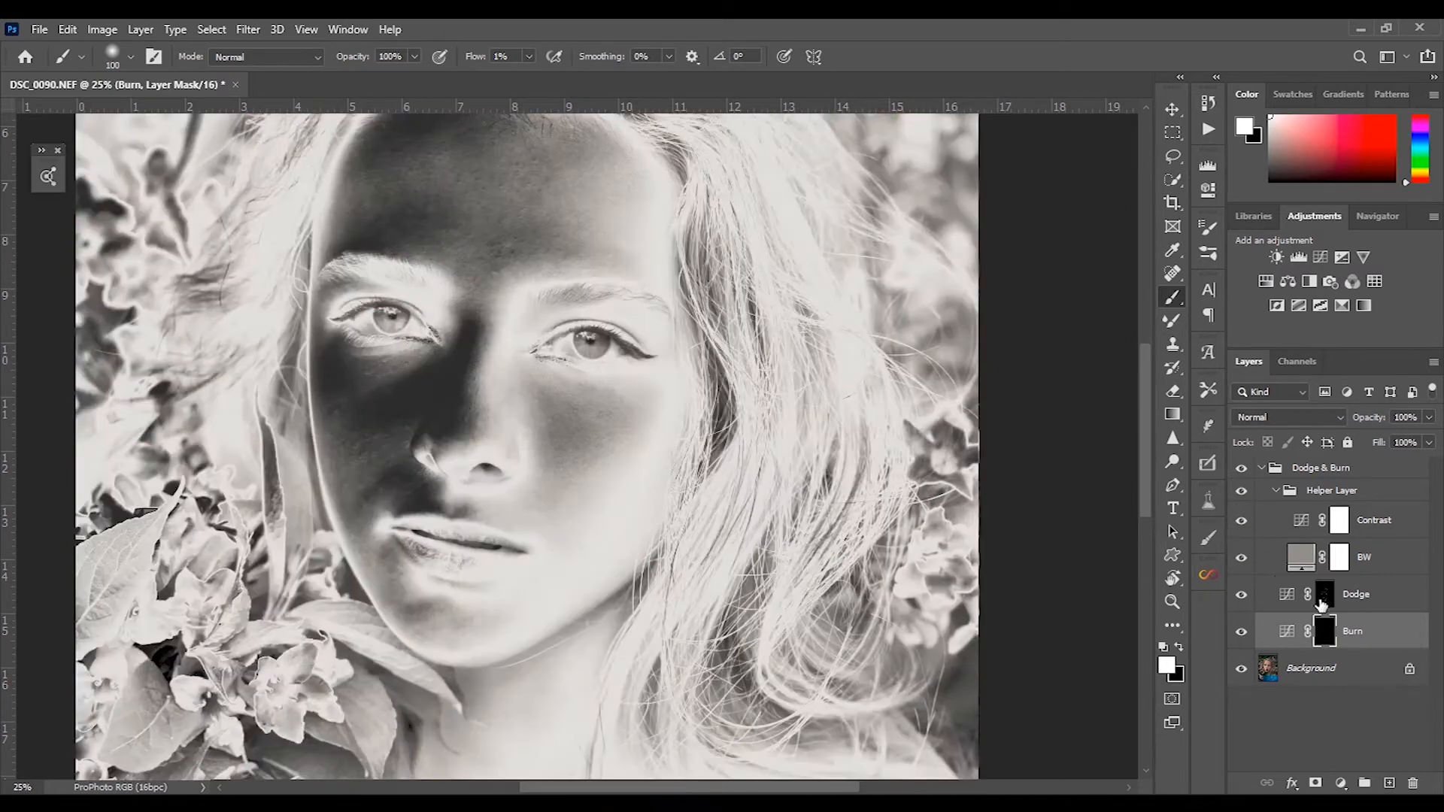
pyautogui.hotkey('alt', ']')
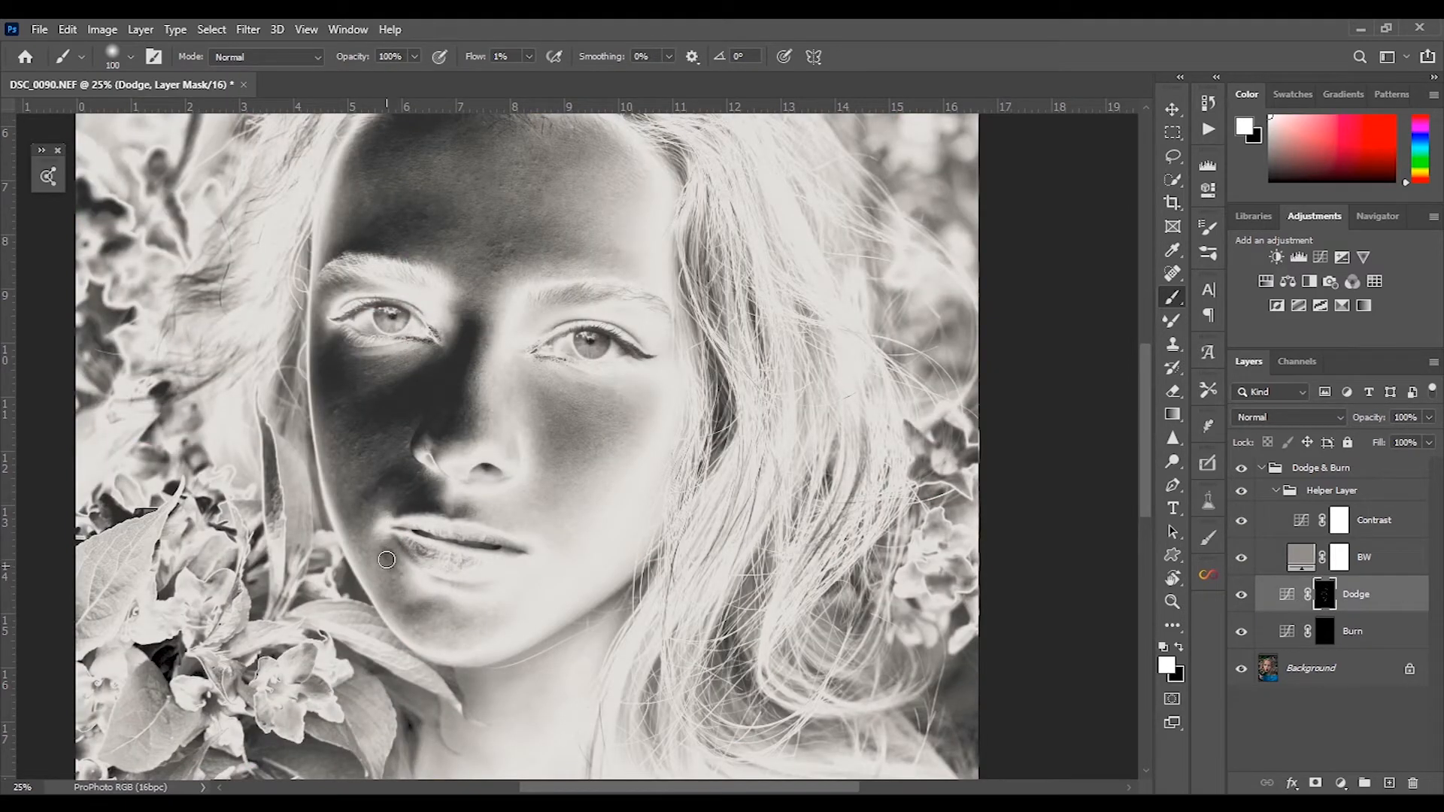
pyautogui.click(1240, 493)
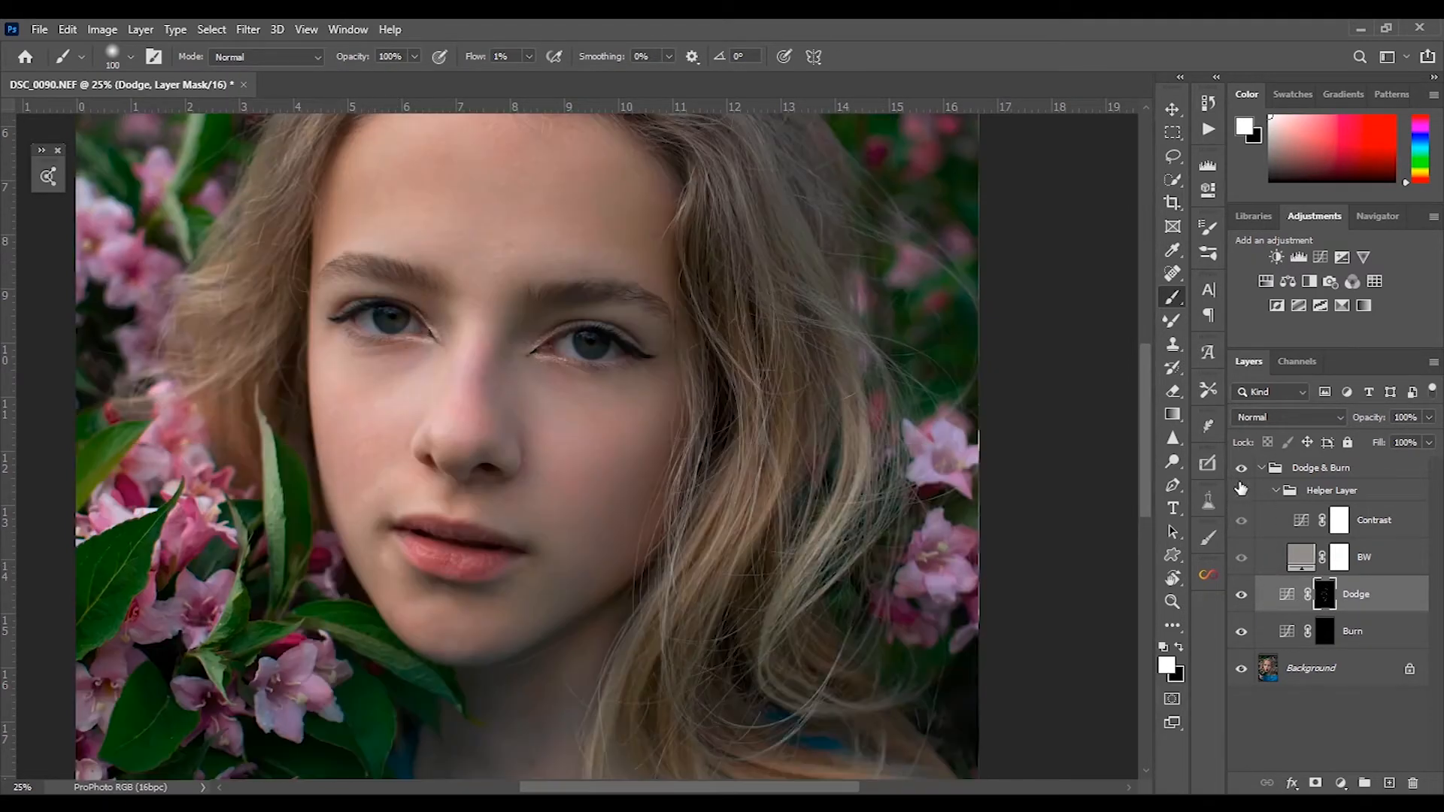
pyautogui.click(1241, 490)
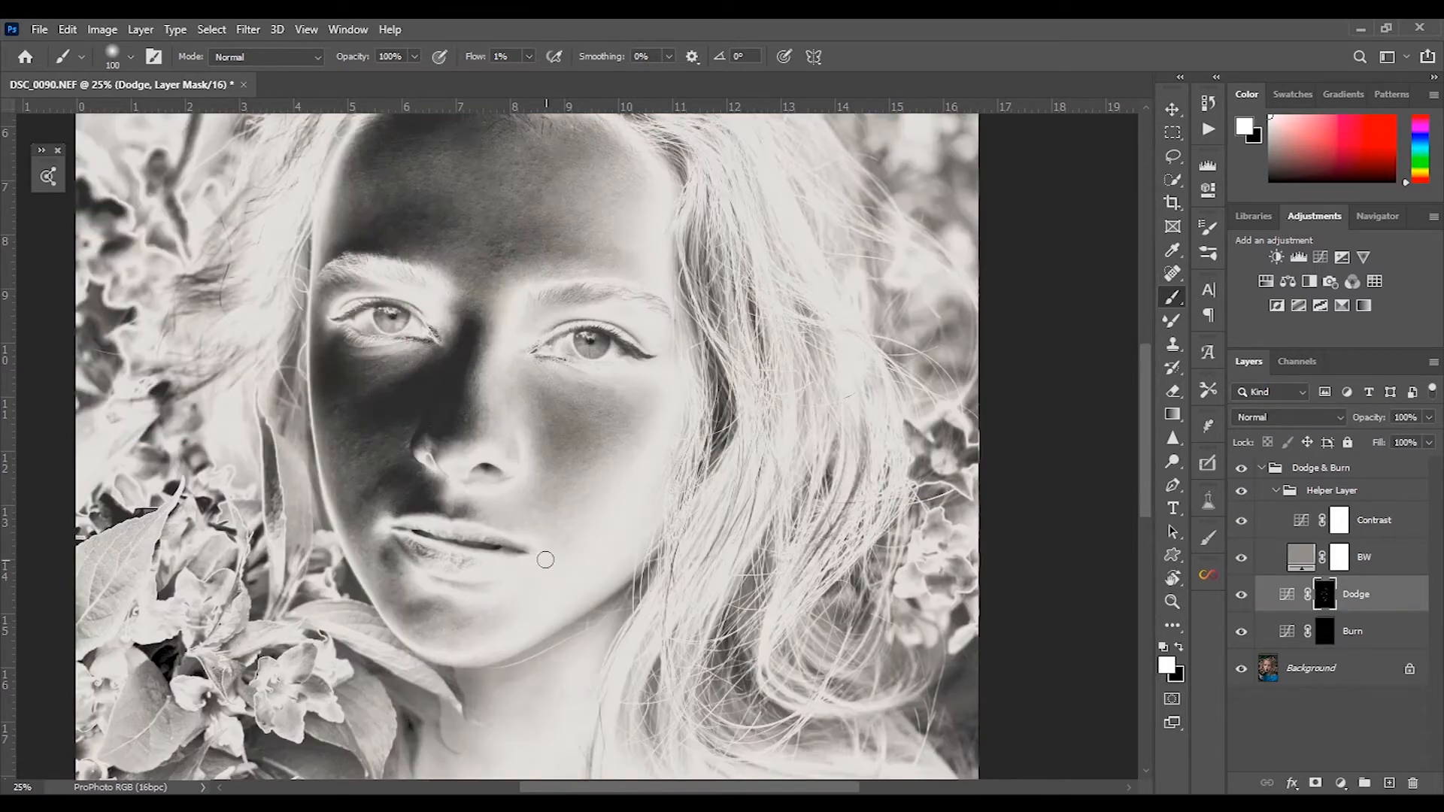
# Blend the cheek on the Burn mask and the outer eye area on the Dodge mask, using brushes from 90 to 300 px.
pyautogui.hotkey('alt', '[')
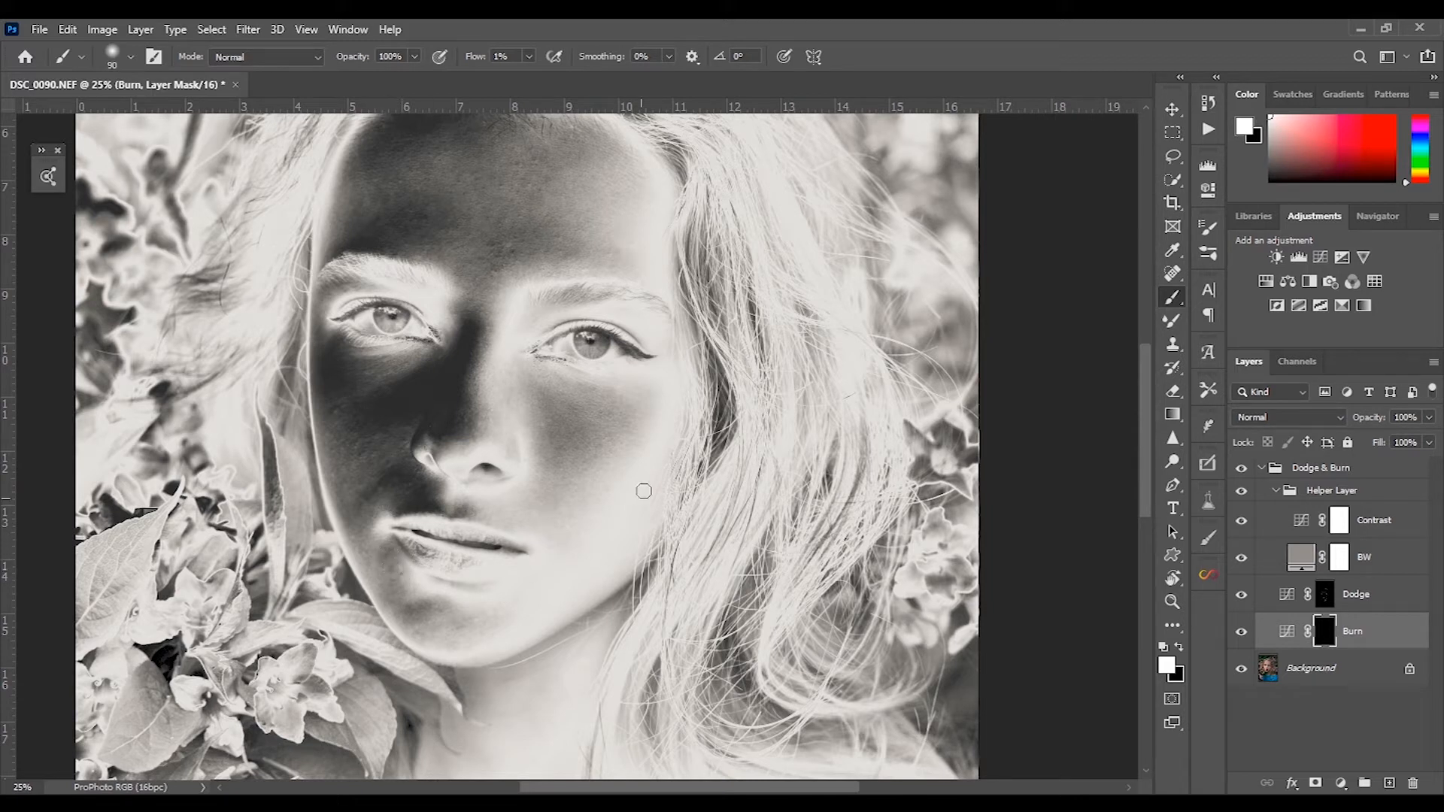
pyautogui.press(']')
pyautogui.press(']')
pyautogui.press('[')
pyautogui.press('[')
pyautogui.press('[')
pyautogui.press('[')
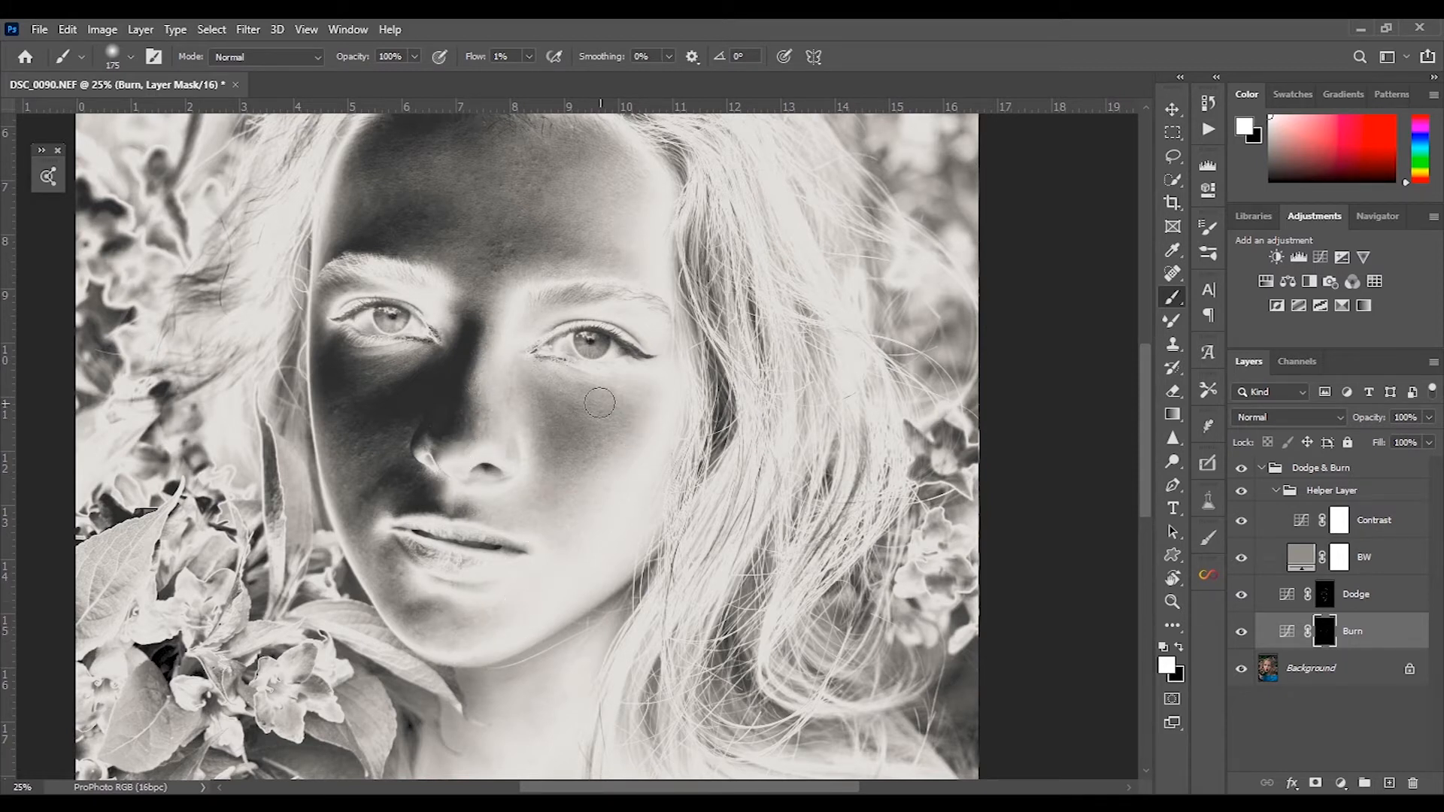
pyautogui.hotkey('alt', ']')
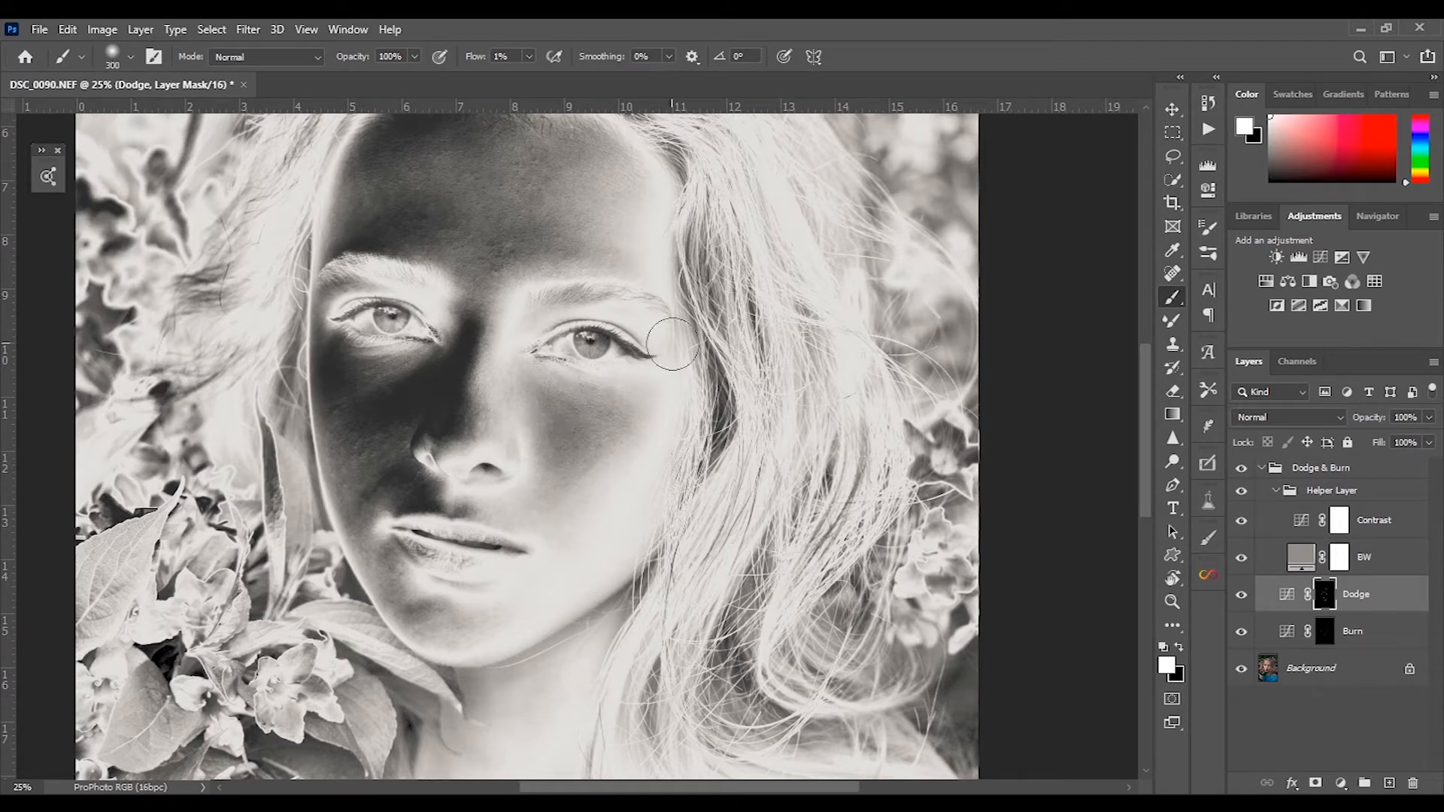
# Run the DB global action with the Dodge & Burn group selected to add a DB Global layer.
pyautogui.click(1321, 467)
pyautogui.click(1208, 130)
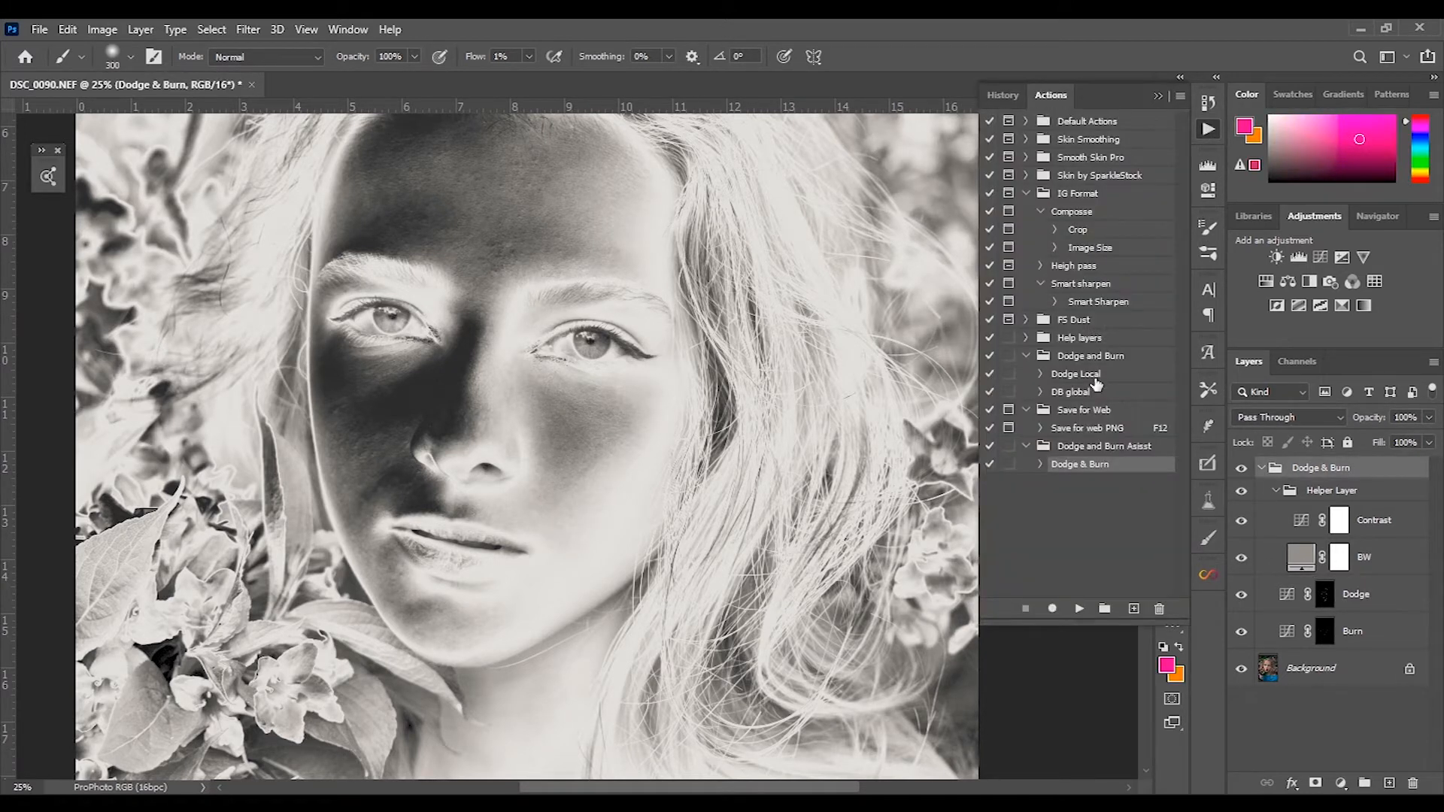
pyautogui.click(1082, 393)
pyautogui.click(1080, 609)
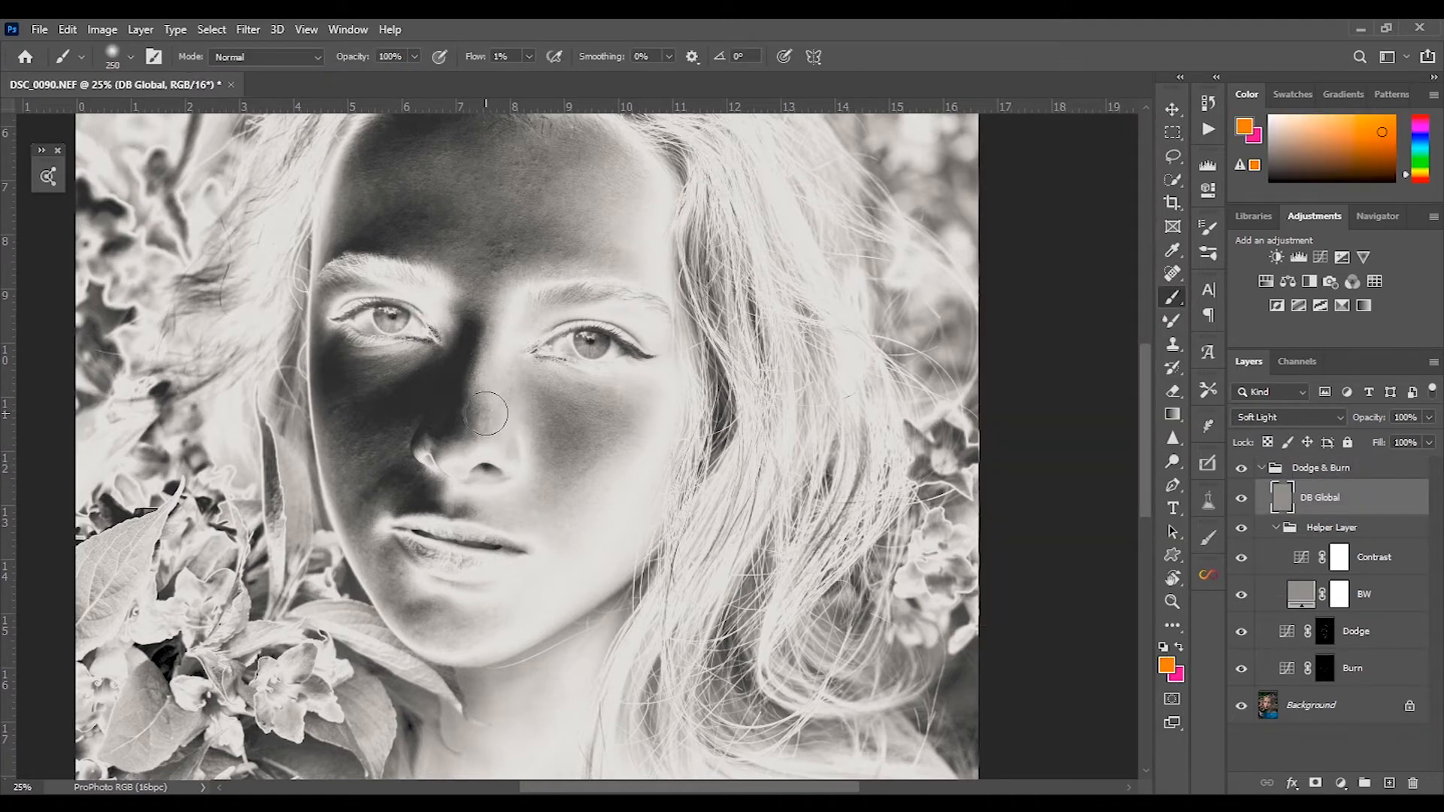
# Try dodging the forehead on the DB Global layer with a 700 px brush, Midtones range and 6% exposure.
pyautogui.moveTo(501, 360)
pyautogui.mouseDown()
pyautogui.moveTo(516, 587)
pyautogui.moveTo(617, 494)
pyautogui.mouseUp()
pyautogui.press(']')
pyautogui.press(']')
pyautogui.press(']')
pyautogui.press('[')
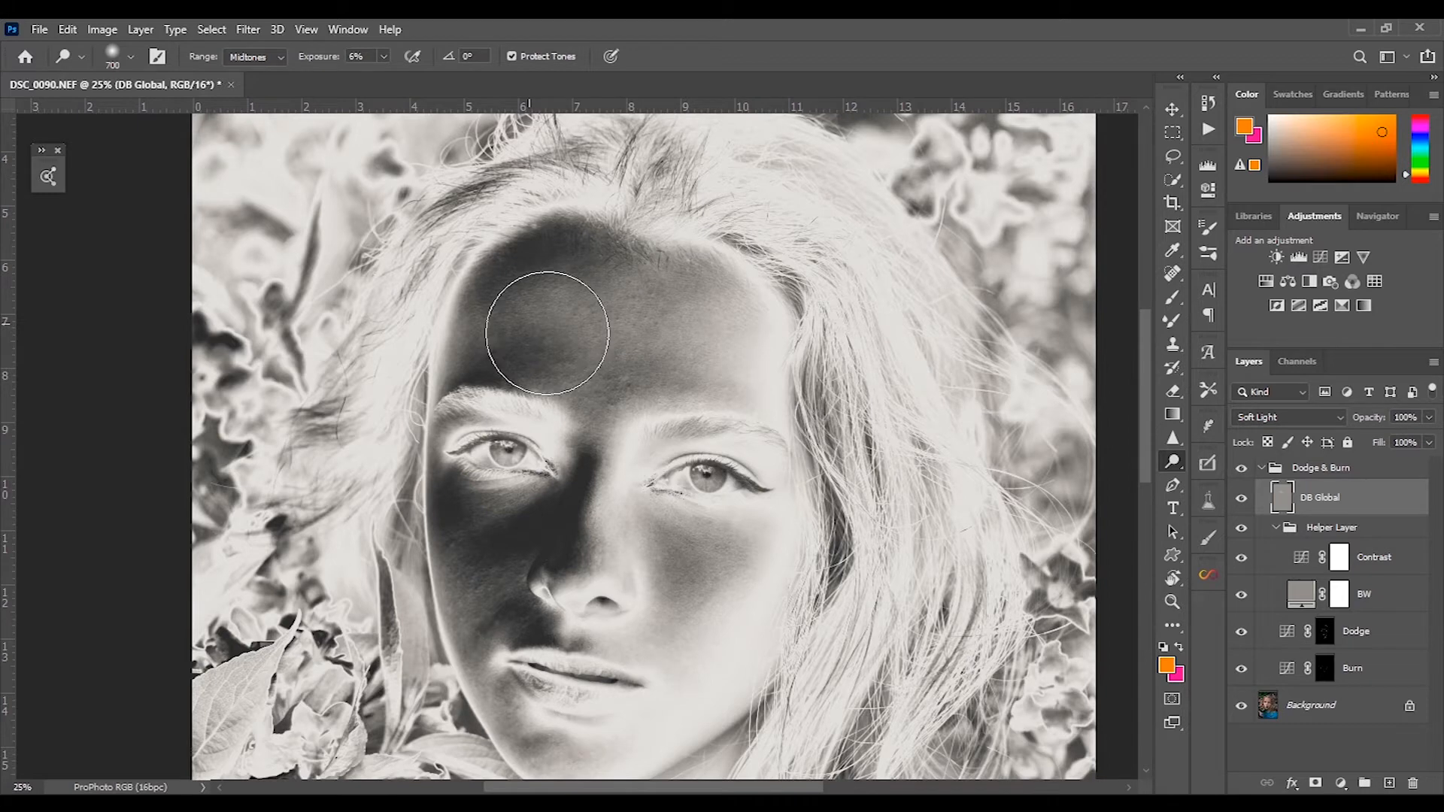
# Hide the helper layers and compare the whole portrait with and without the DB Global layer.
pyautogui.moveTo(1253, 490); pyautogui.dragTo(1241, 554)
pyautogui.click(1245, 482)
pyautogui.click(1244, 529)
pyautogui.click(1243, 482)
pyautogui.hotkey('ctrl', '-')
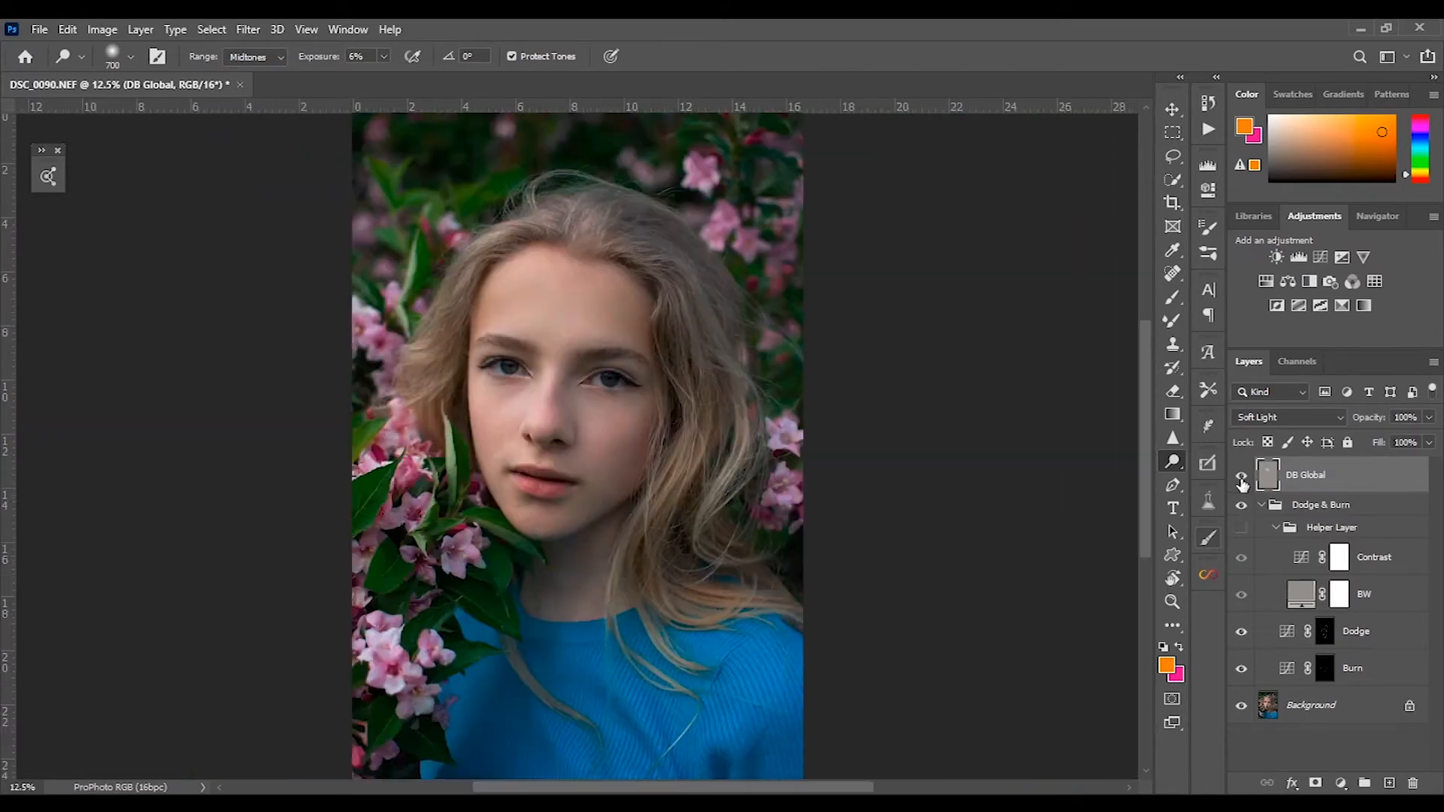
pyautogui.click(1242, 483)
# Move the DB Global layer below the Helper Layer group, directly above the Dodge layer.
pyautogui.moveTo(1344, 488); pyautogui.dragTo(1345, 611)
pyautogui.hotkey('ctrl', '+')
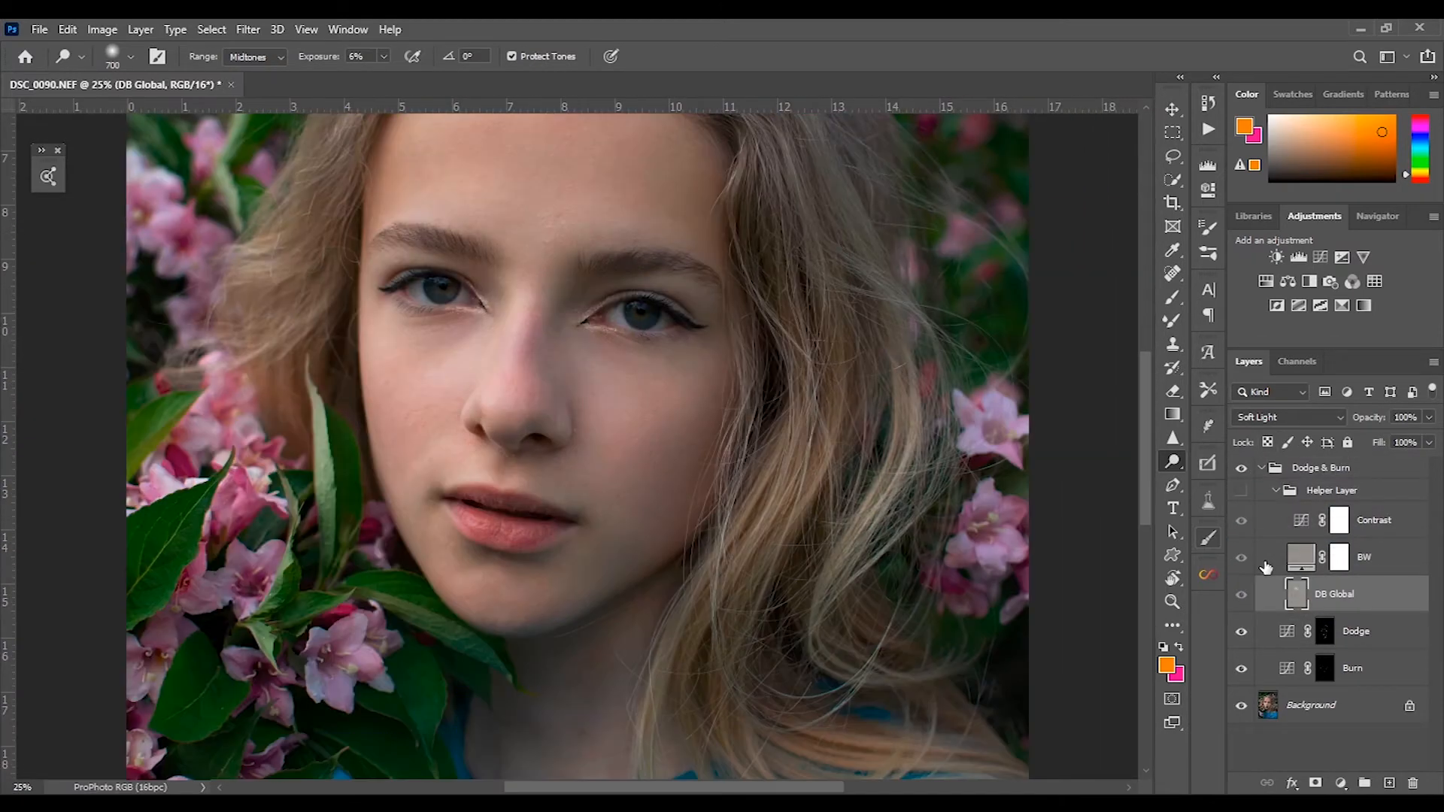
pyautogui.hotkey('ctrl', '+')
pyautogui.click(1242, 493)
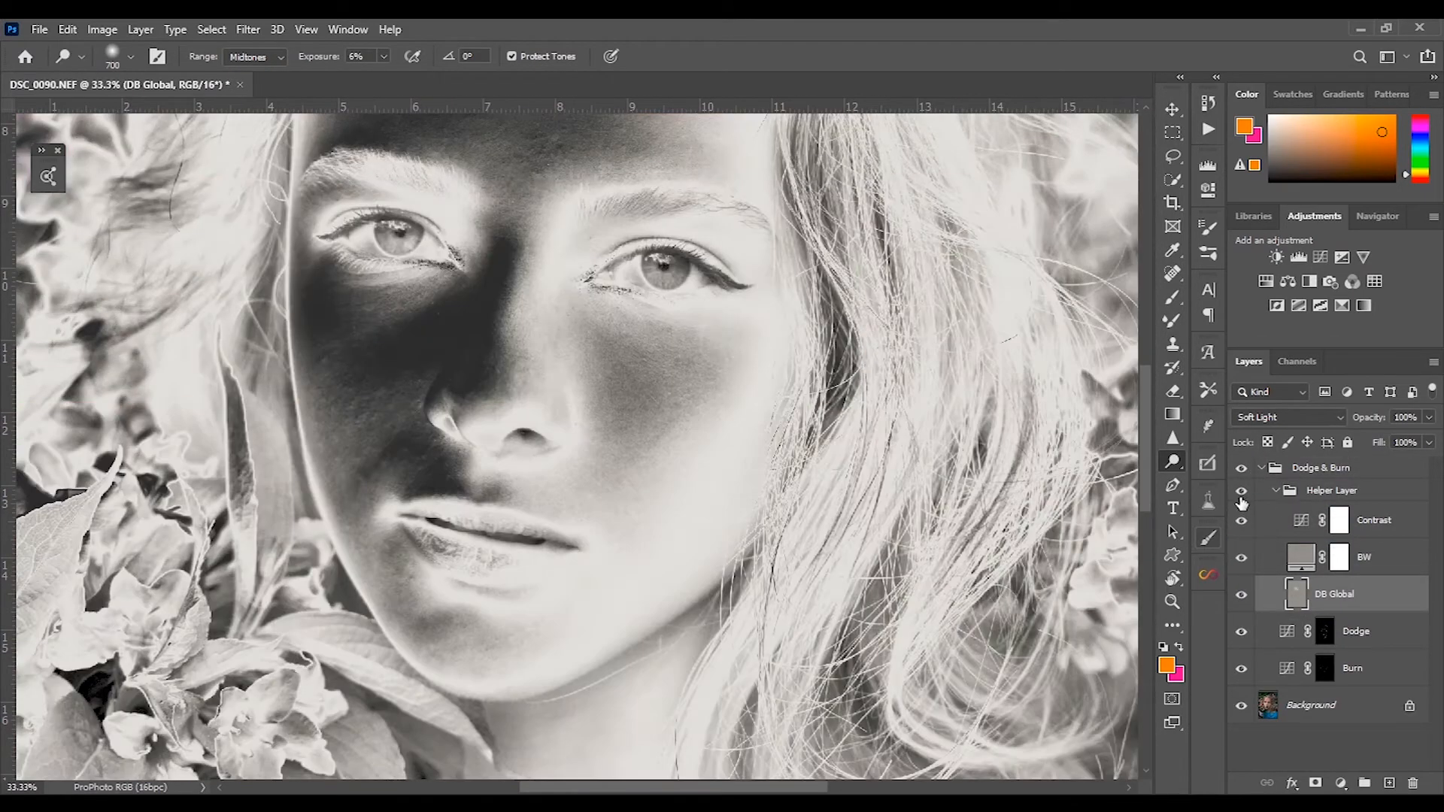
pyautogui.click(1243, 491)
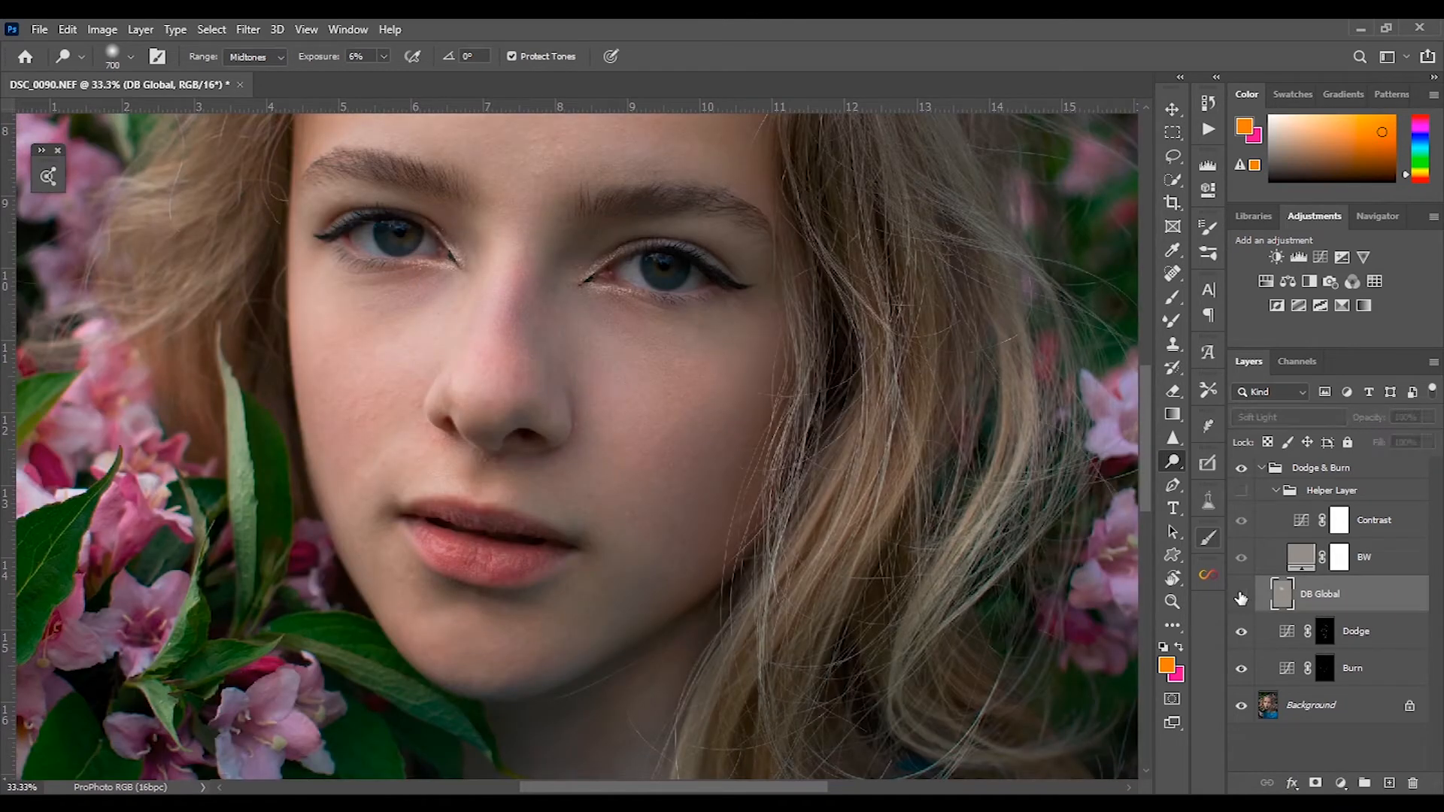
# Show the Helper Layer group and reduce the Dodge tool's brush to 250 px for work on the forehead.
pyautogui.moveTo(735, 371); pyautogui.dragTo(756, 587)
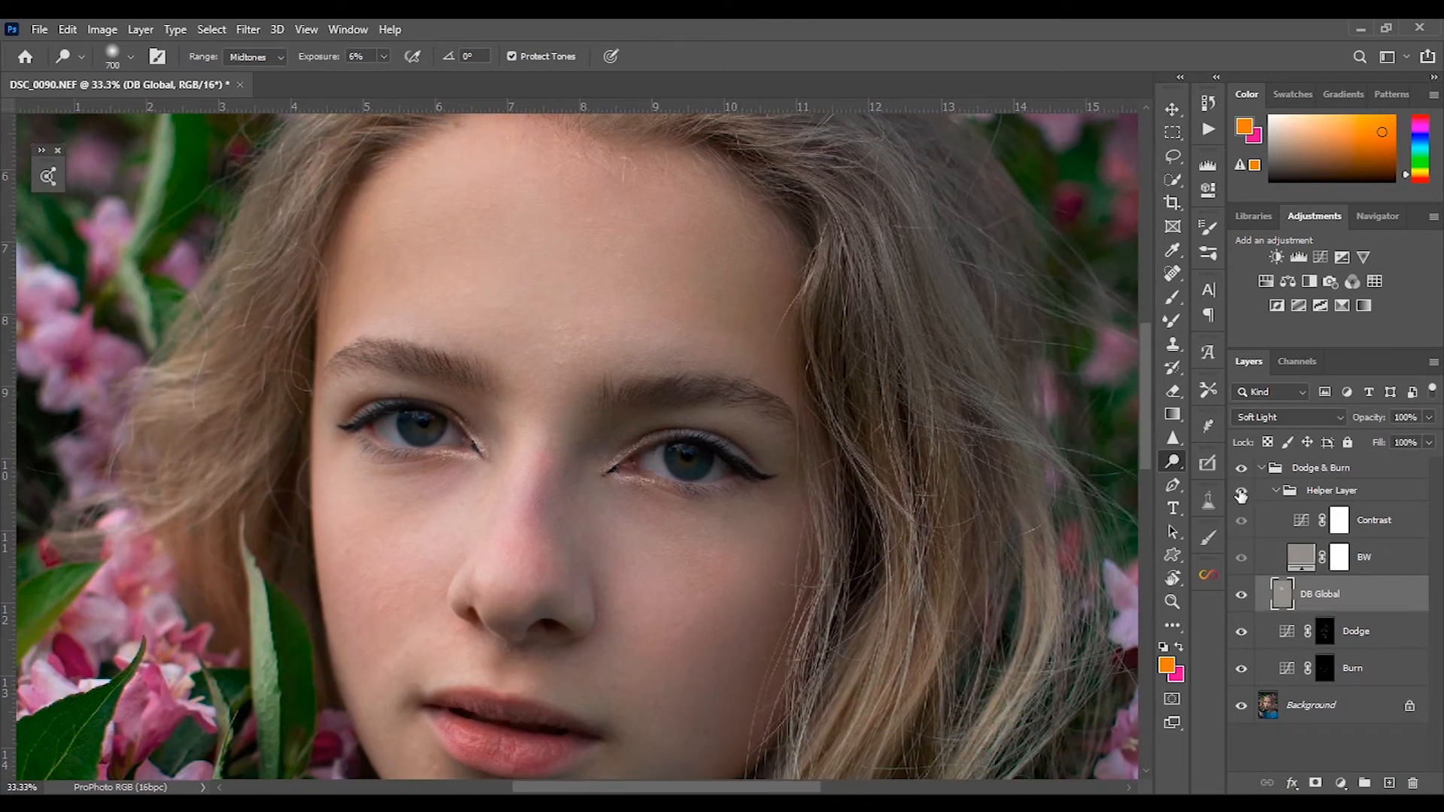
pyautogui.click(1243, 490)
pyautogui.press('[')
pyautogui.press('[')
pyautogui.press('[')
pyautogui.press('[')
pyautogui.press('[')
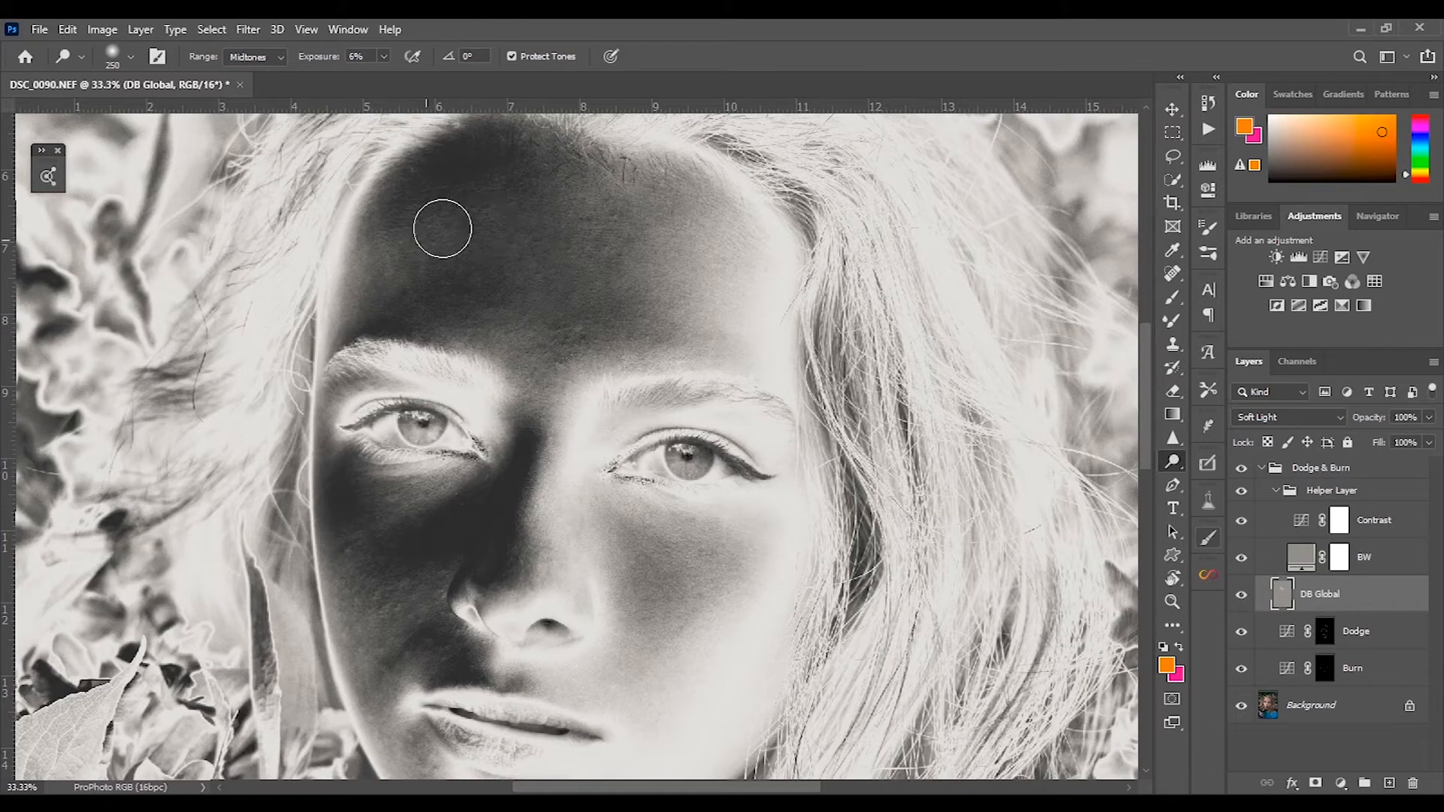
# With default black and white colours, recreate the DB Global layer using the DB global action and dodge the forehead with a 300 px brush.
pyautogui.click(1164, 648)
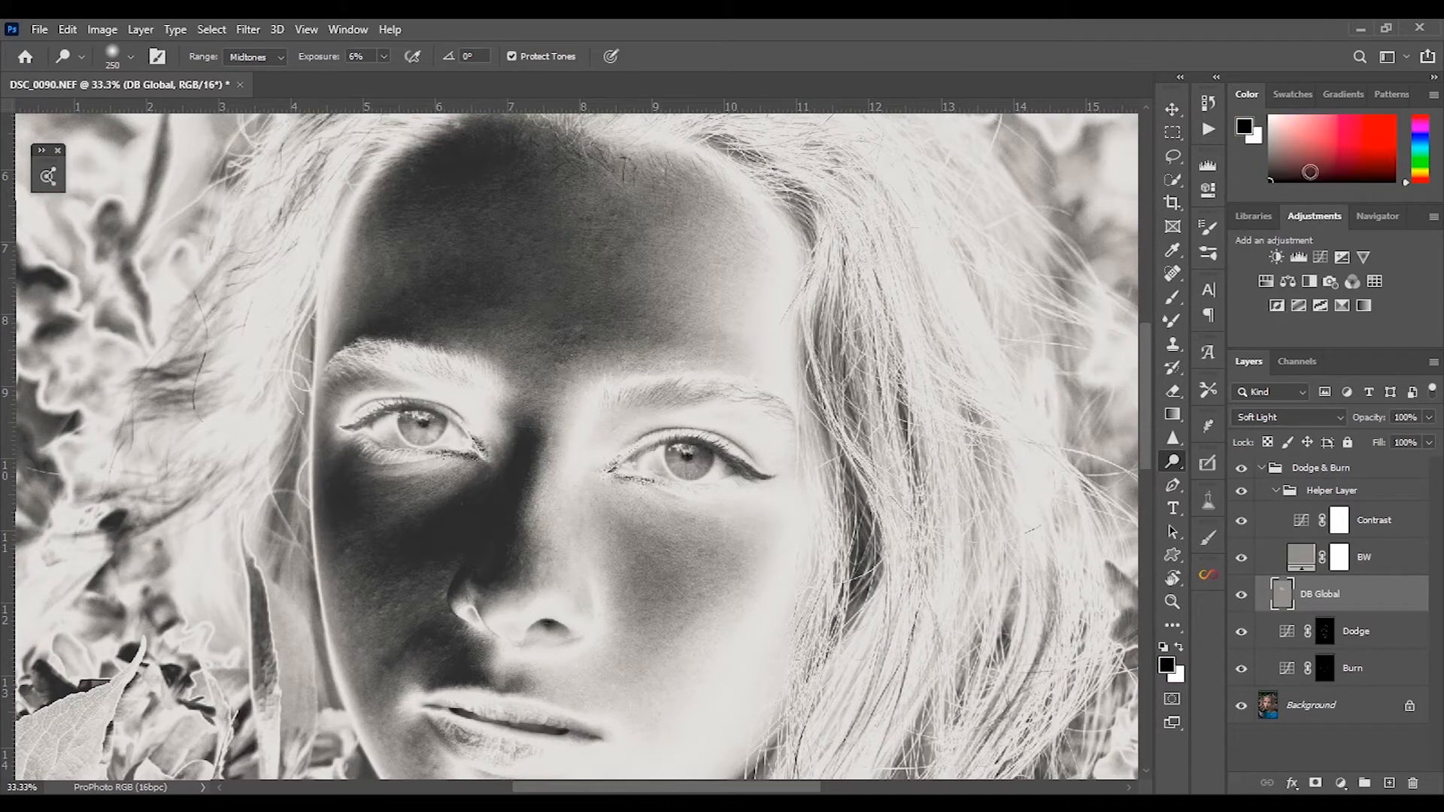
pyautogui.click(1208, 129)
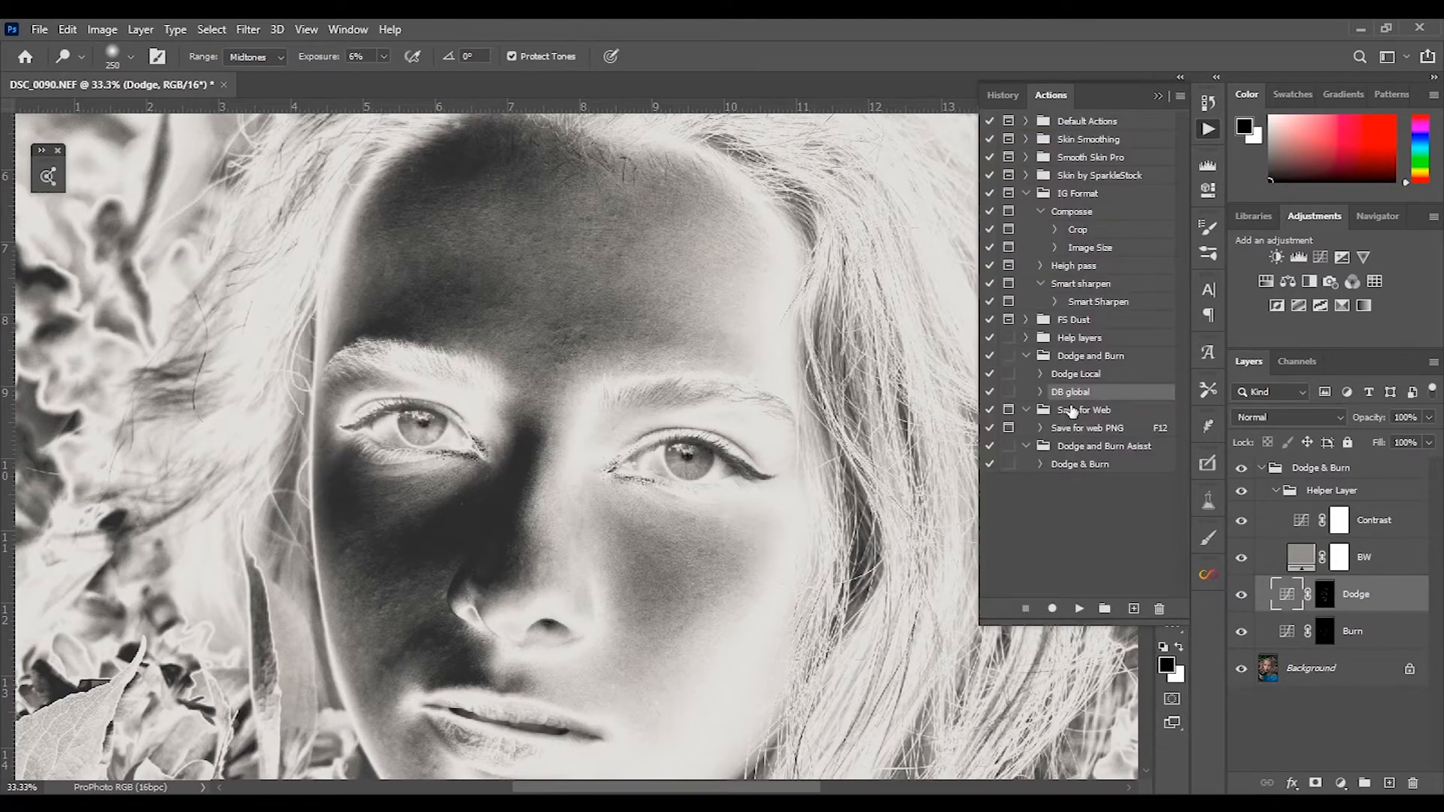
pyautogui.click(500, 281)
pyautogui.press(']')
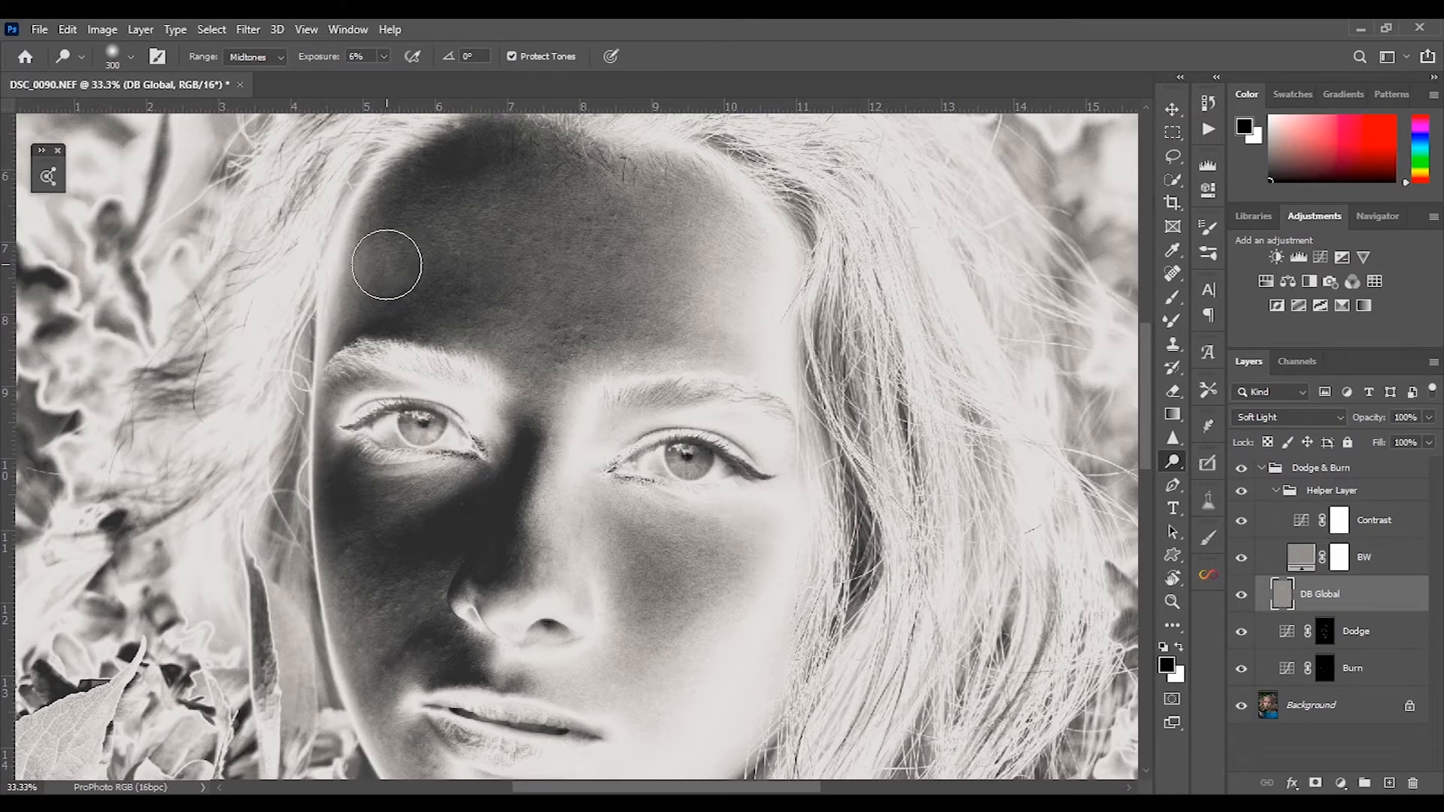
# Burn the centre of the forehead on the DB Global layer at 11% exposure, enlarging the brush from 90 px.
pyautogui.hotkey('shift', 'o')
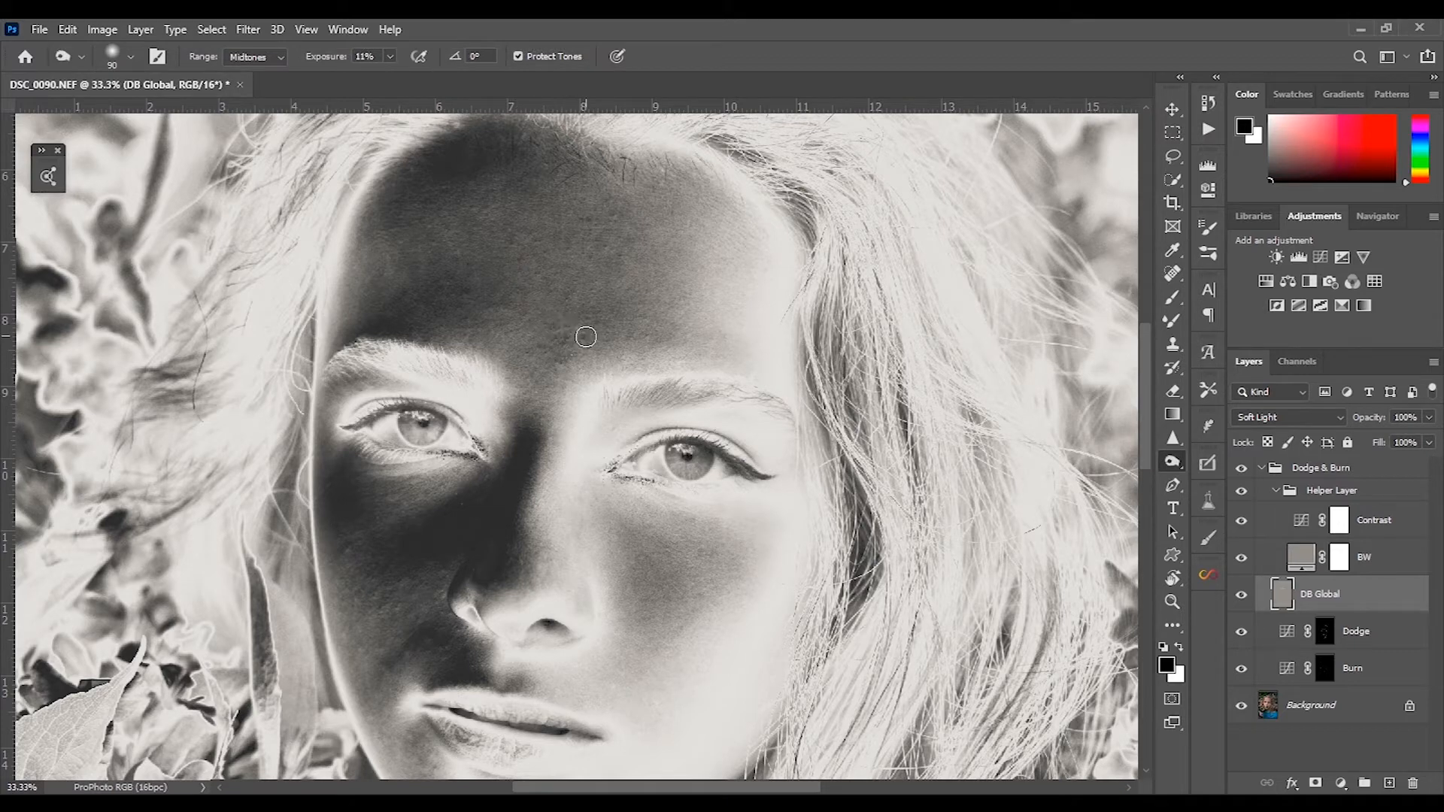
pyautogui.press(']')
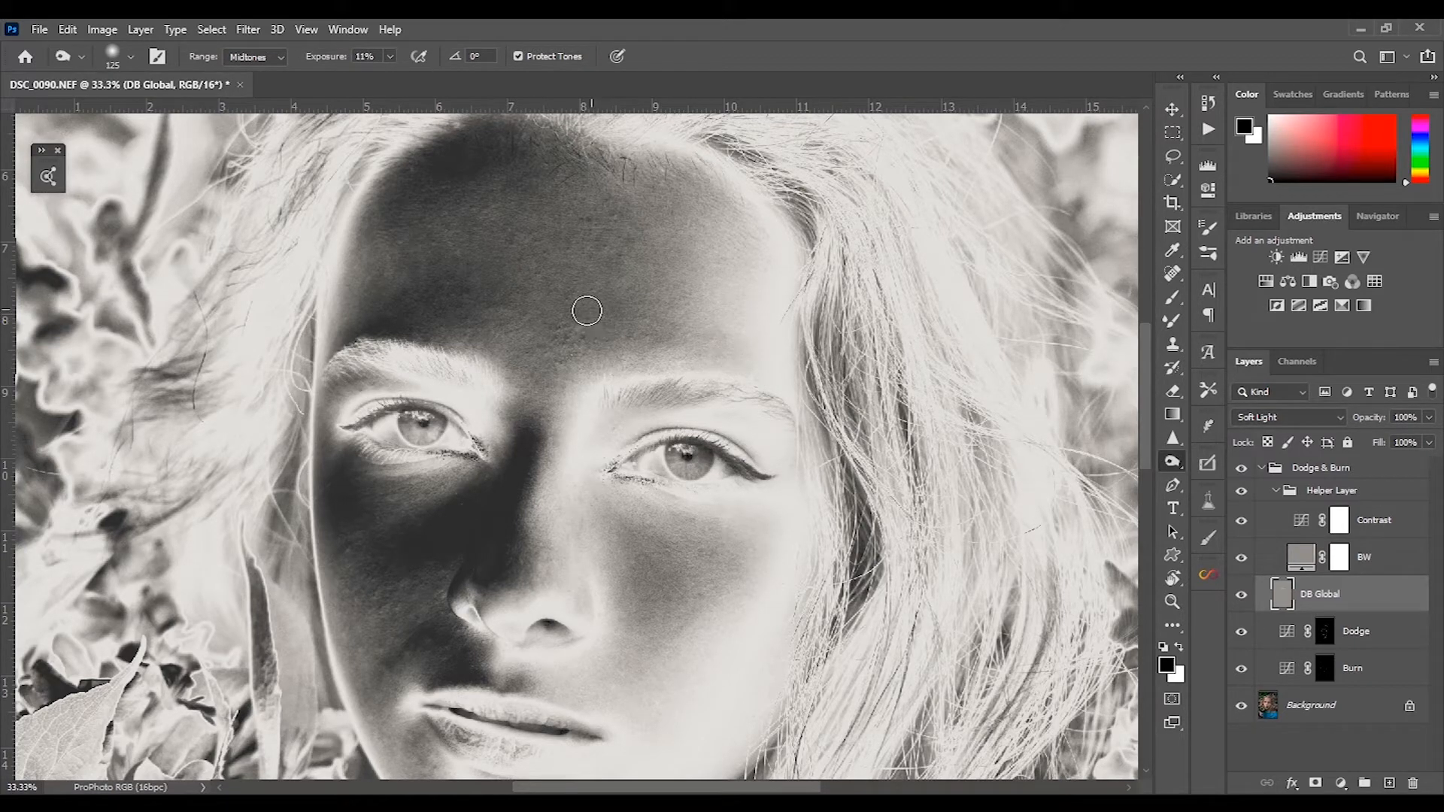
pyautogui.press(']')
pyautogui.press(']')
pyautogui.press(']')
pyautogui.press(']')
# Burn the cheek and the skin beside the mouth on the DB Global layer with brush sizes of 150 to 250 px.
pyautogui.scroll(-3, 667, 645)
pyautogui.press(']')
pyautogui.press(']')
pyautogui.press(']')
pyautogui.press('[')
pyautogui.press('[')
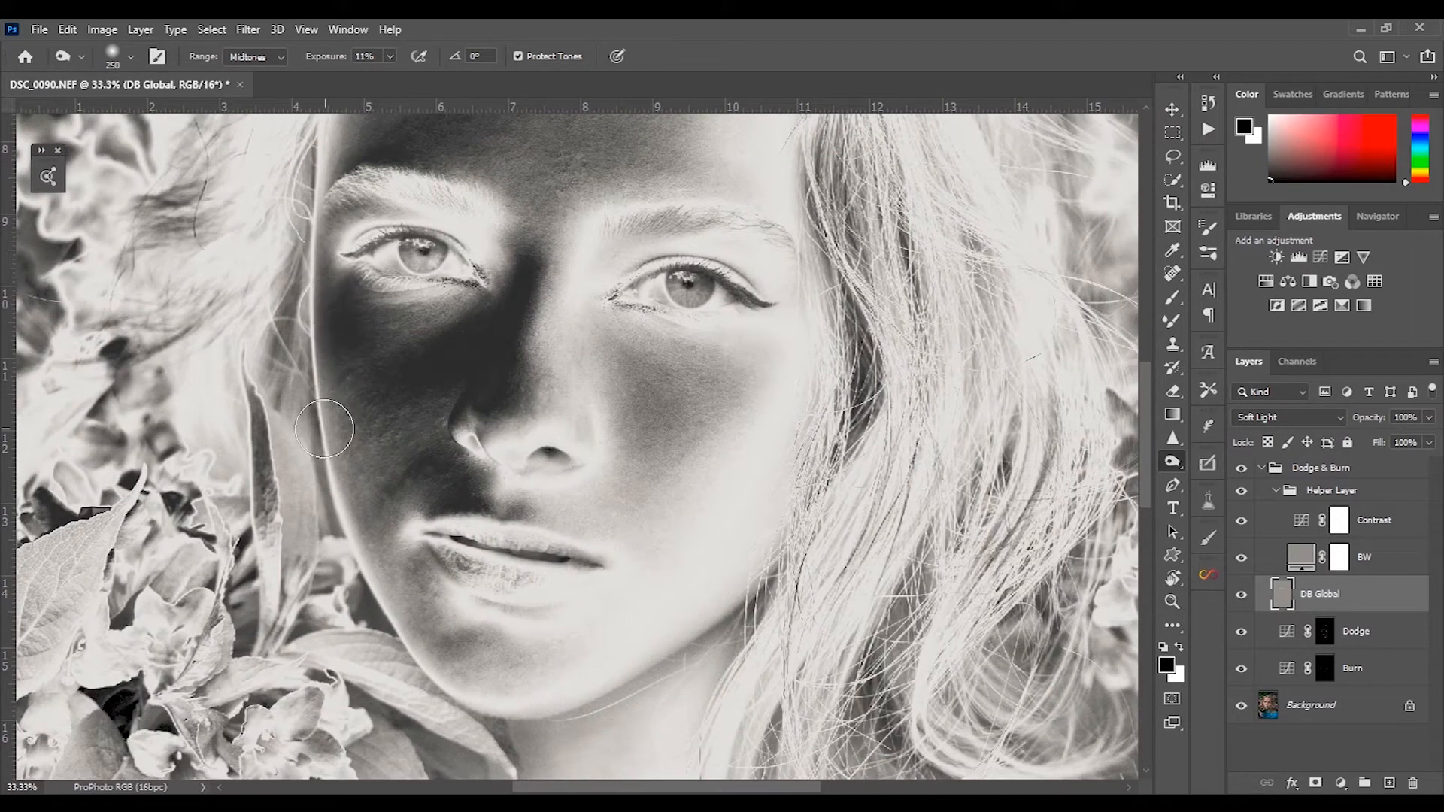
pyautogui.press('[')
pyautogui.press('[')
pyautogui.press('[')
pyautogui.press('[')
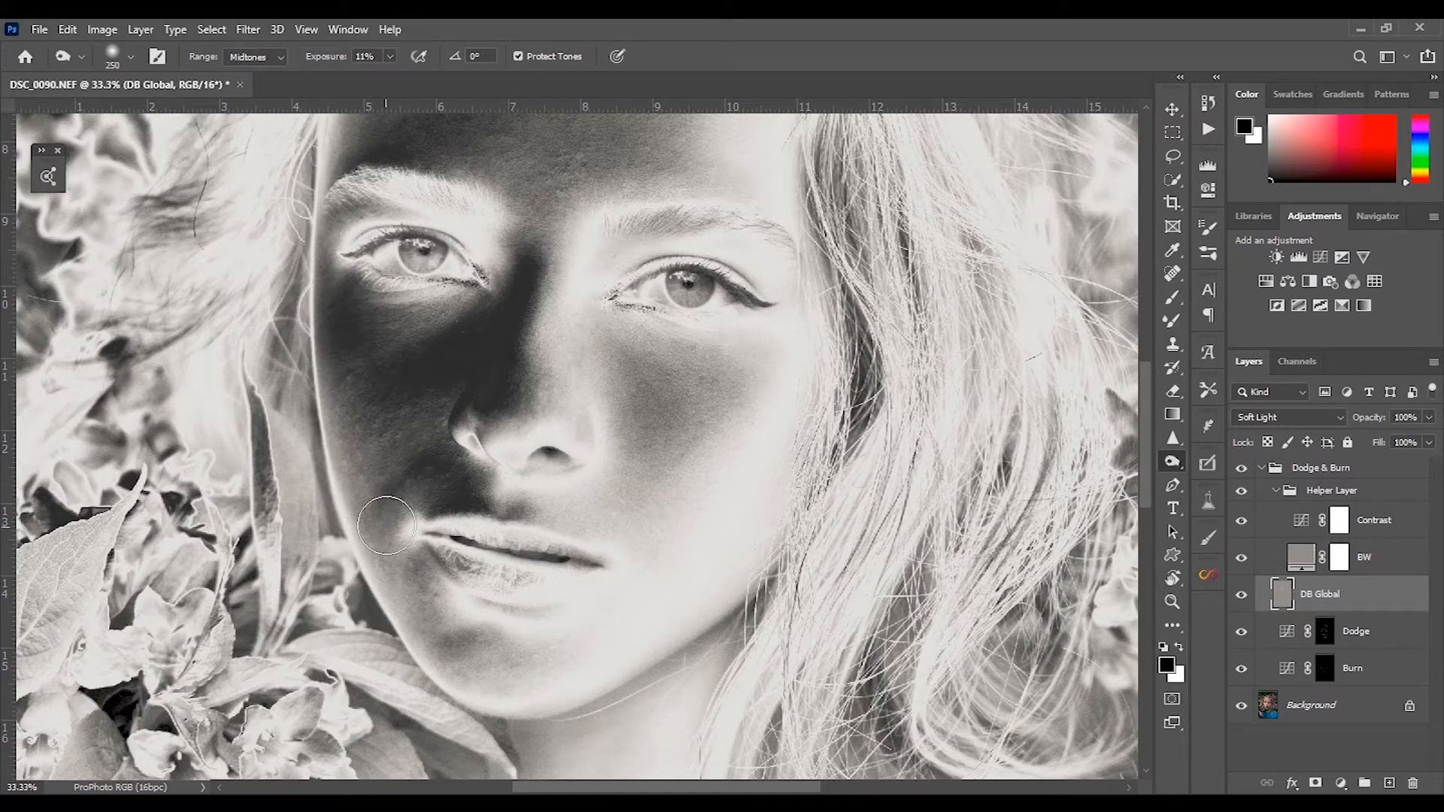
pyautogui.press(']')
# Check the global dodge and burn result on the full colour portrait with the helper layers temporarily hidden.
pyautogui.click(1241, 490)
pyautogui.hotkey('ctrl', '-')
pyautogui.hotkey('ctrl', '-')
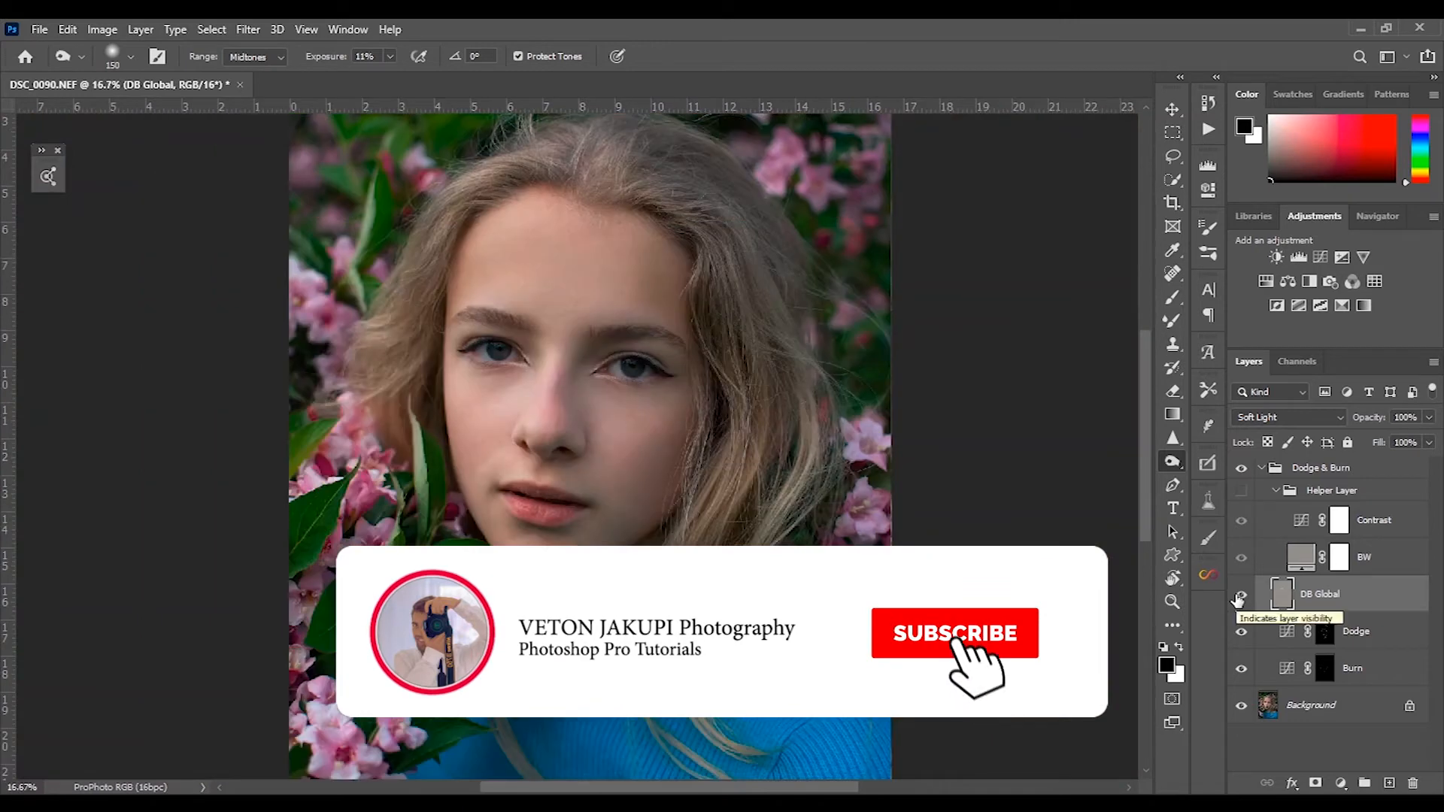
pyautogui.click(1241, 490)
# Reshape the Contrast curve into a steep high-contrast curve by raising its upper point and lowering its lower point.
pyautogui.doubleClick(1301, 520)
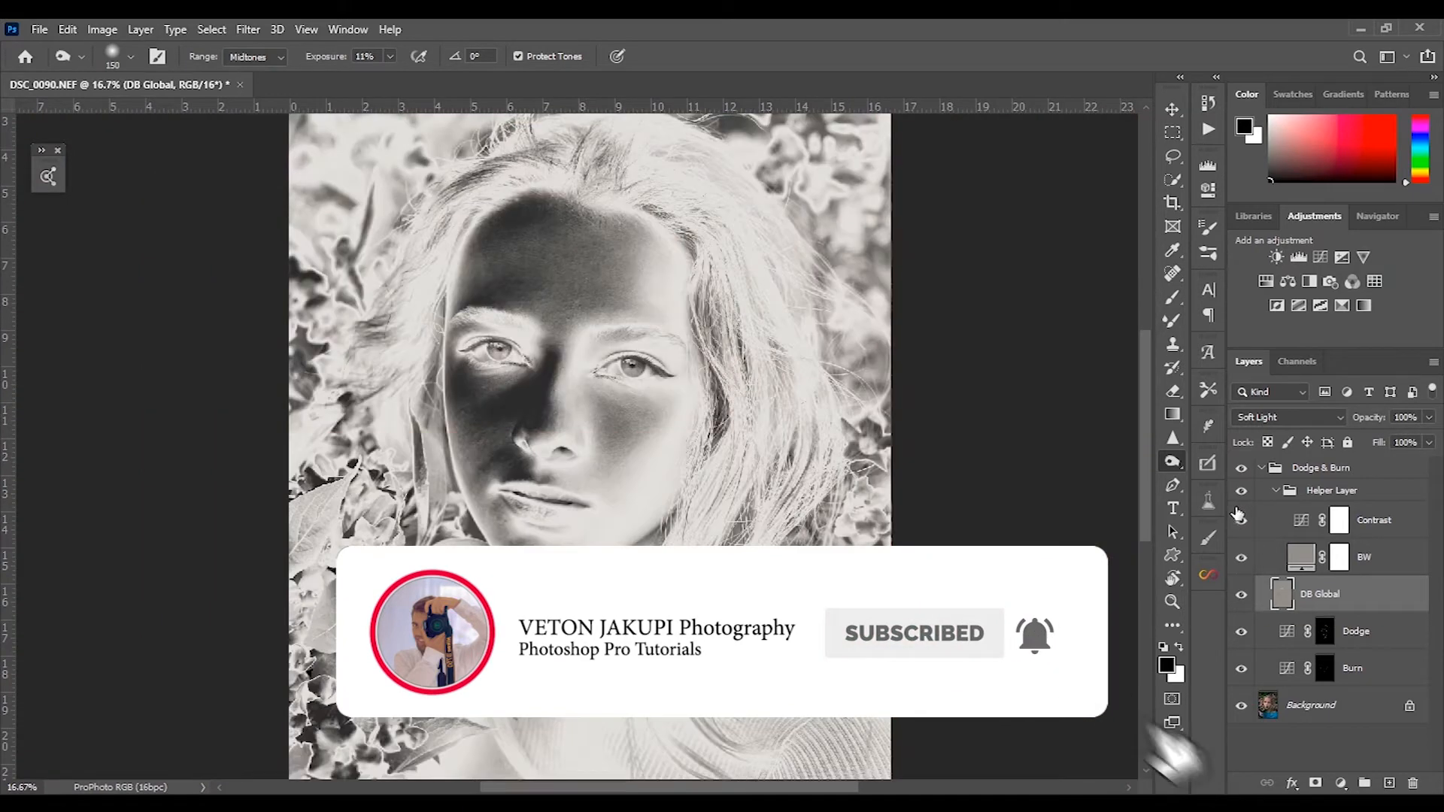
pyautogui.moveTo(1086, 467); pyautogui.dragTo(1051, 262)
pyautogui.moveTo(945, 393); pyautogui.dragTo(971, 479)
pyautogui.moveTo(1051, 263); pyautogui.dragTo(1039, 311)
# Dodge the forehead on the DB Global layer at 6% exposure and burn it at 11% with a 600 px brush.
pyautogui.click(1283, 602)
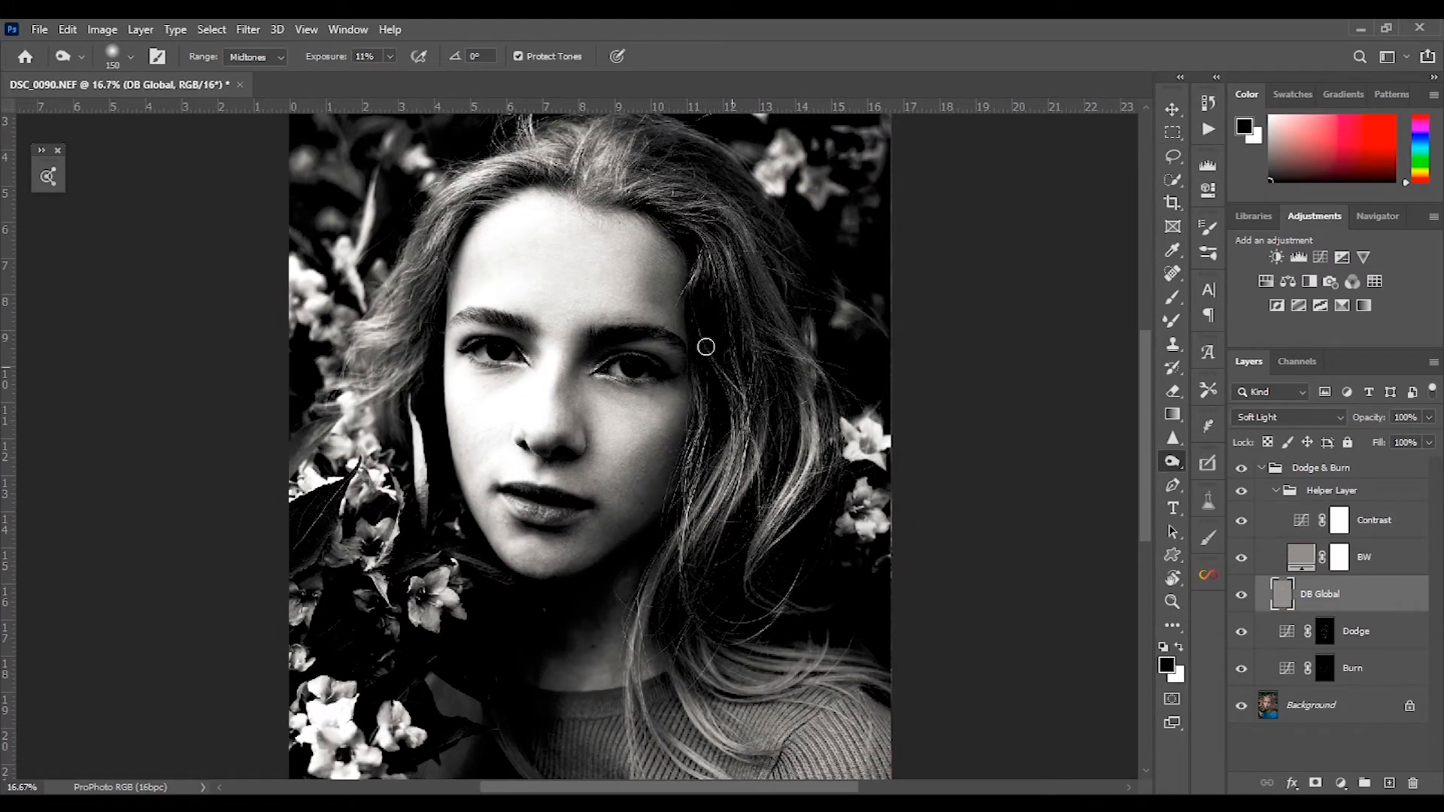
pyautogui.hotkey('shift', 'o')
pyautogui.hotkey('shift', 'o')
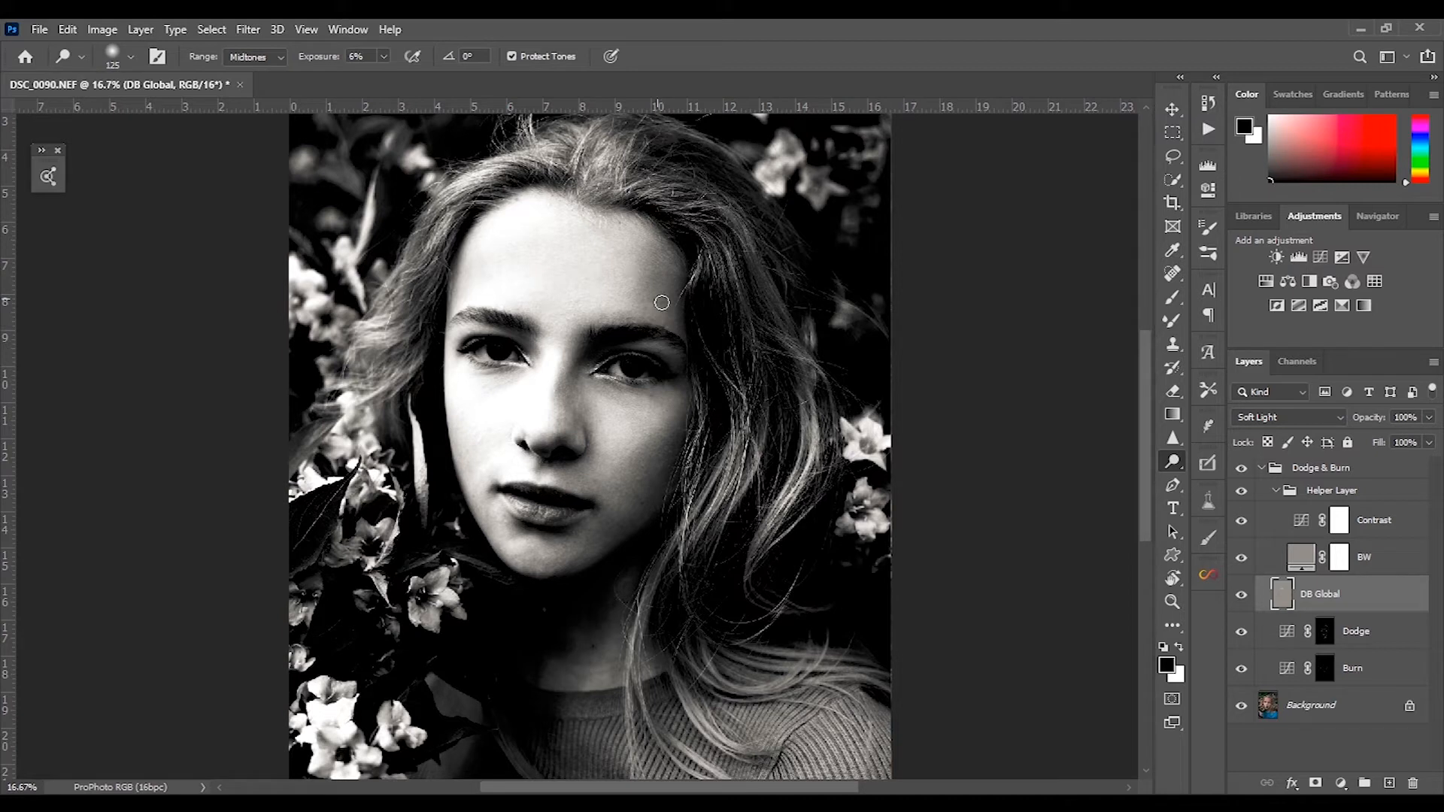
pyautogui.hotkey('shift', 'o')
pyautogui.press(']')
pyautogui.press(']')
pyautogui.press(']')
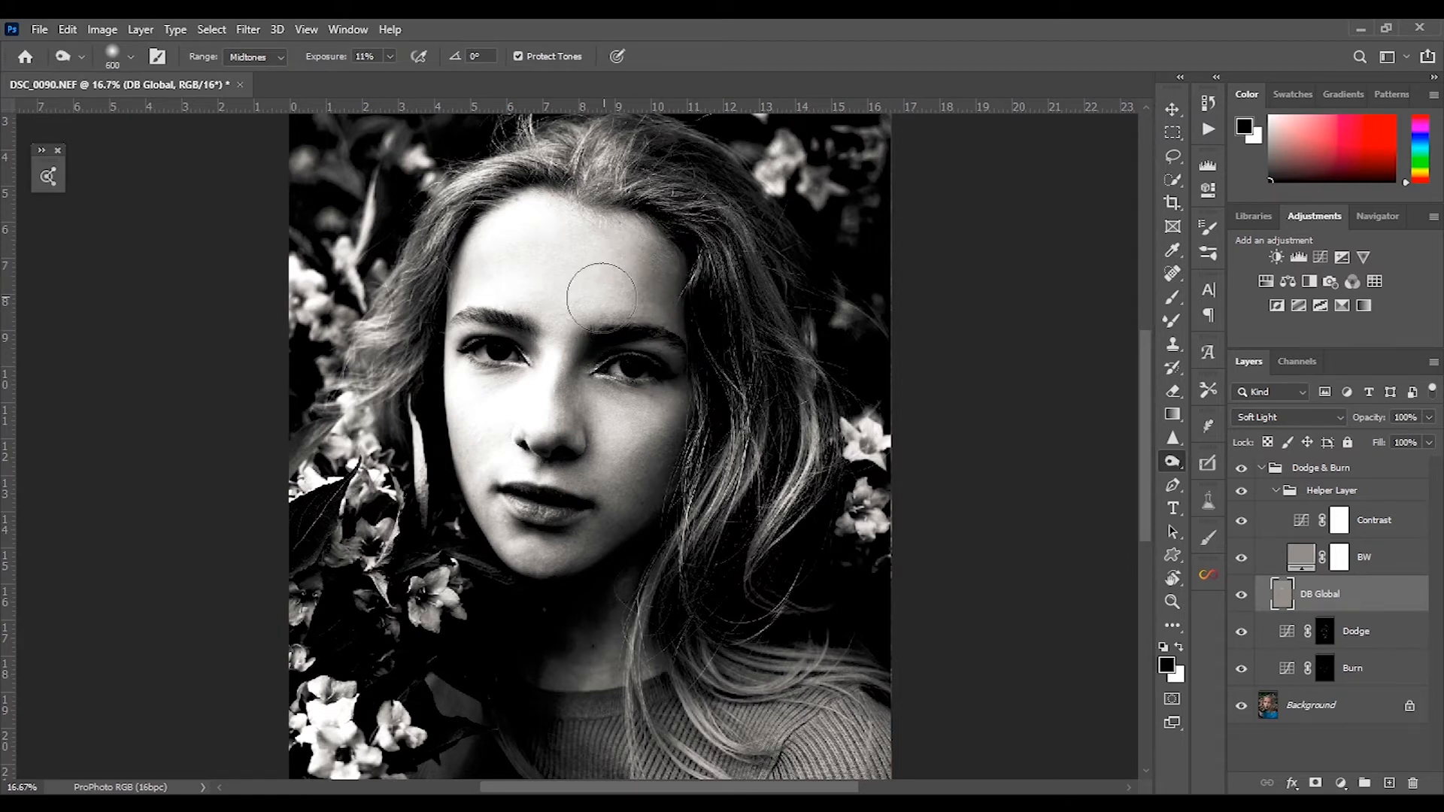
# Burn the jawline and outer edge of the face at 11% exposure with brush sizes of 300 to 500 px.
pyautogui.press('[')
pyautogui.press('[')
pyautogui.press('[')
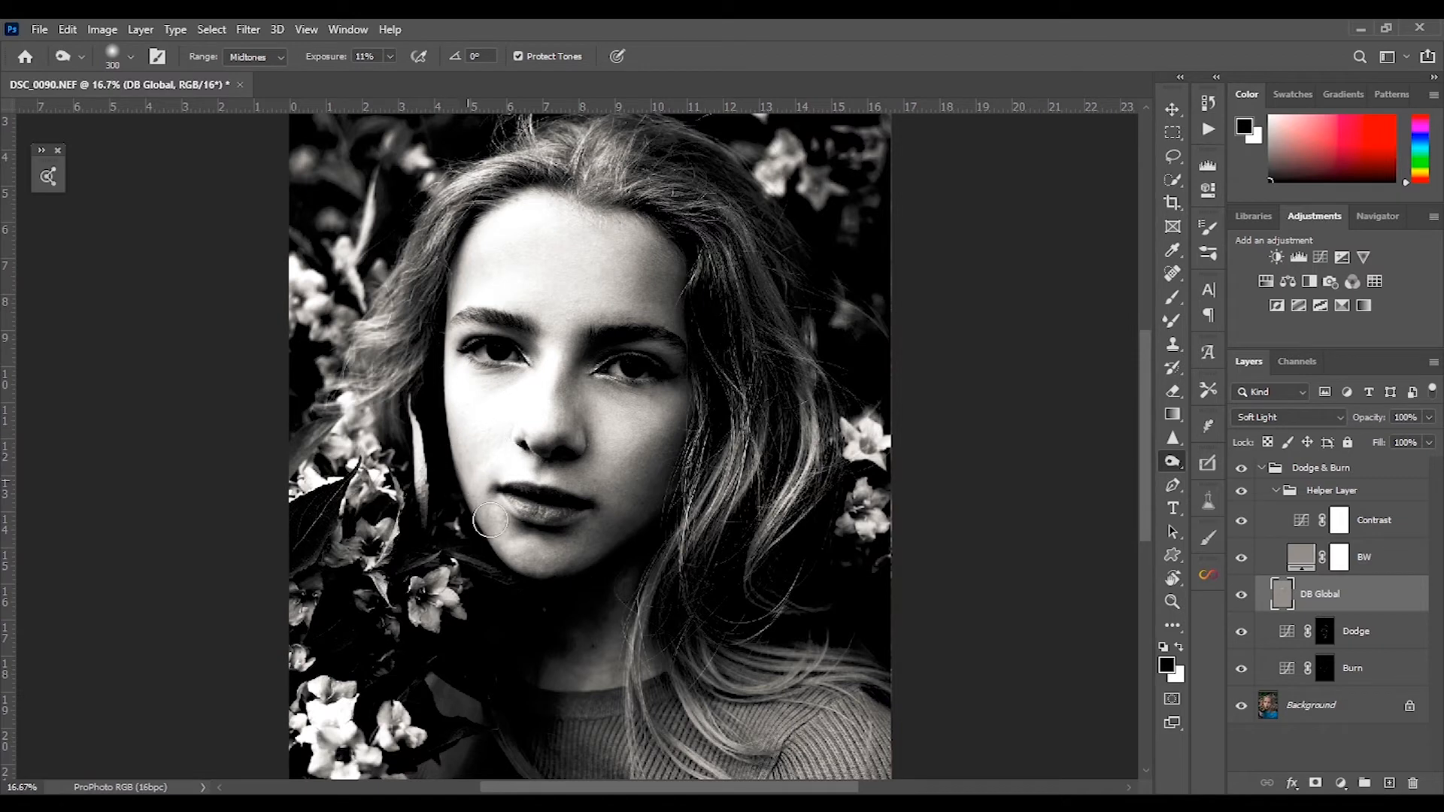
pyautogui.press(']')
pyautogui.press(']')
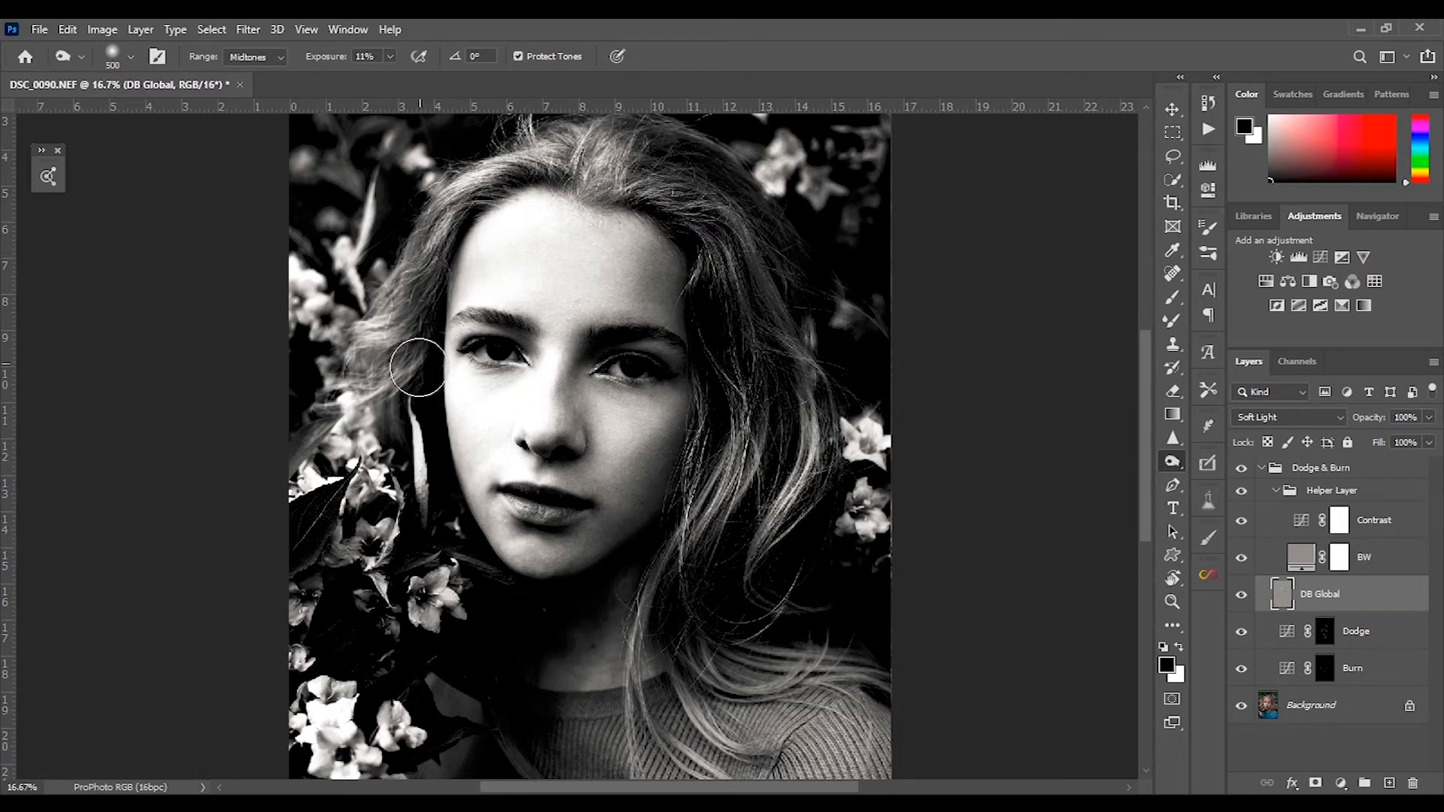
# Burn the side of the nose with a 300 px brush and dodge its bridge at 6% exposure with a 200 px brush.
pyautogui.hotkey('ctrl', '+')
pyautogui.hotkey('ctrl', '+')
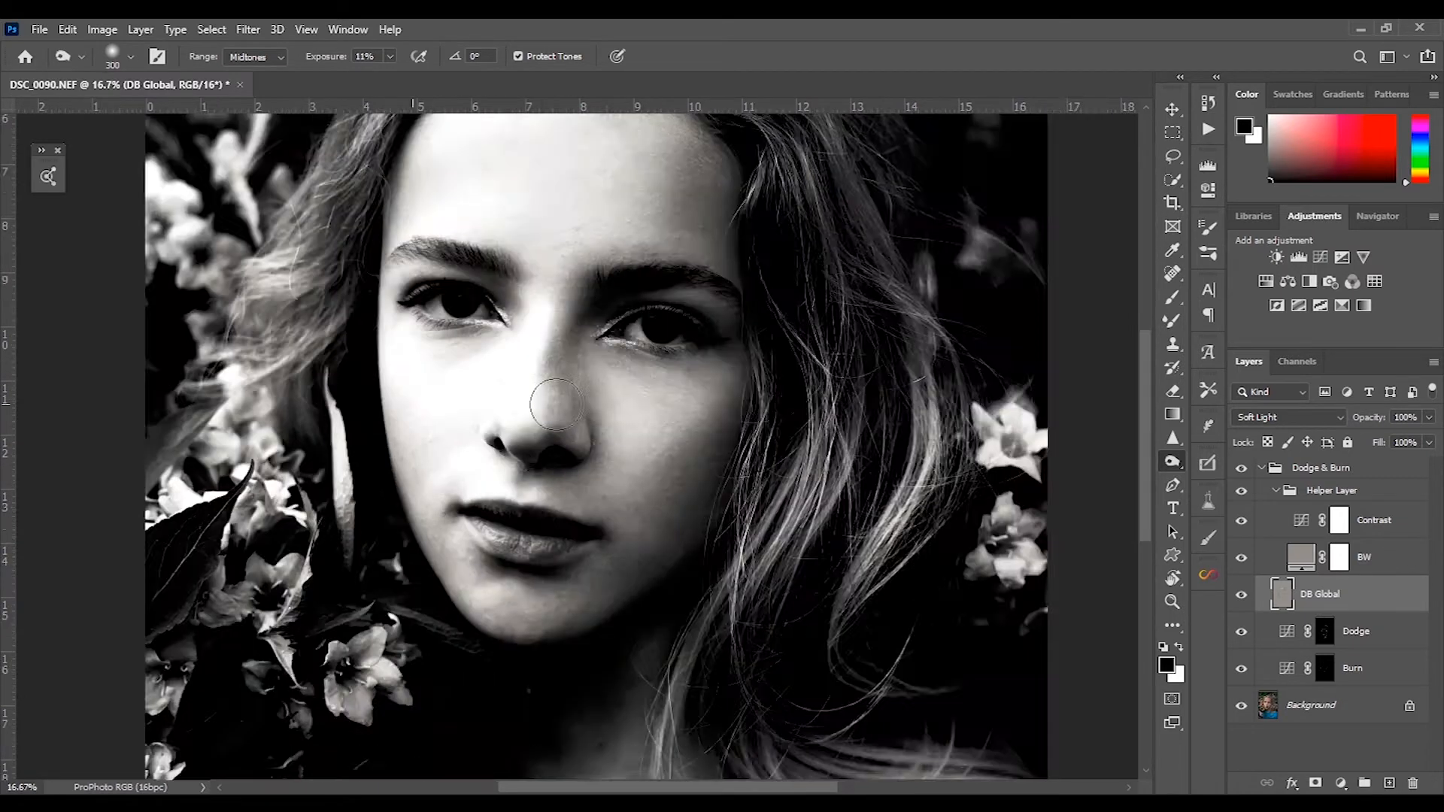
pyautogui.hotkey('shift', 'o')
pyautogui.hotkey('shift', 'o')
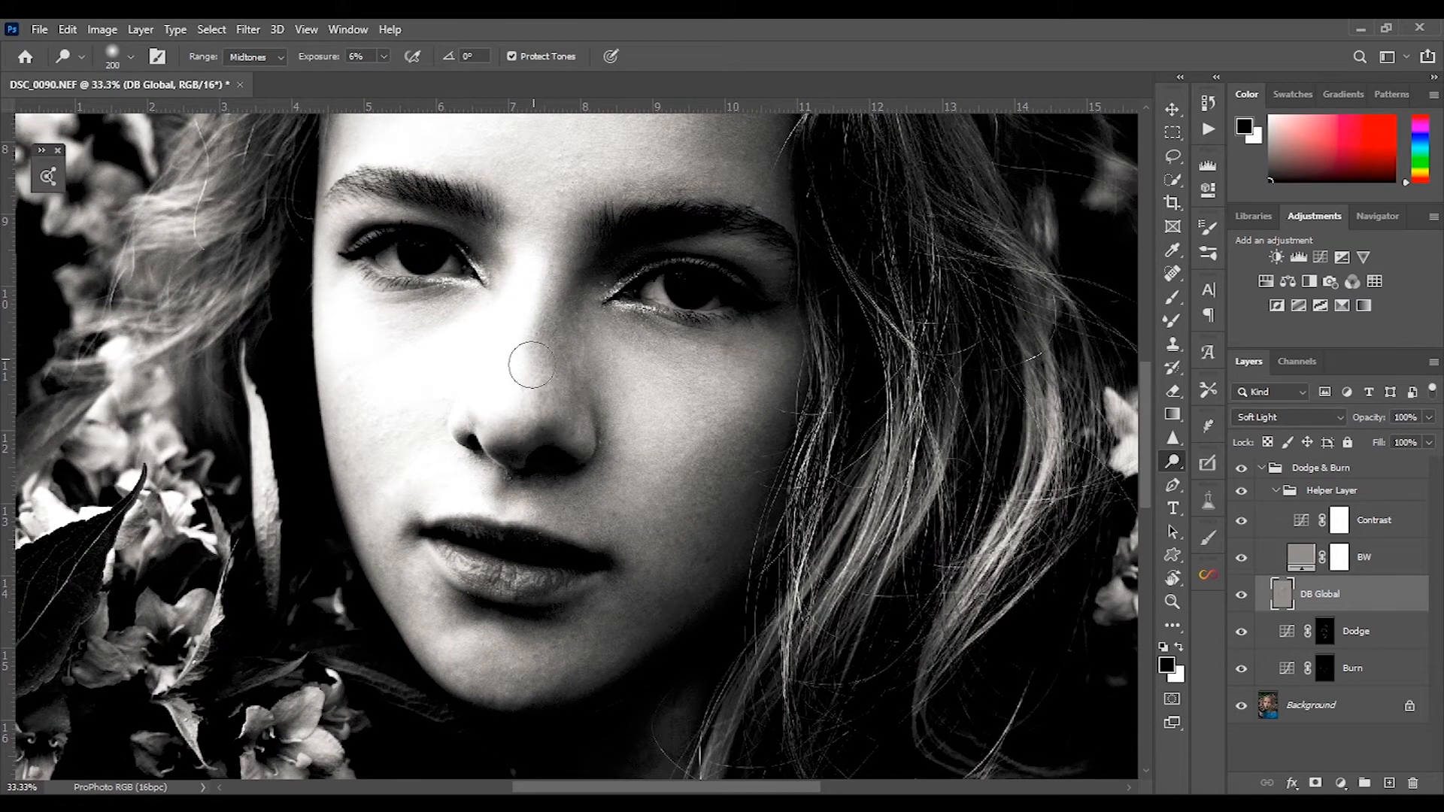
# Hide the Helper Layer group and burn the nose on the colour portrait at 11% exposure with a 150 px brush.
pyautogui.click(1241, 491)
pyautogui.click(1243, 468)
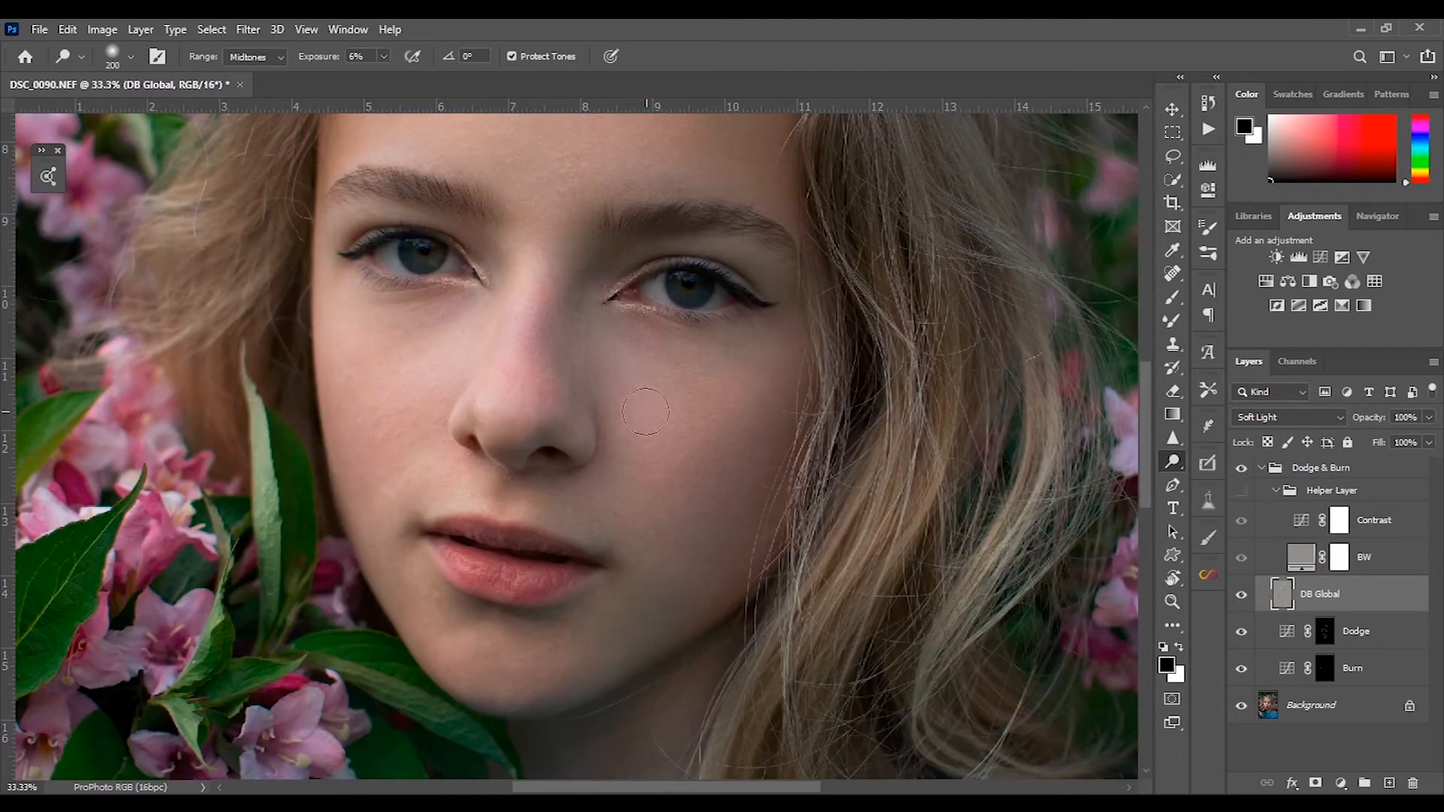
pyautogui.hotkey('shift', 'o')
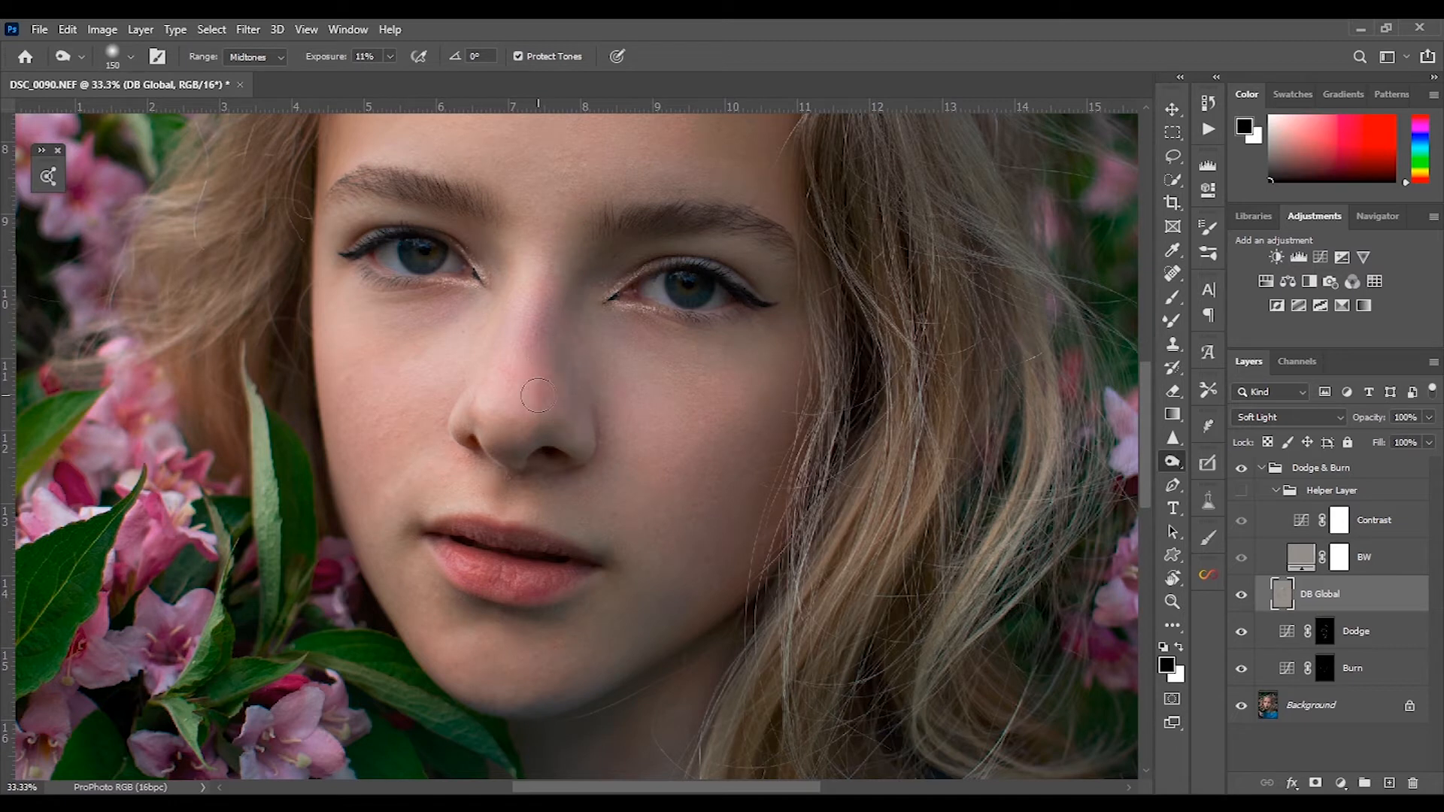
# Dodge the shaded cheek next to the hair at 6% exposure with a 400 px brush.
pyautogui.press(']')
pyautogui.press(']')
pyautogui.hotkey('shift', 'o')
pyautogui.hotkey('shift', 'o')
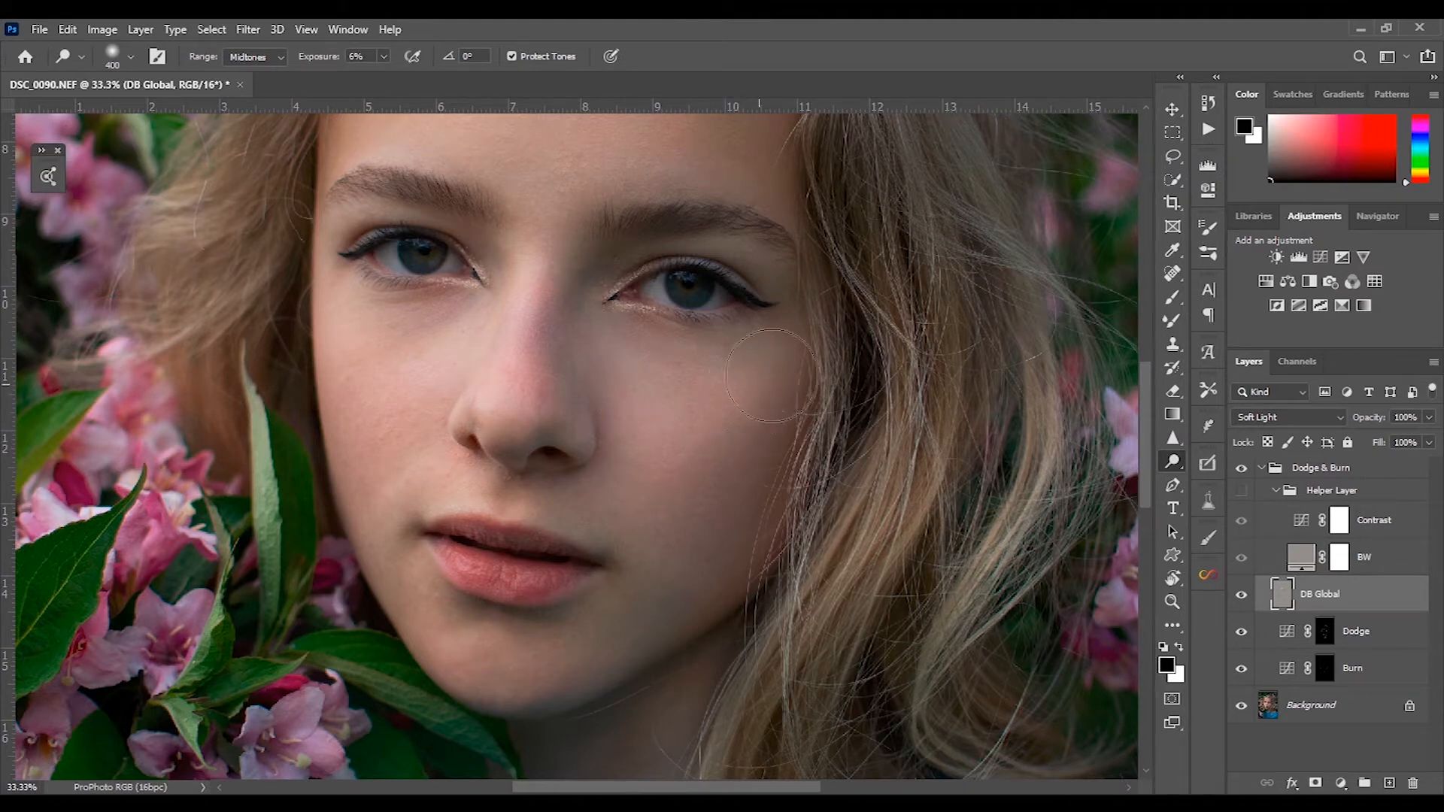
# Dodge the lit cheek on the DB Global layer at 6% exposure, enlarging the brush from 400 to 600 px.
pyautogui.hotkey('ctrl', '-')
pyautogui.hotkey('ctrl', '-')
pyautogui.hotkey('ctrl', '-')
pyautogui.hotkey('ctrl', '-')
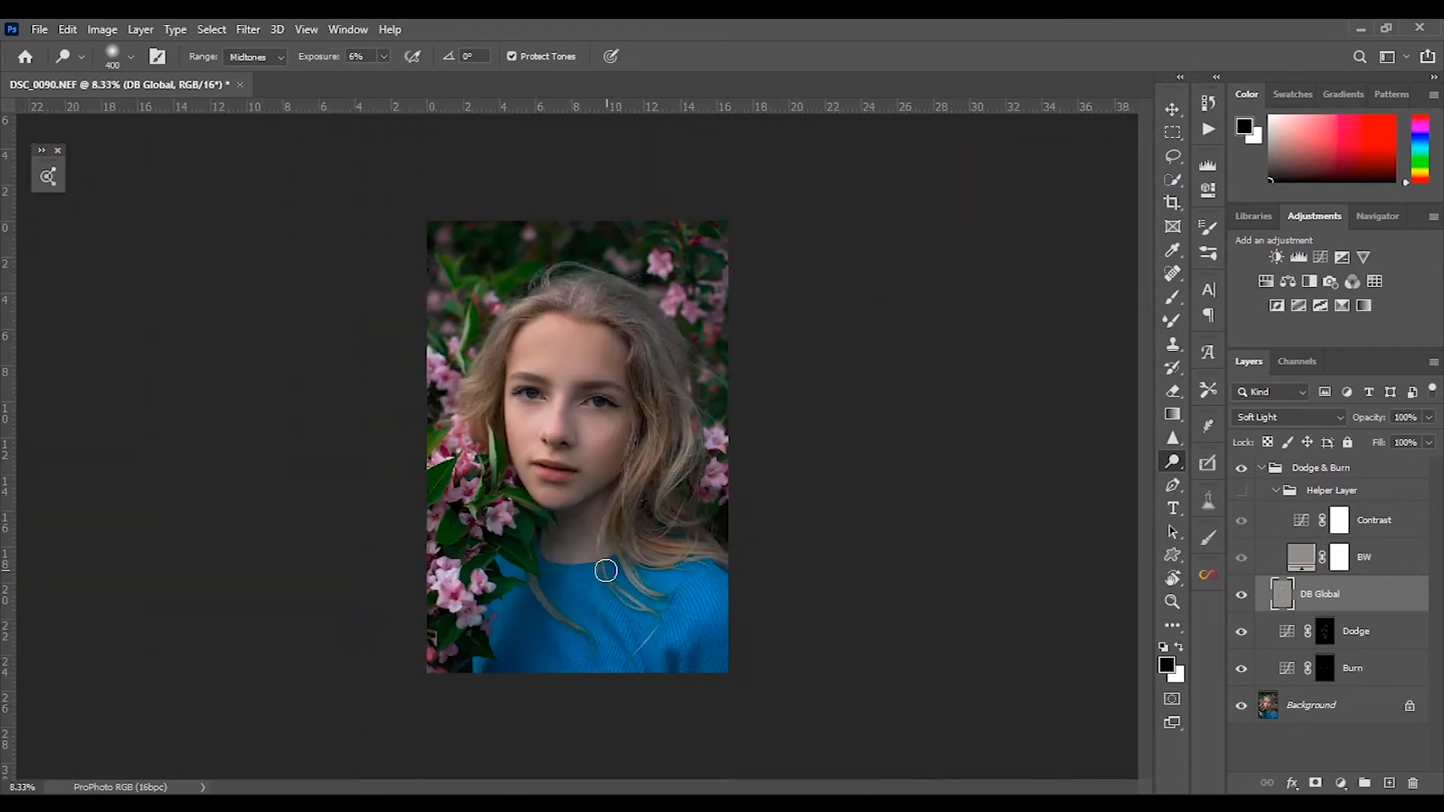
pyautogui.hotkey('ctrl', '+')
pyautogui.hotkey('ctrl', '+')
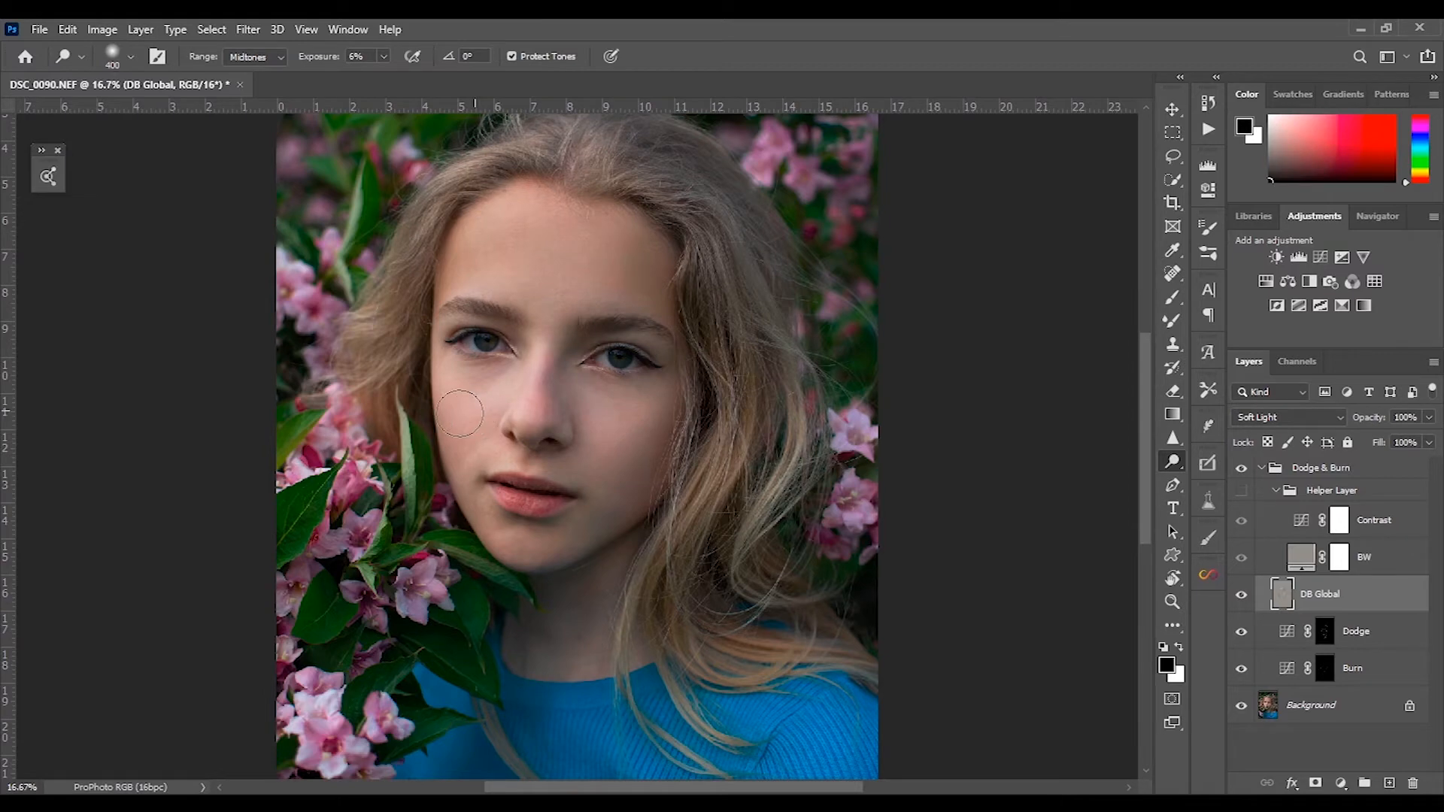
pyautogui.hotkey('ctrl', '+')
pyautogui.hotkey('ctrl', '-')
pyautogui.press(']')
pyautogui.press(']')
pyautogui.press(']')
pyautogui.press('[')
# Compare the portrait with and without the DB Global layer.
pyautogui.click(1237, 602)
pyautogui.click(1239, 601)
pyautogui.click(1239, 601)
pyautogui.click(1238, 602)
pyautogui.click(1238, 603)
pyautogui.click(1238, 602)
# Burn the outer edge of the face at 11% exposure and dodge the forehead at 6%, both with a 600 px brush.
pyautogui.hotkey('shift', 'o')
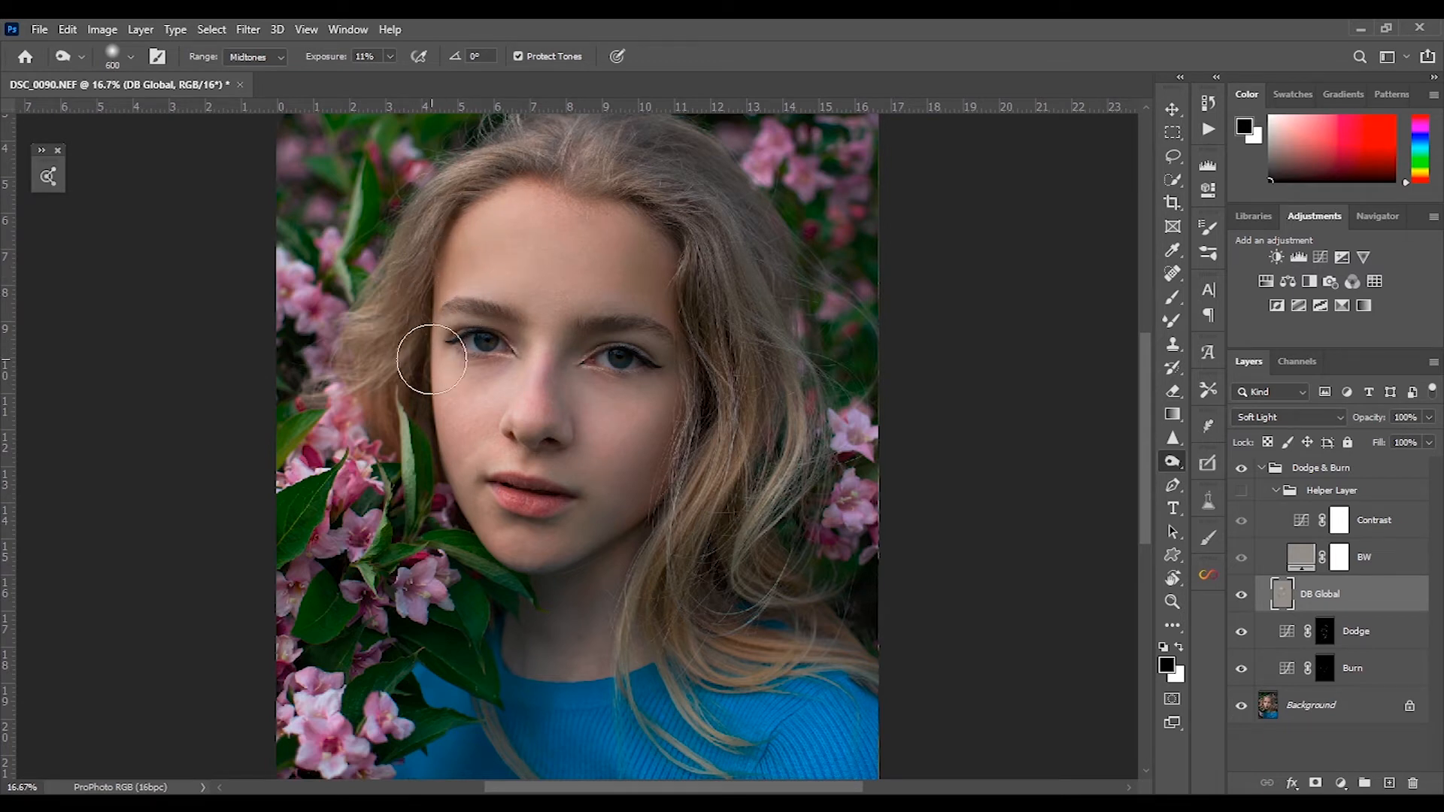
pyautogui.hotkey('shift', 'o')
pyautogui.hotkey('shift', 'o')
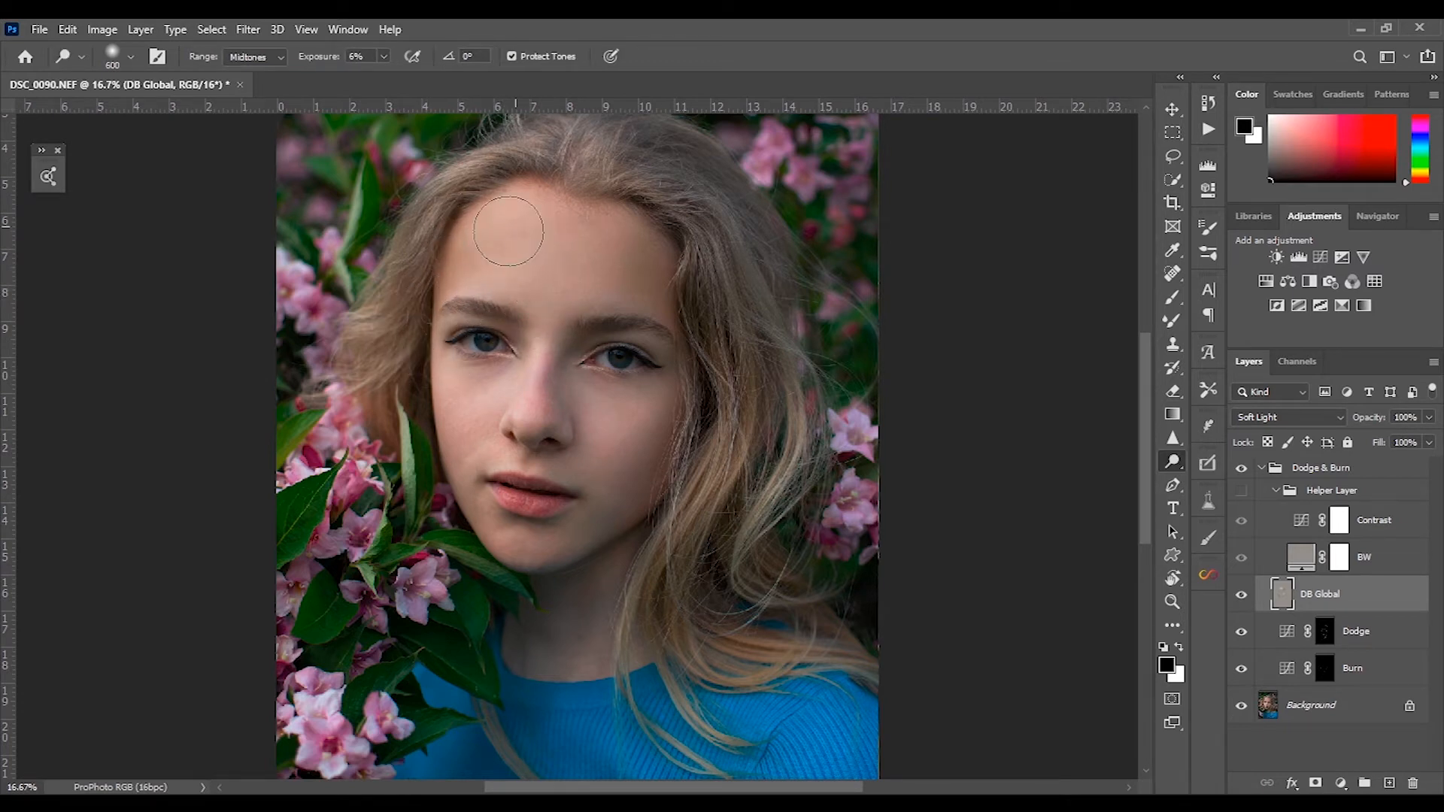
pyautogui.scroll(-2, 580, 507)
pyautogui.scroll(2, 580, 506)
pyautogui.click(1242, 596)
pyautogui.click(1242, 596)
pyautogui.click(1242, 596)
pyautogui.click(1238, 592)
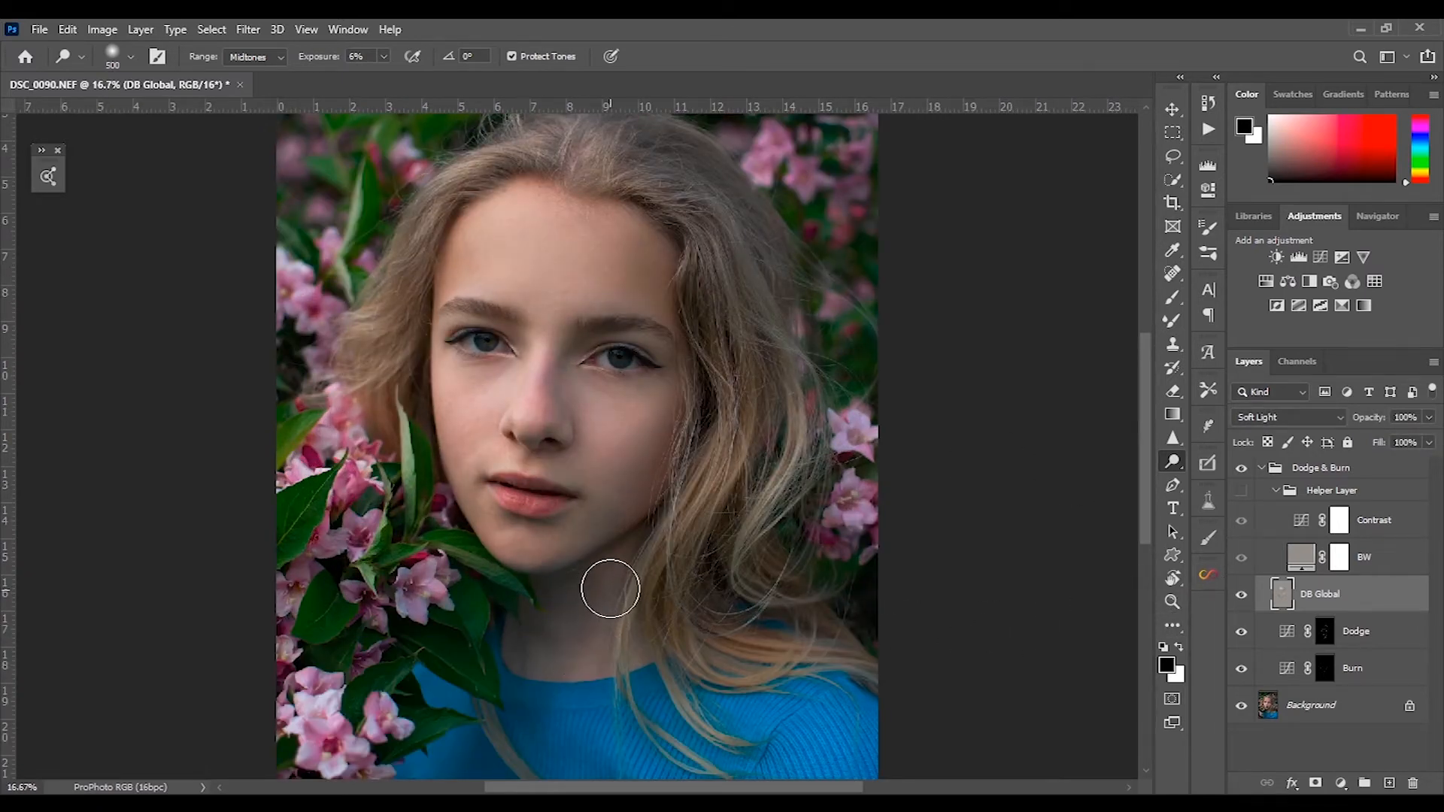
# Dodge the neck at 6% exposure with a 400 px brush and burn its shaded side at 11% with an 800 px brush.
pyautogui.press('[')
pyautogui.press('[')
pyautogui.press('[')
pyautogui.press('[')
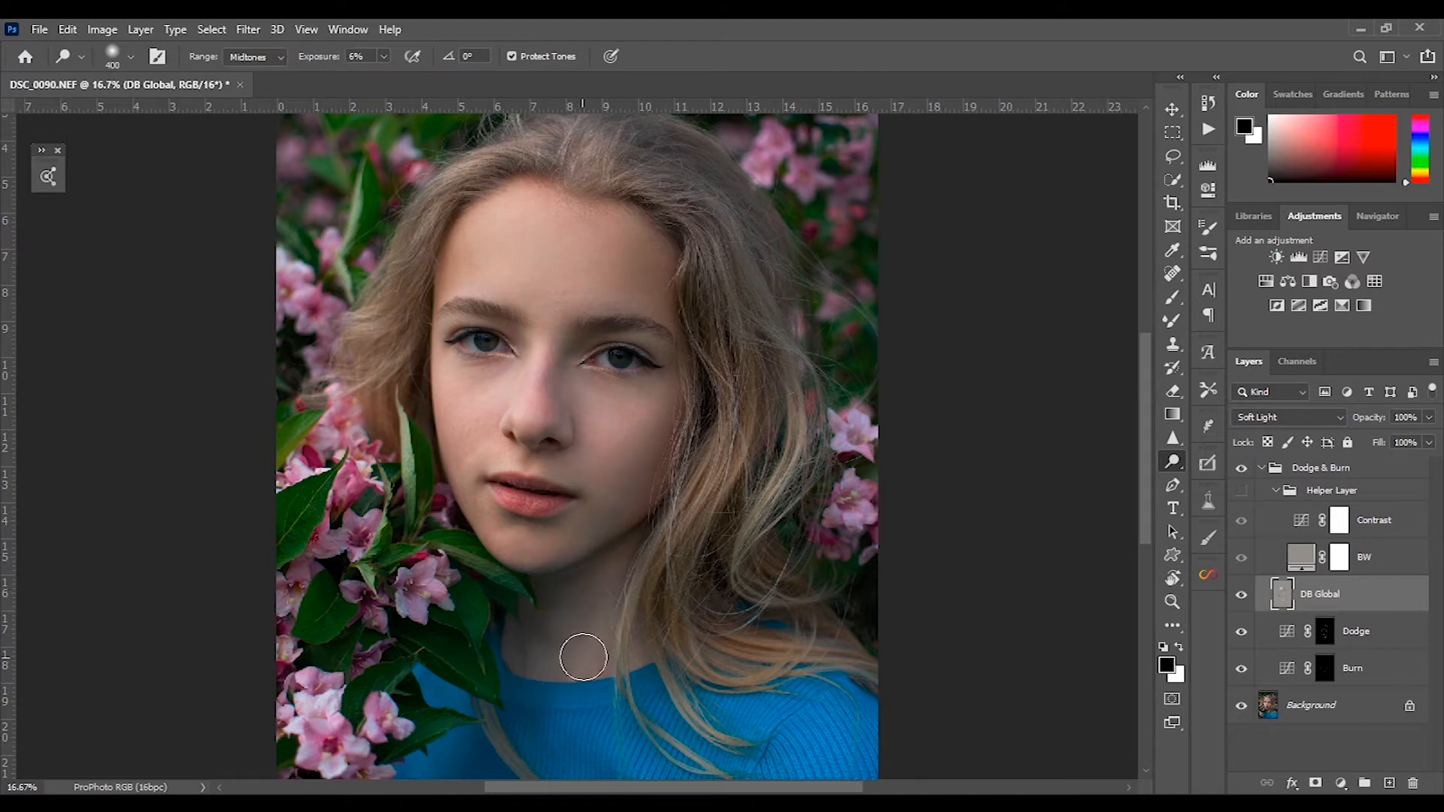
pyautogui.hotkey('shift', 'o')
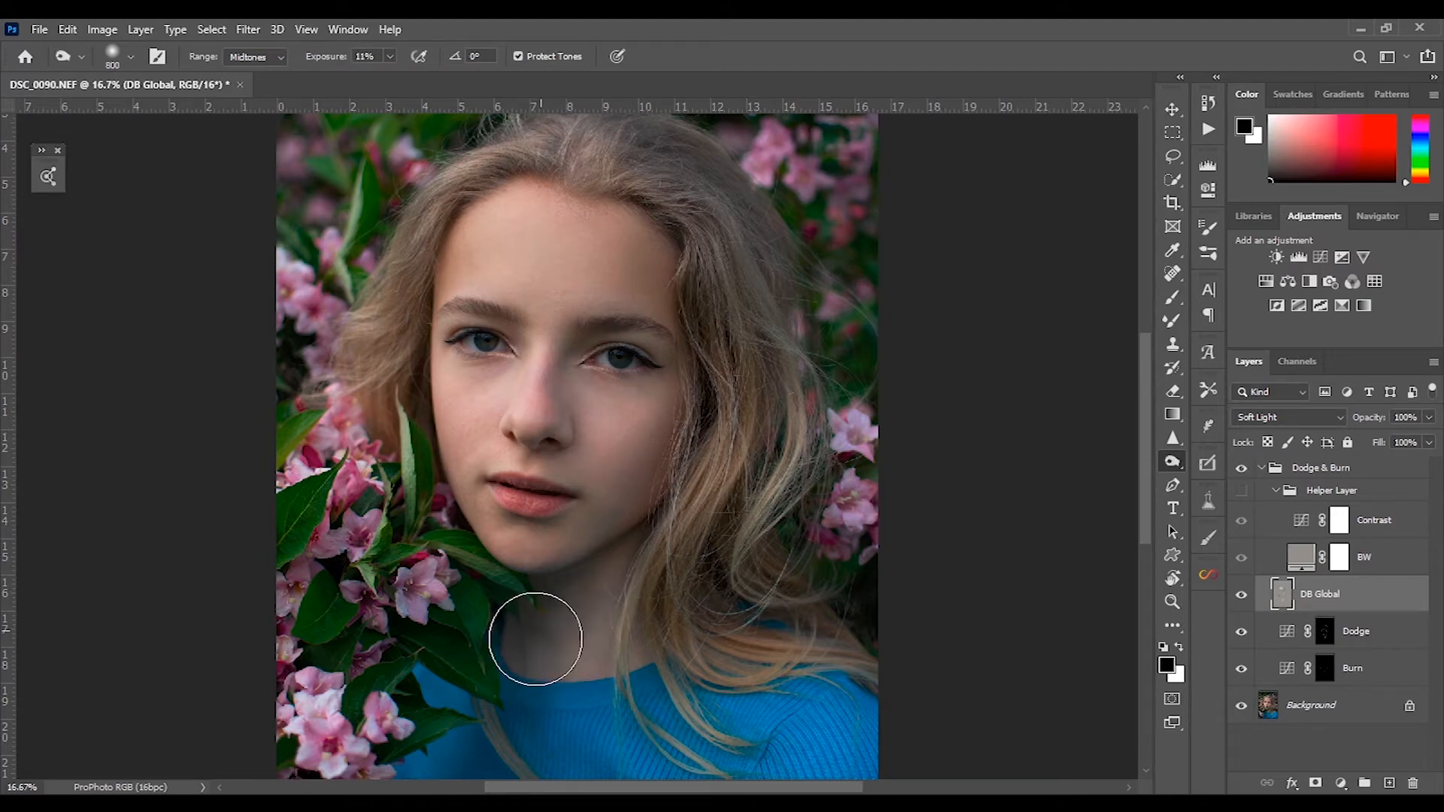
pyautogui.hotkey('ctrl', '-')
pyautogui.click(1242, 595)
pyautogui.click(1241, 595)
# Run the DB global action to add a second DB Global layer and reduce the Burn brush to 70 px.
pyautogui.click(1209, 129)
pyautogui.click(1102, 606)
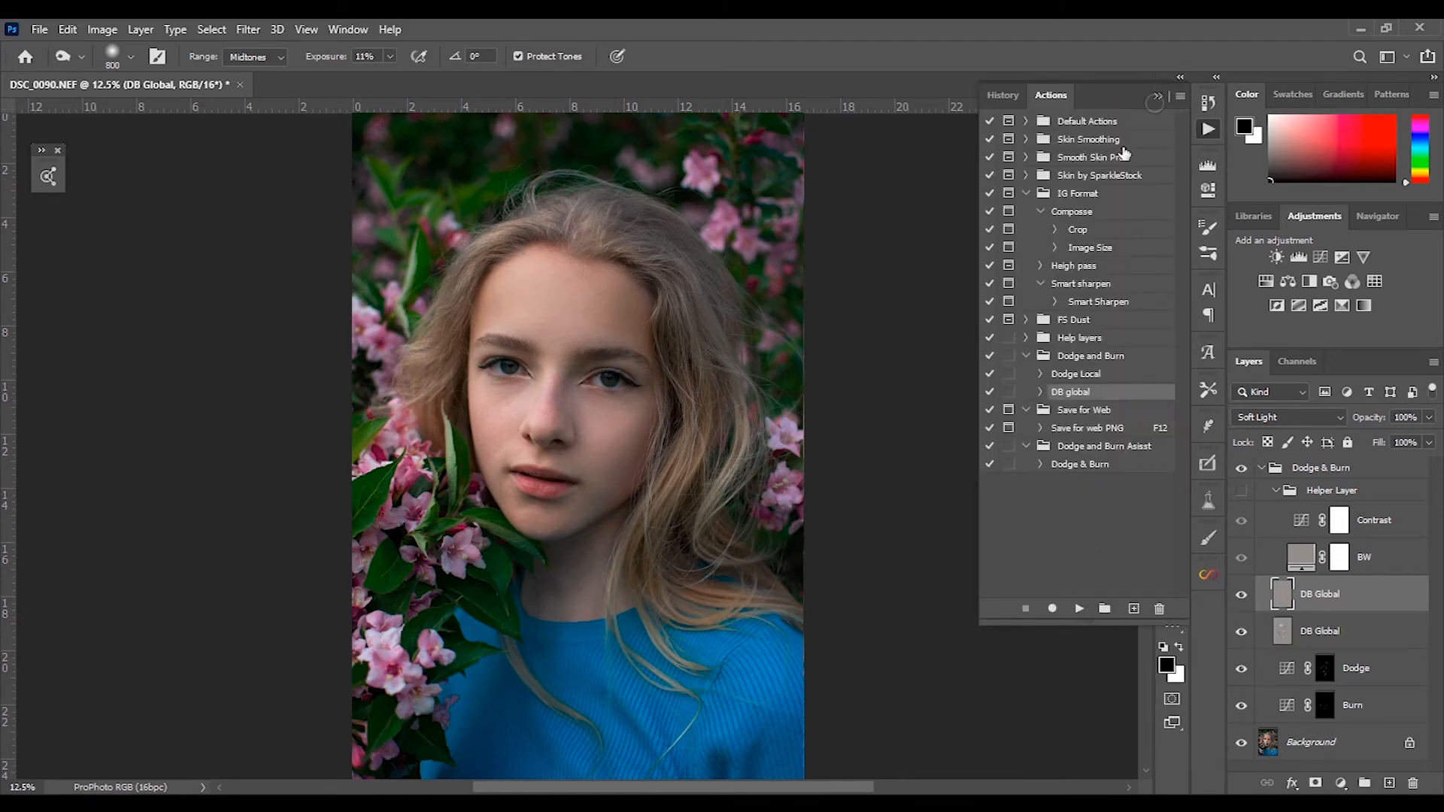
pyautogui.hotkey('ctrl', '+')
pyautogui.hotkey('ctrl', '+')
pyautogui.press('[')
pyautogui.press('[')
pyautogui.press('[')
pyautogui.press('[')
pyautogui.press('[')
pyautogui.press('[')
pyautogui.press('[')
pyautogui.press('[')
pyautogui.press('[')
pyautogui.press('[')
pyautogui.press('[')
pyautogui.press('[')
pyautogui.press('[')
pyautogui.press('[')
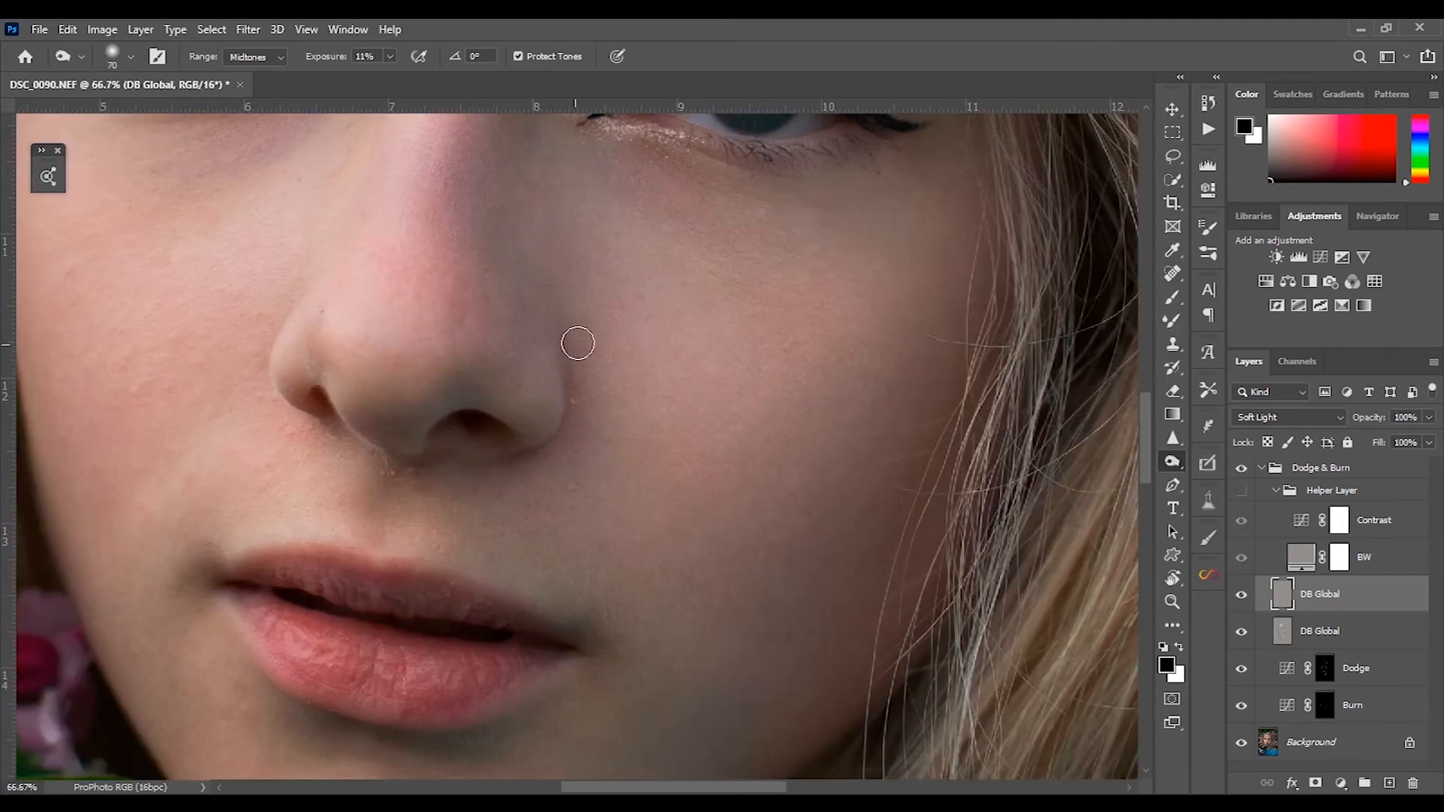
# Burn the rim of the iris on the upper DB Global layer at 11% exposure with a 15 px brush.
pyautogui.moveTo(709, 284); pyautogui.dragTo(656, 559)
pyautogui.hotkey('ctrl', '+')
pyautogui.moveTo(738, 327); pyautogui.dragTo(656, 382)
pyautogui.hotkey('ctrl', '+')
pyautogui.press('[')
pyautogui.press('[')
pyautogui.press('[')
pyautogui.press('[')
pyautogui.press('[')
pyautogui.press('[')
pyautogui.press('[')
pyautogui.press('[')
pyautogui.press('[')
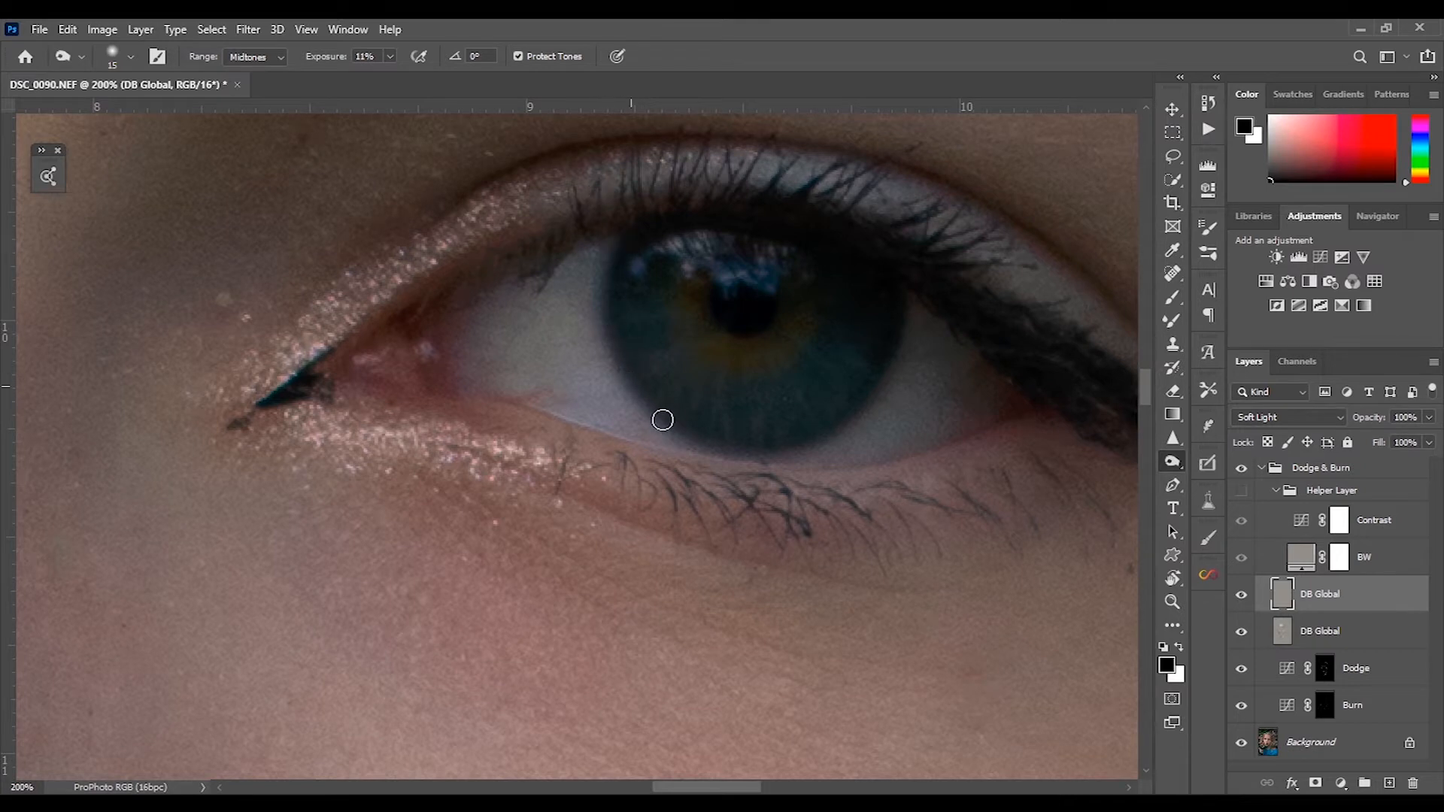
pyautogui.click(1242, 596)
pyautogui.click(1242, 596)
# Dodge the inside of the iris at 6% exposure, reducing the brush from 70 to 35 px.
pyautogui.hotkey('shift', 'o')
pyautogui.hotkey('shift', 'o')
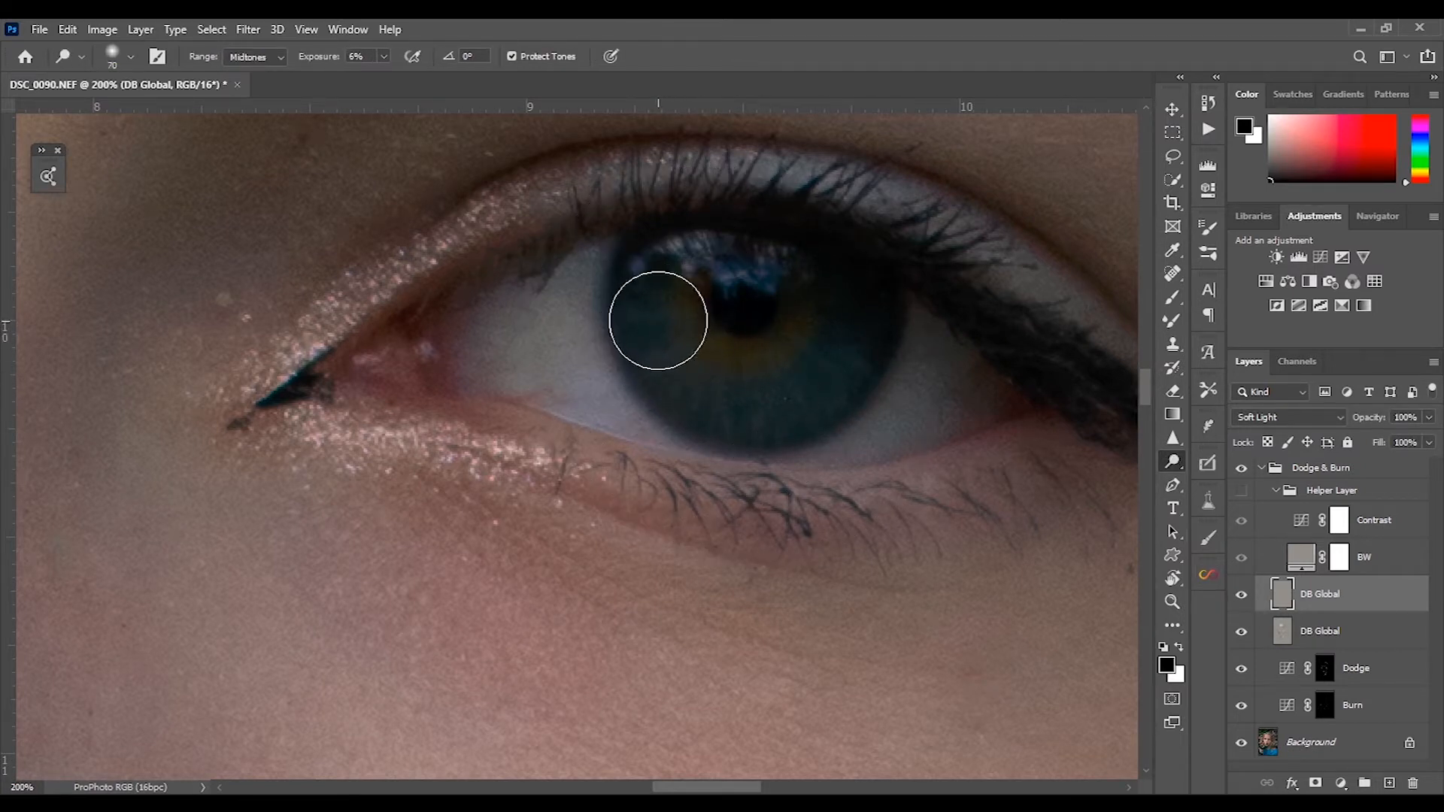
pyautogui.press('[')
pyautogui.press('[')
pyautogui.press('[')
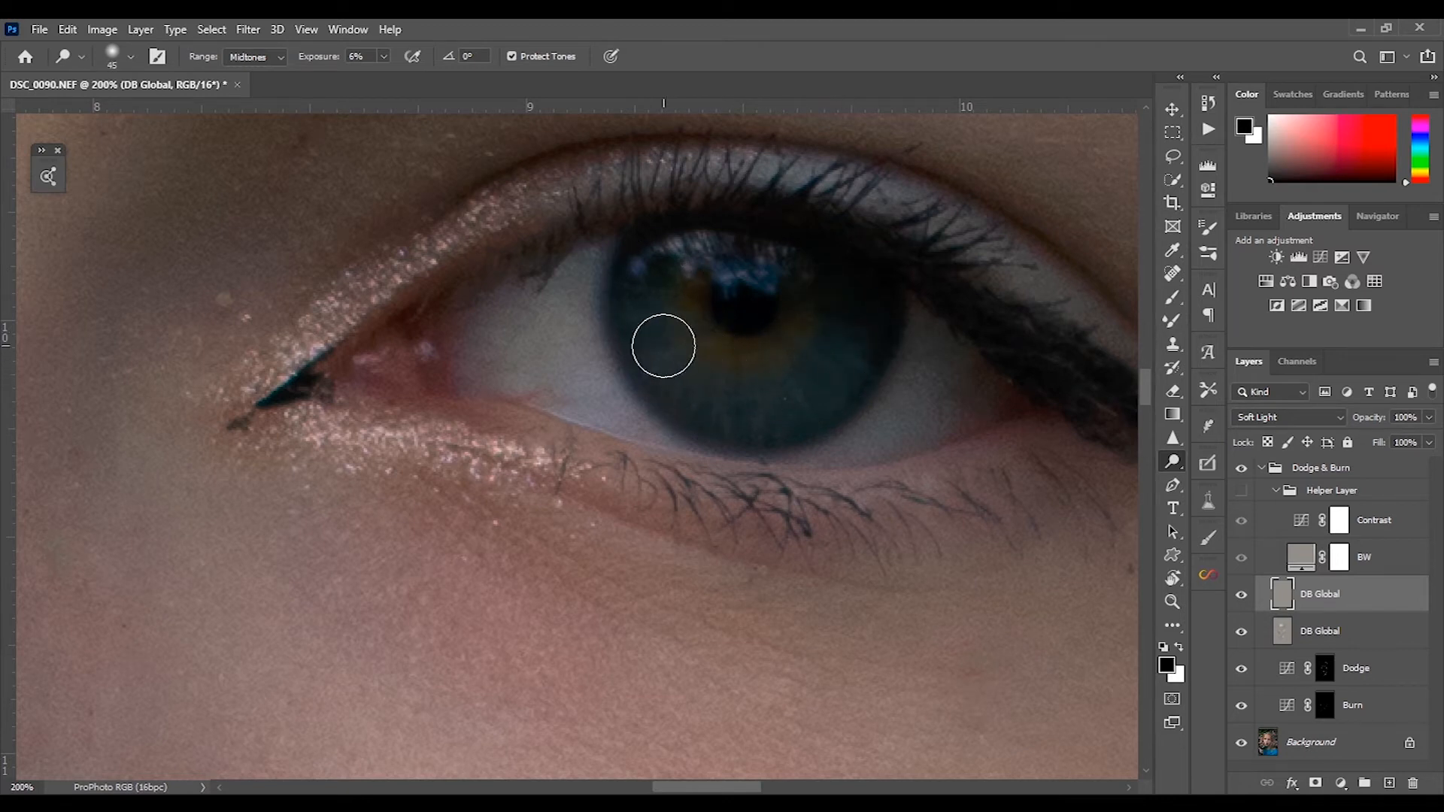
pyautogui.press('[')
pyautogui.press('[')
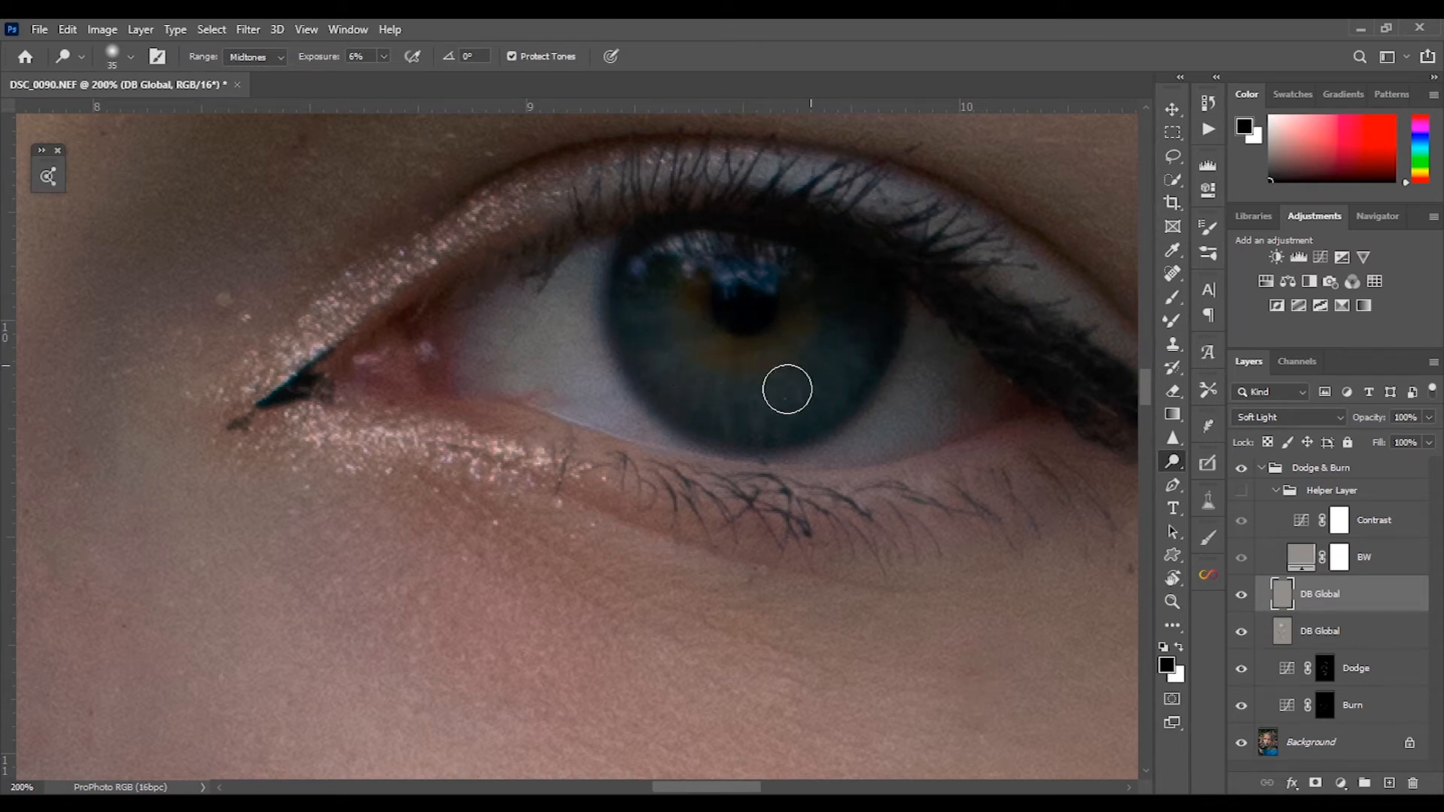
# Check the retouched eye with and without the upper DB Global layer.
pyautogui.hotkey('ctrl', '-')
pyautogui.hotkey('ctrl', '-')
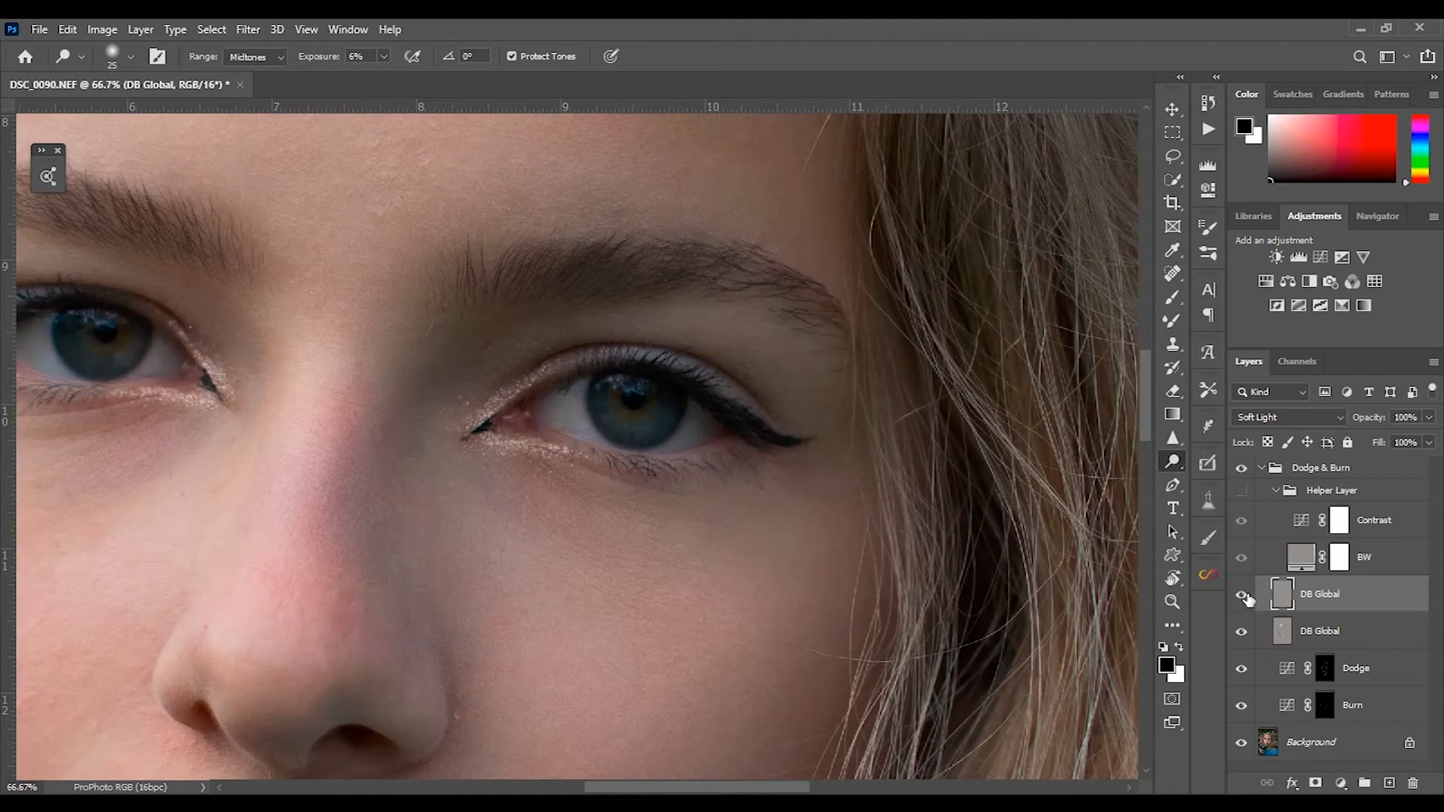
pyautogui.click(1241, 595)
pyautogui.click(1241, 595)
pyautogui.press(']')
pyautogui.press(']')
pyautogui.press(']')
pyautogui.click(1241, 595)
pyautogui.click(1241, 595)
# Burn the eyeliner at the inner corner of the eye at 11% exposure with a brush of about 20 px.
pyautogui.hotkey('shift', 'o')
pyautogui.press('[')
pyautogui.press('[')
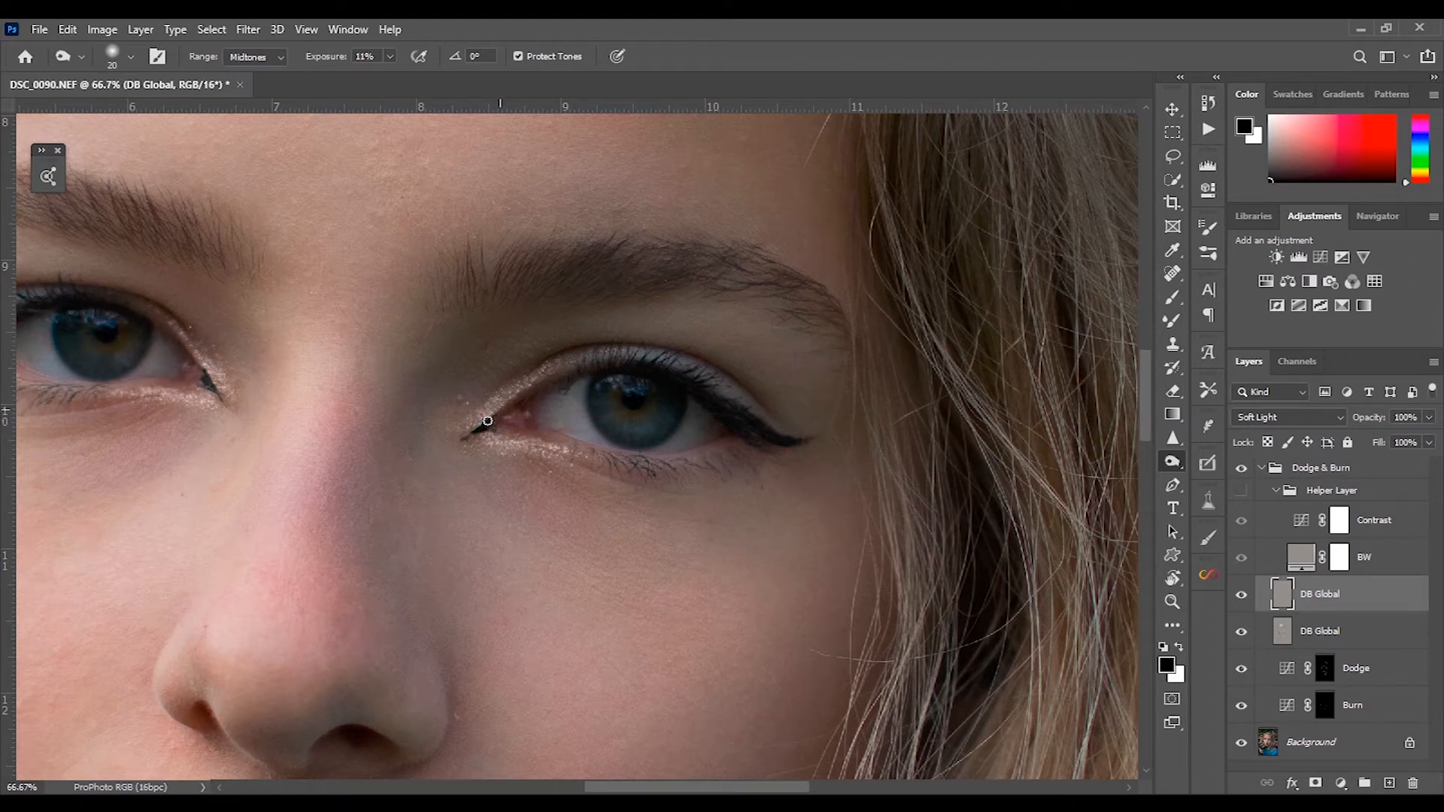
pyautogui.press('[')
pyautogui.press('[')
pyautogui.press('[')
pyautogui.press(']')
pyautogui.press(']')
pyautogui.press(']')
# Dodge the eyelid below the eyebrow at 6% exposure, then return to the upper DB Global layer with a 50 px brush.
pyautogui.hotkey('alt', '[')
pyautogui.hotkey('shift', 'o')
pyautogui.hotkey('shift', 'o')
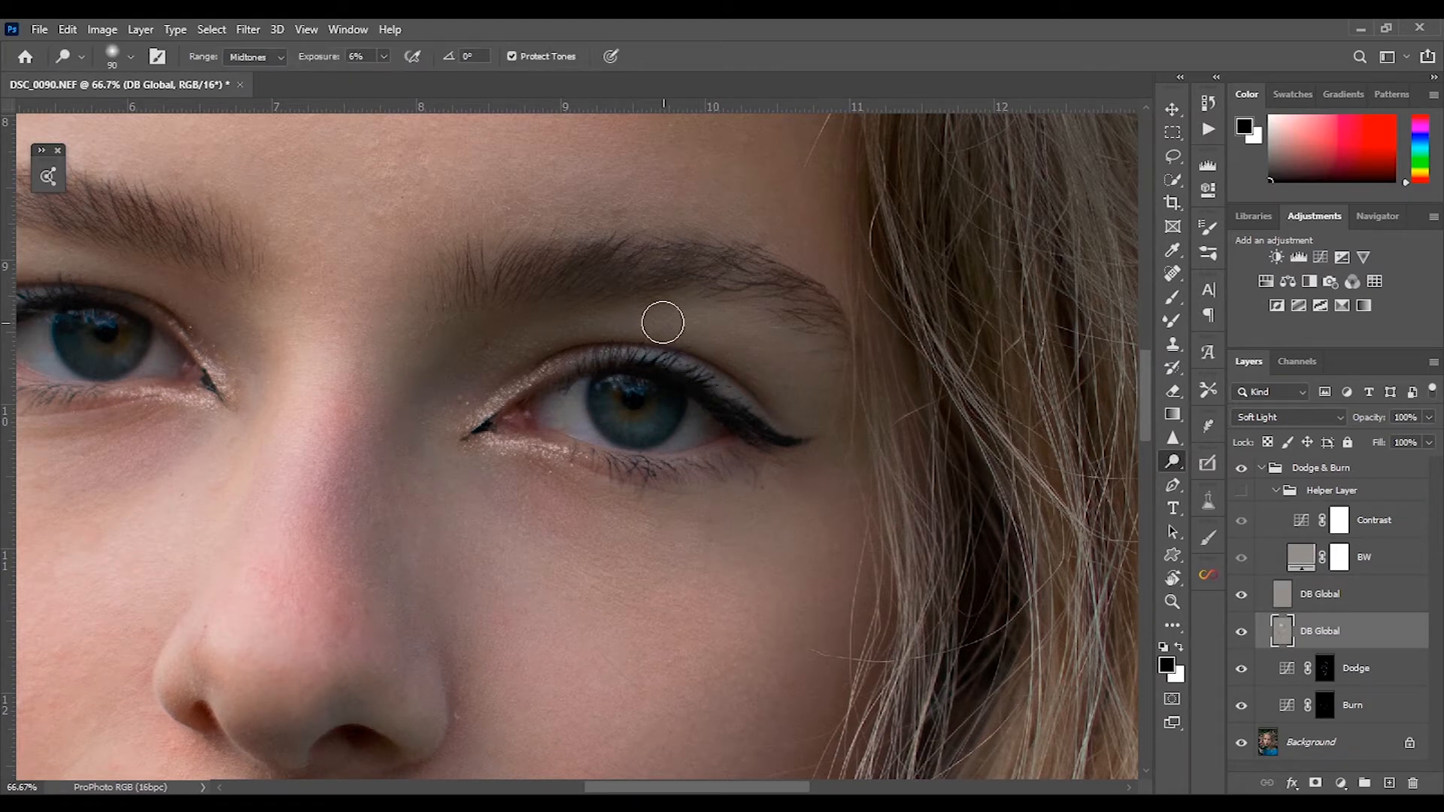
pyautogui.click(1282, 596)
pyautogui.press('[')
pyautogui.press('[')
pyautogui.press('[')
pyautogui.press('[')
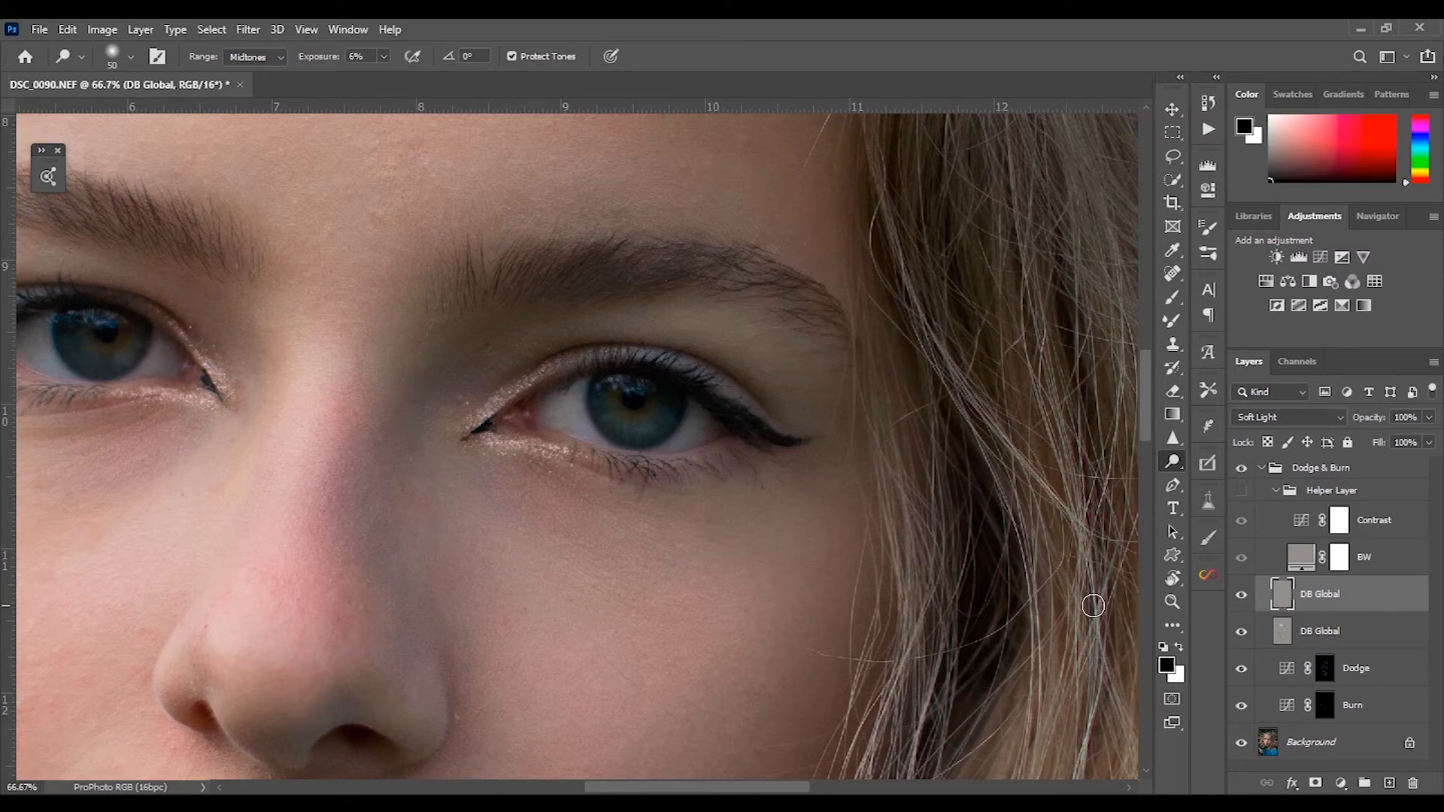
# Dodge the iris and inner corner of the other eye at 6% exposure with brush sizes of 50 to 30 px.
pyautogui.press('j')
pyautogui.moveTo(208, 442); pyautogui.dragTo(508, 490)
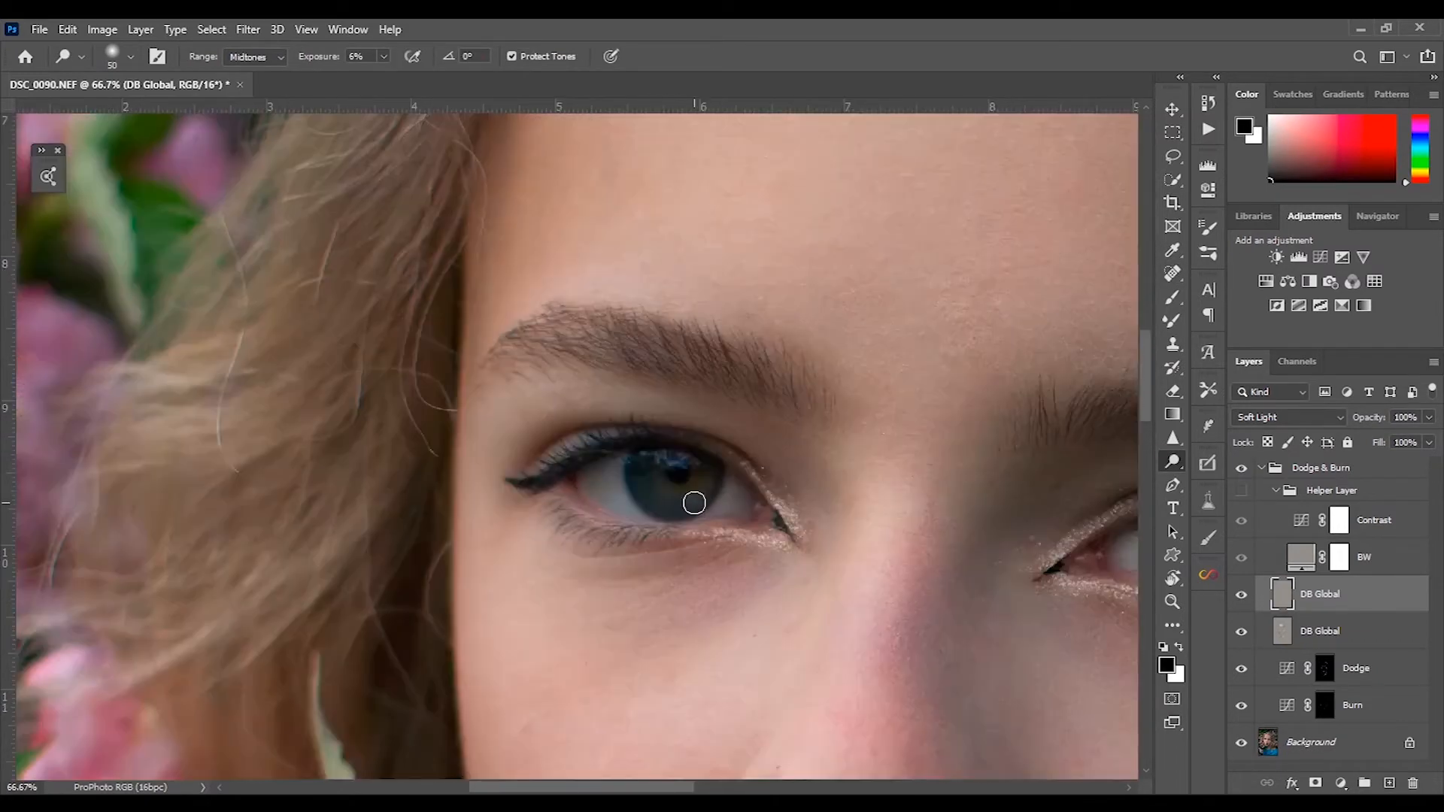
pyautogui.press('b')
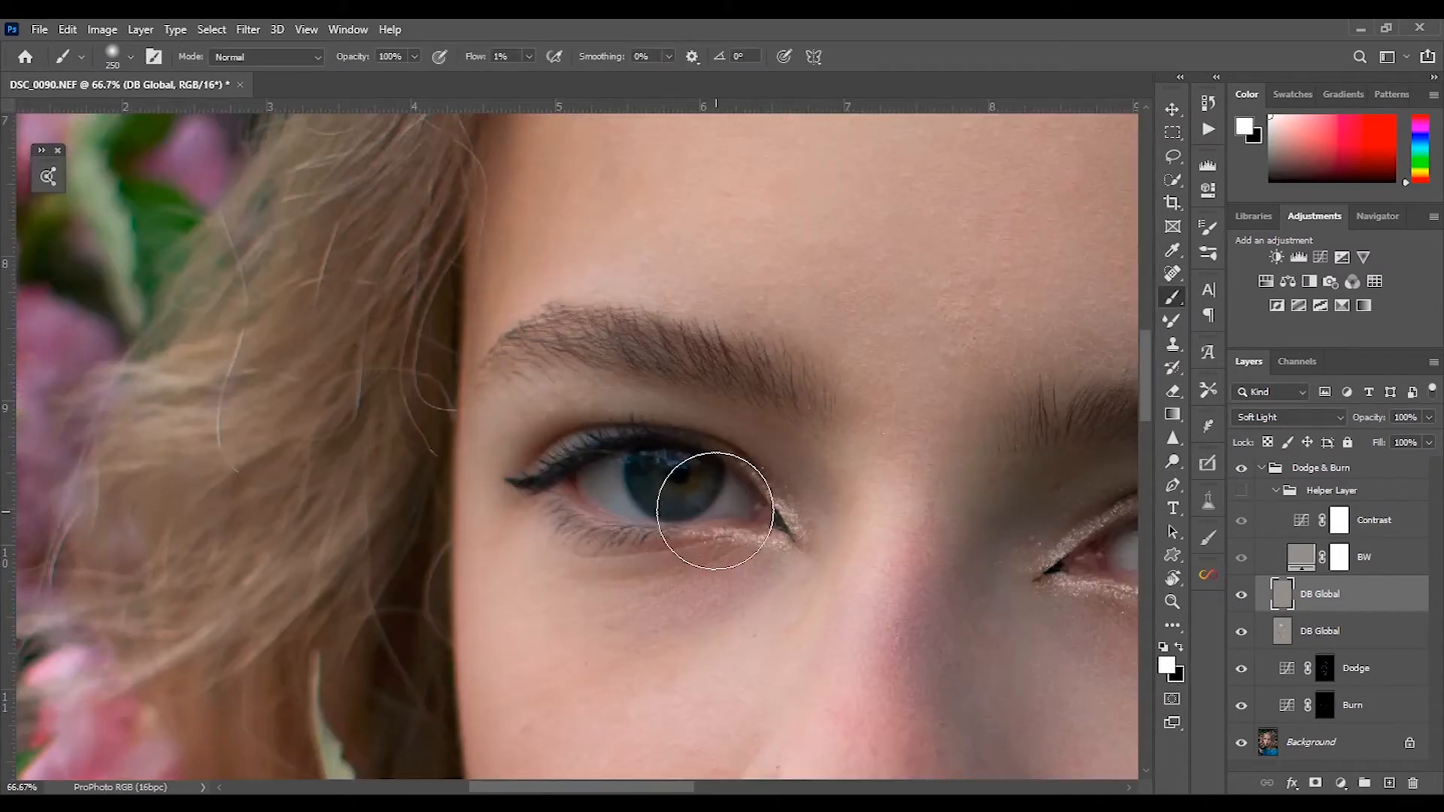
pyautogui.press('o')
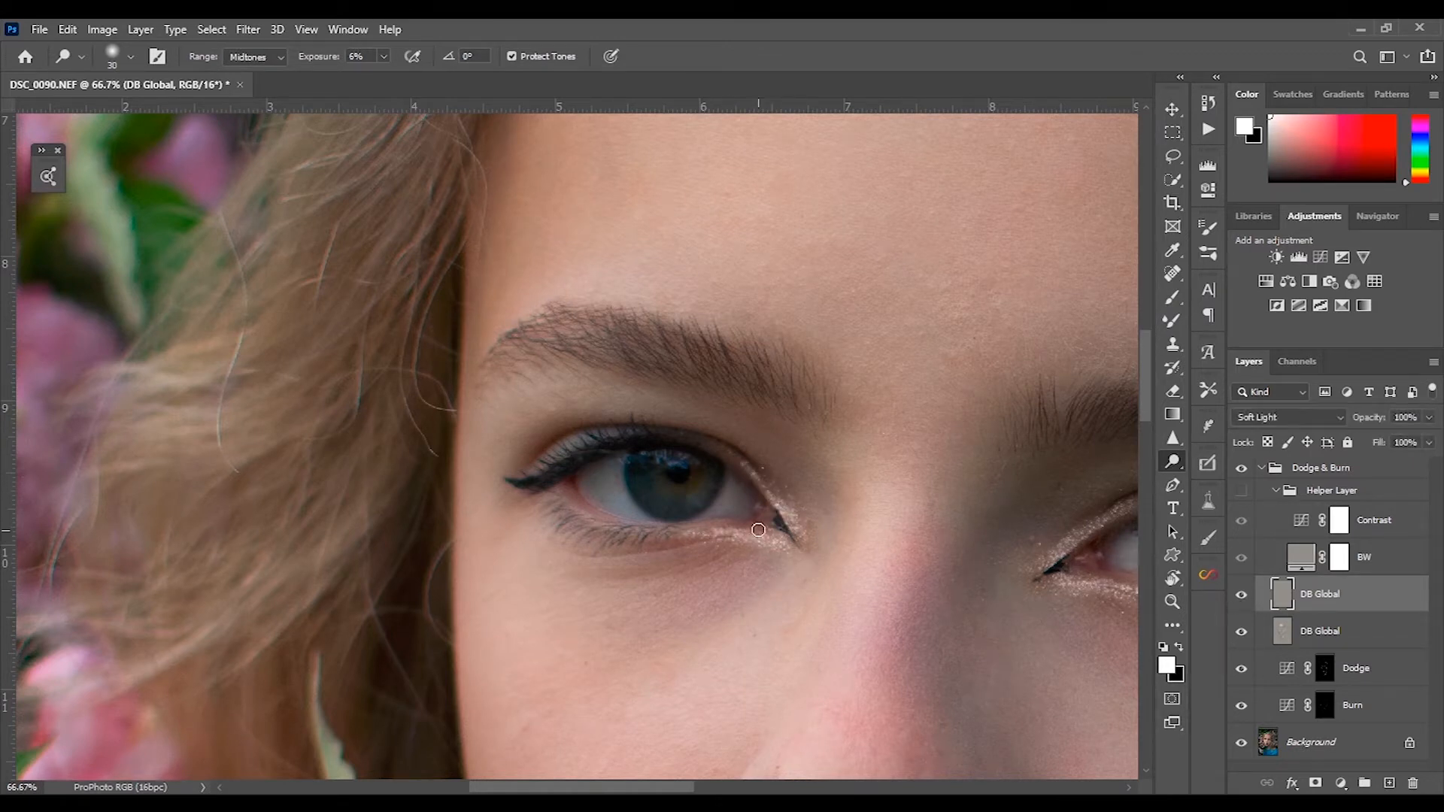
# Burn the eyeliner wing and lashes of this eye at 11% exposure, starting with a 15 px brush.
pyautogui.hotkey('shift', 'o')
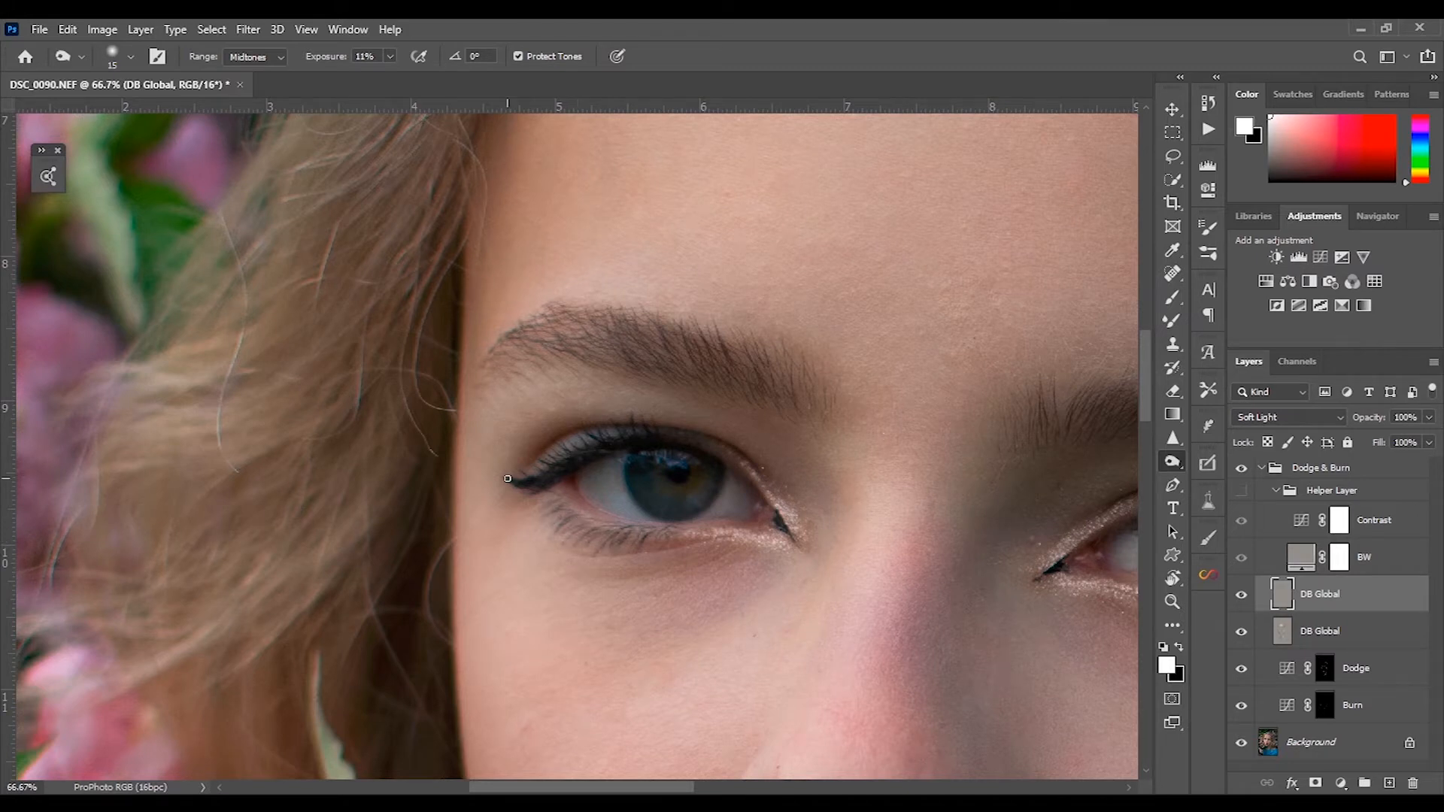
pyautogui.press('[')
pyautogui.press('[')
pyautogui.press(']')
pyautogui.press(']')
pyautogui.press(']')
pyautogui.press(']')
# Compare both eyes with and without the upper DB Global layer.
pyautogui.moveTo(728, 498); pyautogui.dragTo(449, 437)
pyautogui.click(1242, 599)
pyautogui.click(1242, 598)
pyautogui.click(1242, 600)
pyautogui.click(1242, 600)
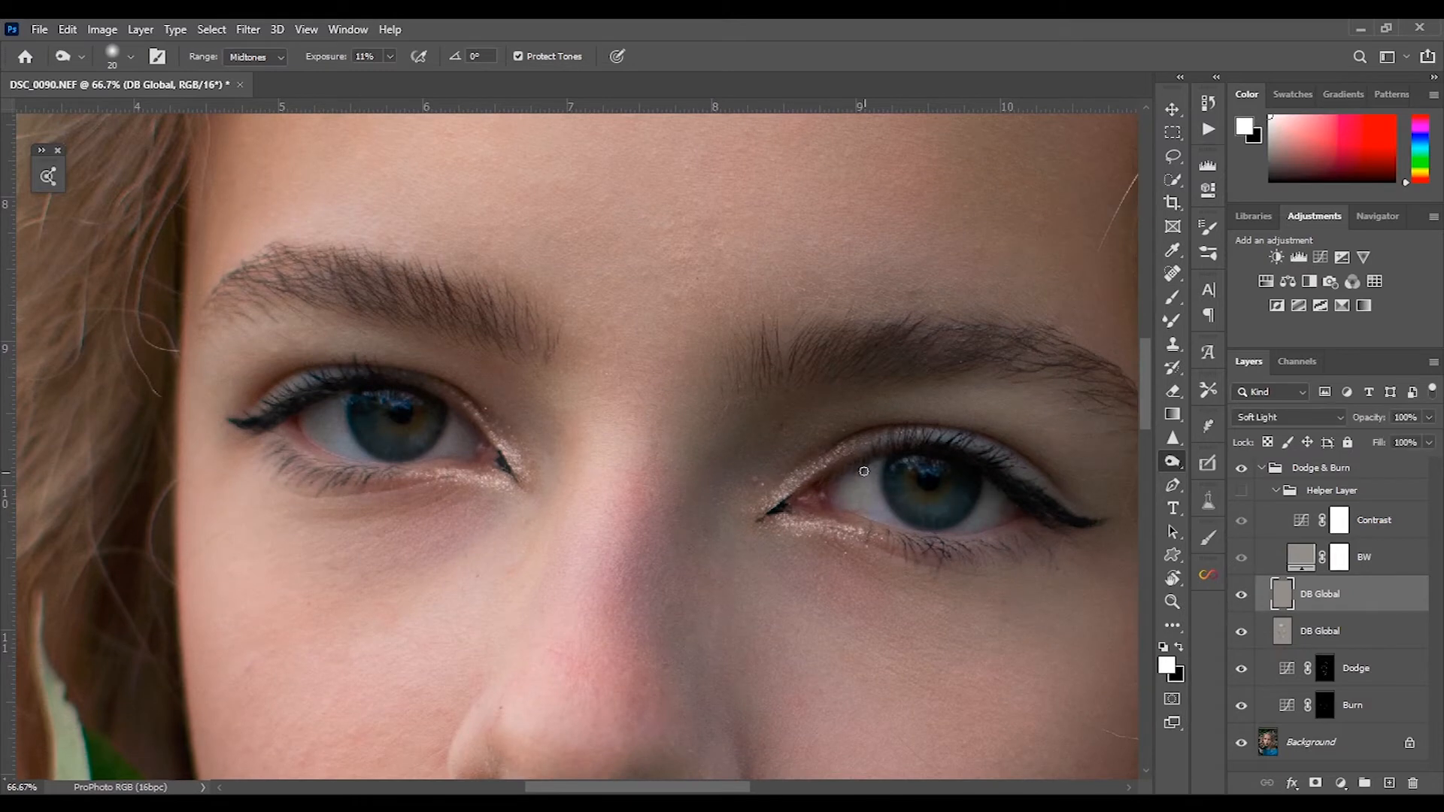
# Burn the details around both eyes at 11% exposure with brush sizes from 20 px upward.
pyautogui.press(']')
pyautogui.press(']')
pyautogui.press(']')
pyautogui.press(']')
pyautogui.press('[')
pyautogui.press('[')
pyautogui.press('[')
pyautogui.press('[')
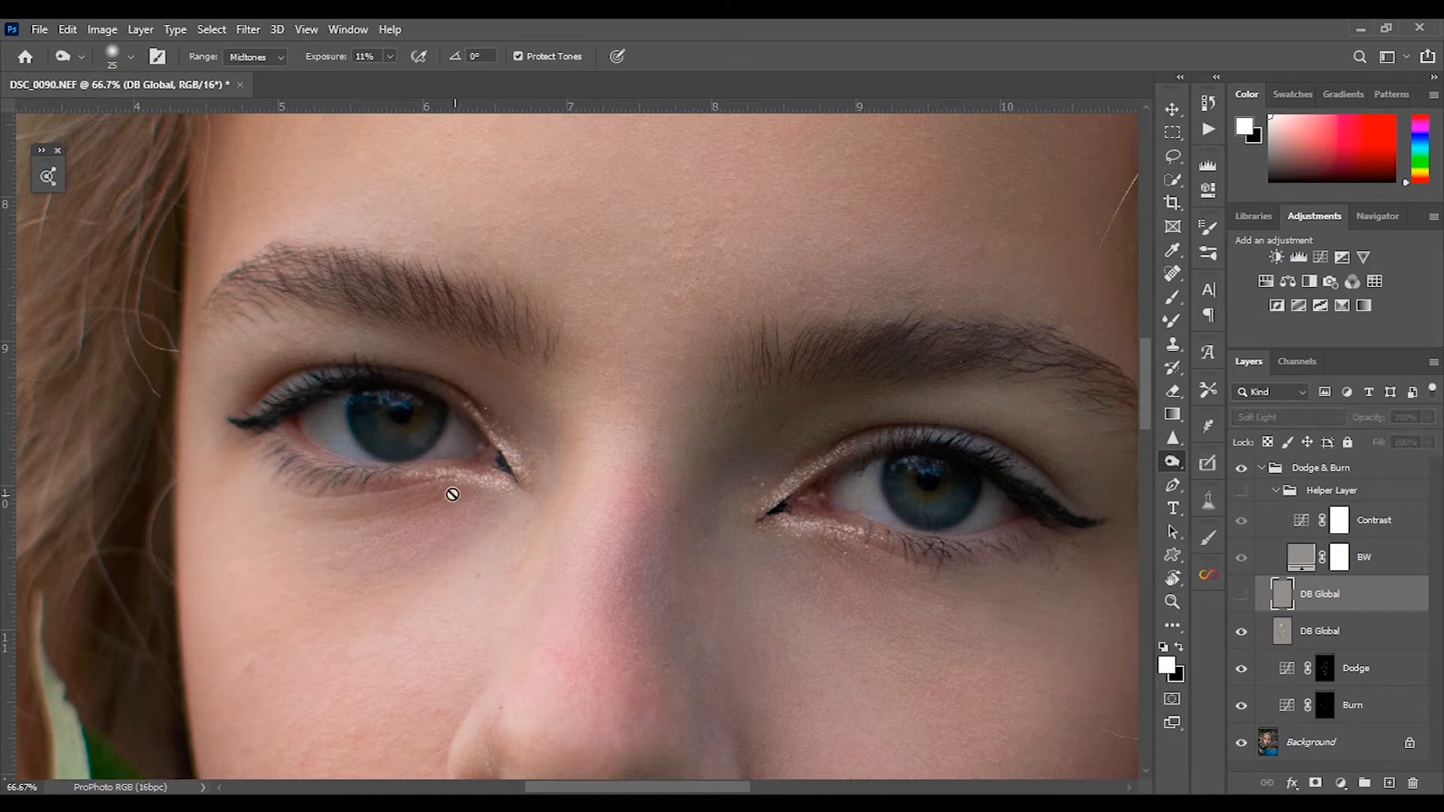
# Dodge the iris at 6% exposure with a 35 px brush and check the eyes in a wider view of the face.
pyautogui.hotkey('shift', 'o')
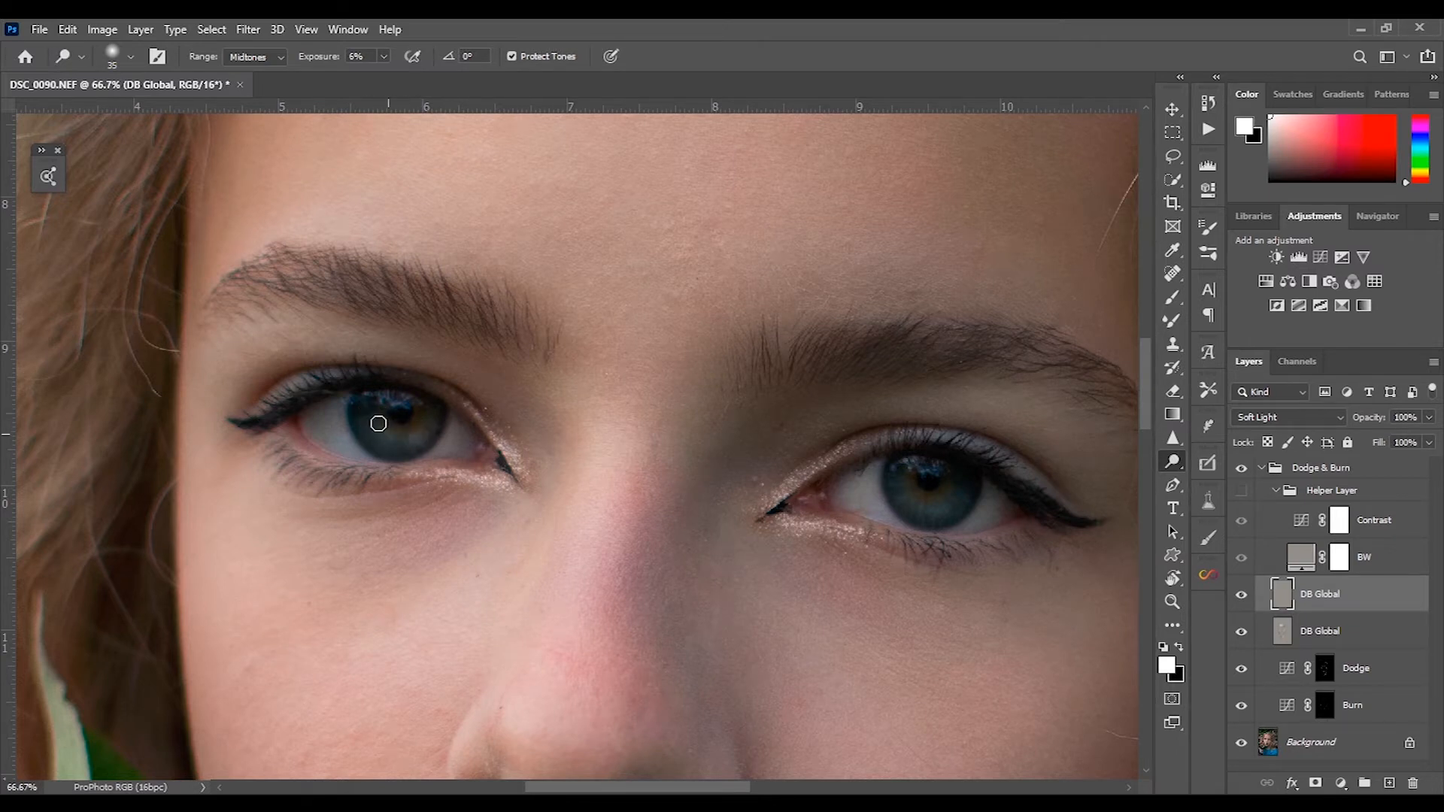
pyautogui.hotkey('ctrl', '-')
pyautogui.hotkey('ctrl', '-')
pyautogui.hotkey('ctrl', '-')
pyautogui.hotkey('ctrl', '-')
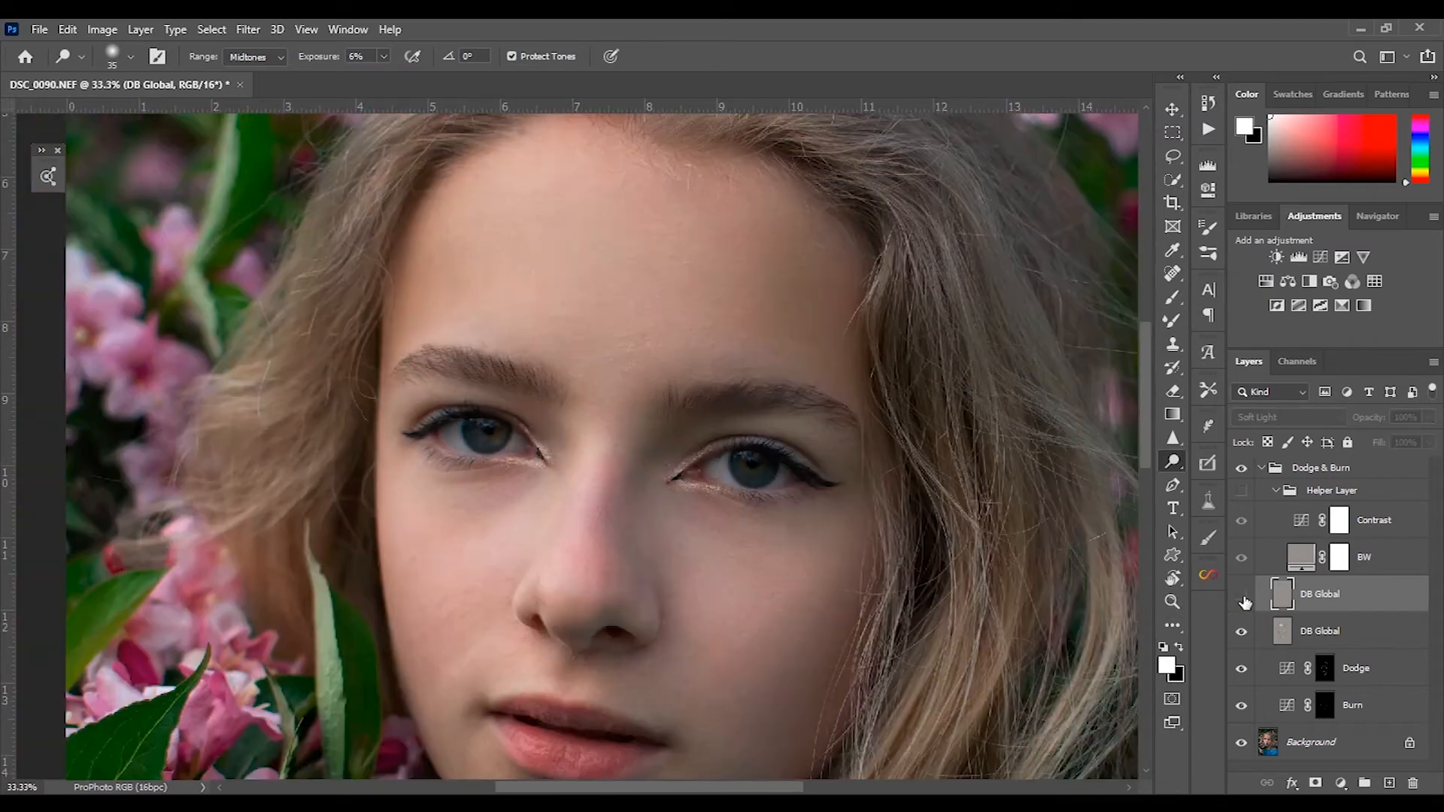
# Dodge the irises of both eyes at 6% exposure with brush sizes between 25 and 40 px.
pyautogui.hotkey('ctrl', '+')
pyautogui.hotkey('ctrl', '+')
pyautogui.hotkey('ctrl', '+')
pyautogui.hotkey('ctrl', '+')
pyautogui.hotkey('ctrl', '+')
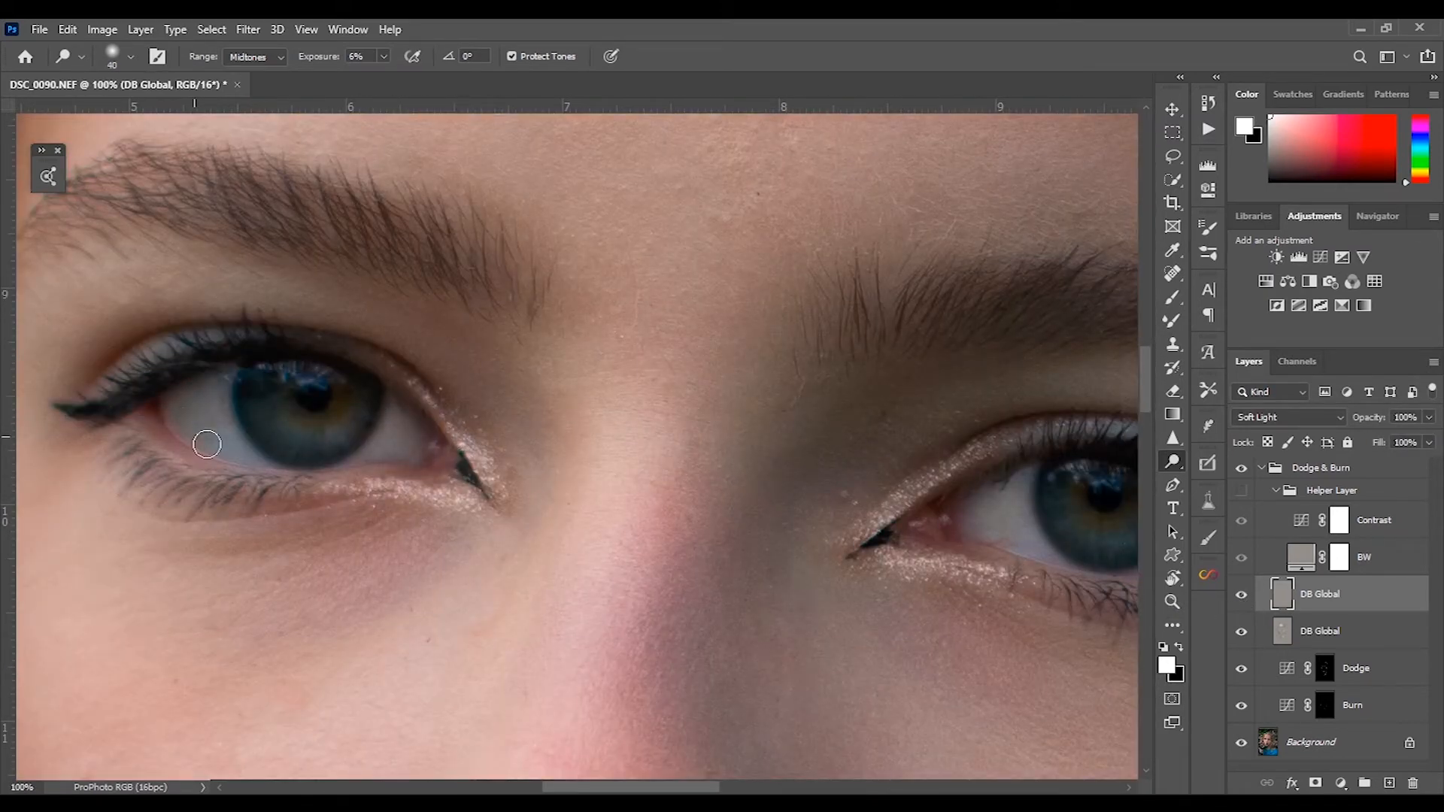
pyautogui.press('[')
pyautogui.moveTo(269, 407)
pyautogui.mouseDown()
pyautogui.moveTo(339, 417)
pyautogui.moveTo(308, 429)
pyautogui.mouseUp()
pyautogui.press('space')
pyautogui.moveTo(1070, 527); pyautogui.dragTo(960, 490)
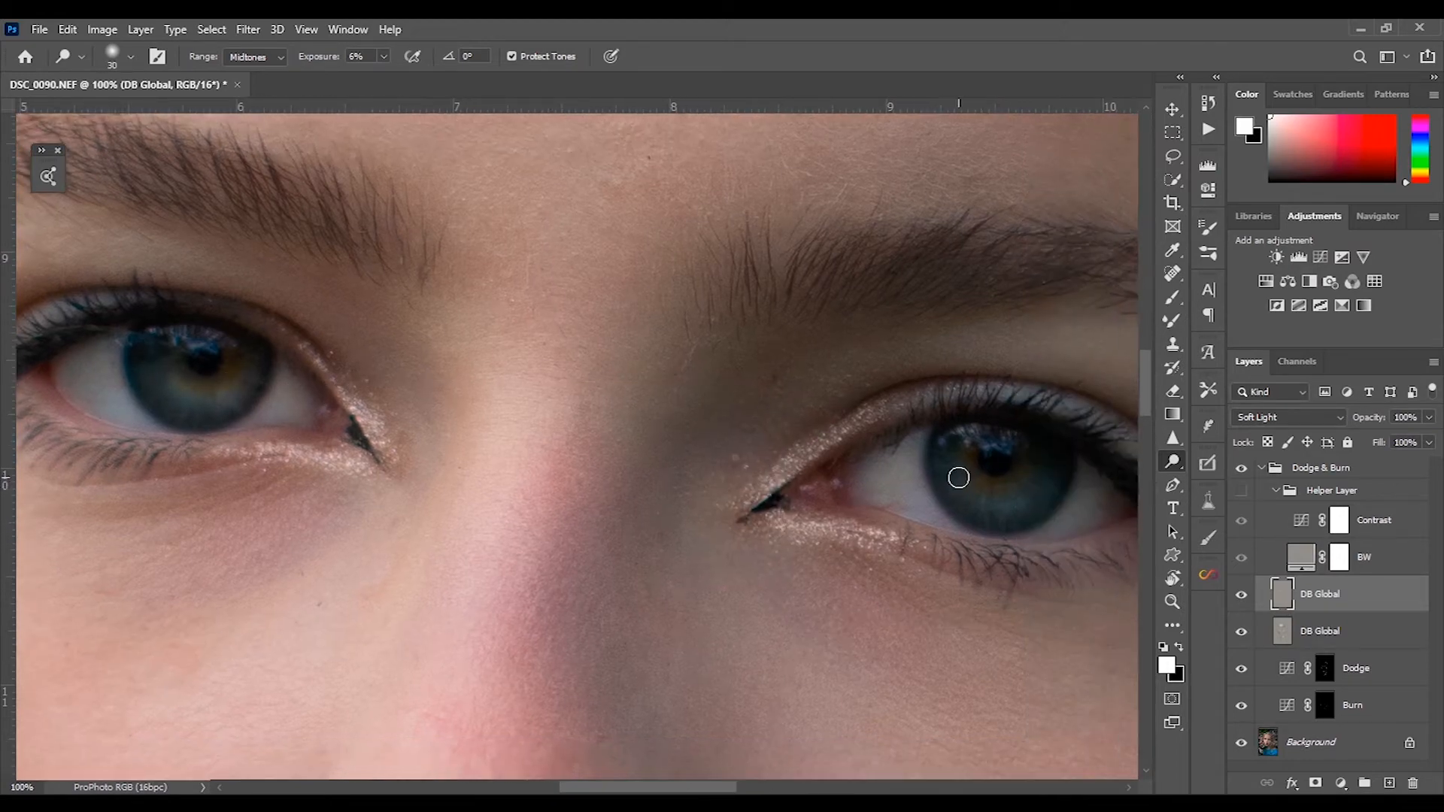
pyautogui.hotkey('ctrl', '0')
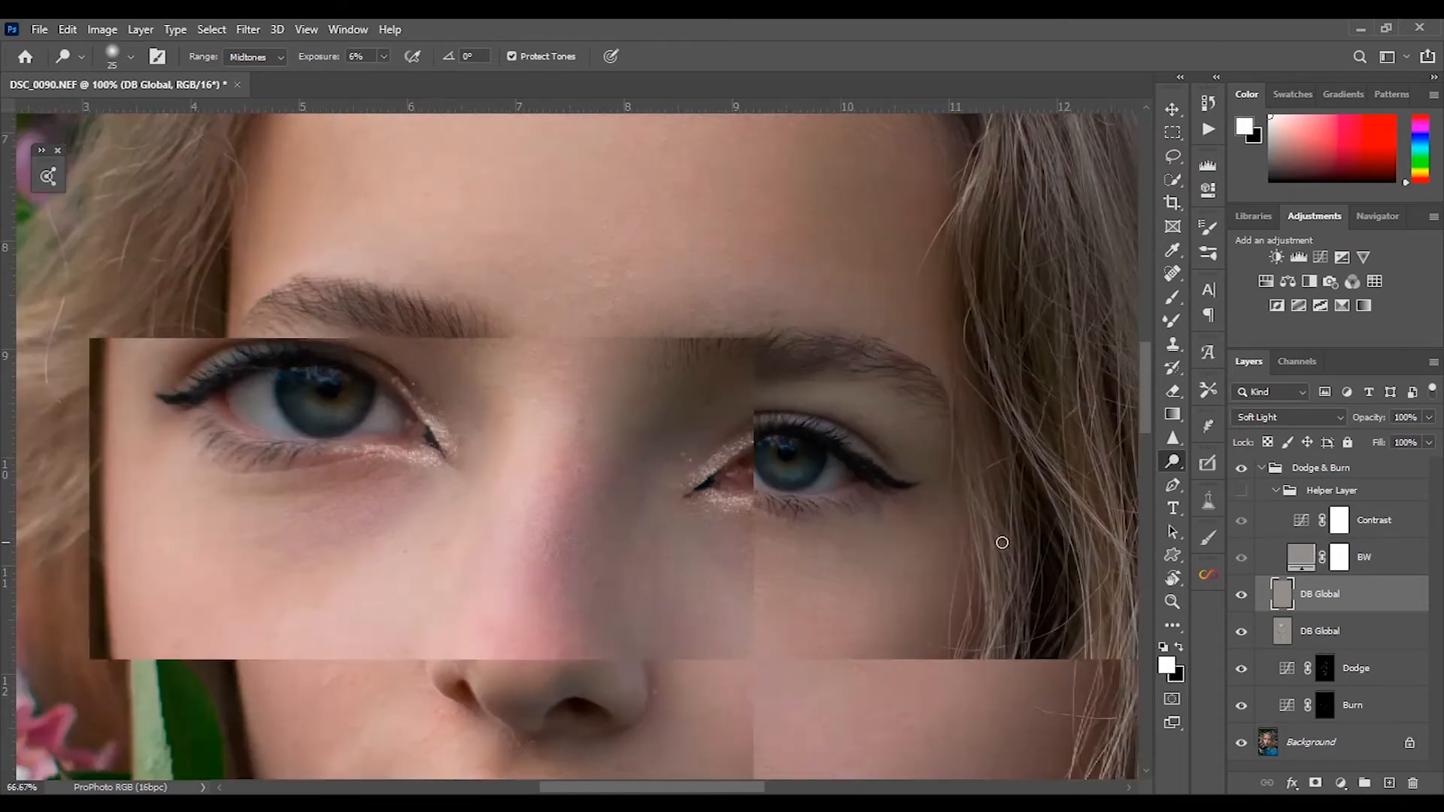
# Burn the inner end of the eyebrow near the nose bridge at 11% exposure with an 8 px brush.
pyautogui.hotkey('ctrl', '+')
pyautogui.hotkey('ctrl', '+')
pyautogui.hotkey('ctrl', '+')
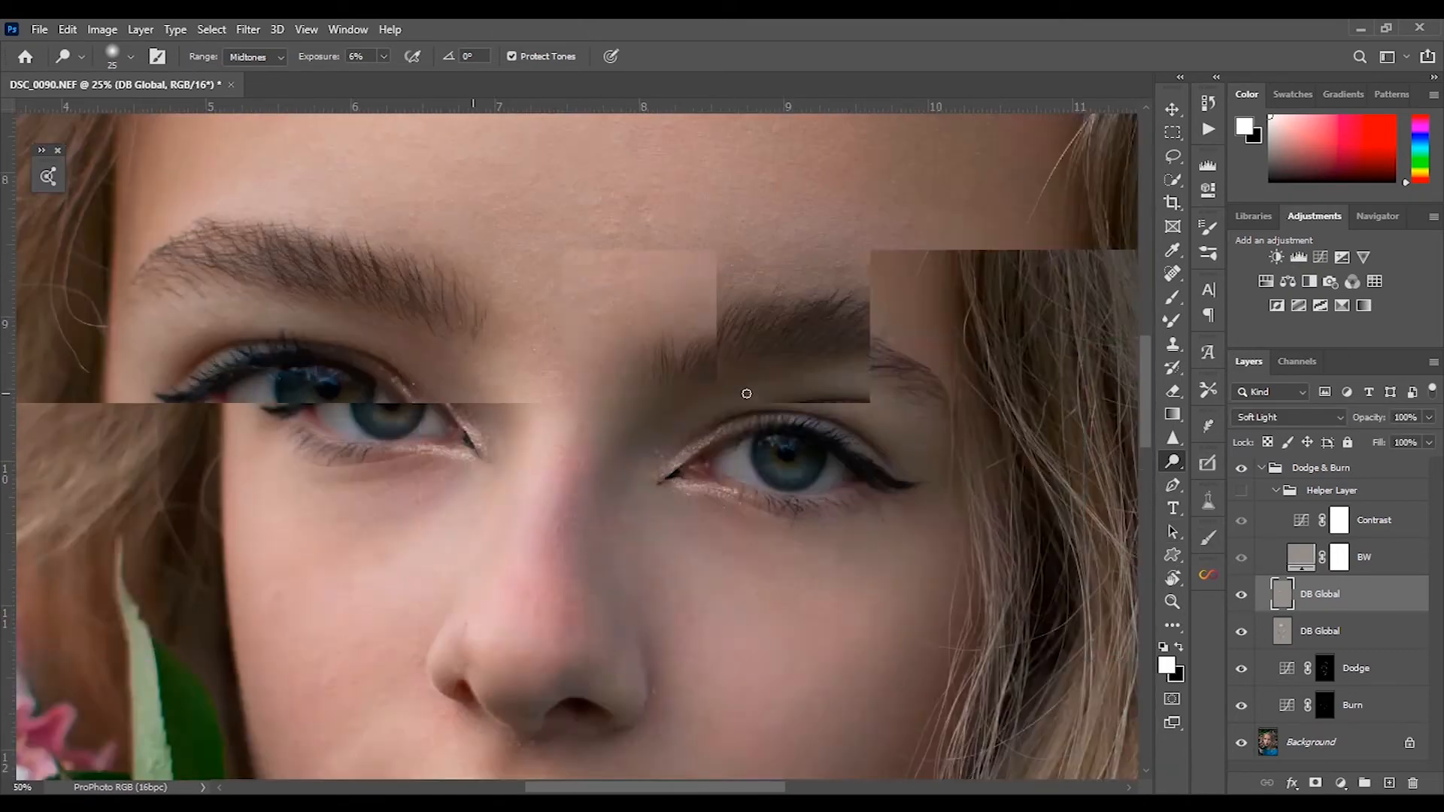
pyautogui.hotkey('shift', 'o')
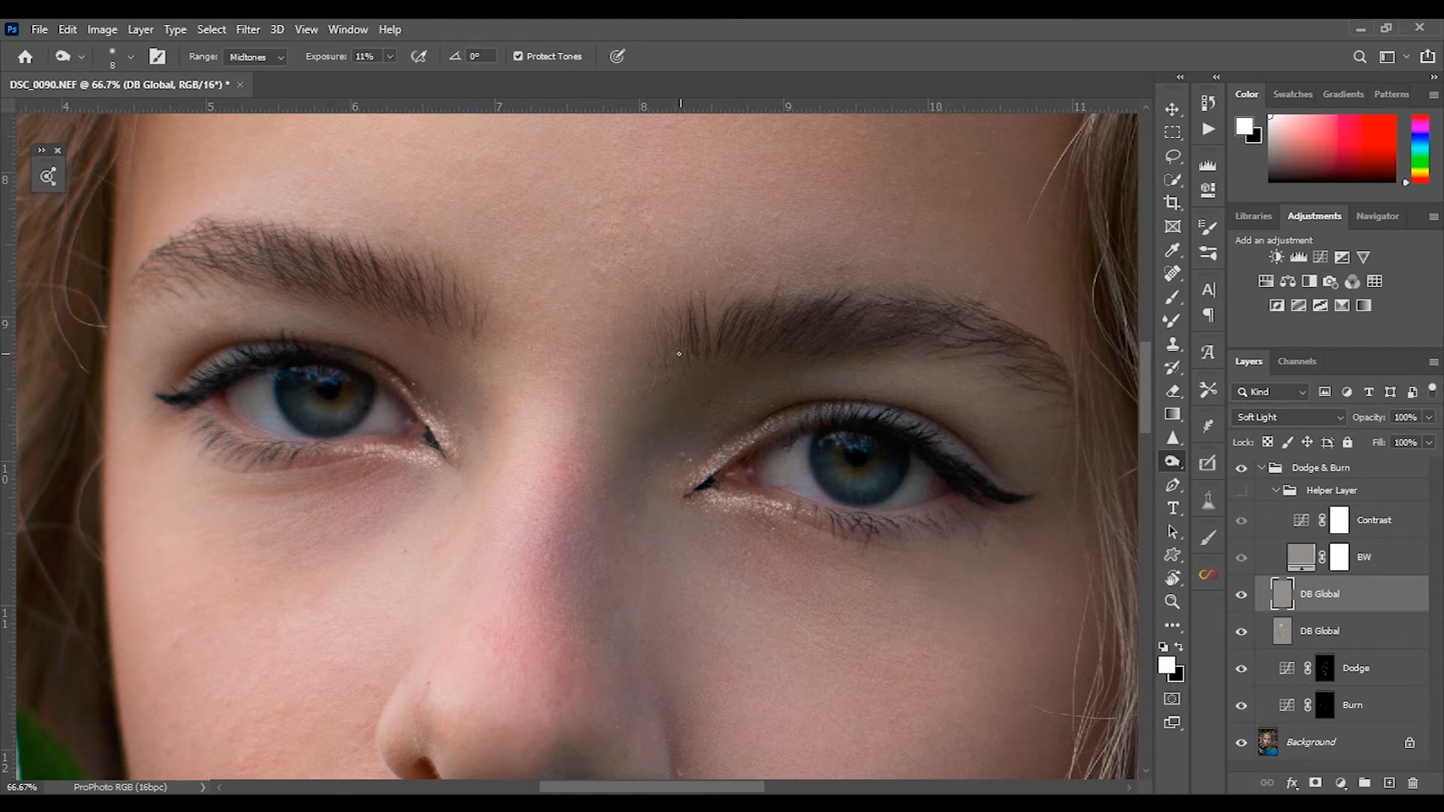
pyautogui.hotkey('ctrl', '0')
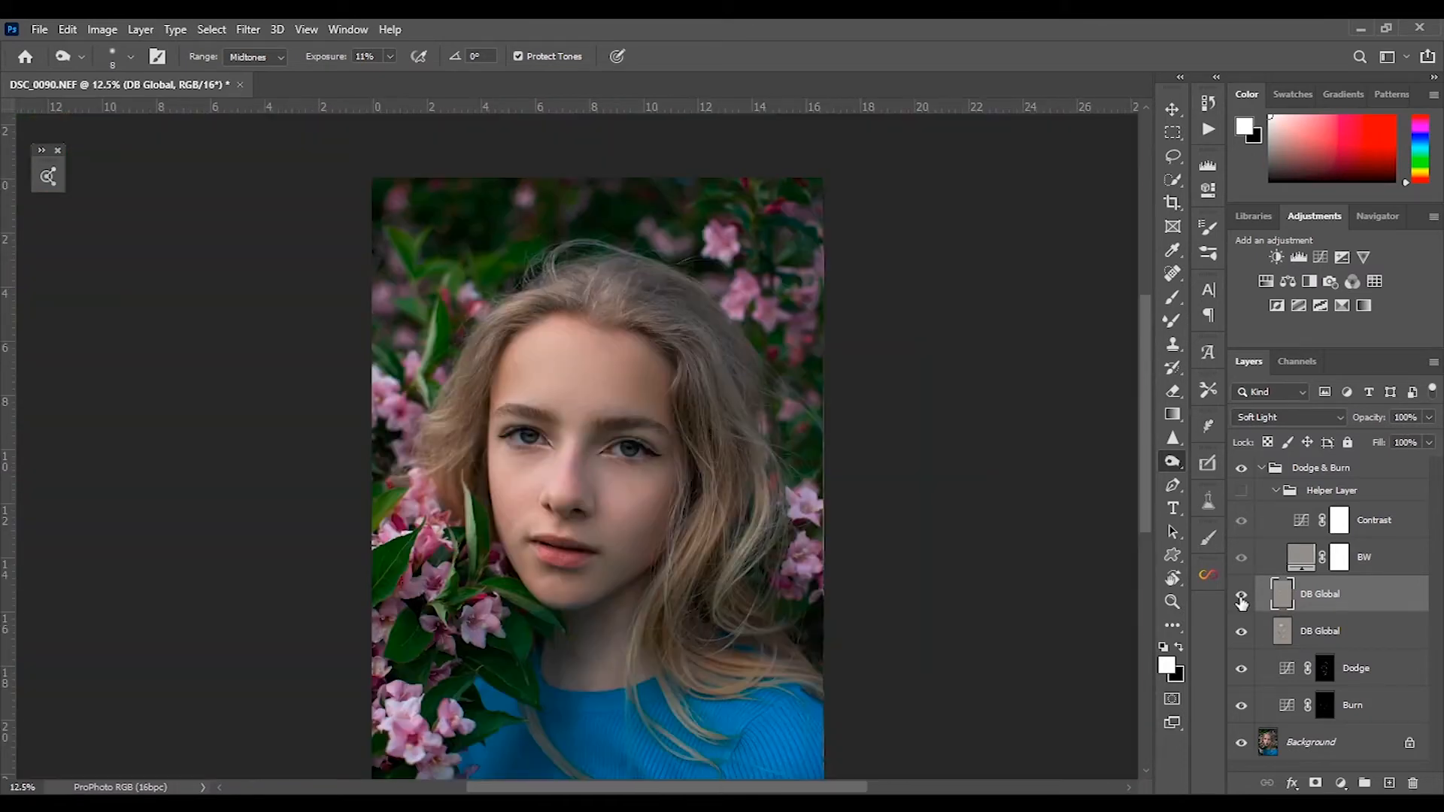
# Burn the shadows in the hair around the face at 11% exposure, reducing the brush from 70 px to 45 px.
pyautogui.press(']')
pyautogui.press(']')
pyautogui.press(']')
pyautogui.press(']')
pyautogui.press(']')
pyautogui.hotkey('ctrl', '+')
pyautogui.press(']')
pyautogui.press(']')
pyautogui.press(']')
pyautogui.press(']')
pyautogui.press(']')
pyautogui.press(']')
pyautogui.press(']')
pyautogui.press(']')
pyautogui.press(']')
pyautogui.press('[')
pyautogui.press('[')
pyautogui.press('[')
pyautogui.press('[')
pyautogui.press('[')
pyautogui.press('[')
pyautogui.press('[')
pyautogui.press('[')
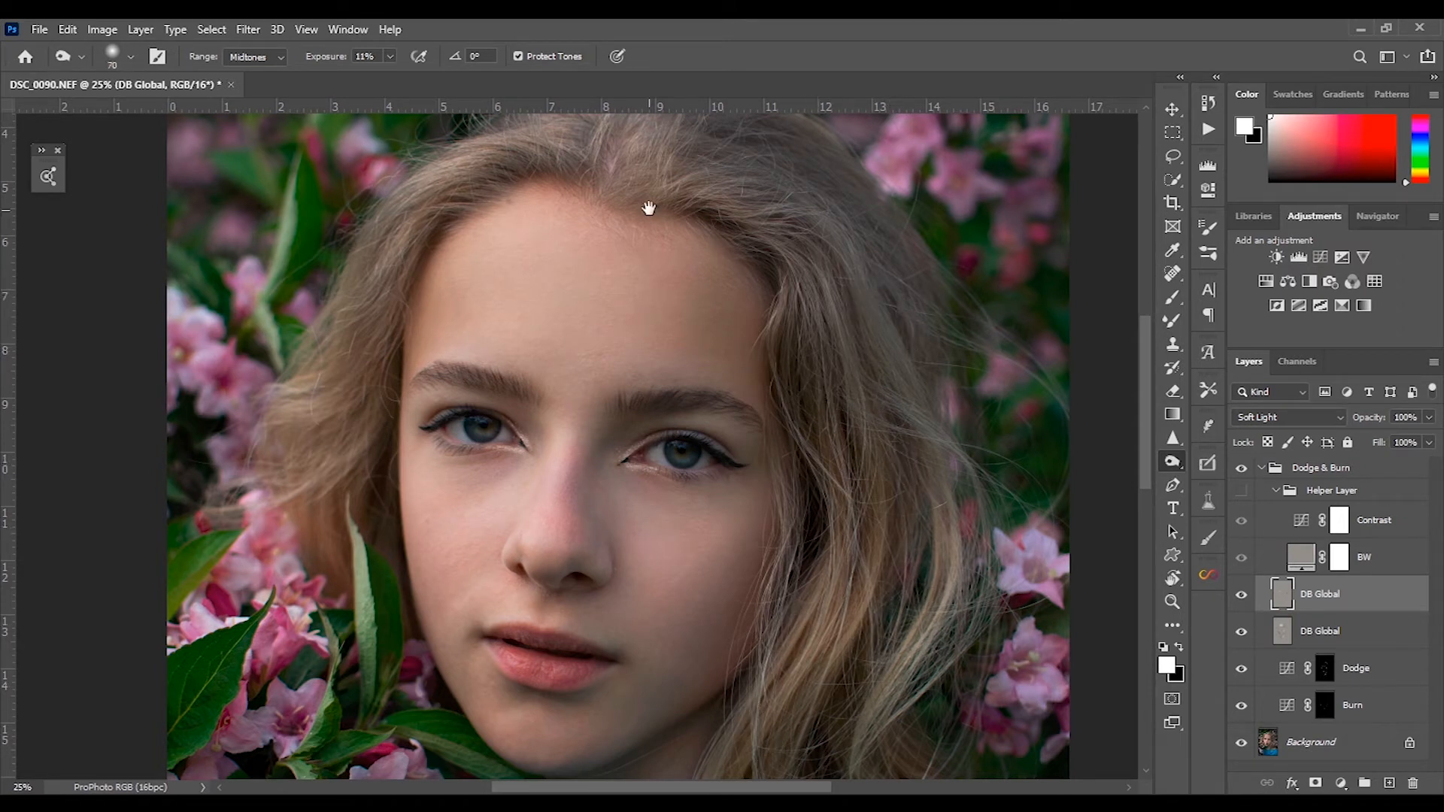
pyautogui.scroll(4, 648, 203)
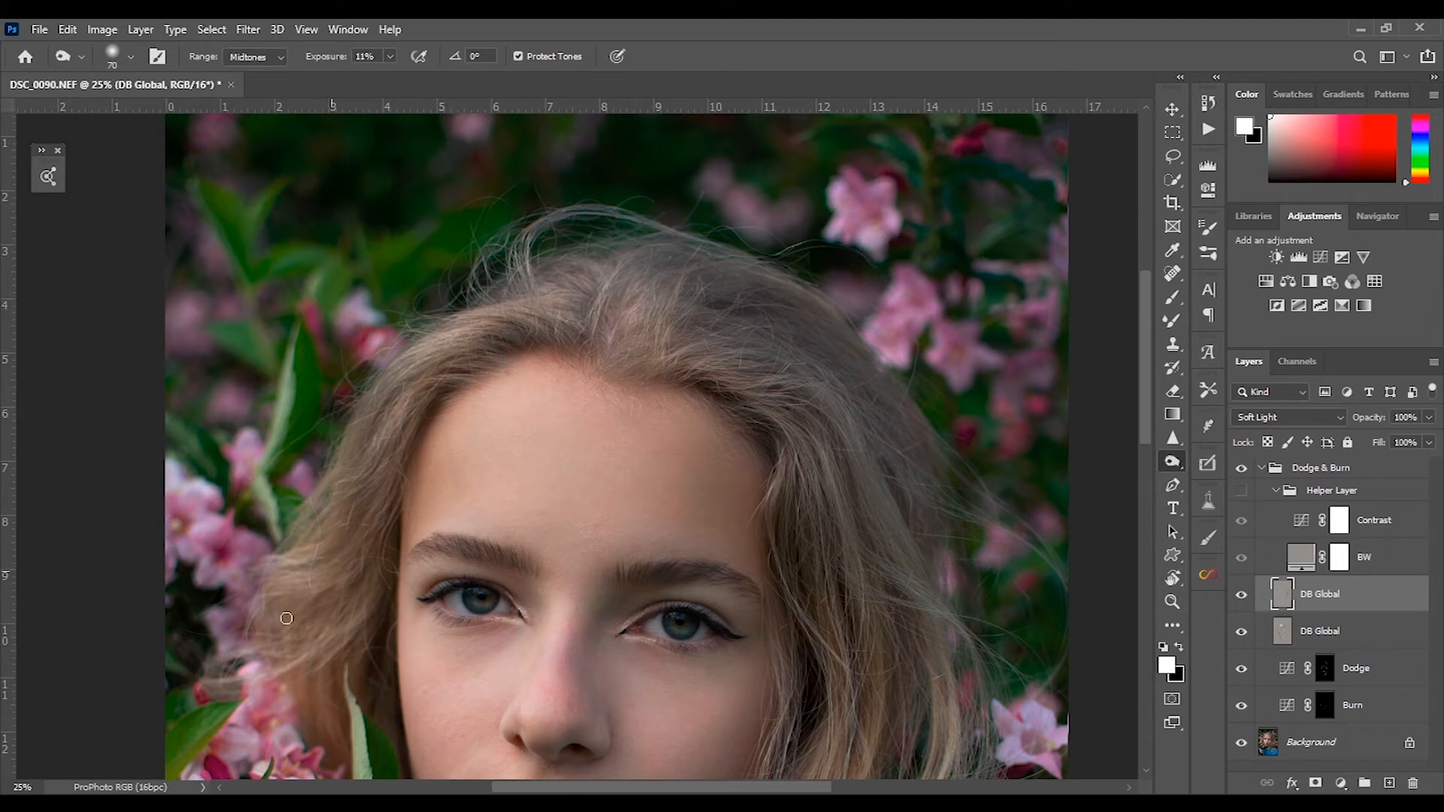
pyautogui.moveTo(374, 599); pyautogui.dragTo(269, 366)
pyautogui.press('[')
pyautogui.hotkey('ctrl', '-')
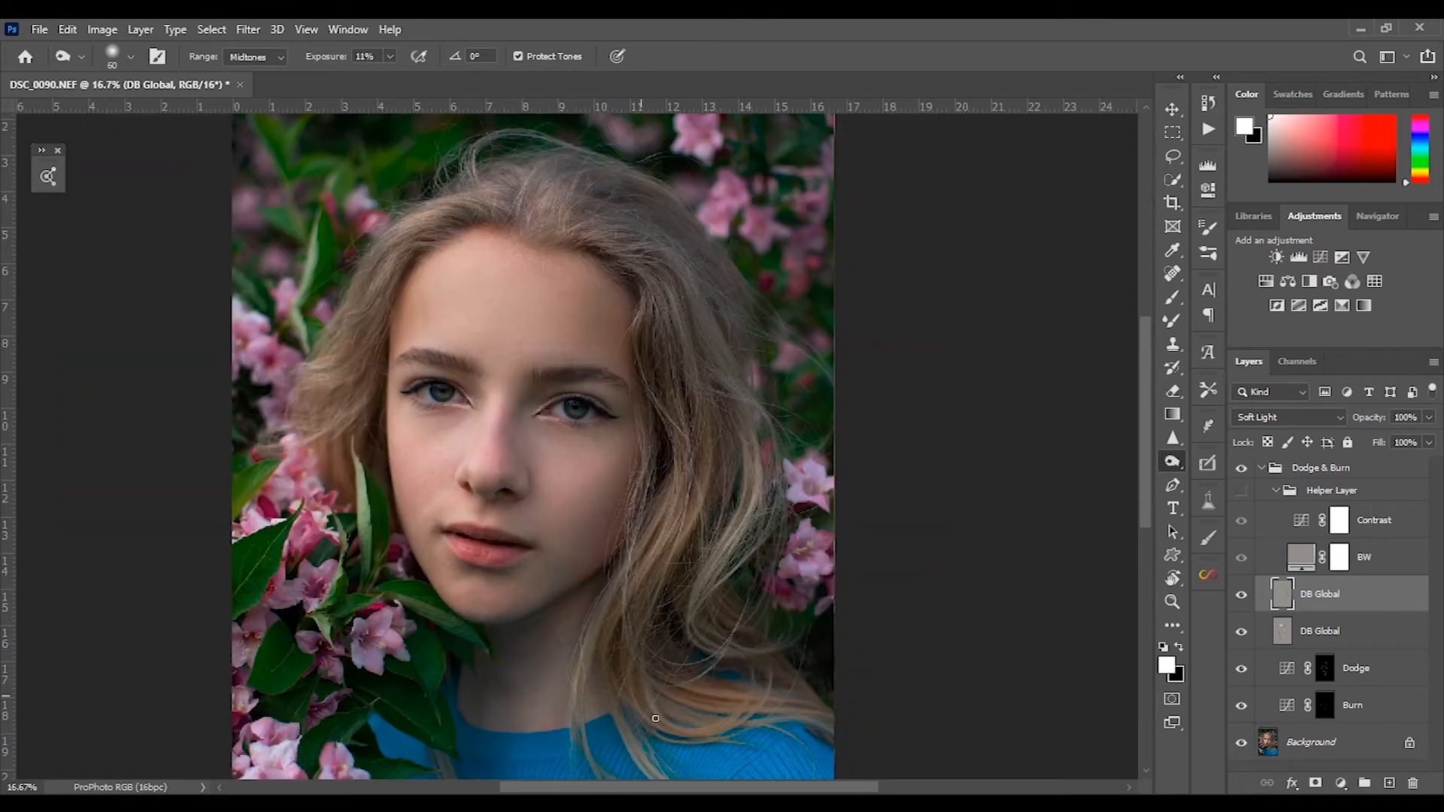
pyautogui.press('[')
pyautogui.press('[')
# Examine the burned hair and face close up and in the whole portrait, comparing the upper DB Global layer.
pyautogui.hotkey('ctrl', '-')
pyautogui.hotkey('ctrl', '-')
pyautogui.hotkey('ctrl', '+')
pyautogui.hotkey('ctrl', '+')
pyautogui.hotkey('ctrl', '+')
pyautogui.hotkey('ctrl', '+')
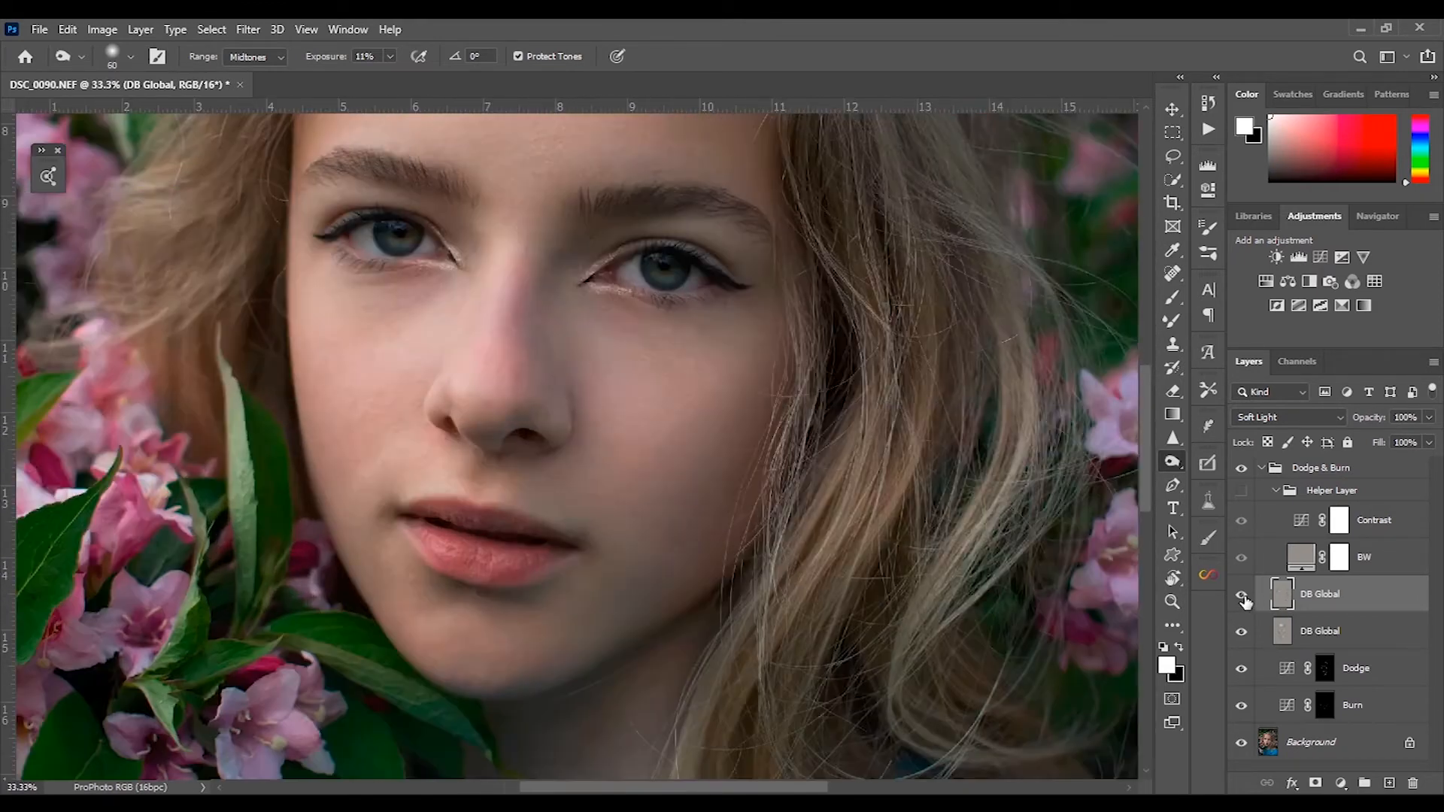
pyautogui.hotkey('ctrl', '-')
pyautogui.hotkey('ctrl', '-')
pyautogui.hotkey('ctrl', '-')
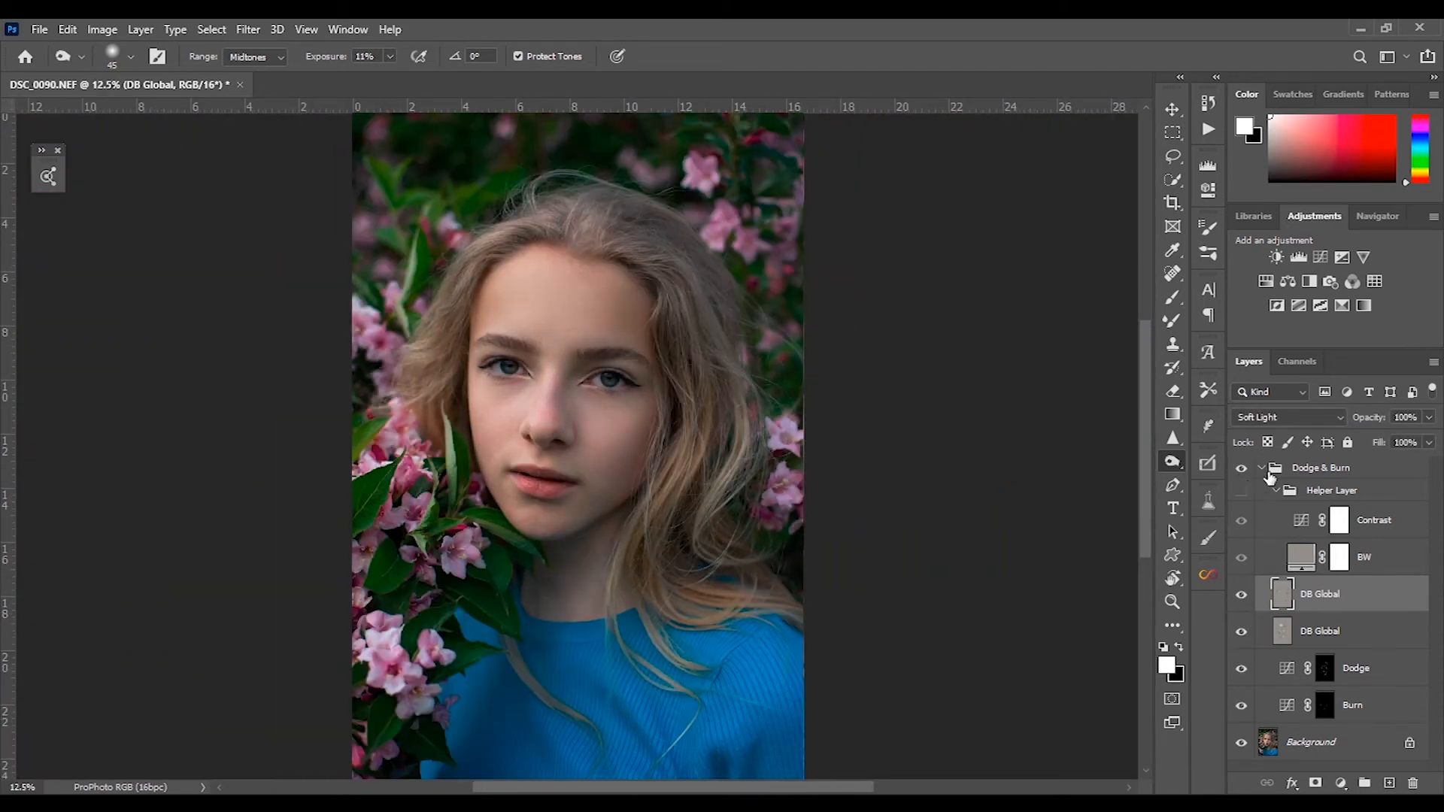
# Collapse the Dodge & Burn group and create a new layer group named Color above it.
pyautogui.click(1262, 468)
pyautogui.click(1365, 783)
pyautogui.doubleClick(1309, 467)
pyautogui.write('Col')
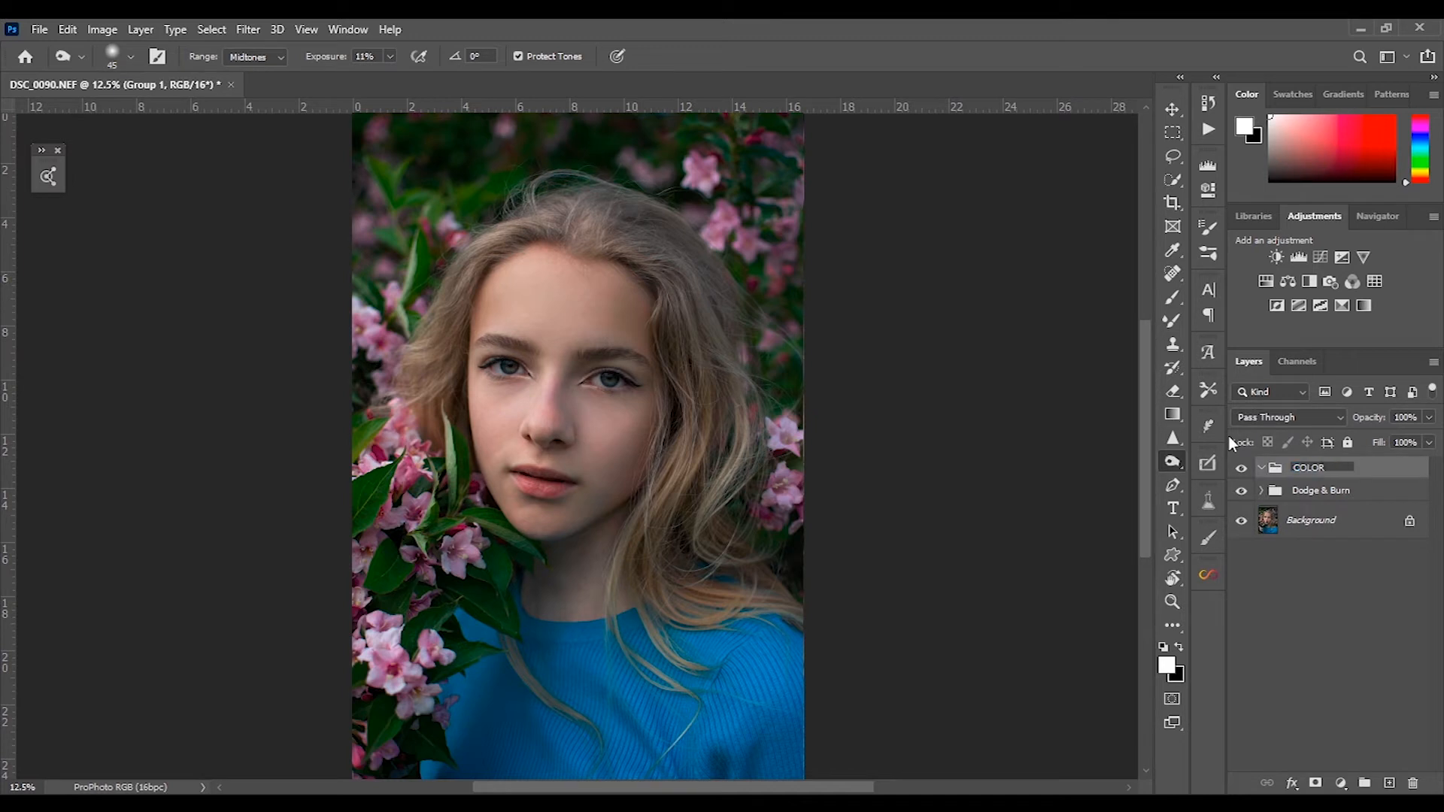
pyautogui.write('or')
pyautogui.press('Return')
pyautogui.click(1363, 258)
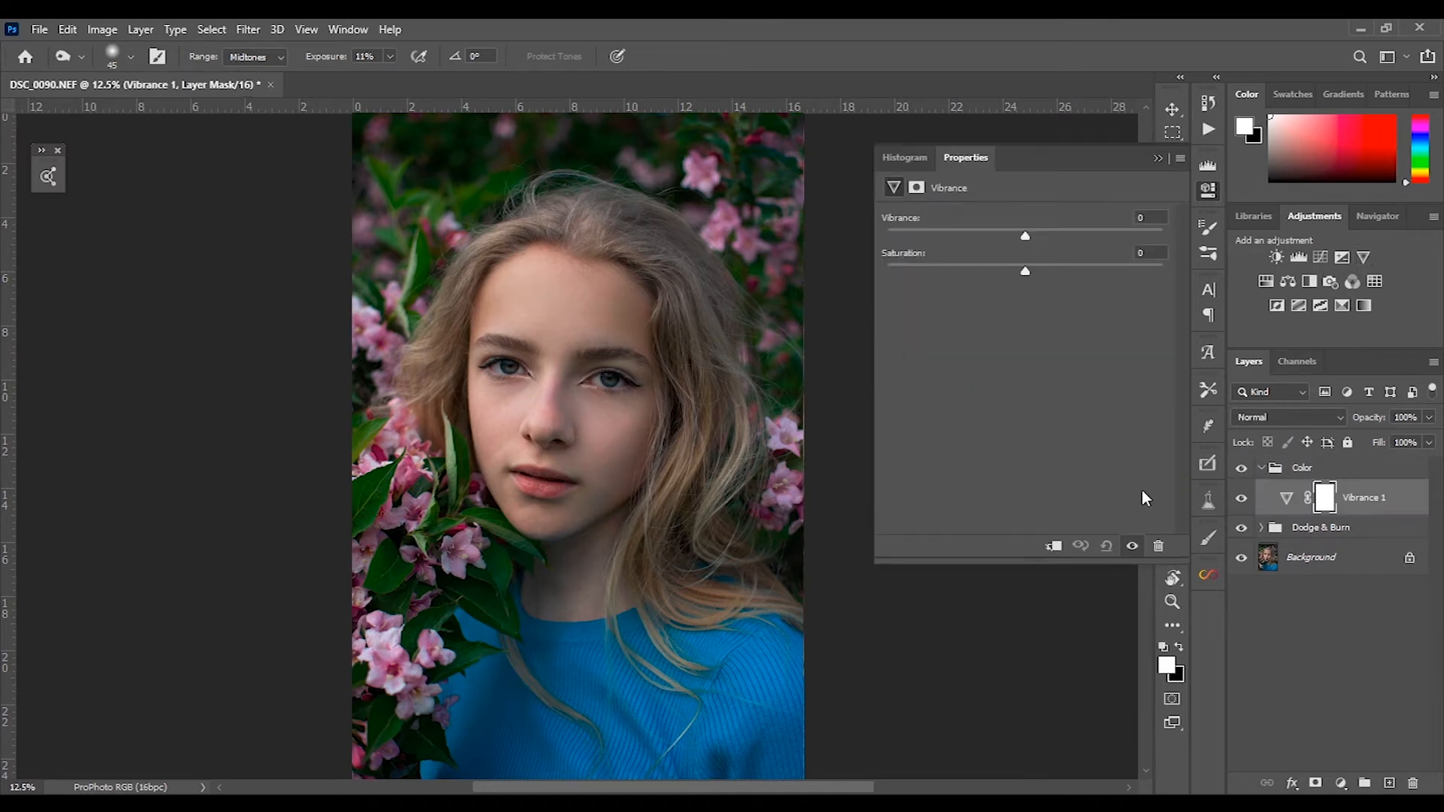
pyautogui.moveTo(1059, 239); pyautogui.dragTo(1166, 240)
pyautogui.moveTo(1024, 273); pyautogui.dragTo(1055, 277)
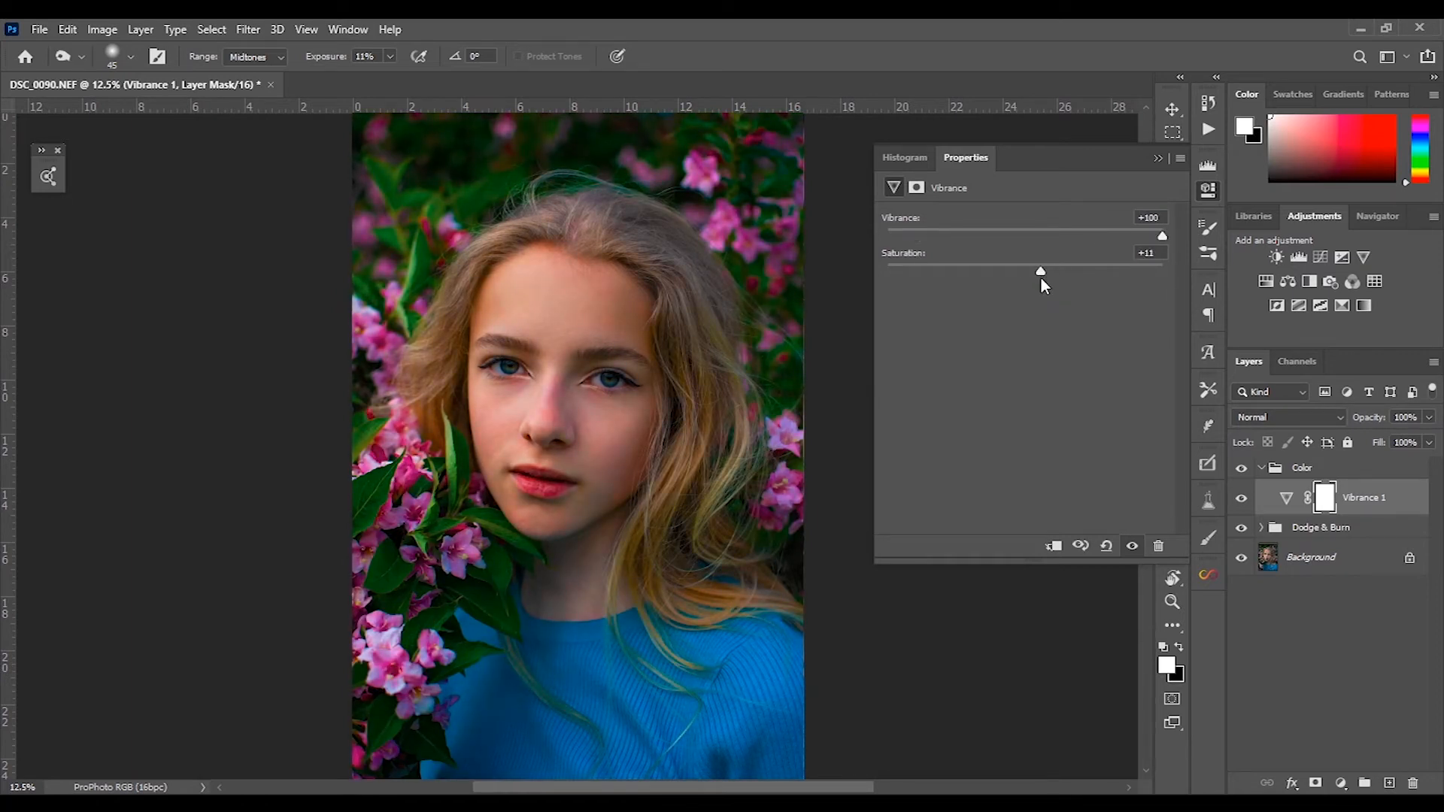
pyautogui.moveTo(1163, 235); pyautogui.dragTo(1122, 236)
pyautogui.click(1157, 549)
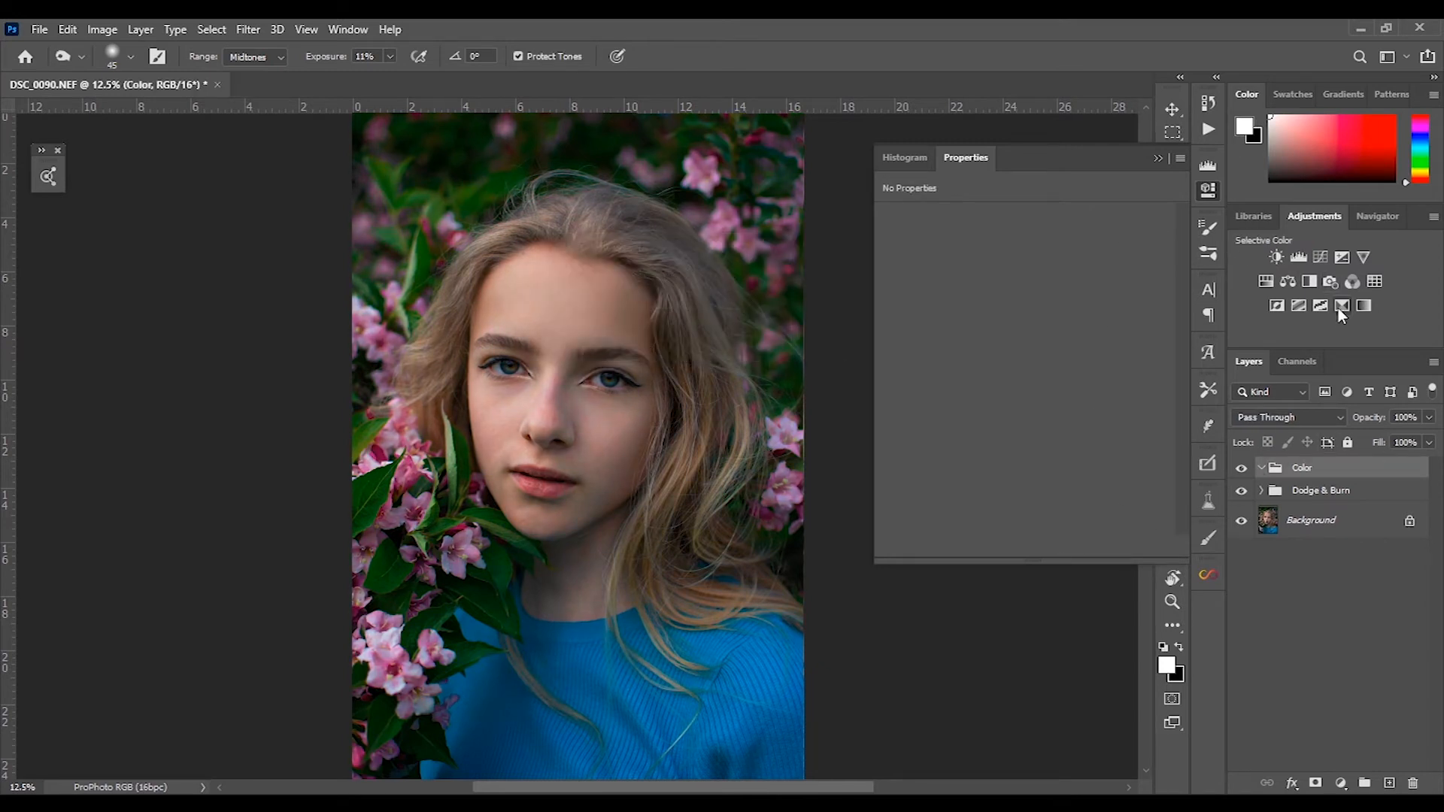
# Add a Selective Color layer and set its Greens to cyan -100%, magenta +100%, yellow +100% and black -83%.
pyautogui.click(1342, 306)
pyautogui.click(1053, 236)
pyautogui.click(1027, 257)
pyautogui.moveTo(1026, 277); pyautogui.dragTo(901, 284)
pyautogui.moveTo(1027, 312); pyautogui.dragTo(943, 317)
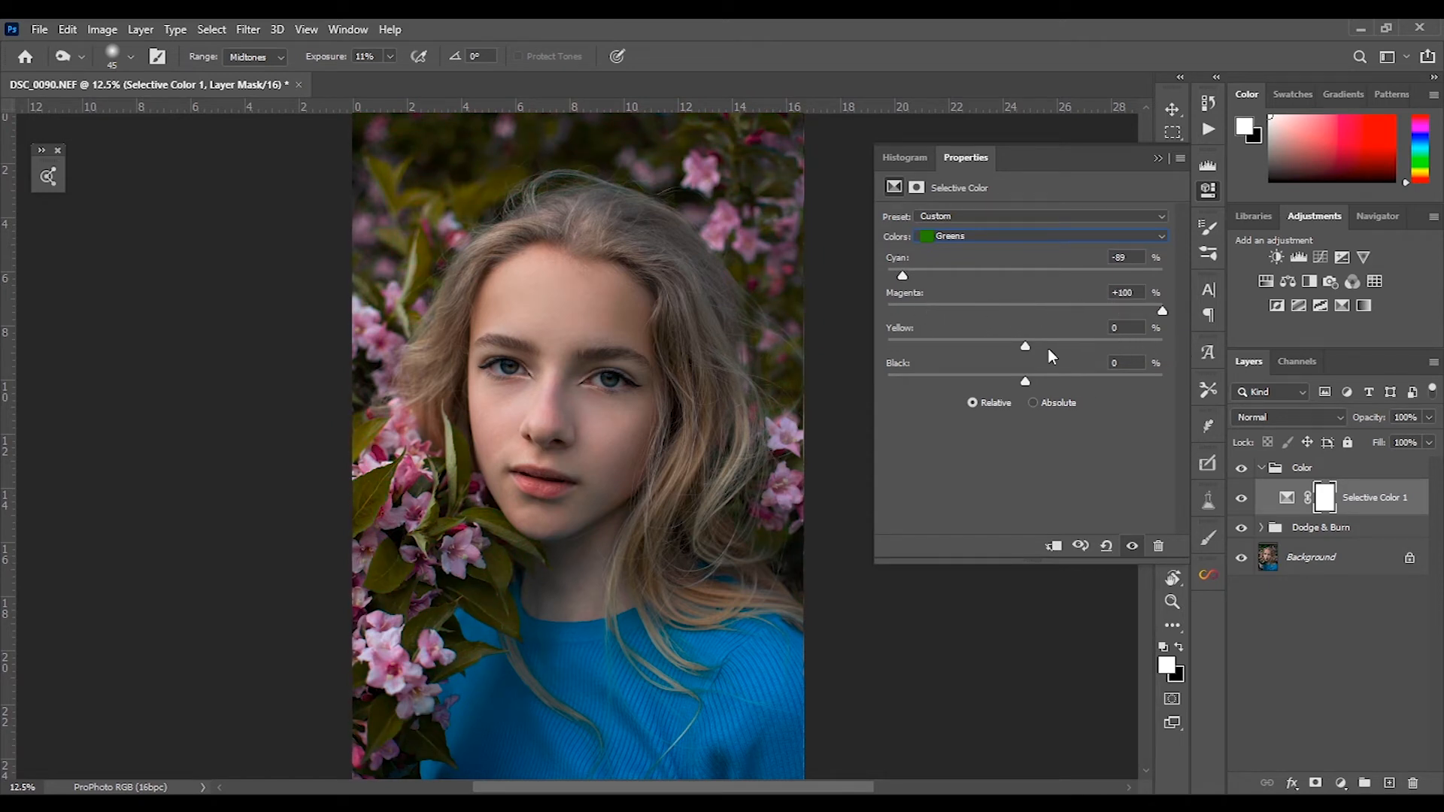
pyautogui.moveTo(1025, 346); pyautogui.dragTo(1238, 373)
pyautogui.moveTo(988, 385); pyautogui.dragTo(917, 438)
# Compare the foliage with and without the Selective Color adjustment.
pyautogui.click(1129, 550)
pyautogui.click(1129, 550)
pyautogui.click(1130, 552)
pyautogui.click(1130, 551)
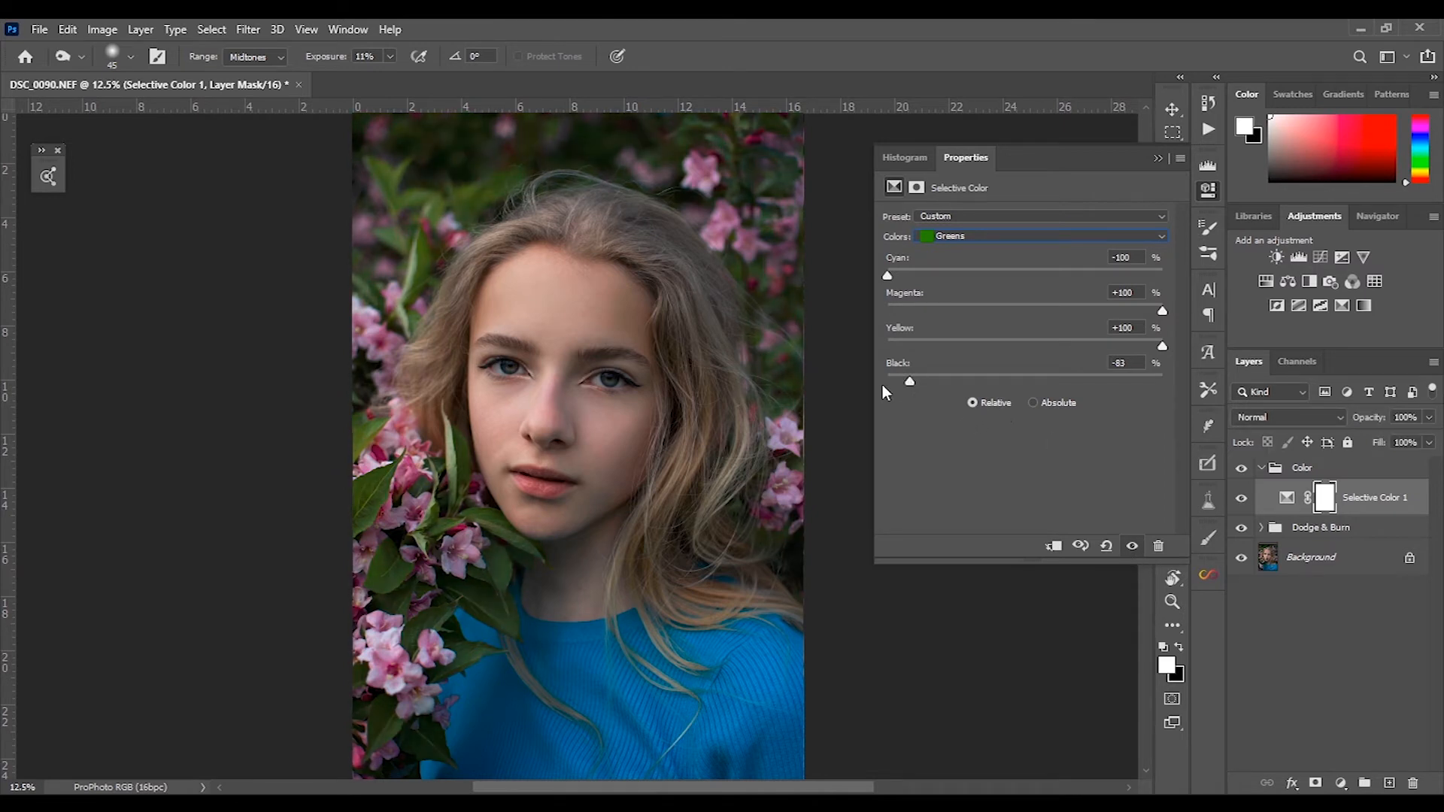
pyautogui.click(1130, 551)
pyautogui.click(1130, 552)
# Warm the Yellows in the Selective Color layer by lowering cyan and adjusting magenta and black.
pyautogui.click(992, 234)
pyautogui.click(993, 256)
pyautogui.moveTo(981, 287)
pyautogui.mouseDown()
pyautogui.moveTo(1157, 293)
pyautogui.moveTo(975, 303)
pyautogui.mouseUp()
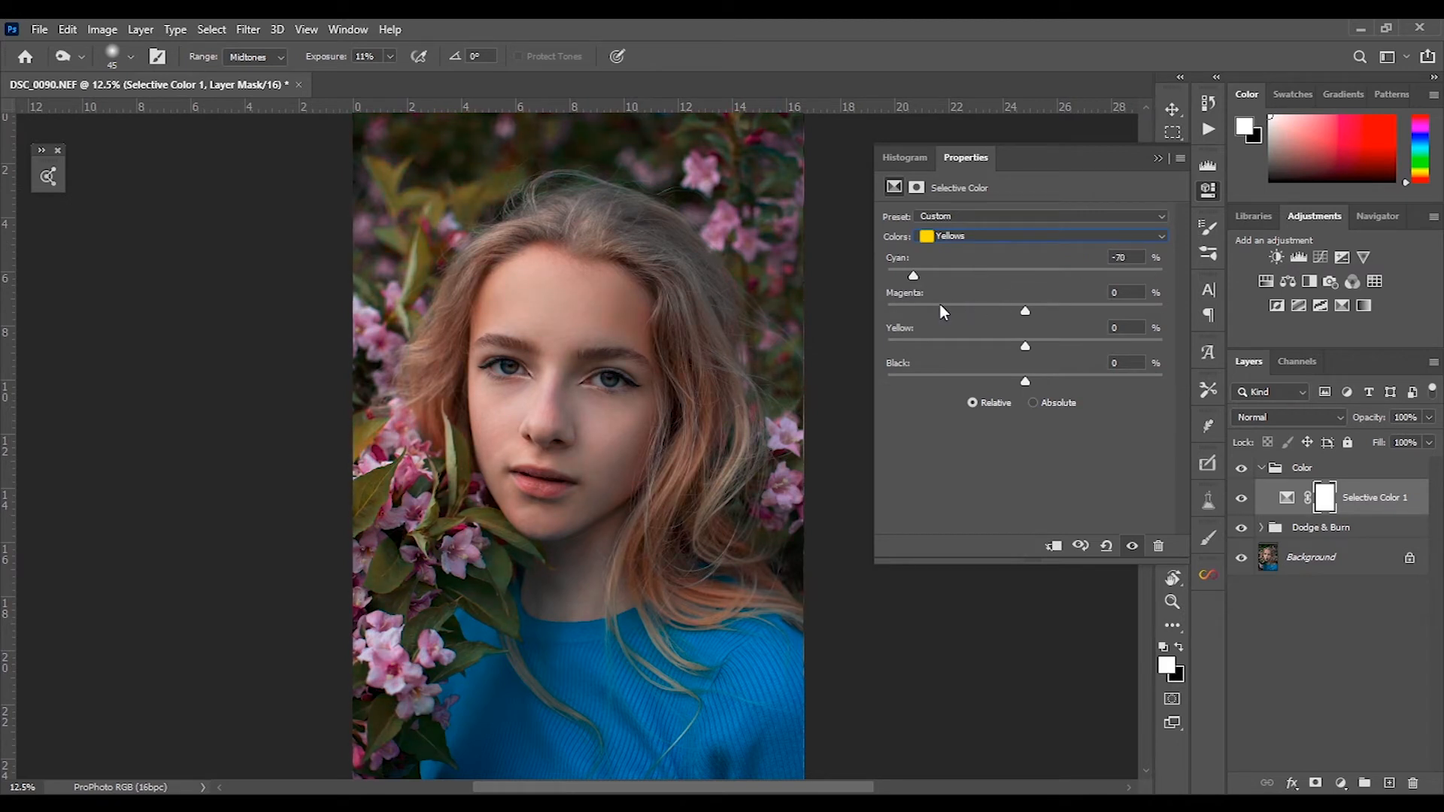
pyautogui.moveTo(889, 308); pyautogui.dragTo(960, 303)
pyautogui.moveTo(1026, 311); pyautogui.dragTo(1157, 315)
pyautogui.moveTo(978, 389); pyautogui.dragTo(972, 399)
# Set the Blues to cyan +44%, magenta -26%, yellow -100% and black -2%, checking the effect on the eyes.
pyautogui.click(1004, 237)
pyautogui.click(1058, 287)
pyautogui.moveTo(1024, 276); pyautogui.dragTo(872, 376)
pyautogui.moveTo(1023, 384)
pyautogui.mouseDown()
pyautogui.moveTo(1094, 394)
pyautogui.moveTo(960, 396)
pyautogui.moveTo(1022, 389)
pyautogui.mouseUp()
pyautogui.moveTo(1024, 278); pyautogui.dragTo(1084, 278)
pyautogui.hotkey('ctrl', '+')
pyautogui.hotkey('ctrl', '+')
pyautogui.hotkey('ctrl', '+')
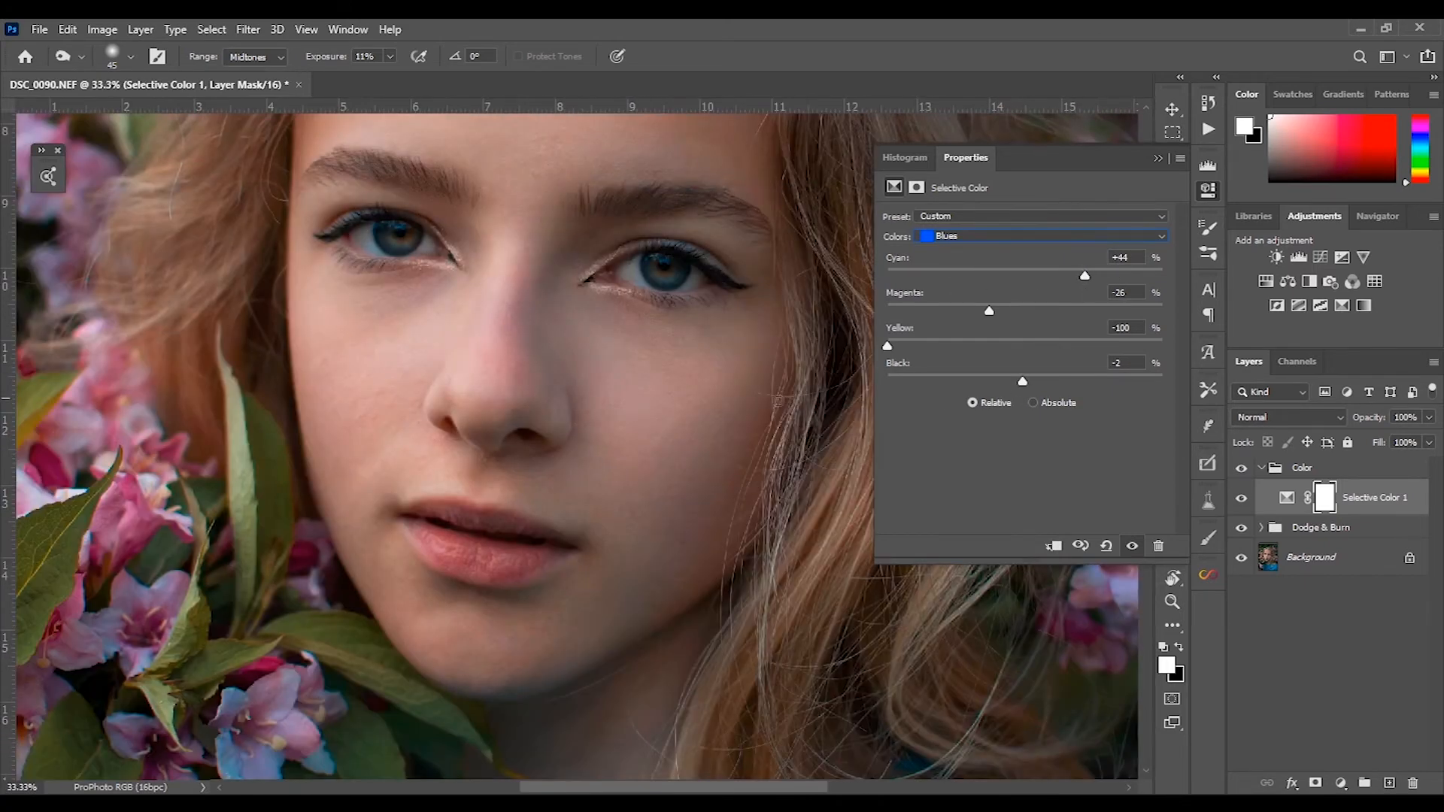
pyautogui.hotkey('ctrl', '-')
# Set the Magentas to cyan -100%, magenta +23% and yellow -51%, and adjust their black for the flowers.
pyautogui.click(1042, 237)
pyautogui.click(987, 324)
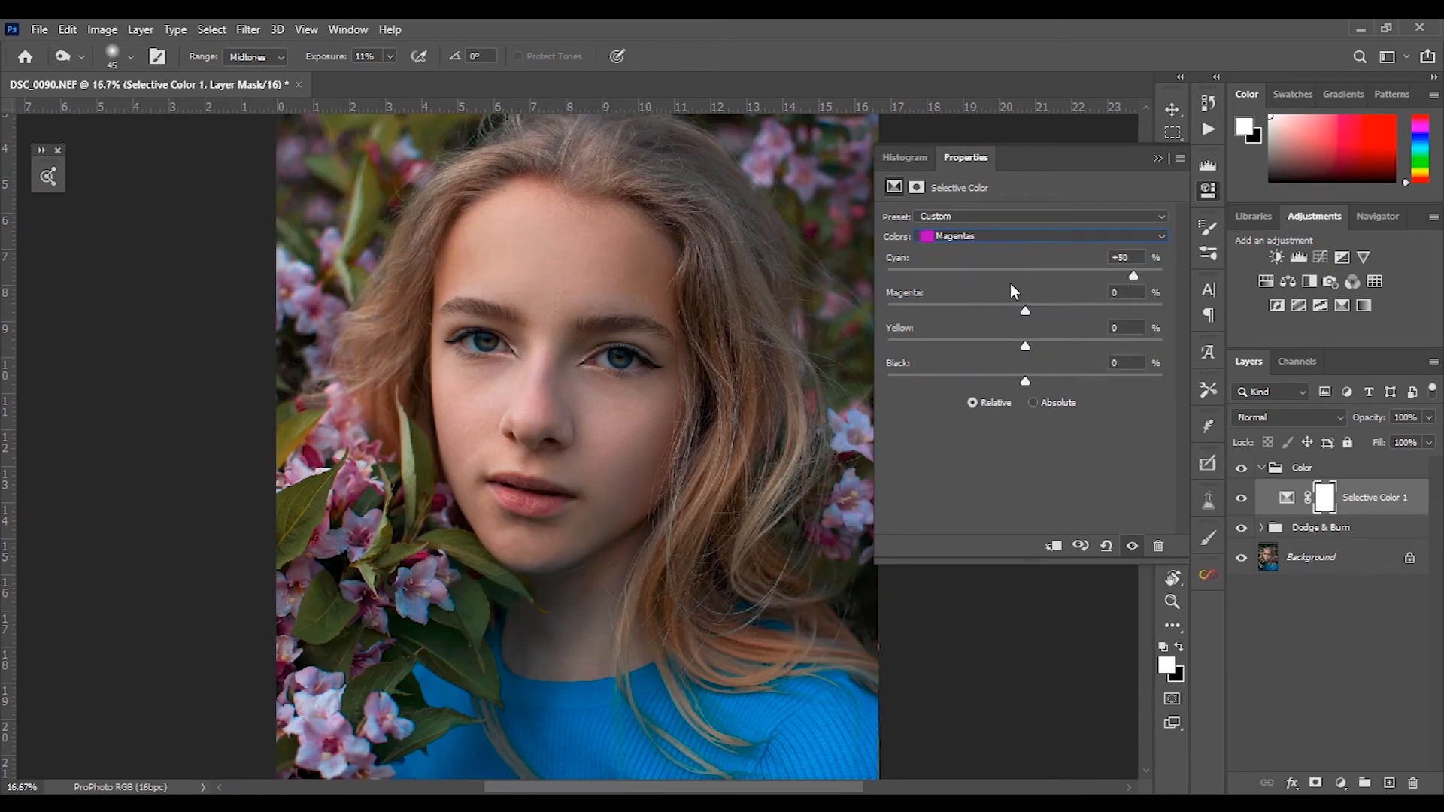
pyautogui.moveTo(1027, 311); pyautogui.dragTo(959, 351)
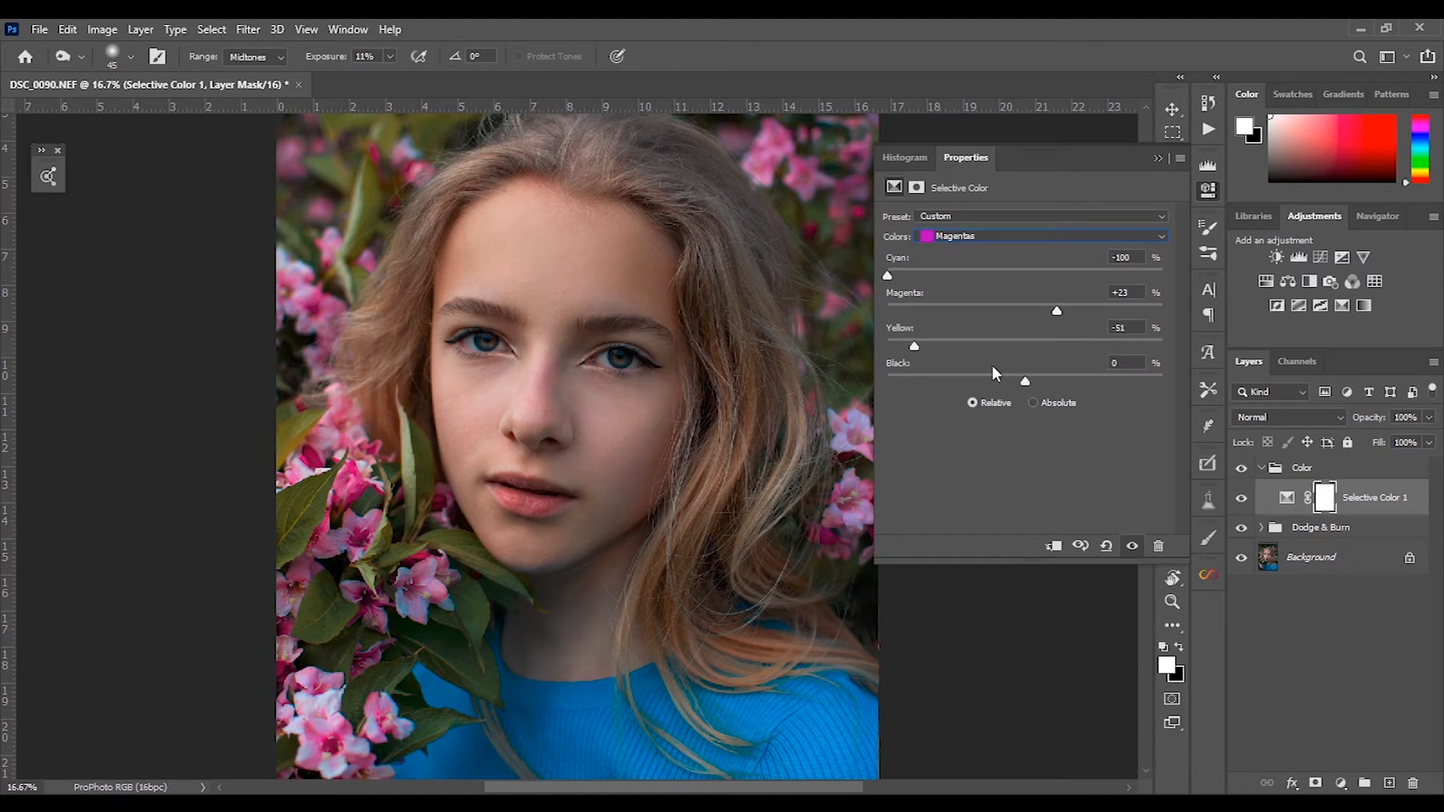
pyautogui.moveTo(1108, 381); pyautogui.dragTo(1053, 384)
pyautogui.click(938, 329)
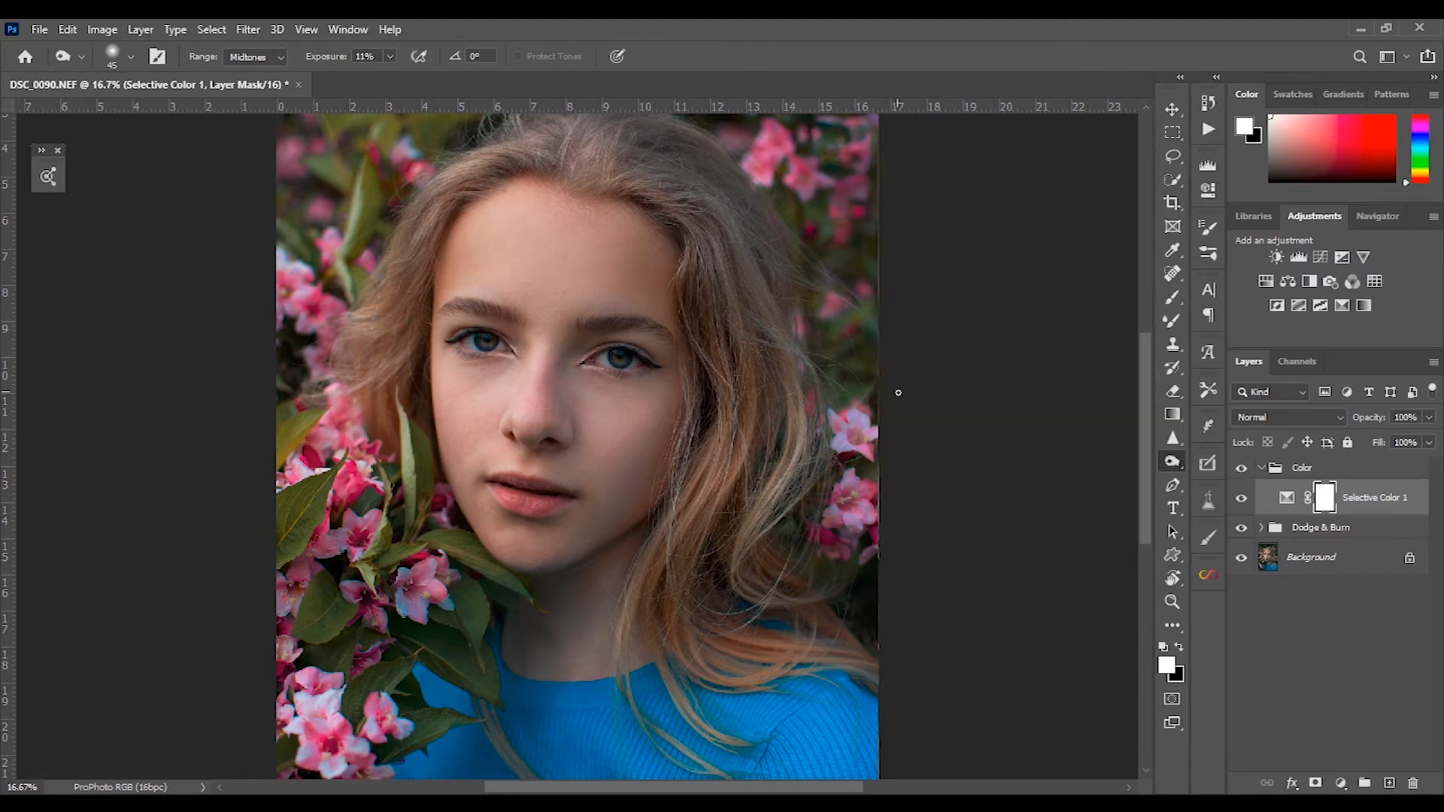
# Compare the whole portrait with and without the Selective Color layer.
pyautogui.hotkey('ctrl', '-')
pyautogui.hotkey('ctrl', '-')
pyautogui.hotkey('ctrl', '+')
pyautogui.click(1242, 502)
pyautogui.click(1242, 502)
pyautogui.click(1242, 502)
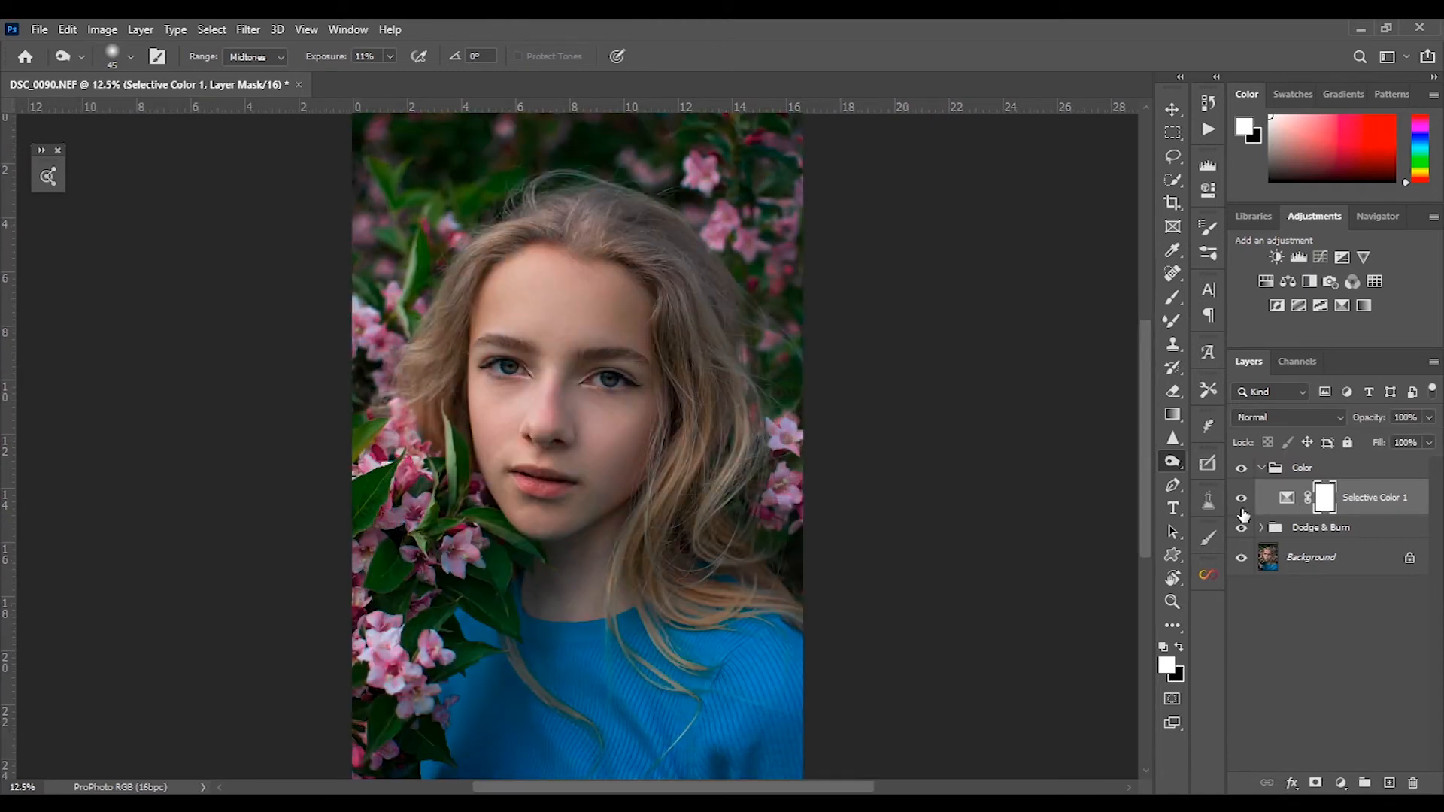
pyautogui.click(1242, 502)
pyautogui.click(1242, 502)
# Add a Curves layer with an anchored shadow point and a lifted highlight point (input 162, output 172), and make the Background layer active.
pyautogui.click(1343, 257)
pyautogui.click(972, 451)
pyautogui.moveTo(1084, 337); pyautogui.dragTo(1073, 342)
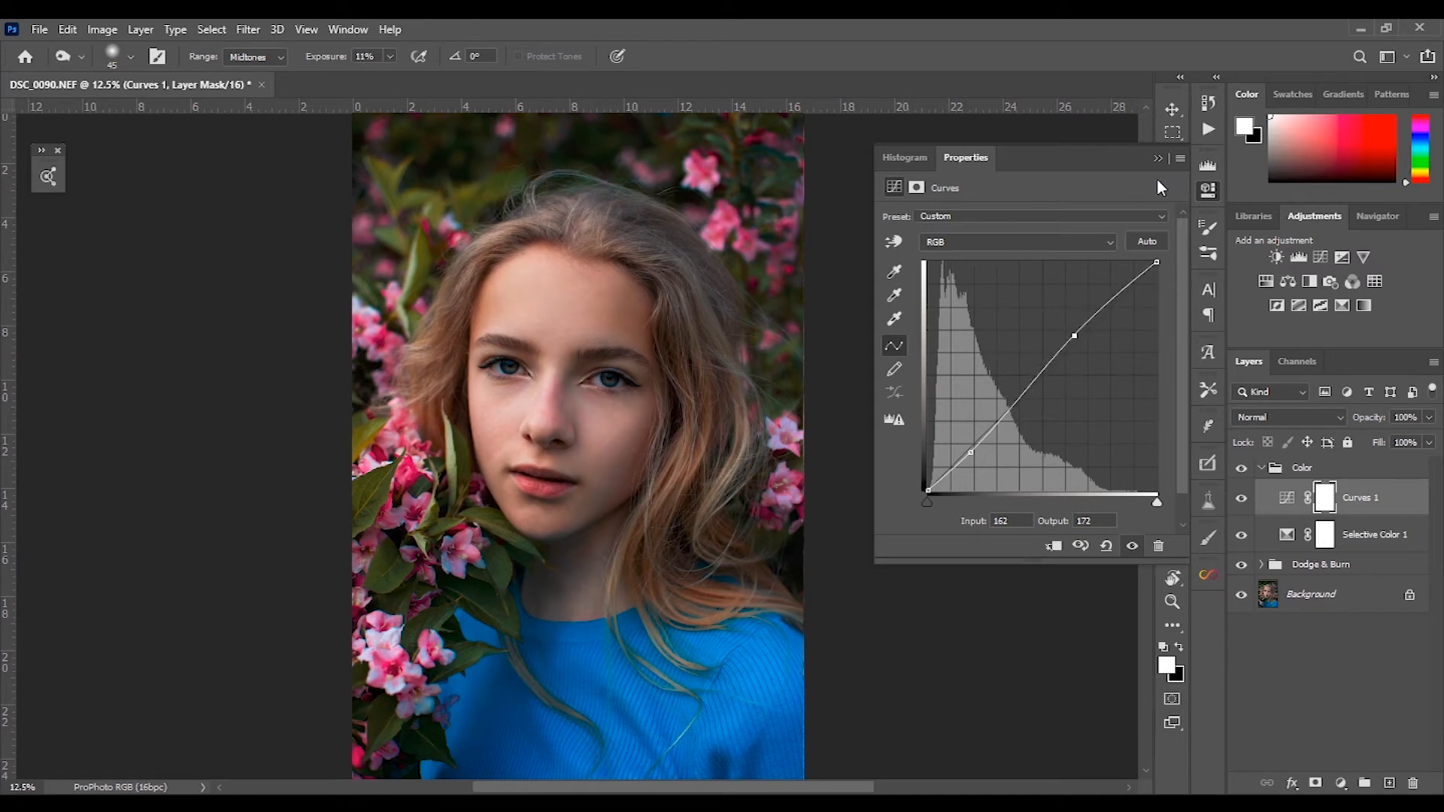
pyautogui.click(1158, 159)
pyautogui.click(1273, 602)
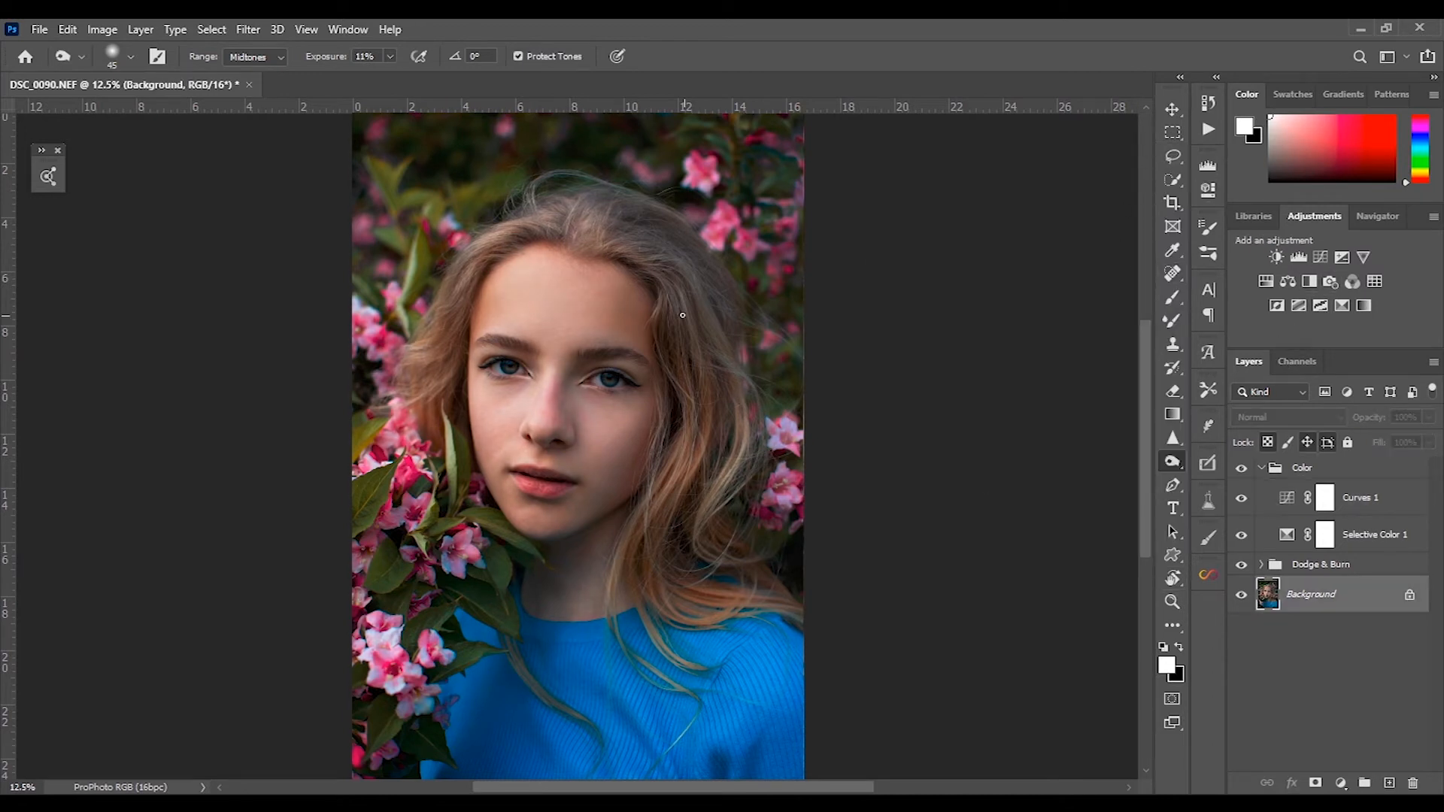
pyautogui.press('m')
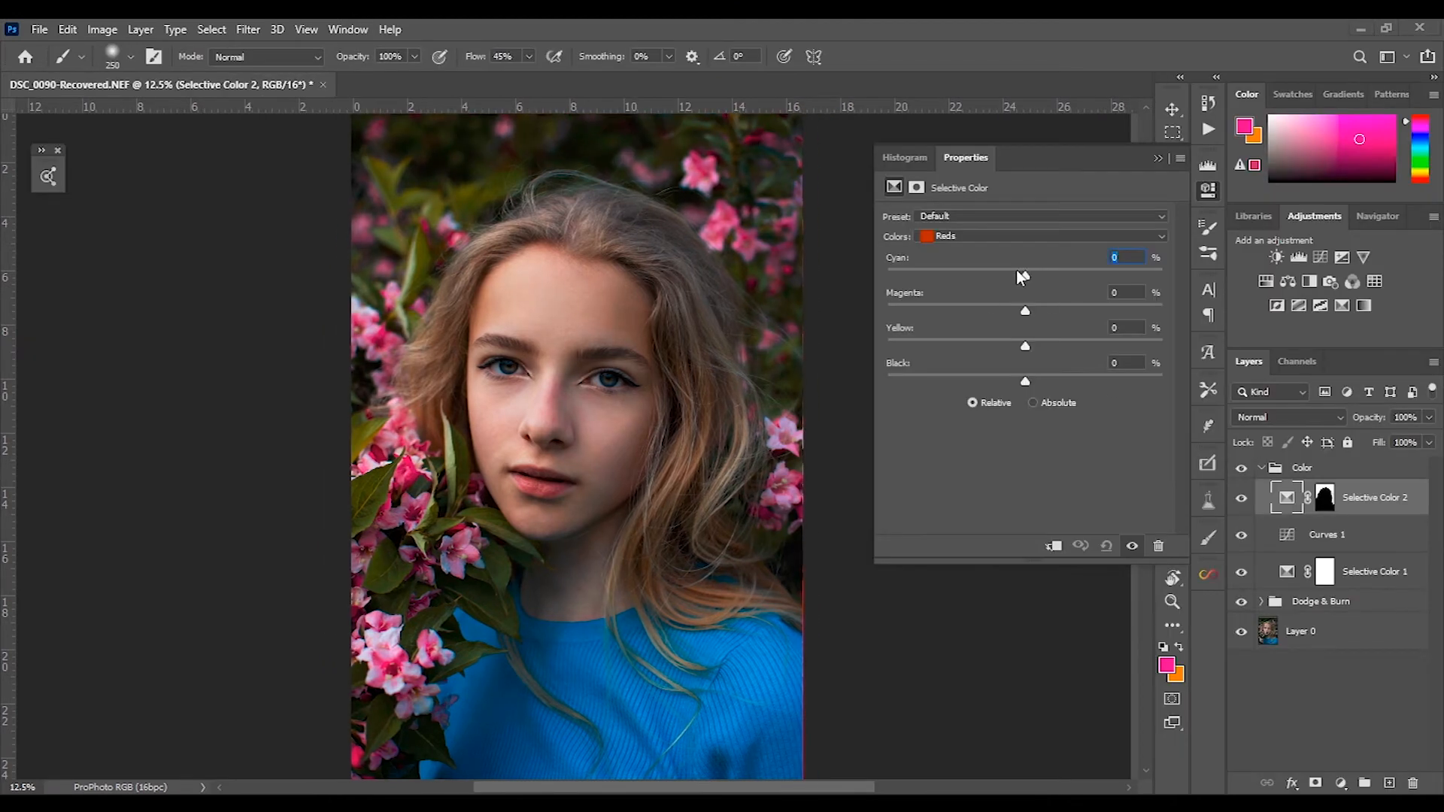
# Set the Reds of the masked Selective Color 2 layer to cyan -32% and magenta +34%, lower yellow and adjust black.
pyautogui.moveTo(1013, 274); pyautogui.dragTo(911, 276)
pyautogui.moveTo(1025, 315); pyautogui.dragTo(944, 351)
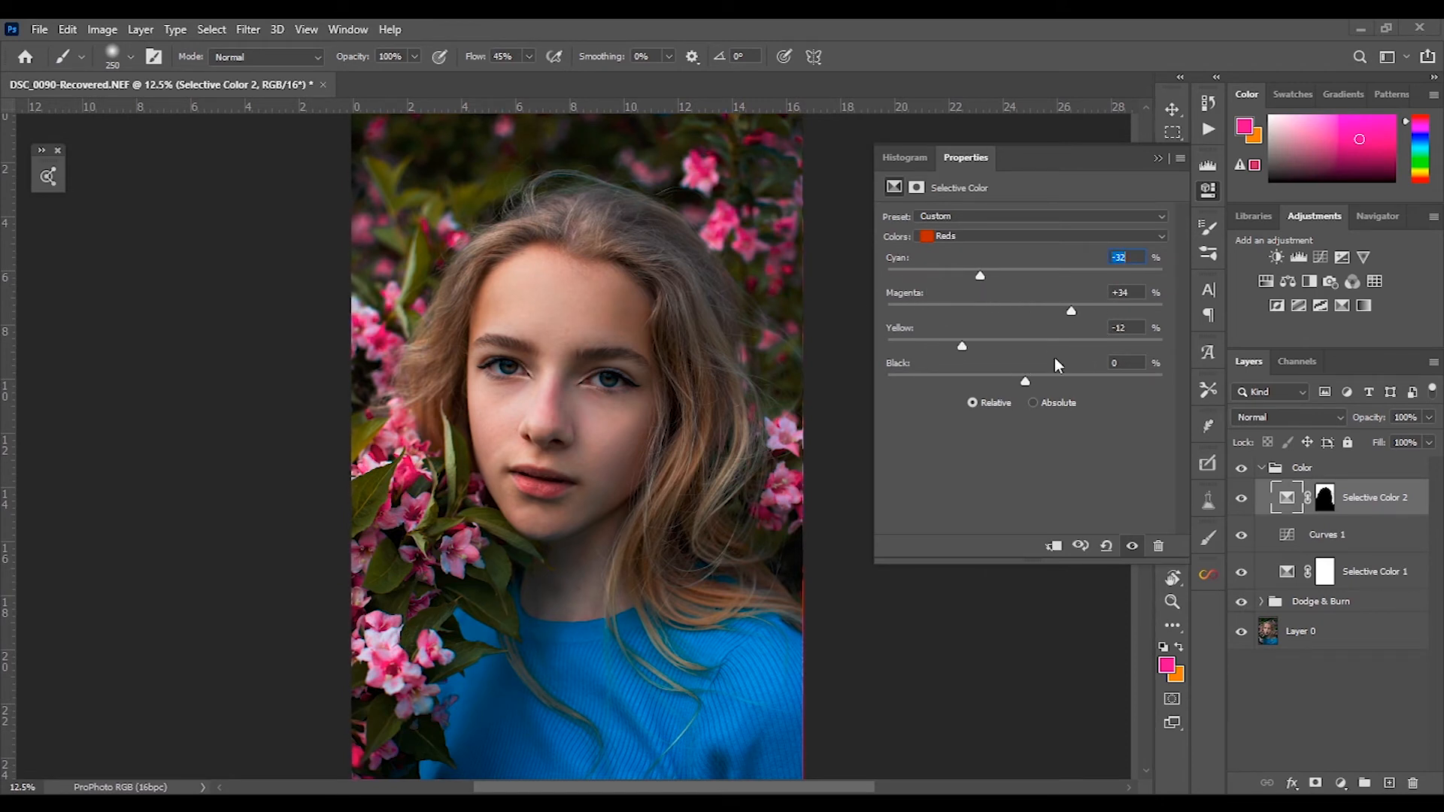
pyautogui.moveTo(1041, 388); pyautogui.dragTo(1085, 392)
# Set the Yellows of the Selective Color 2 layer to cyan -48% and adjust their magenta.
pyautogui.click(978, 236)
pyautogui.click(978, 266)
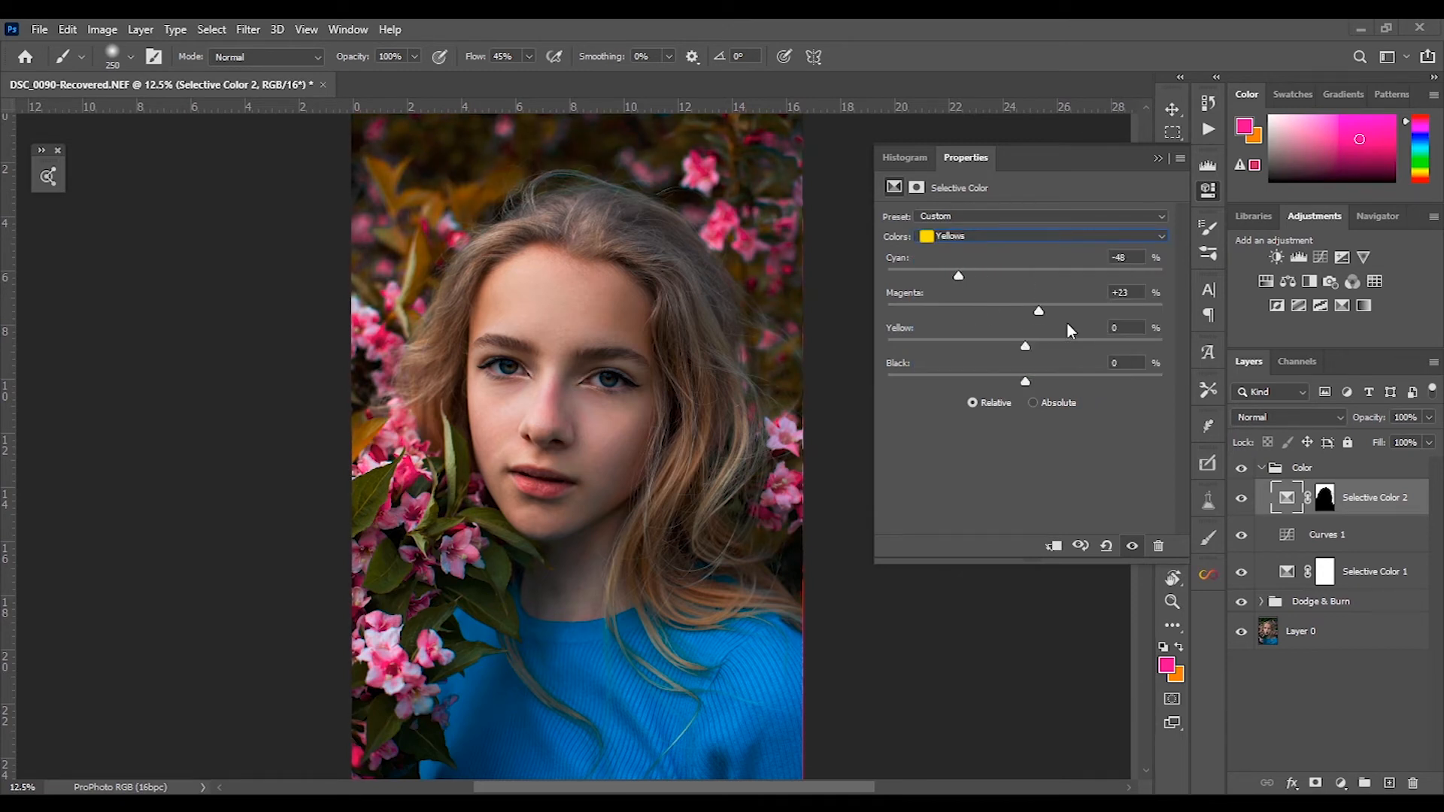
pyautogui.moveTo(1017, 311); pyautogui.dragTo(1030, 311)
# Set the Neutrals of the Selective Color 2 layer to magenta -1% and yellow 0%.
pyautogui.click(1016, 238)
pyautogui.click(999, 281)
pyautogui.click(1053, 237)
pyautogui.click(990, 353)
pyautogui.moveTo(1028, 313)
pyautogui.mouseDown()
pyautogui.moveTo(1004, 314)
pyautogui.moveTo(1030, 321)
pyautogui.mouseUp()
pyautogui.doubleClick(908, 293)
pyautogui.doubleClick(900, 325)
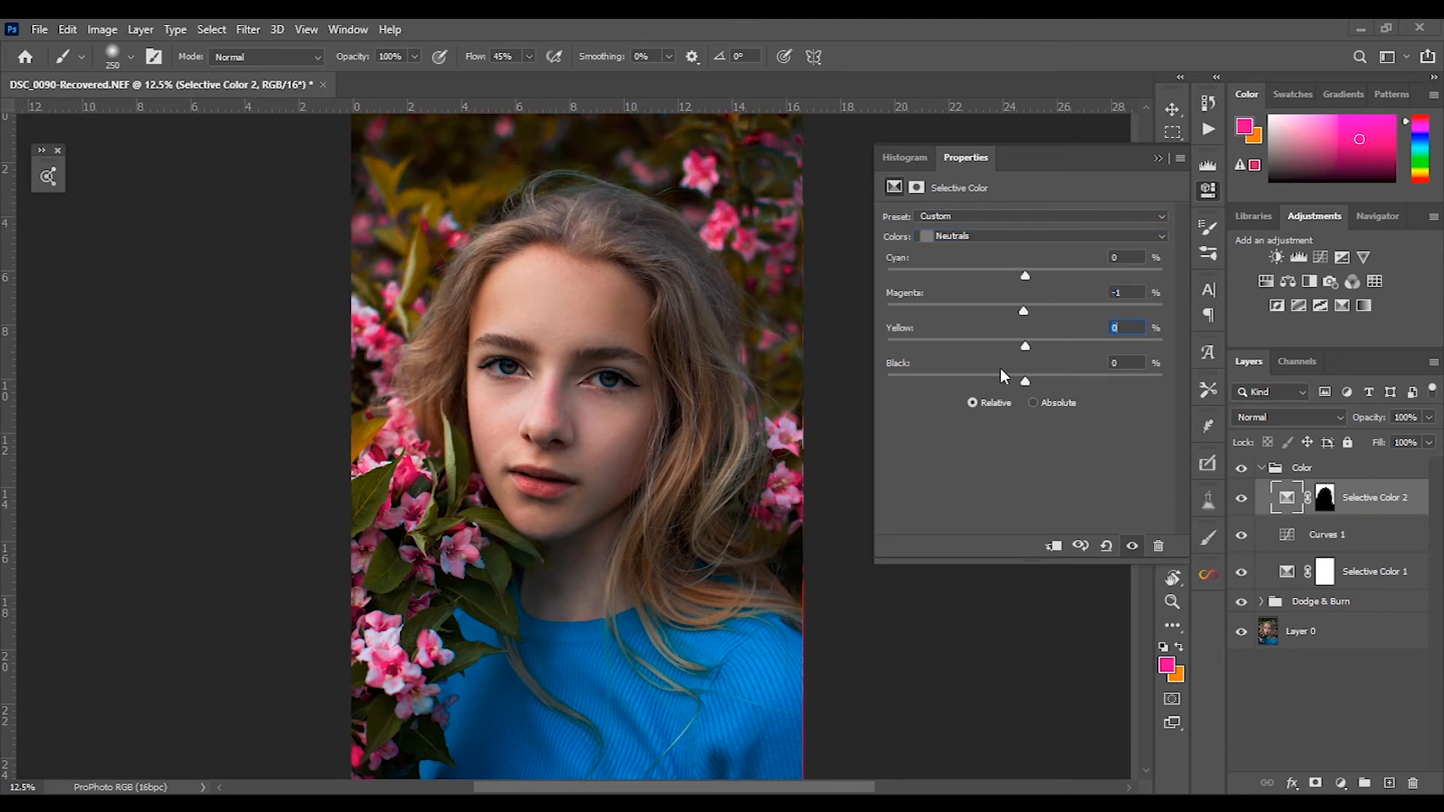
# Adjust the cyan, magenta and yellow of the Blues in the Selective Color 2 layer.
pyautogui.click(992, 237)
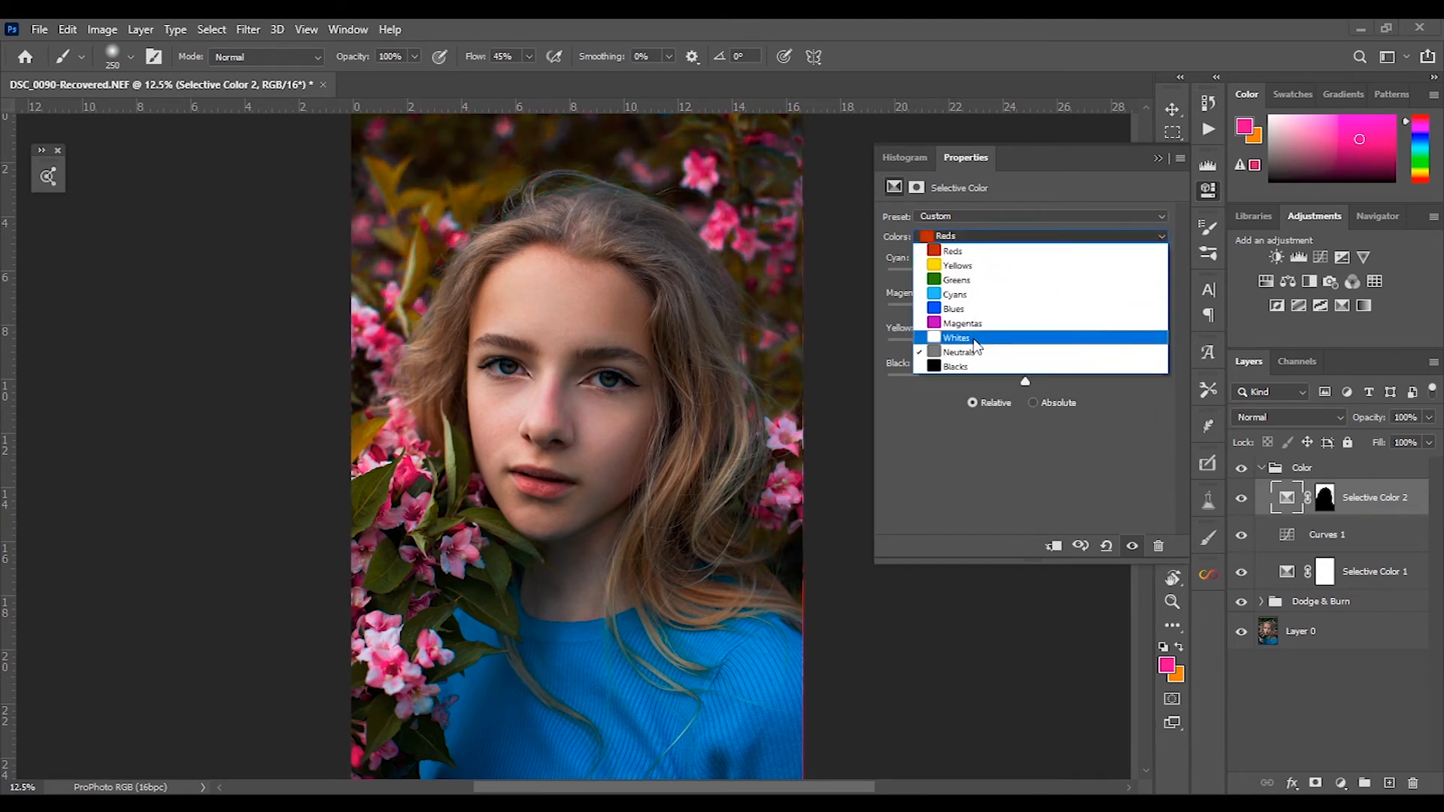
pyautogui.click(978, 308)
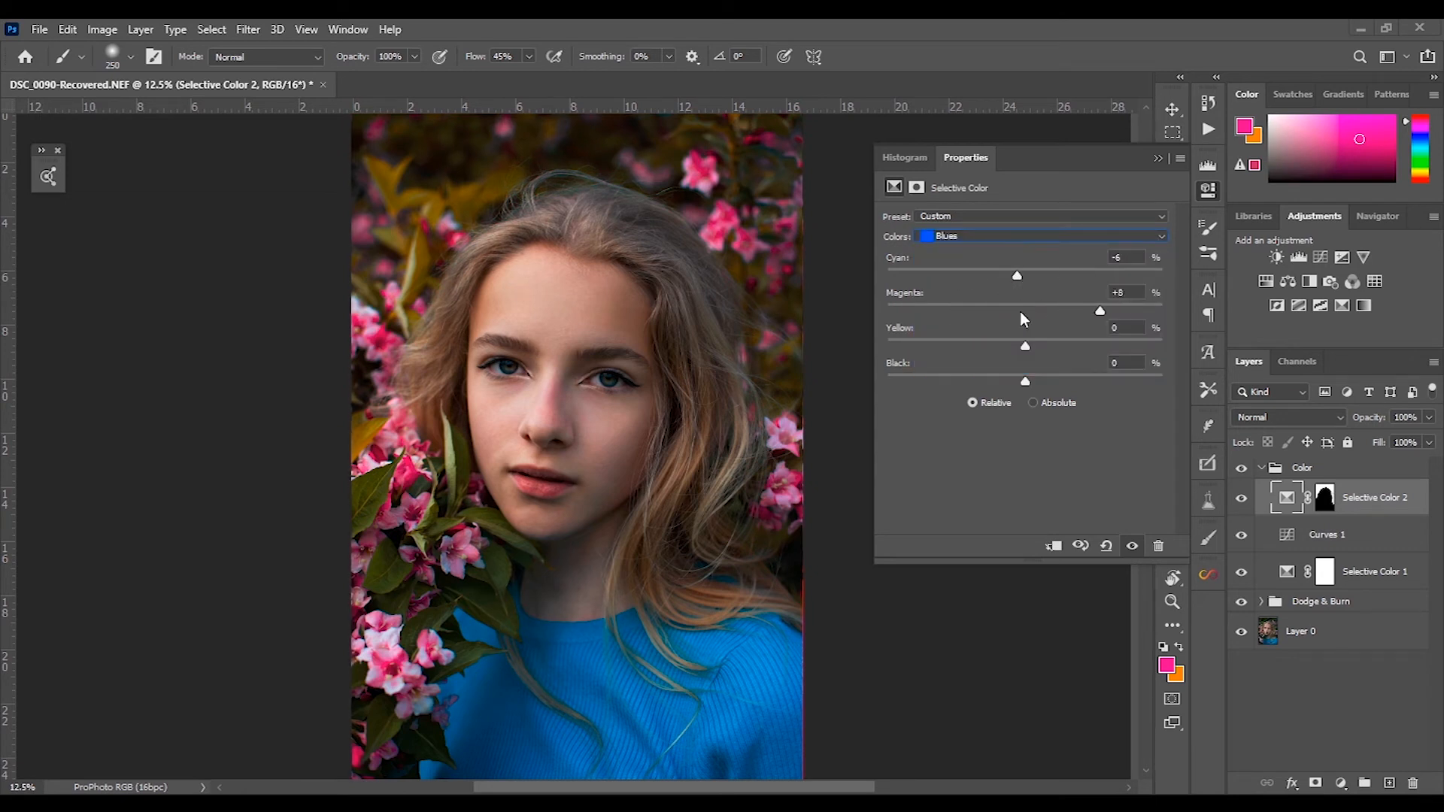
pyautogui.moveTo(1026, 347); pyautogui.dragTo(1047, 348)
pyautogui.moveTo(901, 260); pyautogui.dragTo(906, 260)
pyautogui.moveTo(901, 329); pyautogui.dragTo(903, 330)
# Readjust the yellow of the Reds in the Selective Color 2 layer and collapse its settings.
pyautogui.click(1038, 236)
pyautogui.click(978, 257)
pyautogui.moveTo(979, 338); pyautogui.dragTo(1072, 350)
pyautogui.click(1158, 158)
# Paint white on the Selective Color 2 mask over the flowers and leaves beside the sweater with a 500 px brush at 55% flow.
pyautogui.click(1320, 503)
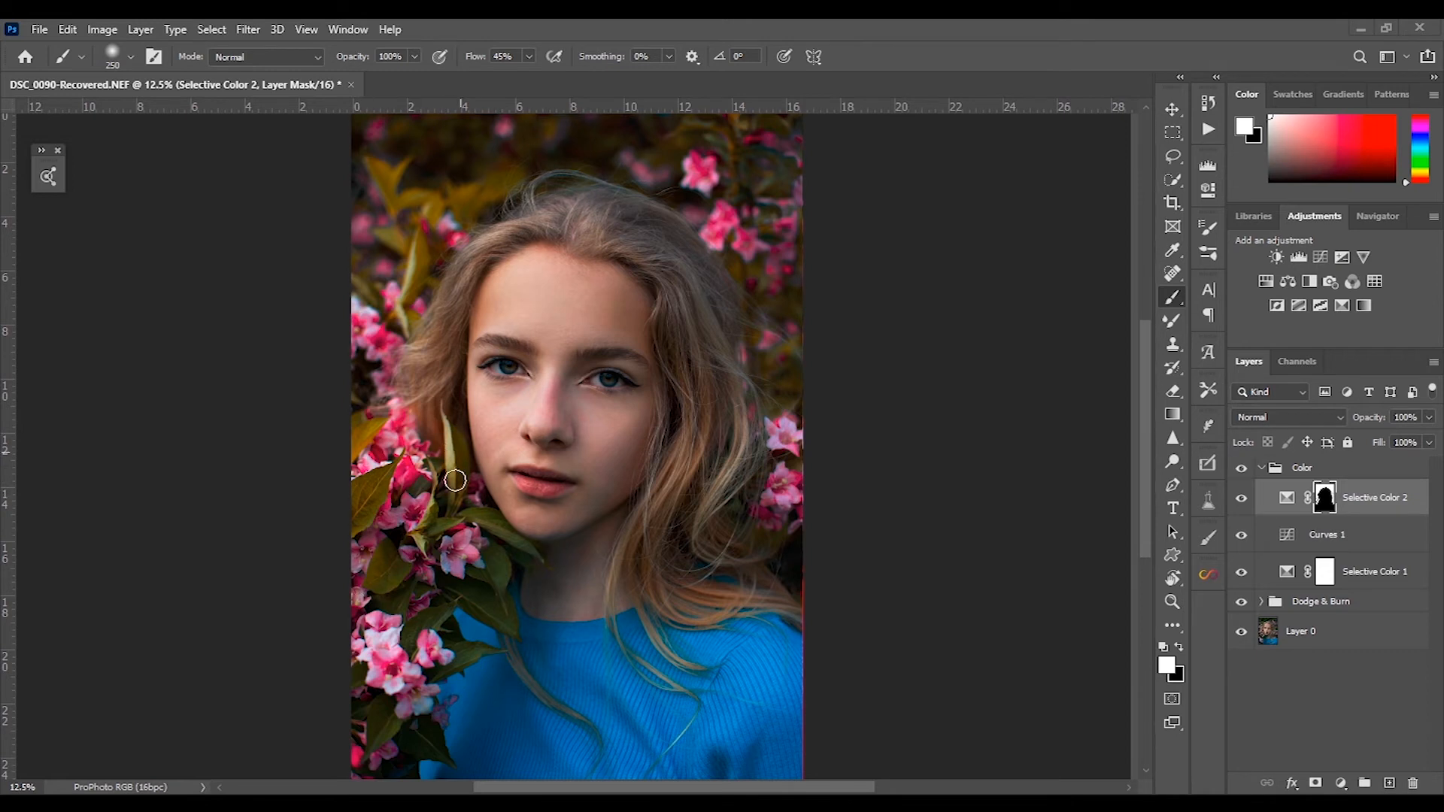
pyautogui.press(']')
pyautogui.press(']')
pyautogui.press(']')
pyautogui.press(']')
pyautogui.press(']')
pyautogui.press(']')
pyautogui.press('[')
pyautogui.press('[')
pyautogui.press('[')
pyautogui.press('[')
pyautogui.press('[')
pyautogui.press(']')
pyautogui.press(']')
pyautogui.press(']')
pyautogui.moveTo(381, 599); pyautogui.dragTo(354, 451)
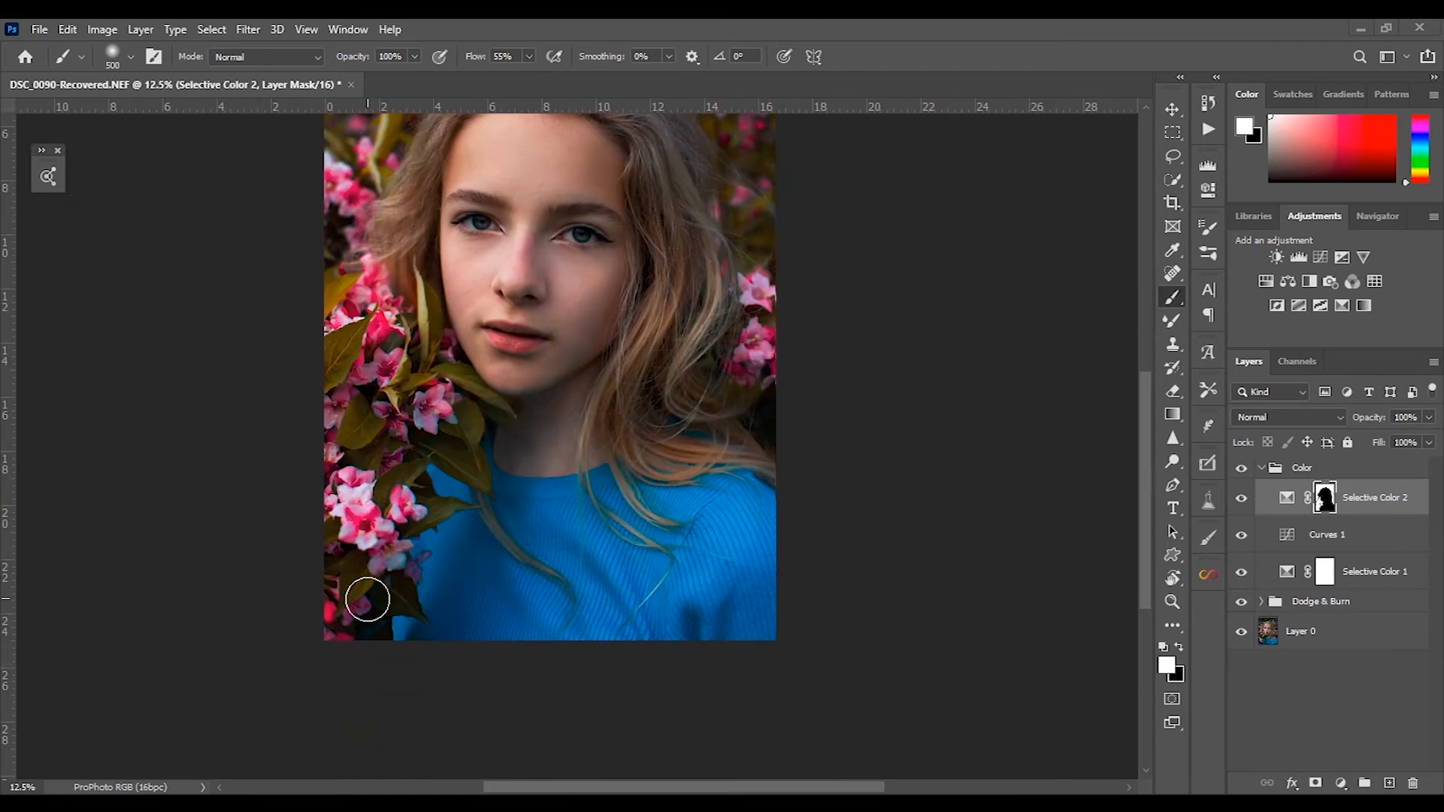
# Compare the whole portrait with and without the Color group.
pyautogui.hotkey('ctrl', '-')
pyautogui.hotkey('ctrl', '+')
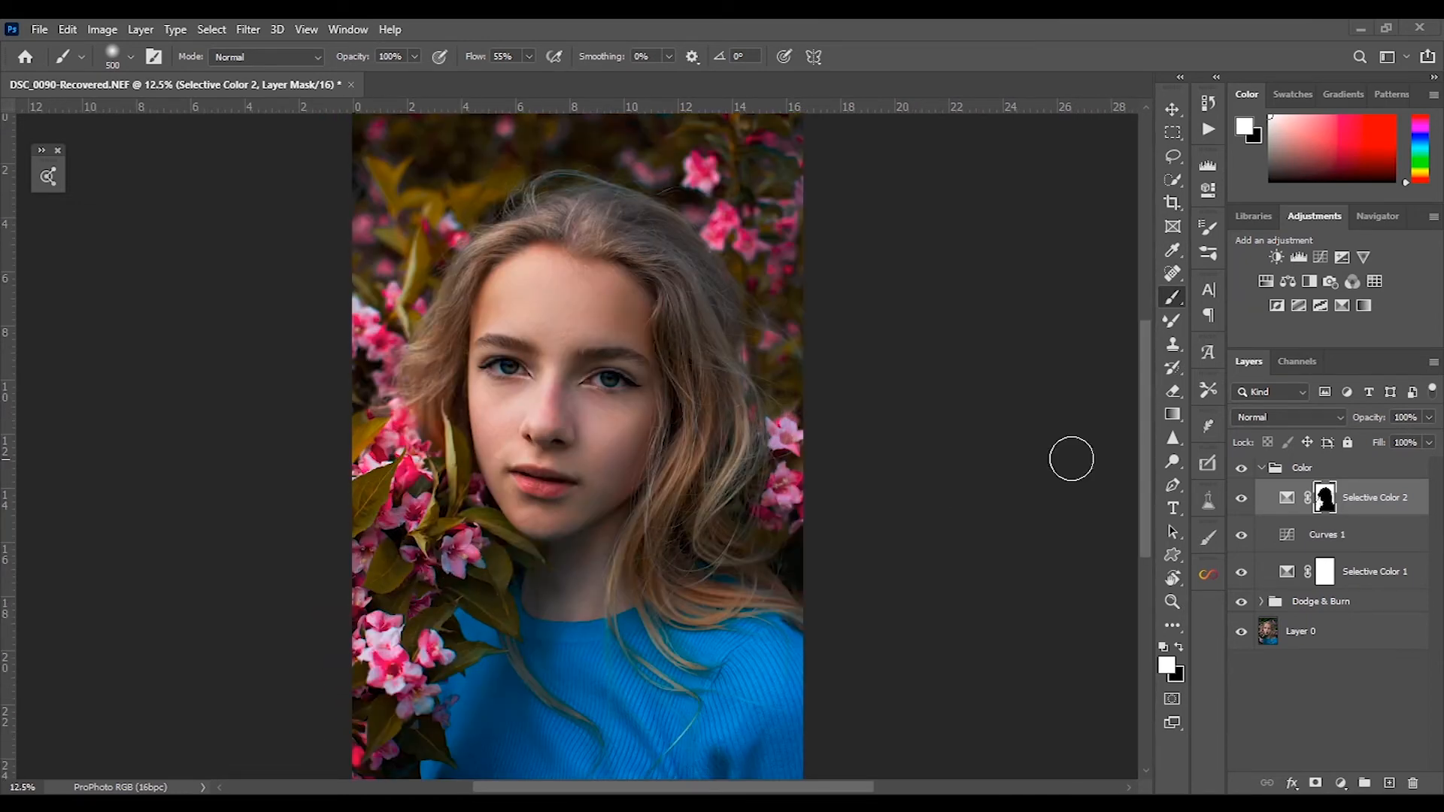
pyautogui.click(1242, 469)
pyautogui.click(1241, 469)
pyautogui.click(1241, 468)
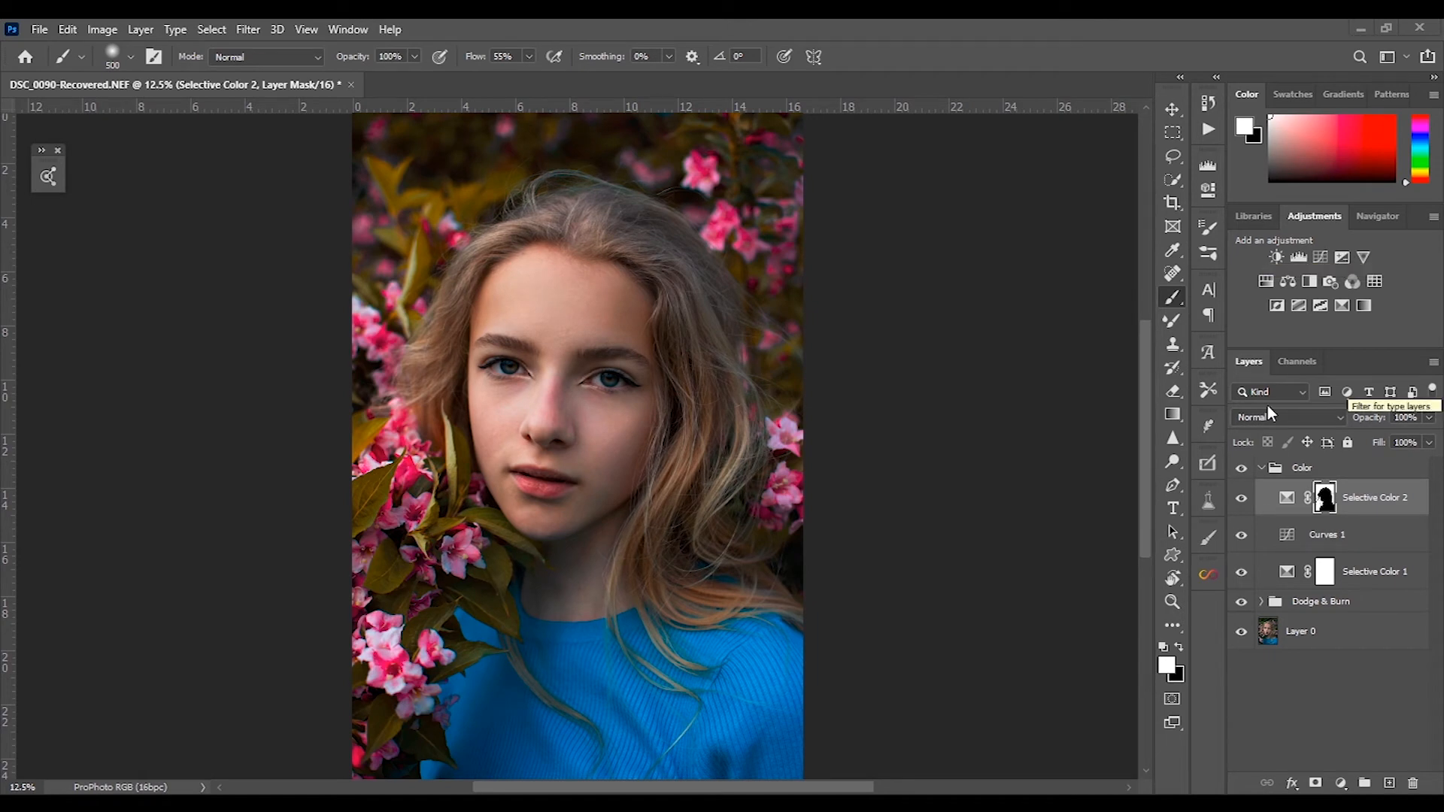
# Add a Brightness/Contrast layer in Luminosity mode with brightness at 3 and contrast at -6.
pyautogui.click(1276, 257)
pyautogui.click(1284, 418)
pyautogui.click(1255, 771)
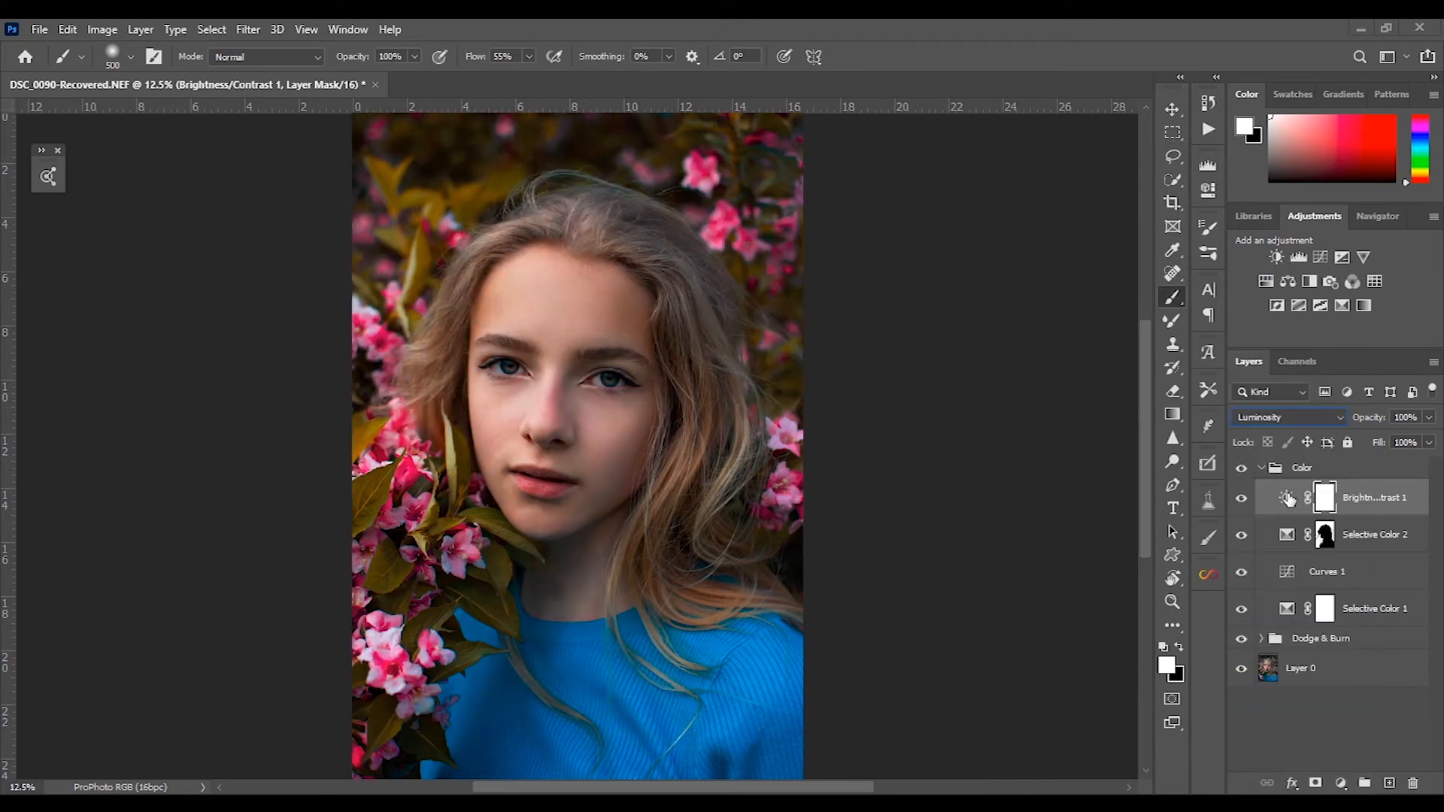
pyautogui.doubleClick(1287, 498)
pyautogui.moveTo(1037, 265)
pyautogui.mouseDown()
pyautogui.moveTo(1048, 269)
pyautogui.moveTo(1008, 304)
pyautogui.moveTo(1031, 272)
pyautogui.mouseUp()
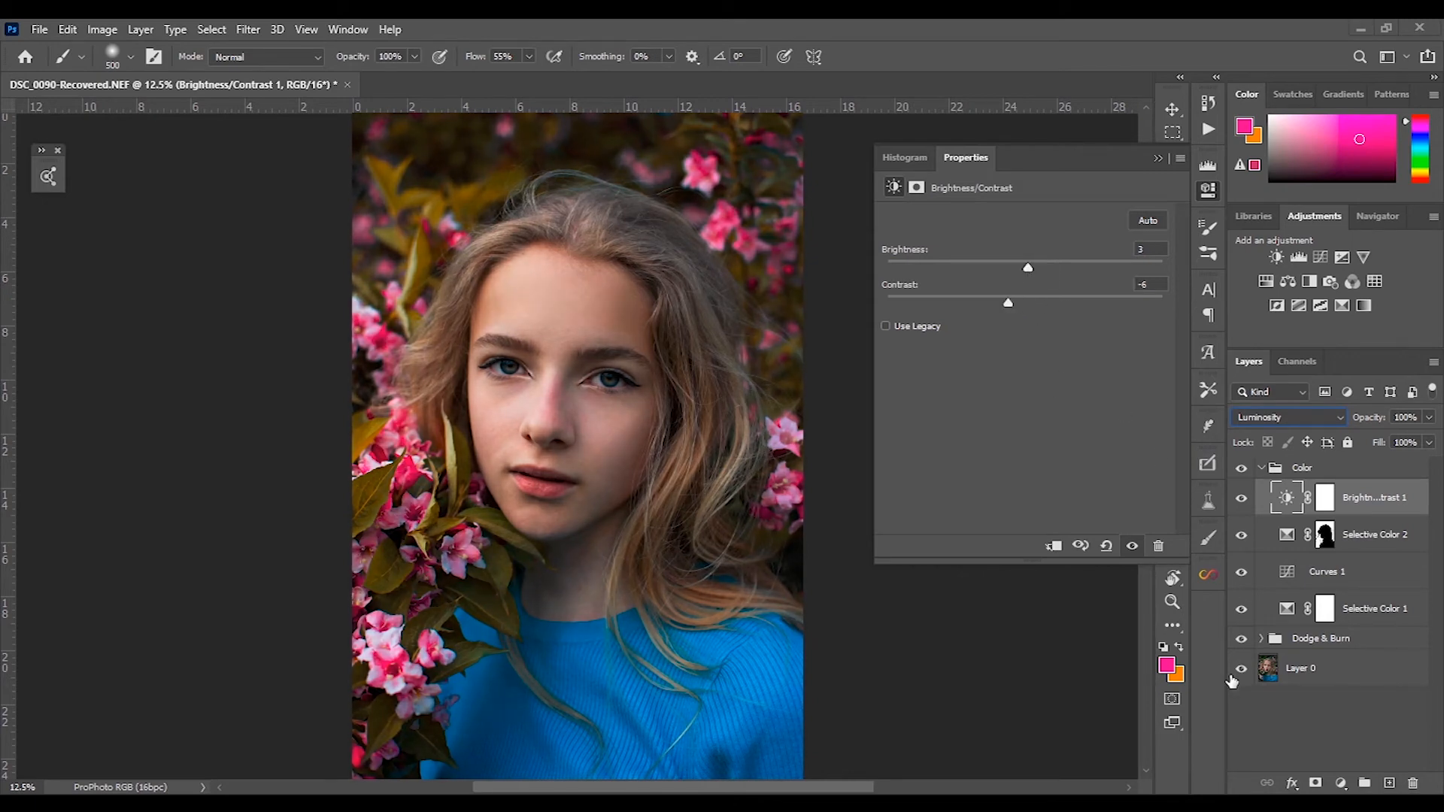
# Compare with the original photo and readjust the Brightness/Contrast layer to brightness 12 and contrast -9.
pyautogui.keyDown('alt'); pyautogui.click(1241, 668); pyautogui.keyUp('alt')
pyautogui.keyDown('alt'); pyautogui.click(1242, 669); pyautogui.keyUp('alt')
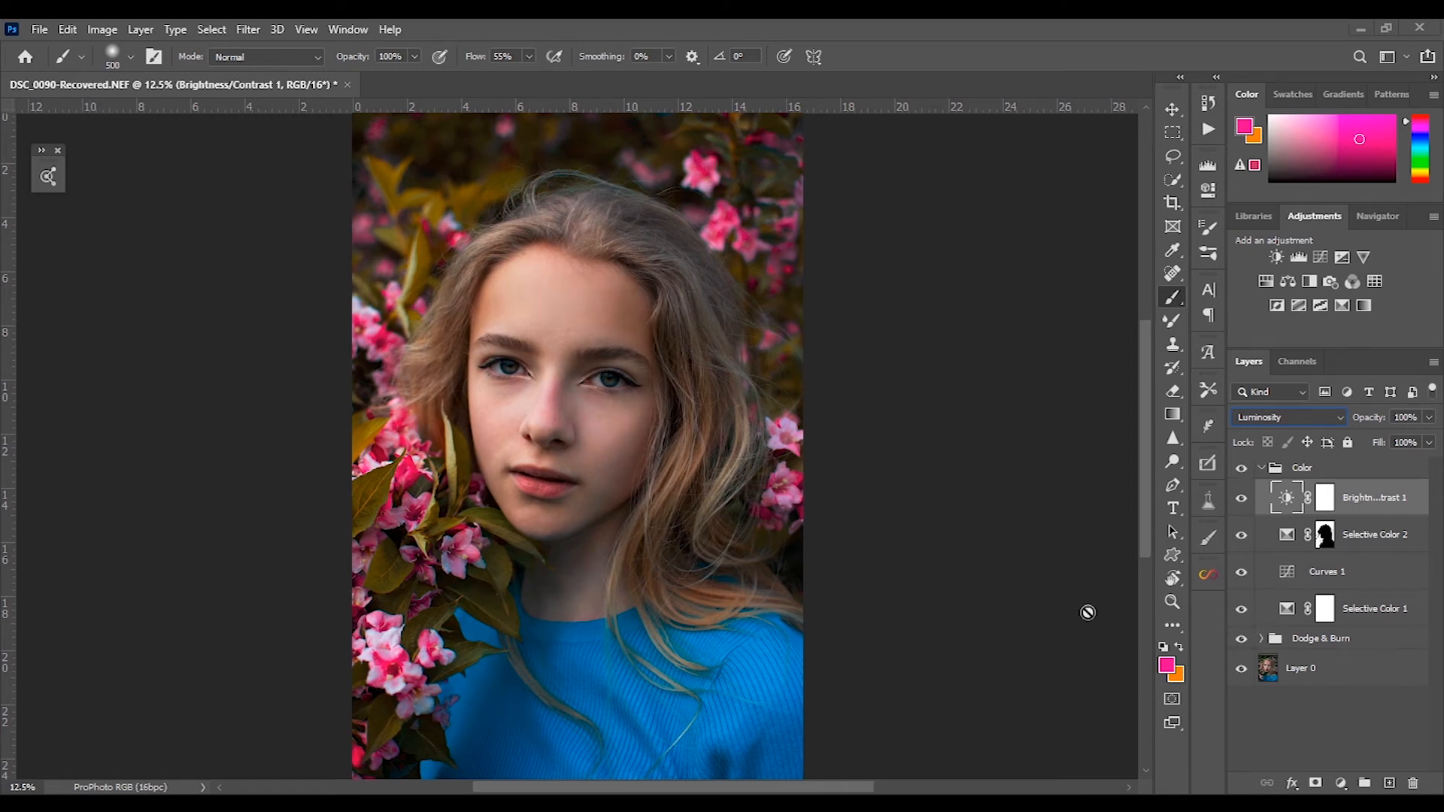
pyautogui.doubleClick(1285, 499)
pyautogui.moveTo(1027, 271); pyautogui.dragTo(1040, 306)
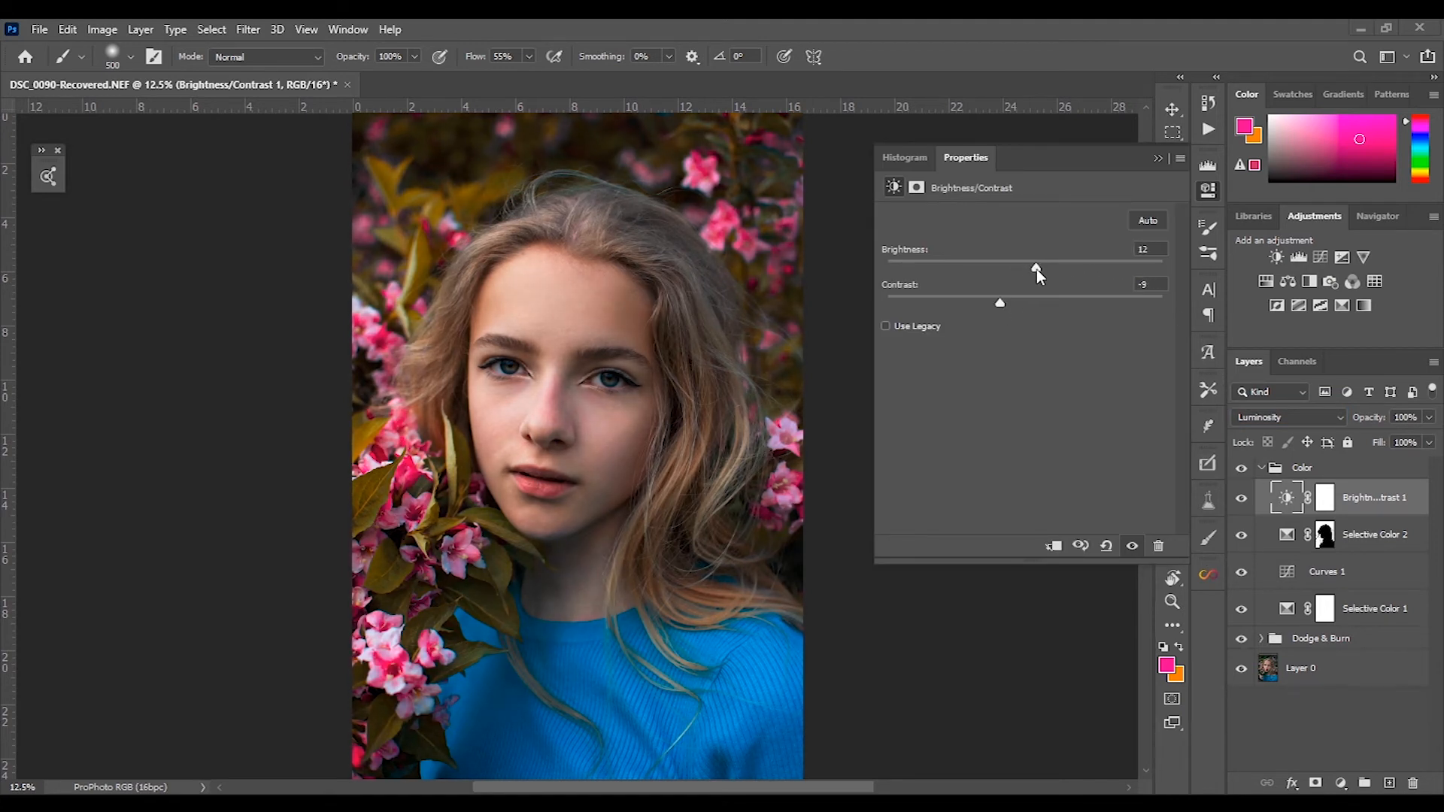
pyautogui.click(1323, 406)
# Add a Vibrance layer with raised vibrance, blend it as Linear Dodge (Add) and invert its mask to black.
pyautogui.click(1364, 258)
pyautogui.moveTo(1027, 237); pyautogui.dragTo(1081, 238)
pyautogui.click(1288, 418)
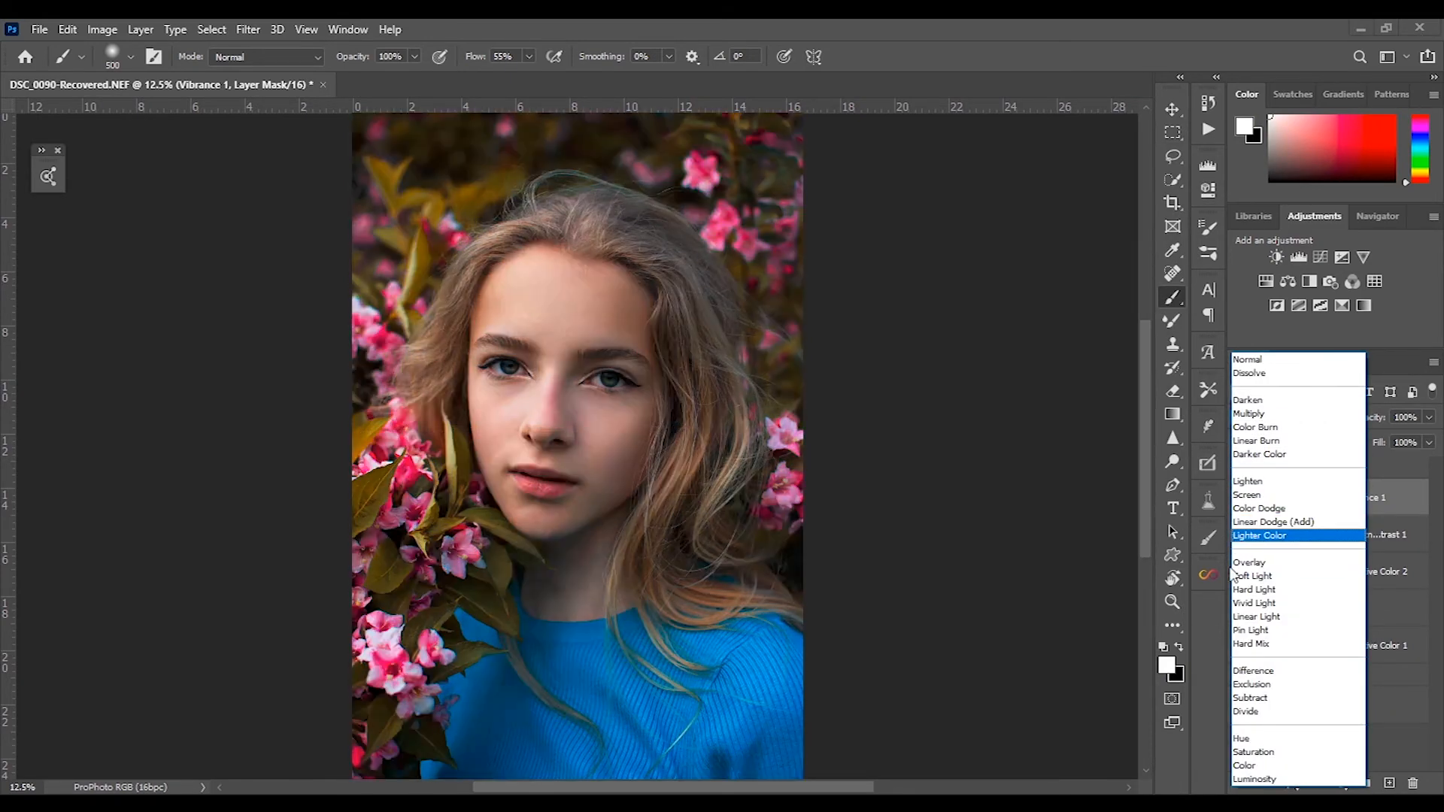
pyautogui.click(1271, 522)
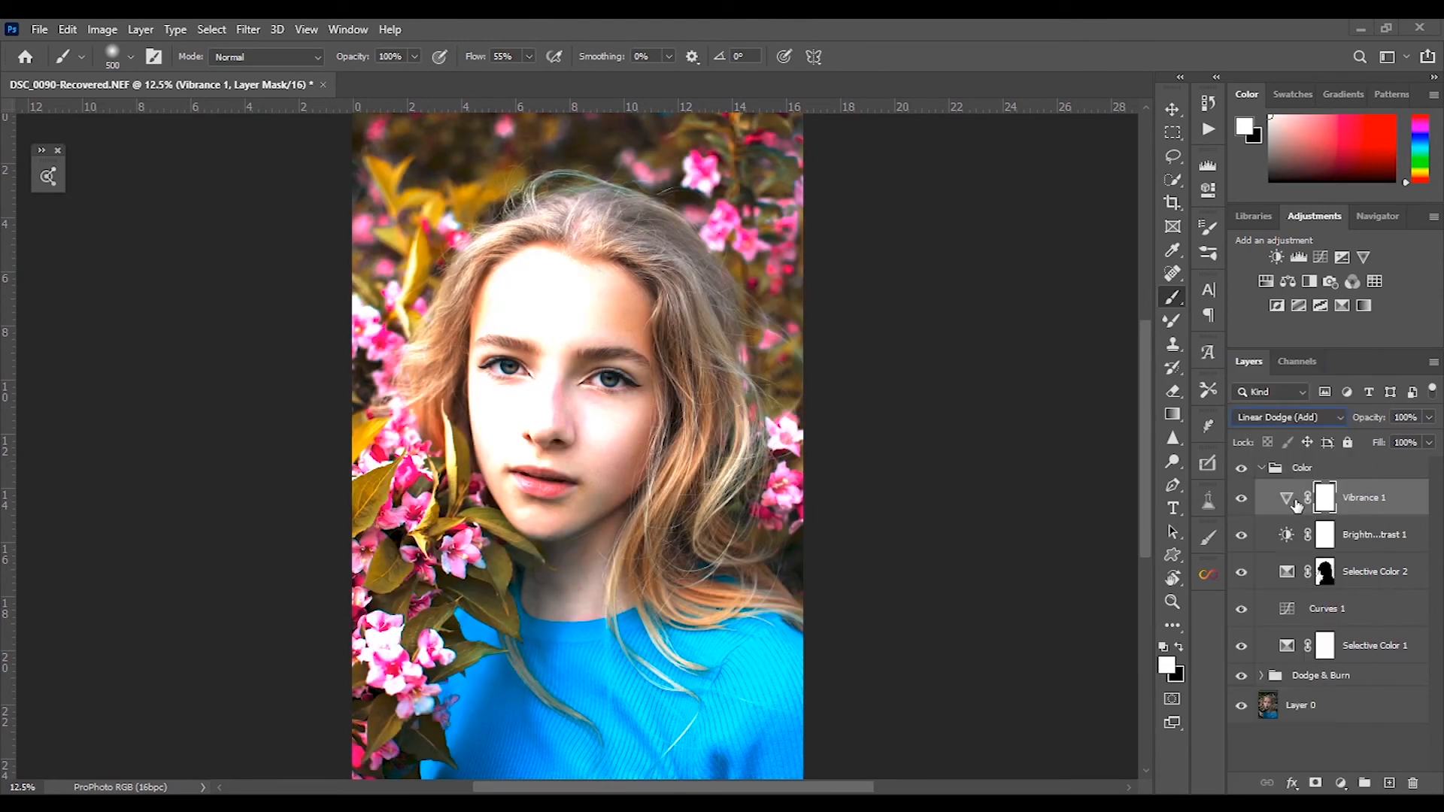
pyautogui.hotkey('ctrl', 'i')
# Paint white on the Vibrance 1 mask over the iris of the eye nearer the long hair strands with a 90 px brush.
pyautogui.scroll(5, 501, 360)
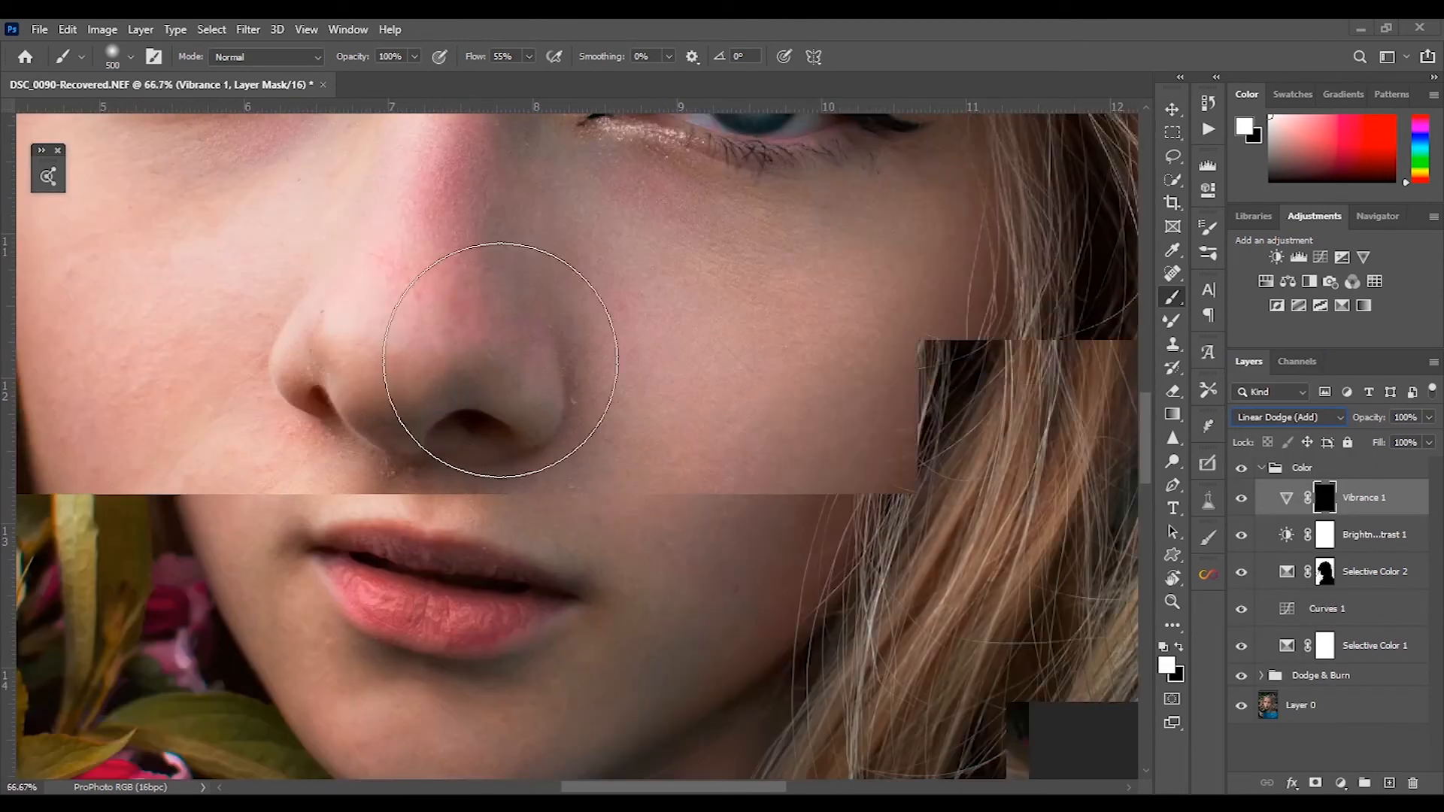
pyautogui.hotkey('ctrl', '-')
pyautogui.press('[')
pyautogui.press('[')
pyautogui.press('[')
pyautogui.press('[')
pyautogui.press('[')
pyautogui.press('[')
pyautogui.press('[')
pyautogui.press('[')
pyautogui.press('[')
pyautogui.press('[')
pyautogui.press(']')
pyautogui.moveTo(686, 182)
pyautogui.mouseDown()
pyautogui.moveTo(735, 174)
pyautogui.moveTo(691, 197)
pyautogui.moveTo(708, 198)
pyautogui.mouseUp()
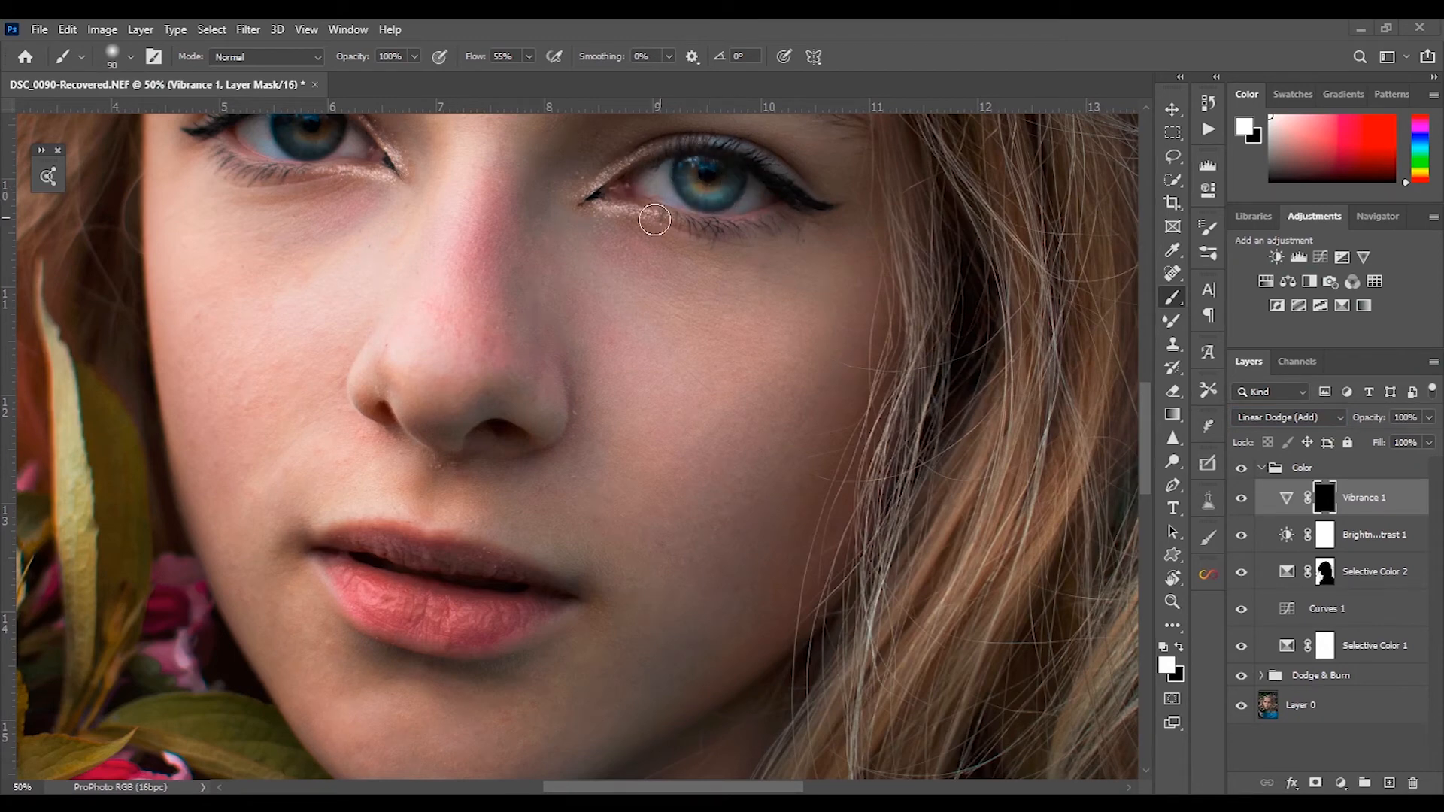
# Paint white on the Vibrance 1 mask over the iris of the eye nearer the flowers.
pyautogui.press('x')
pyautogui.scroll(3, 429, 301)
pyautogui.hscroll(-3, 429, 301)
pyautogui.press(']')
pyautogui.press('x')
pyautogui.press('[')
pyautogui.moveTo(480, 321)
pyautogui.mouseDown()
pyautogui.moveTo(475, 339)
pyautogui.moveTo(477, 313)
pyautogui.mouseUp()
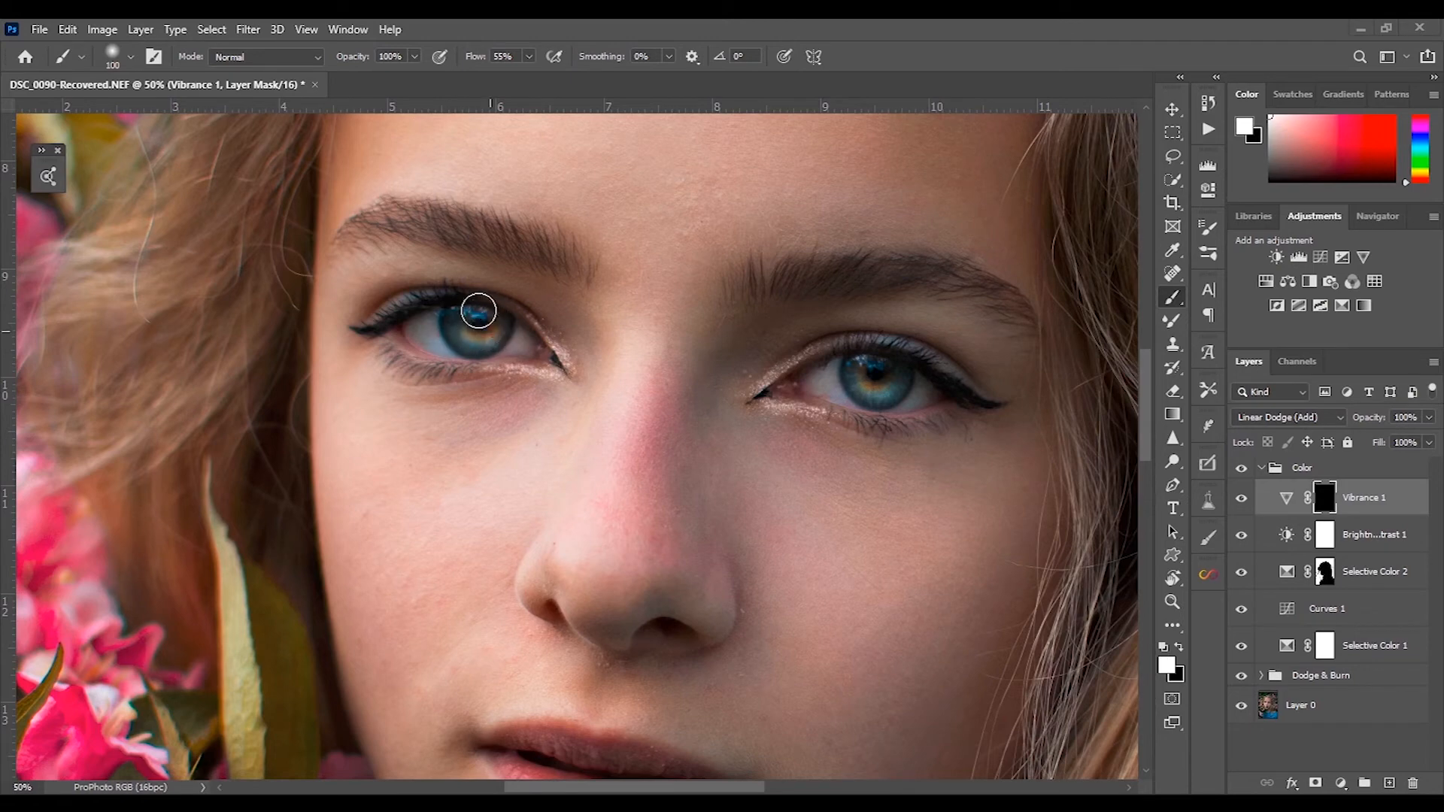
# Lower the Vibrance 1 layer's opacity to 65%, judging the brightened eyes on the whole portrait.
pyautogui.hotkey('ctrl', '-')
pyautogui.hotkey('ctrl', '-')
pyautogui.hotkey('ctrl', '-')
pyautogui.hotkey('ctrl', '-')
pyautogui.hotkey('ctrl', '-')
pyautogui.hotkey('ctrl', '-')
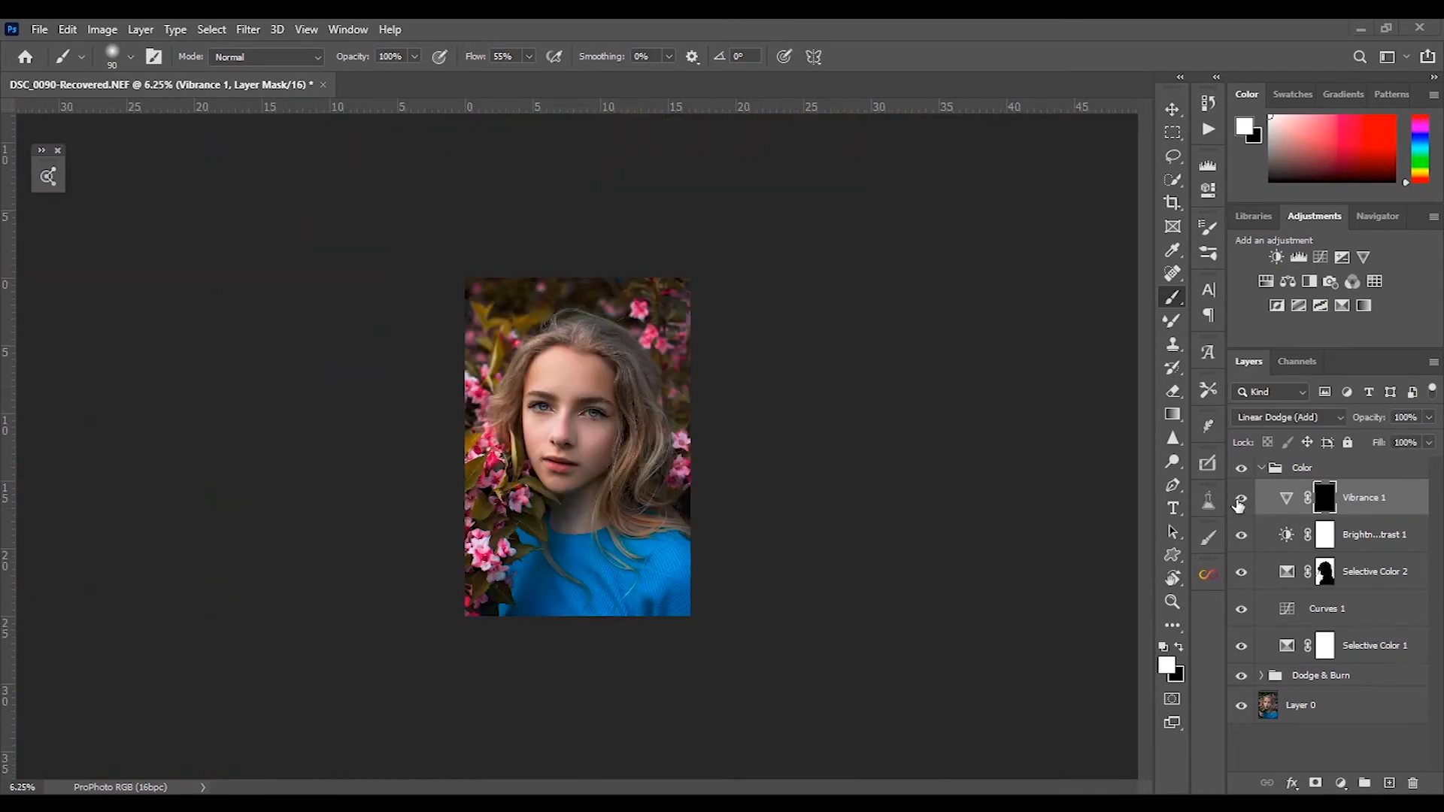
pyautogui.hotkey('ctrl', '+')
pyautogui.hotkey('ctrl', '+')
pyautogui.moveTo(1371, 418); pyautogui.dragTo(1343, 423)
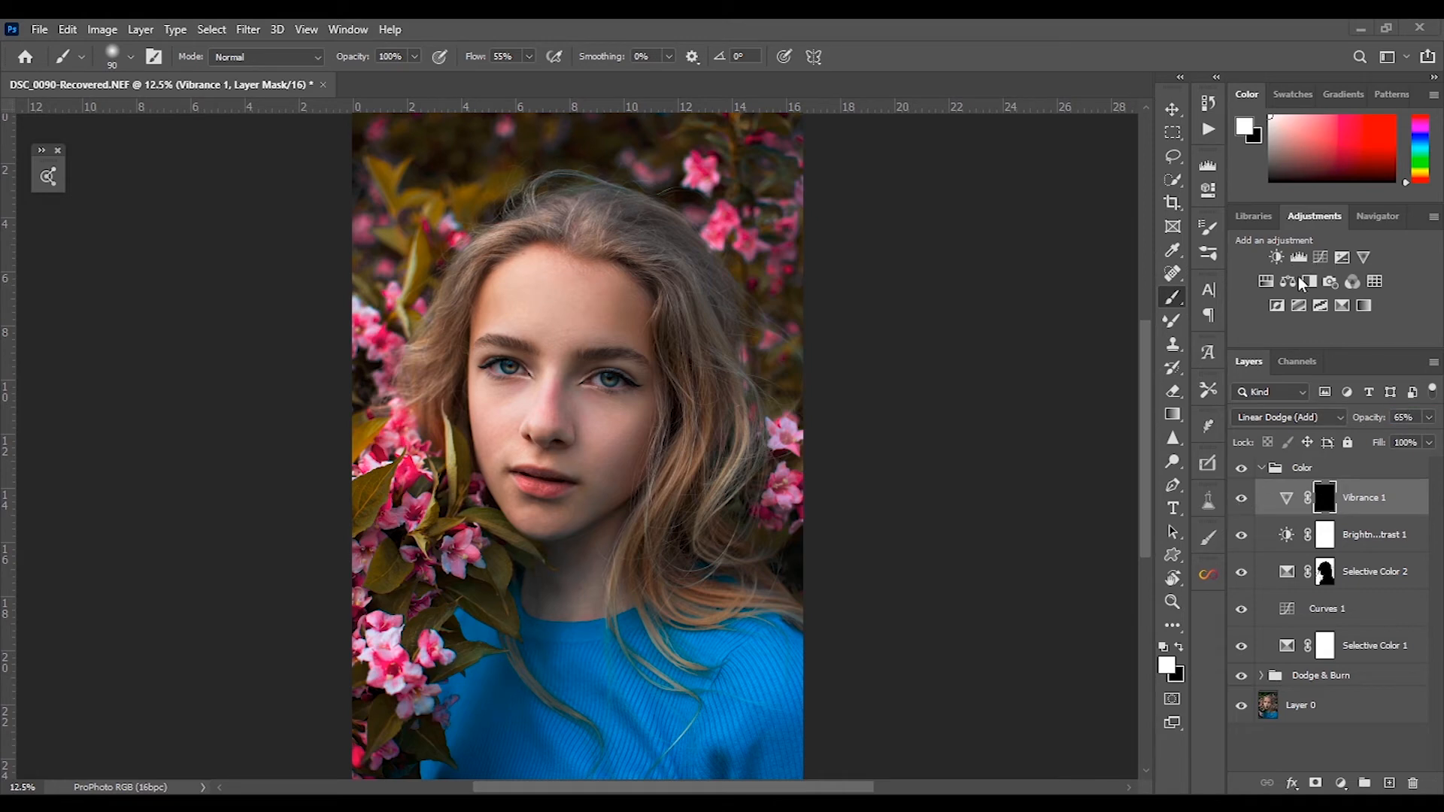
# Add a second Vibrance layer with raised saturation, try Luminosity blending and set its blend mode to Color.
pyautogui.click(1364, 257)
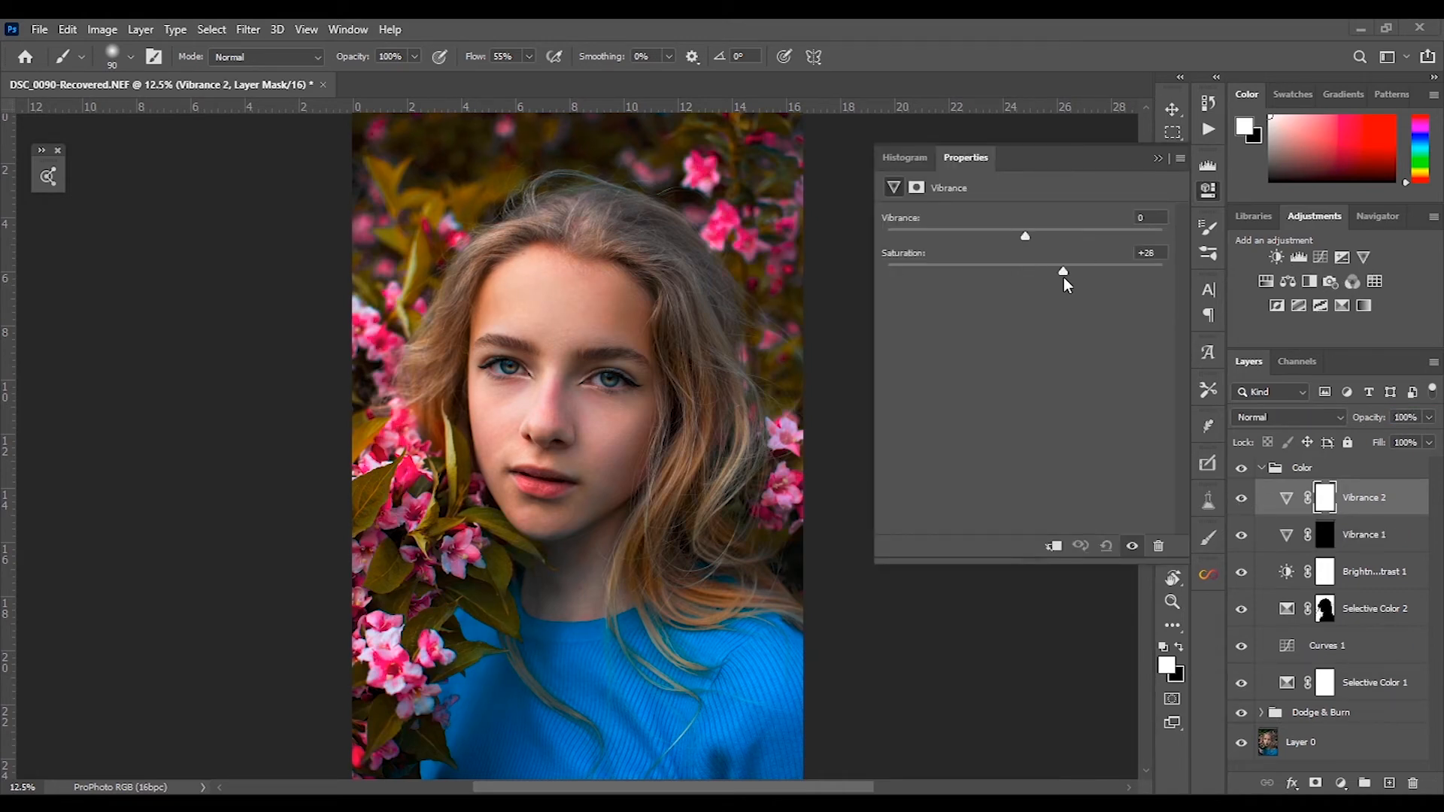
pyautogui.click(1288, 417)
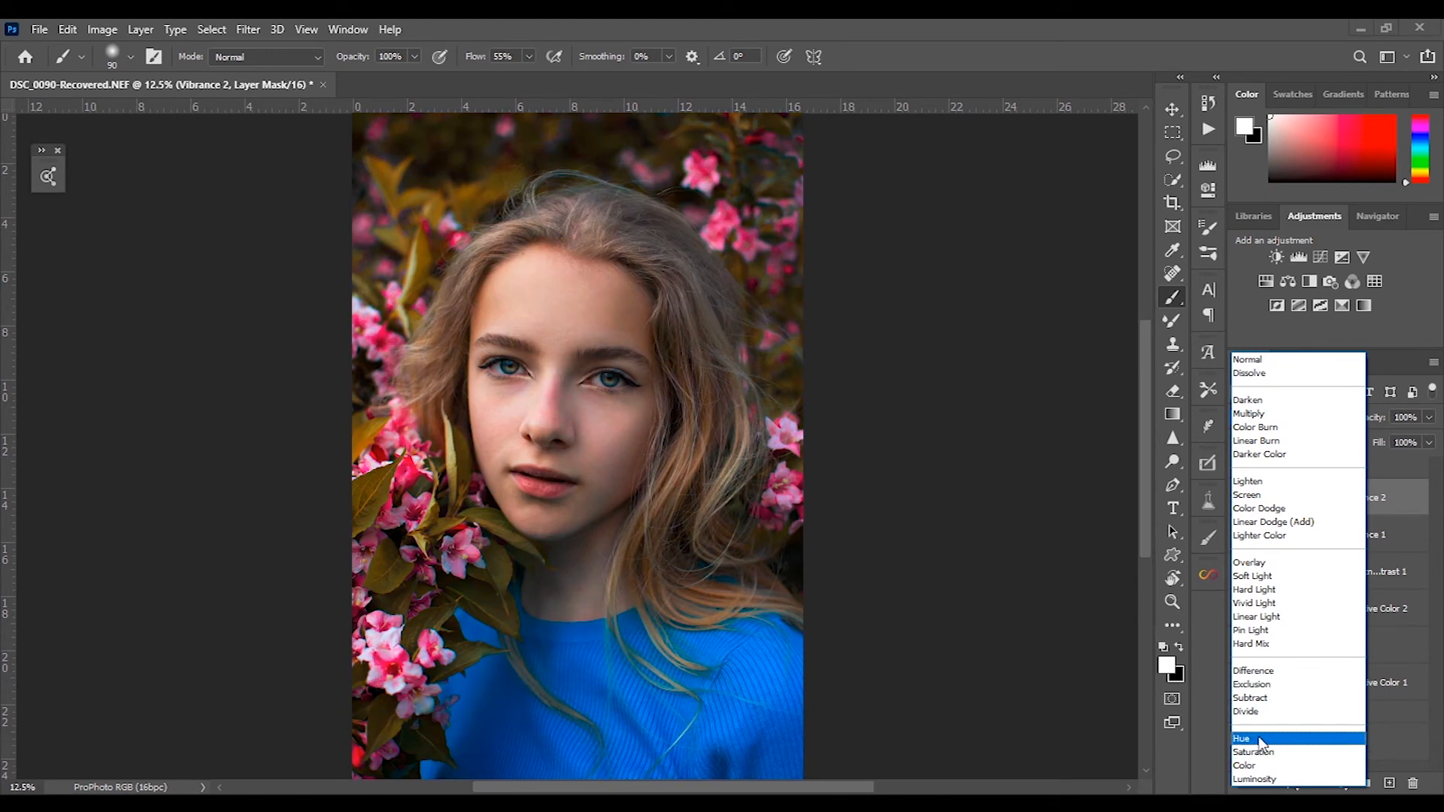
pyautogui.click(1253, 781)
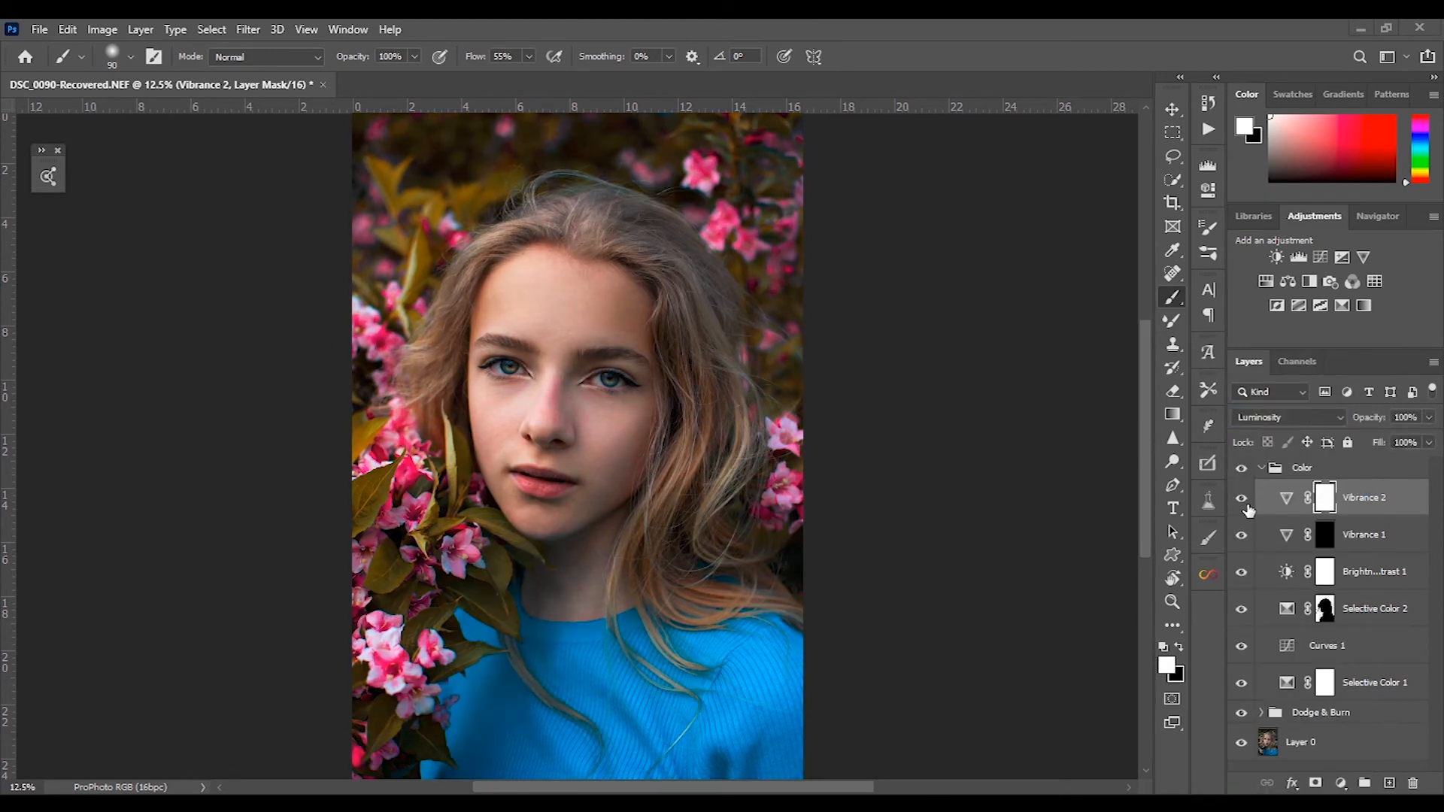
pyautogui.click(1288, 417)
pyautogui.click(1253, 768)
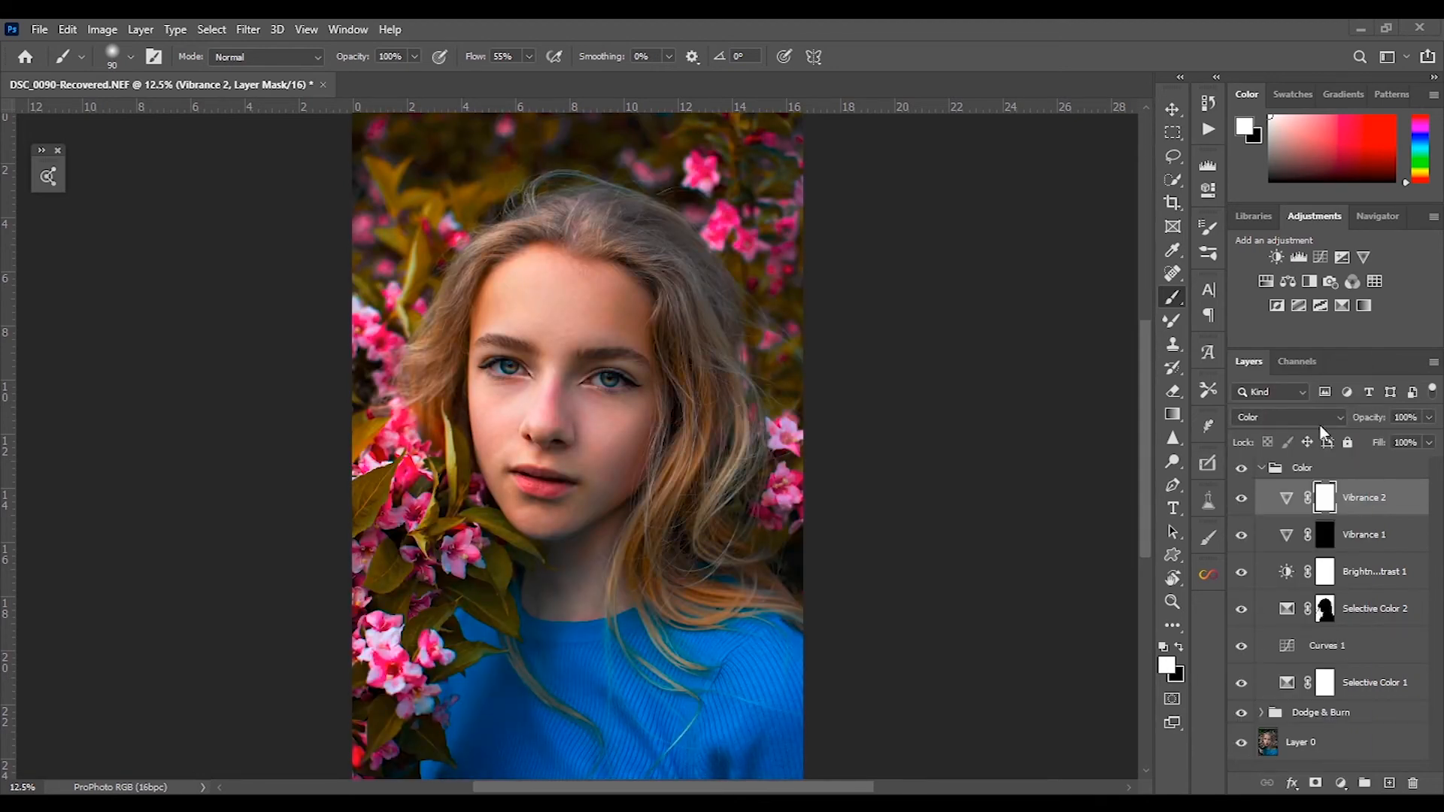
# Set the Vibrance 2 layer to saturation +2 and vibrance +42 and collapse its settings.
pyautogui.doubleClick(1288, 500)
pyautogui.moveTo(1058, 277); pyautogui.dragTo(1025, 277)
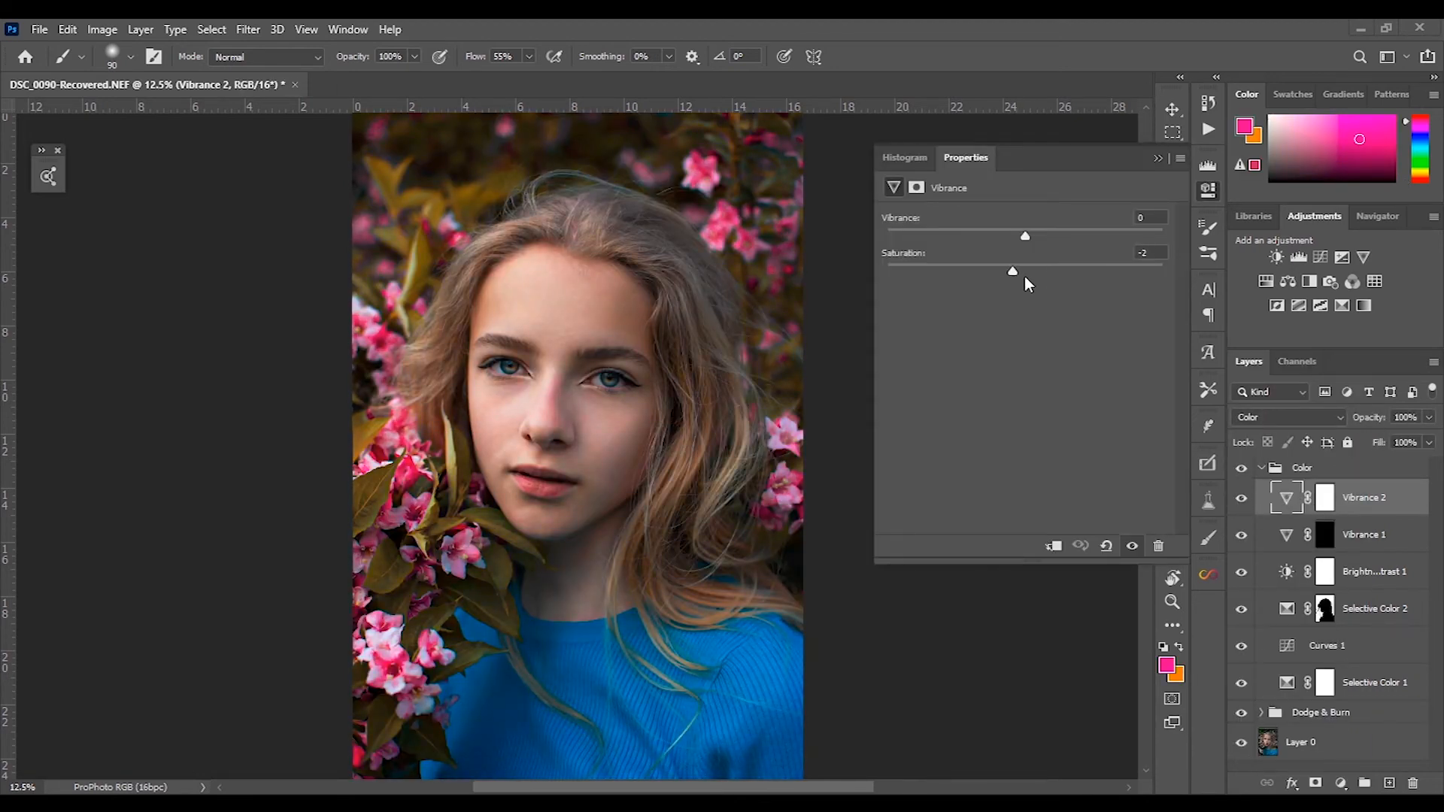
pyautogui.click(1083, 235)
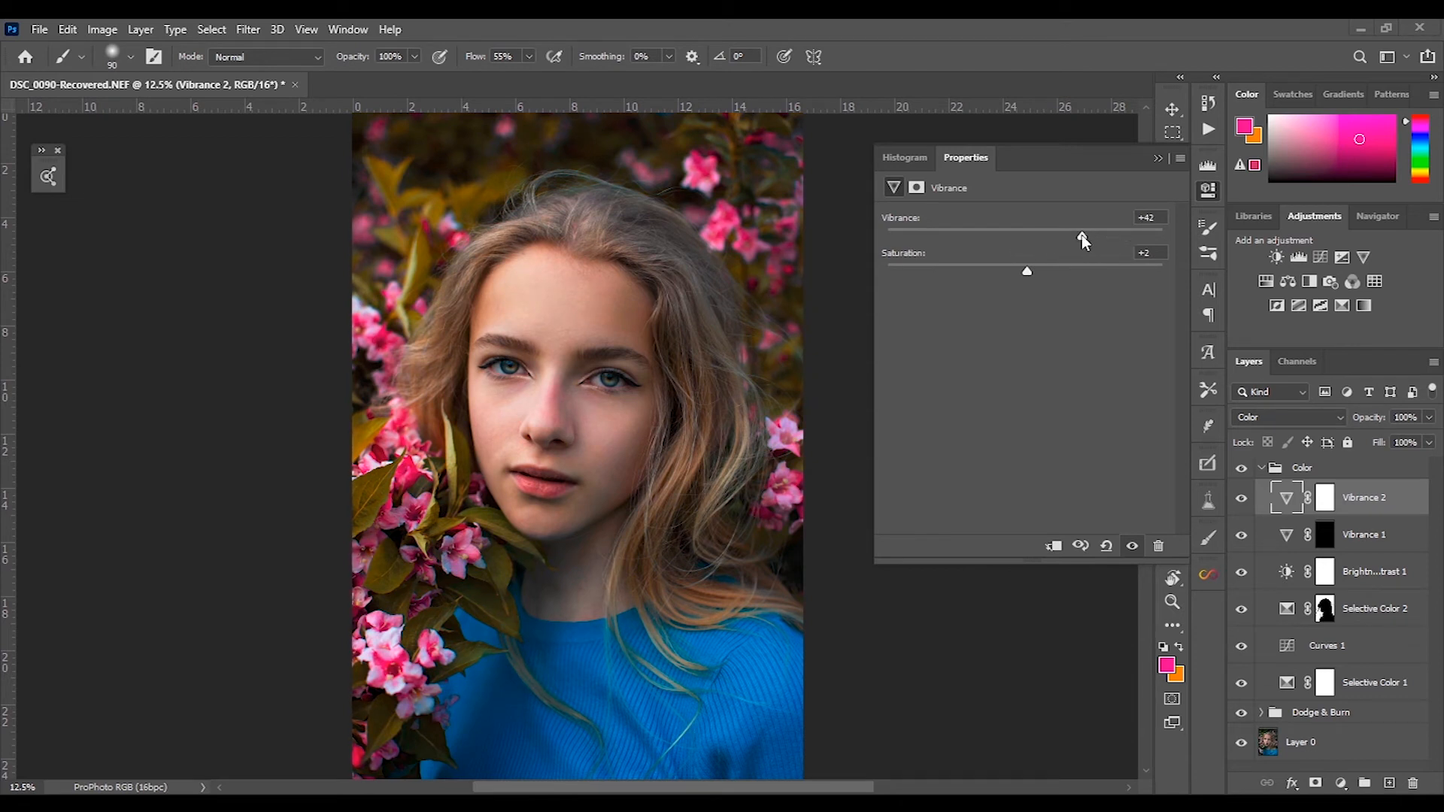
pyautogui.click(1157, 159)
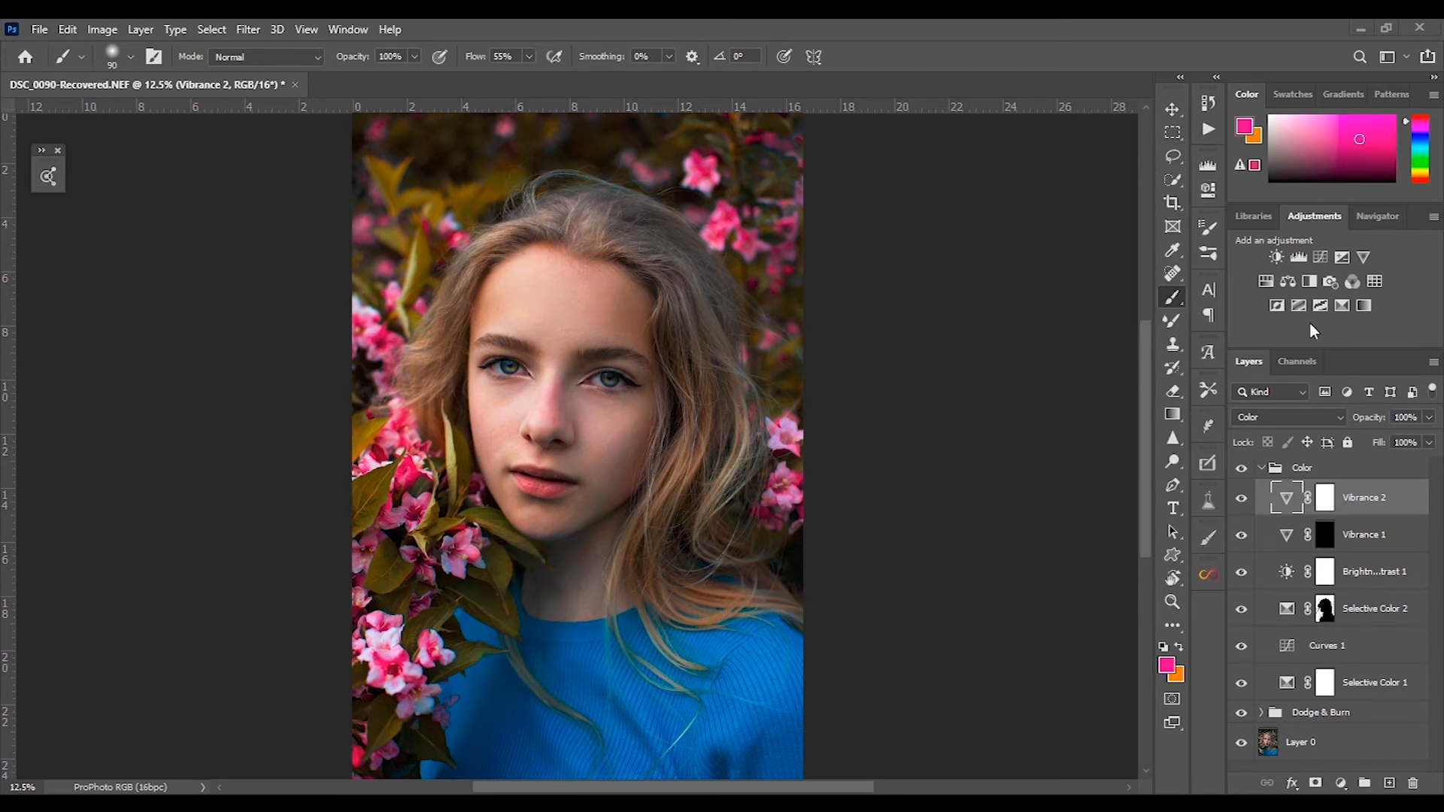
# Add a Curves layer with the RGB curve raised in the upper tones and set its blend mode to Saturation.
pyautogui.click(1320, 258)
pyautogui.moveTo(1073, 344); pyautogui.dragTo(1073, 324)
pyautogui.click(1302, 418)
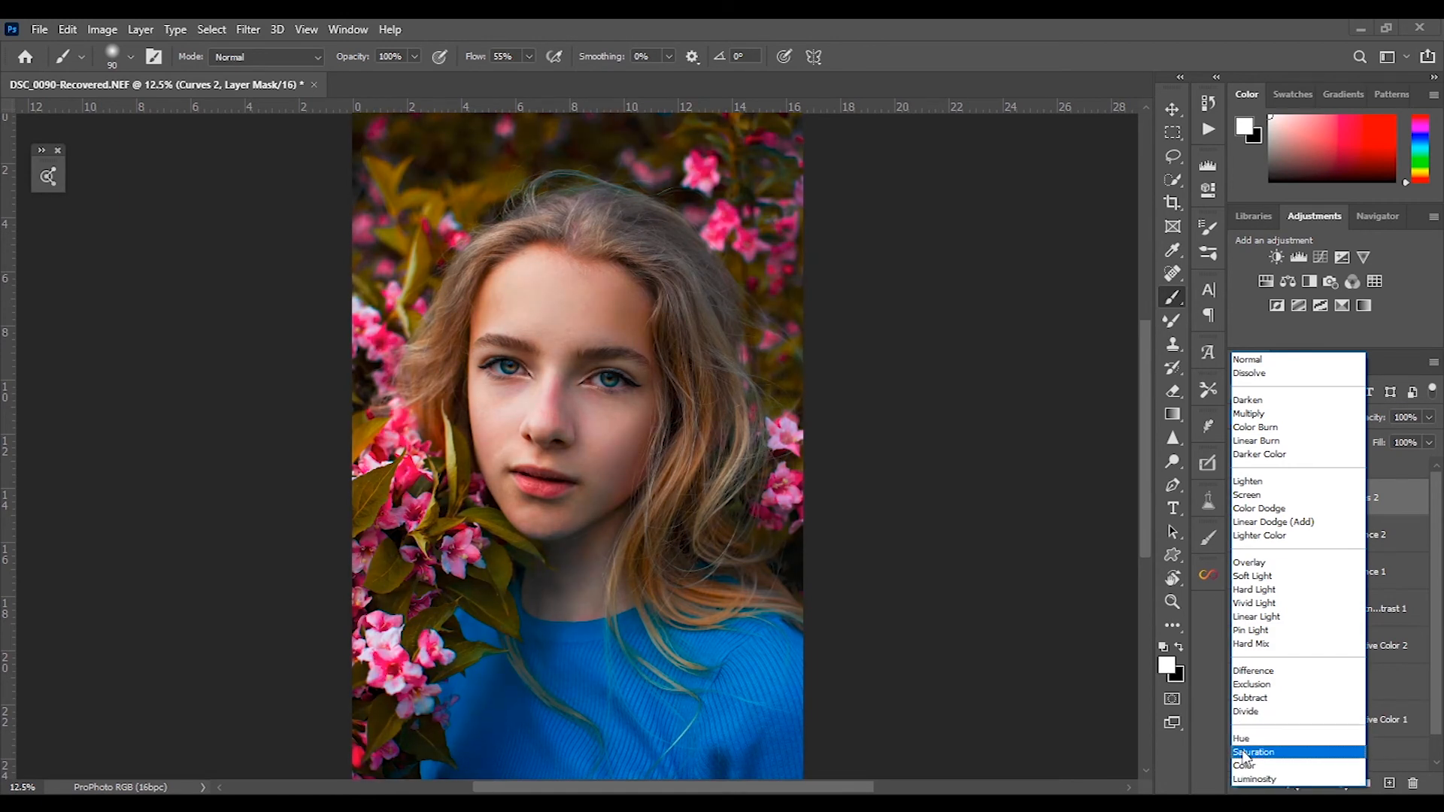
pyautogui.click(1243, 751)
# Reshape the Curves 2 RGB curve with a slightly raised shadow point and a highlight point at input 187, output 189.
pyautogui.doubleClick(1289, 503)
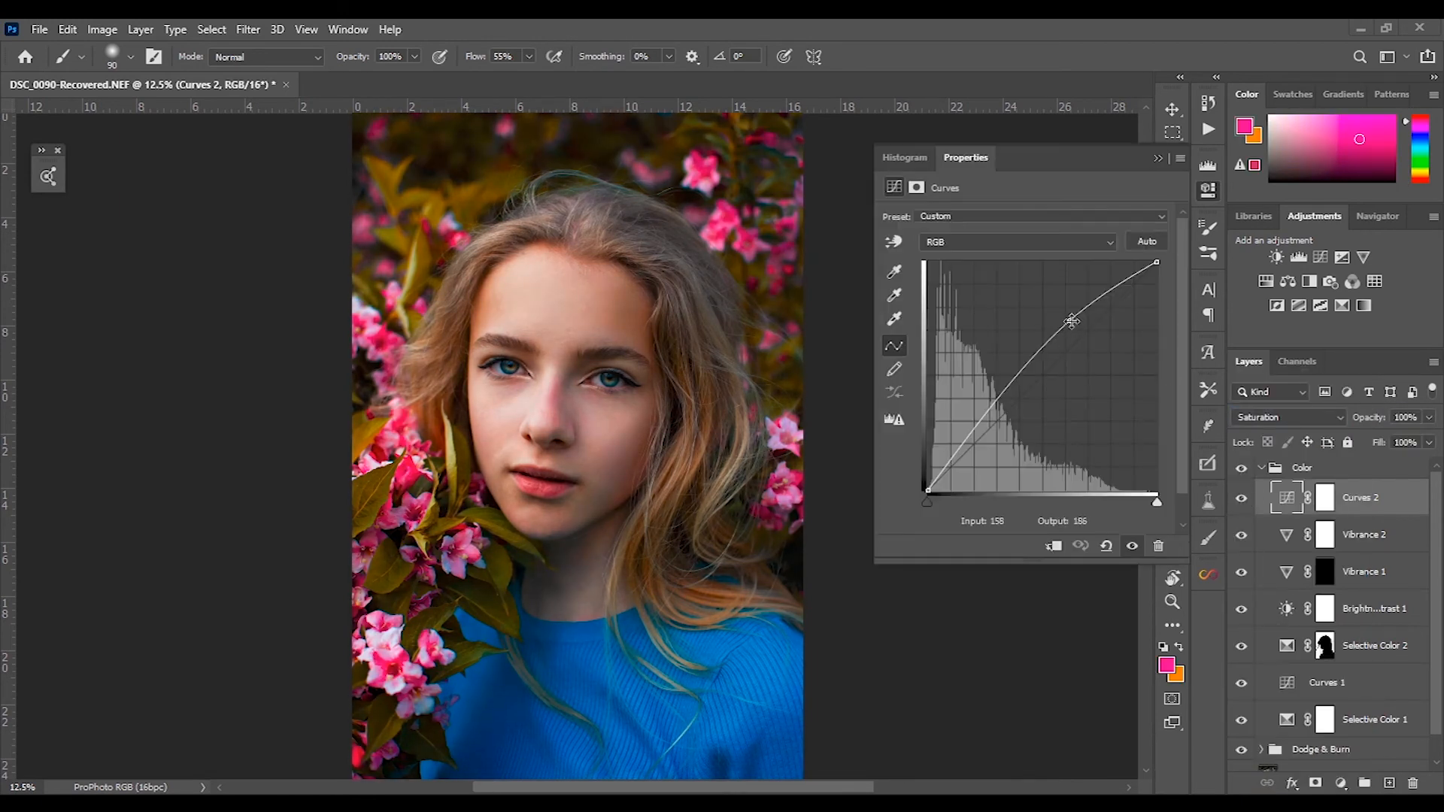
pyautogui.moveTo(972, 471); pyautogui.dragTo(956, 454)
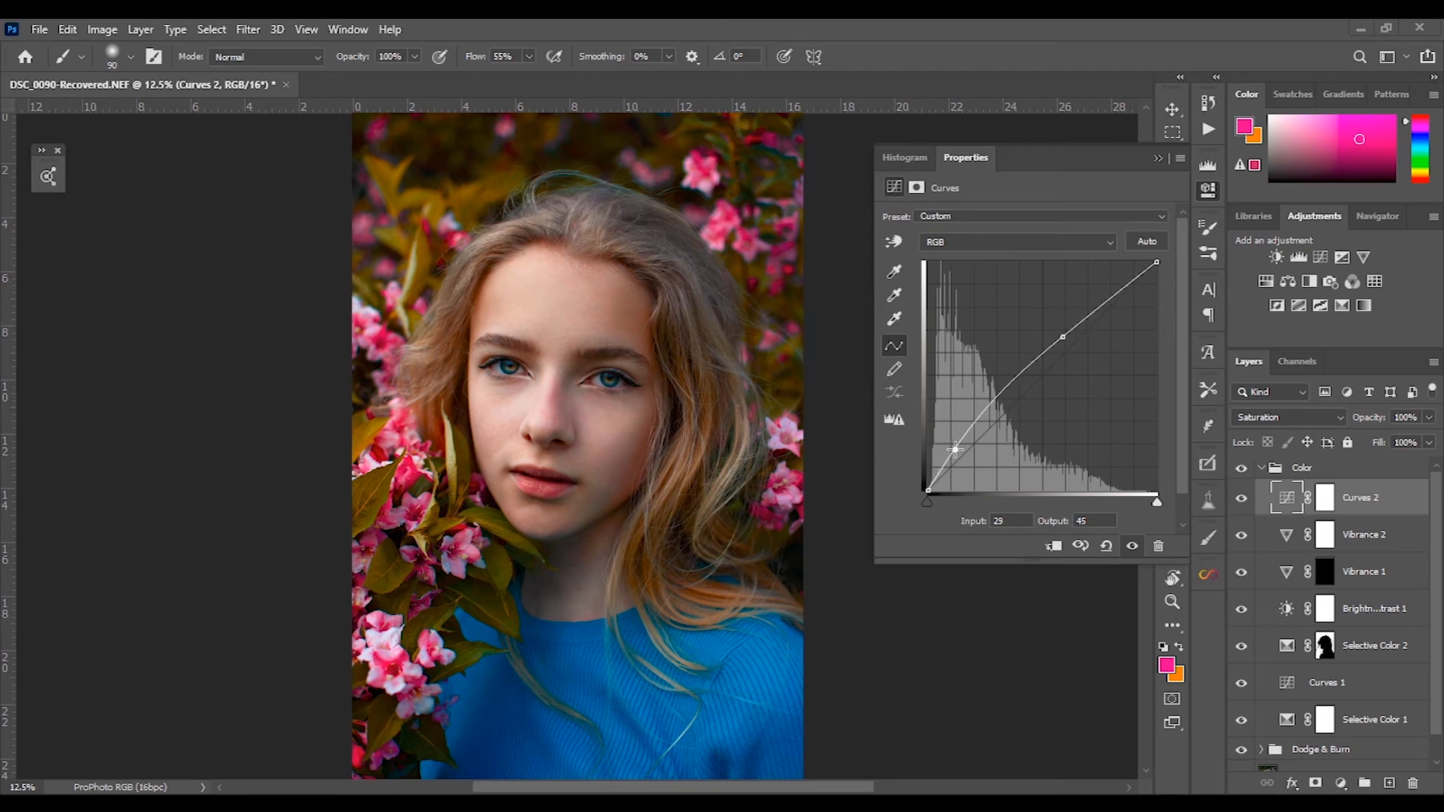
pyautogui.moveTo(1063, 337); pyautogui.dragTo(1095, 316)
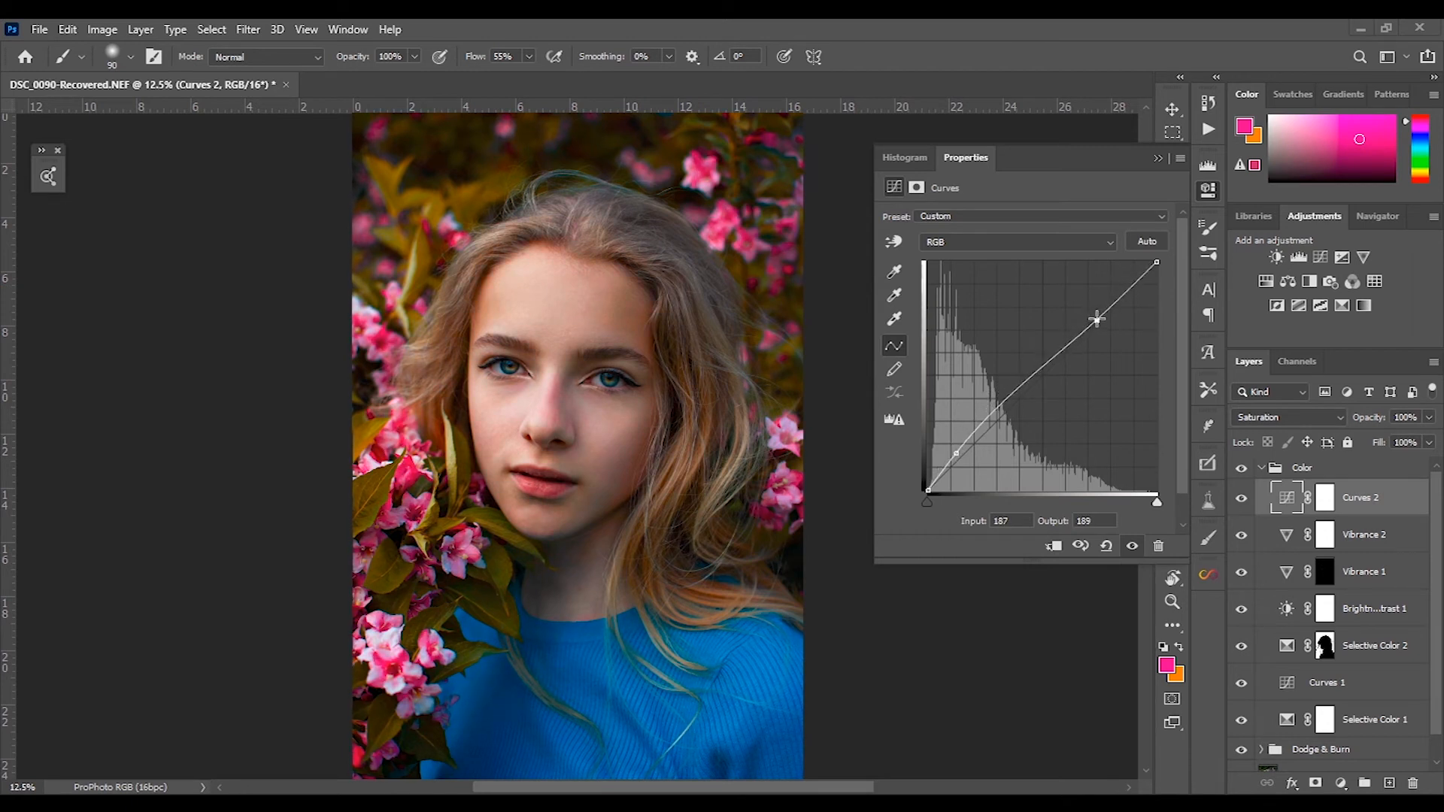
# Fine-tune the Blue curve with its upper point at 195/193 and the Red curve with its lower point at 56/59.
pyautogui.click(1057, 249)
pyautogui.click(978, 304)
pyautogui.moveTo(967, 453)
pyautogui.mouseDown()
pyautogui.moveTo(960, 436)
pyautogui.moveTo(973, 454)
pyautogui.mouseUp()
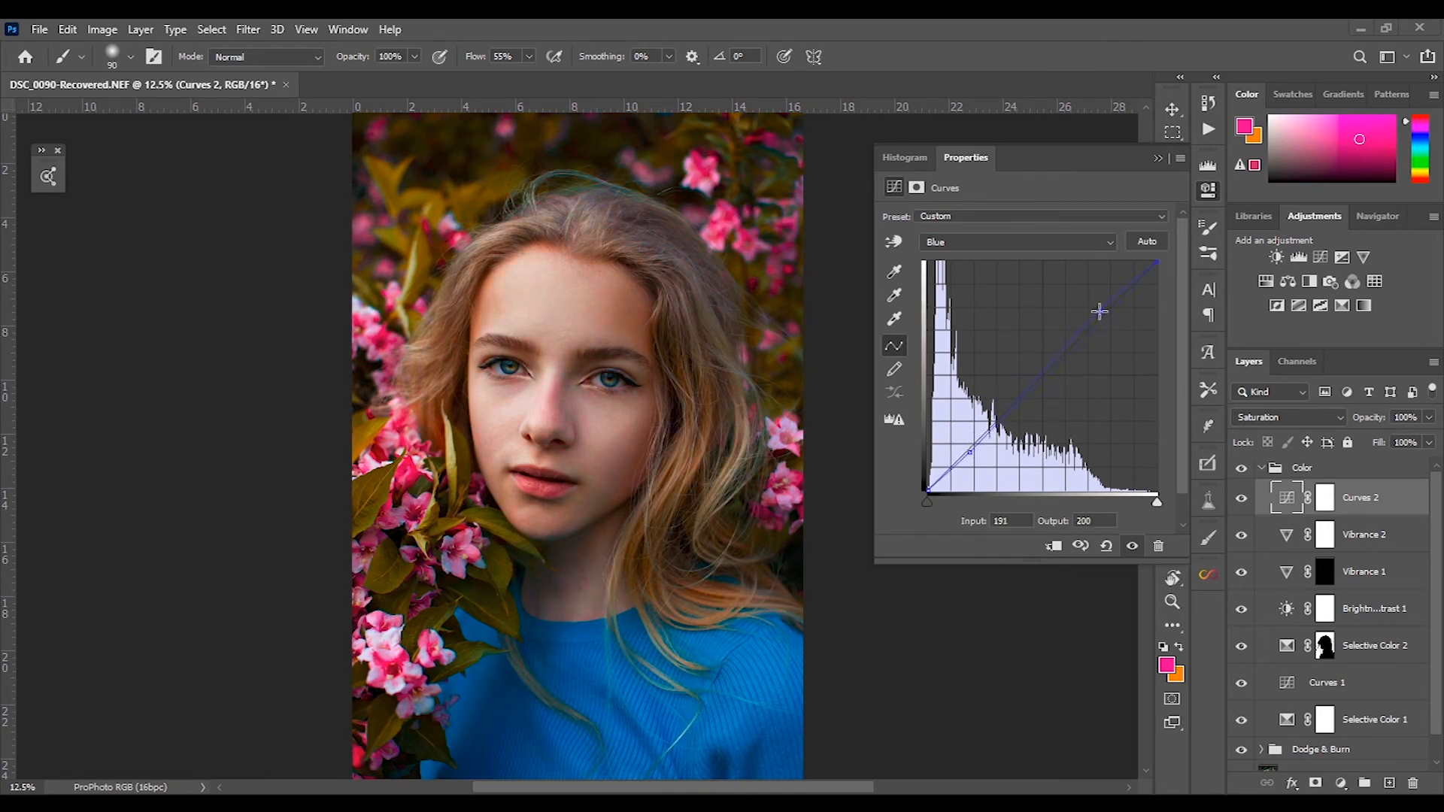
pyautogui.click(1051, 241)
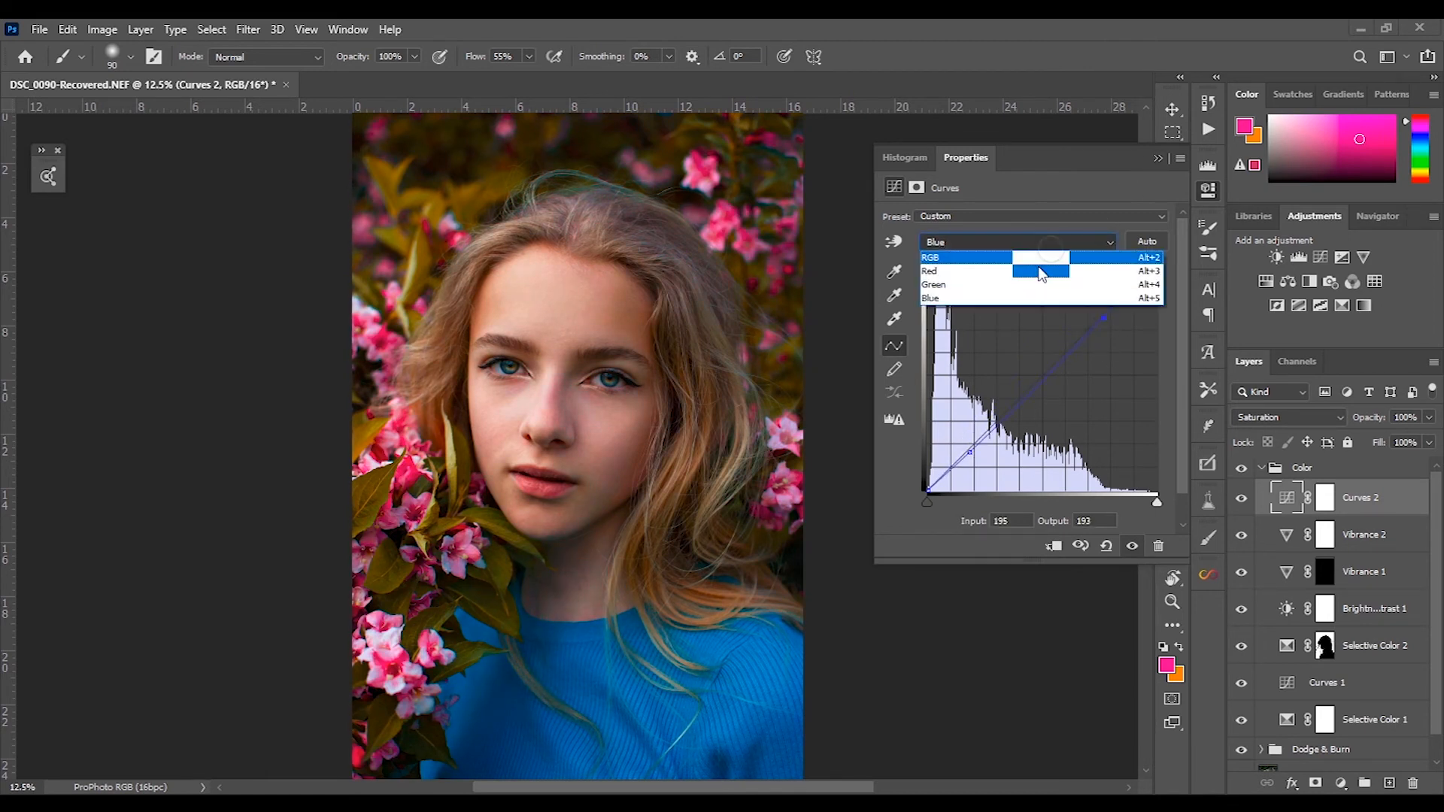
pyautogui.click(1051, 262)
pyautogui.moveTo(1100, 316); pyautogui.dragTo(1120, 308)
pyautogui.click(980, 437)
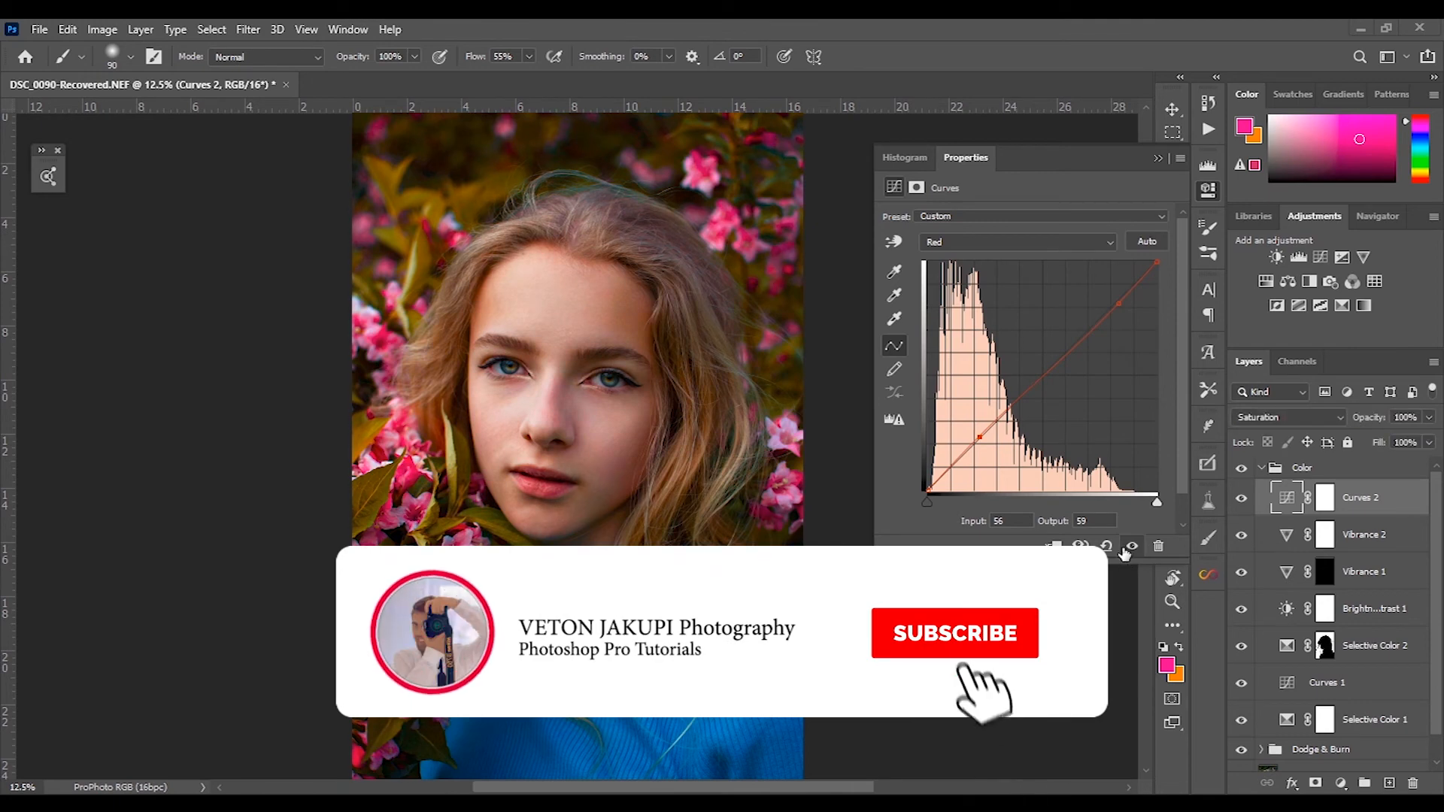
# Compare the portrait with and without the Curves 2 layer and the whole Color group.
pyautogui.click(1242, 498)
pyautogui.click(1243, 498)
pyautogui.click(1242, 469)
pyautogui.click(1242, 473)
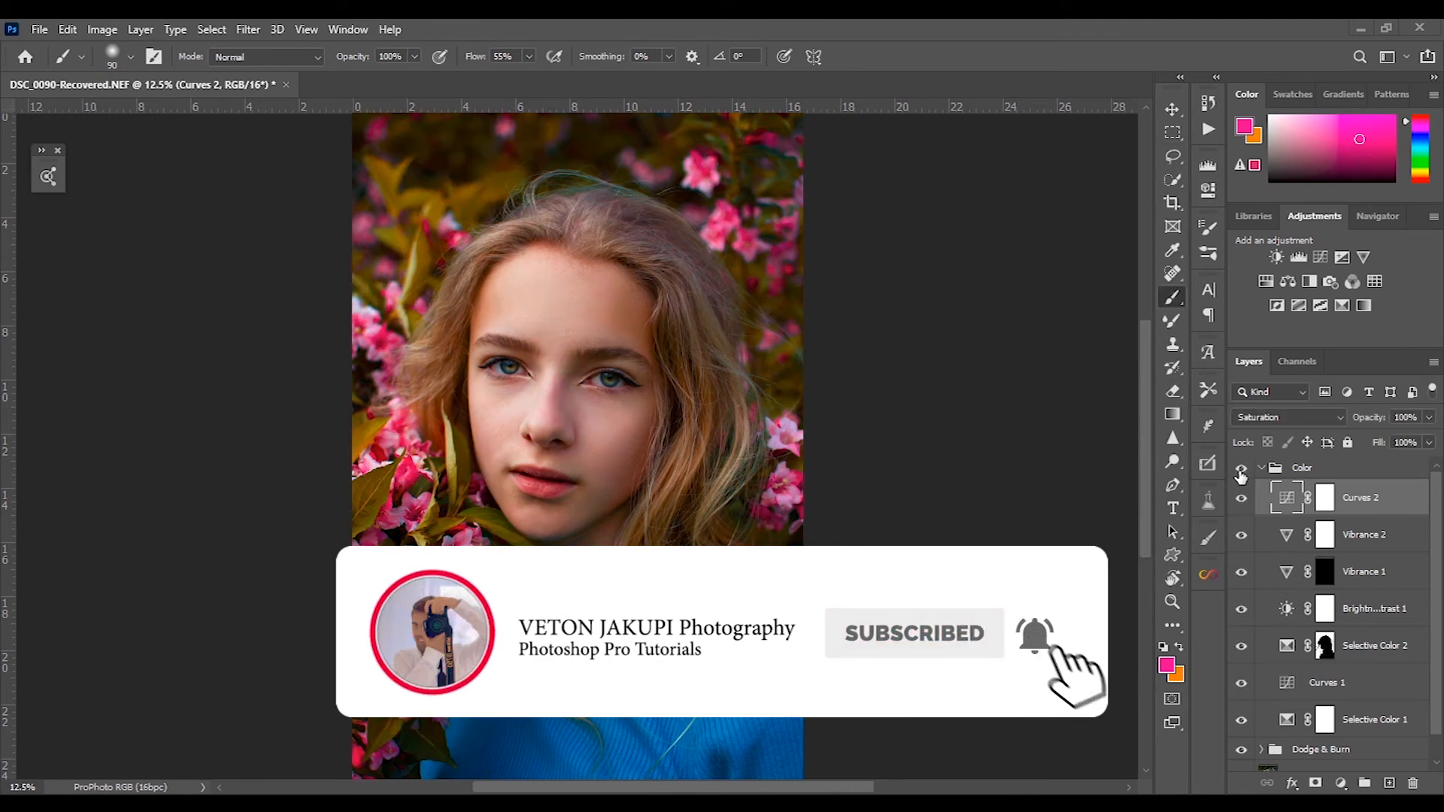
# Add a Channel Mixer layer and, for the Red output channel, set red to +103% and test the green, blue and constant amounts.
pyautogui.click(1352, 282)
pyautogui.moveTo(1094, 314)
pyautogui.mouseDown()
pyautogui.moveTo(1065, 308)
pyautogui.moveTo(1095, 309)
pyautogui.mouseUp()
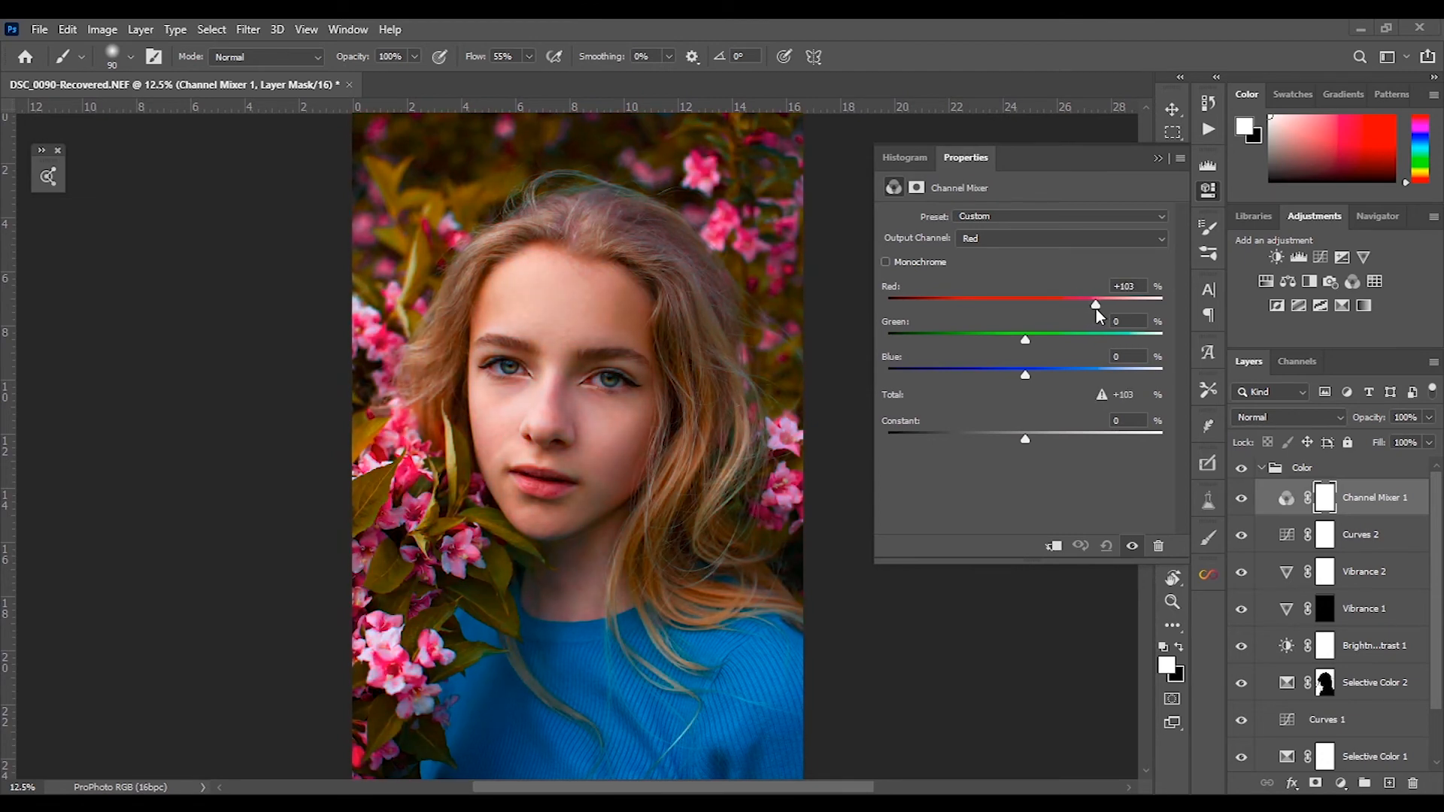
pyautogui.moveTo(1026, 345); pyautogui.dragTo(1024, 352)
pyautogui.moveTo(1026, 441); pyautogui.dragTo(1024, 446)
pyautogui.click(906, 427)
pyautogui.moveTo(1025, 375); pyautogui.dragTo(1026, 349)
# Fine-tune the green, blue and red amounts of the Channel Mixer's Green output channel.
pyautogui.click(1064, 238)
pyautogui.click(1068, 268)
pyautogui.moveTo(1093, 338); pyautogui.dragTo(1095, 343)
pyautogui.moveTo(1025, 378); pyautogui.dragTo(1021, 379)
pyautogui.moveTo(1025, 308); pyautogui.dragTo(1028, 318)
# Set blue to +92% and fine-tune red in the Channel Mixer's Blue output channel, and compare with Vibrance 2 hidden.
pyautogui.moveTo(1022, 377); pyautogui.dragTo(1088, 381)
pyautogui.click(1029, 239)
pyautogui.click(1031, 278)
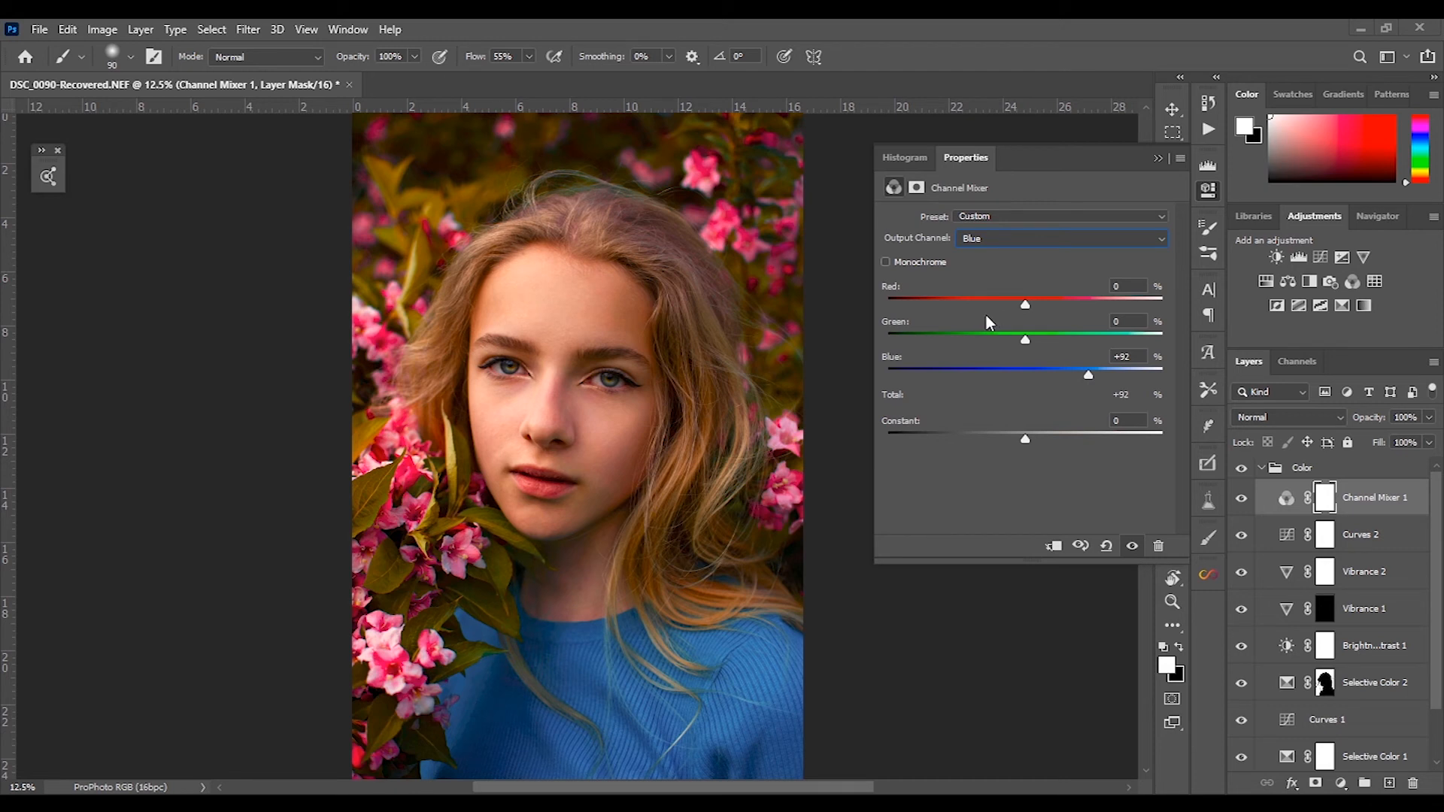
pyautogui.moveTo(1011, 306)
pyautogui.mouseDown()
pyautogui.moveTo(1029, 308)
pyautogui.moveTo(1035, 344)
pyautogui.moveTo(1022, 309)
pyautogui.mouseUp()
pyautogui.click(1254, 516)
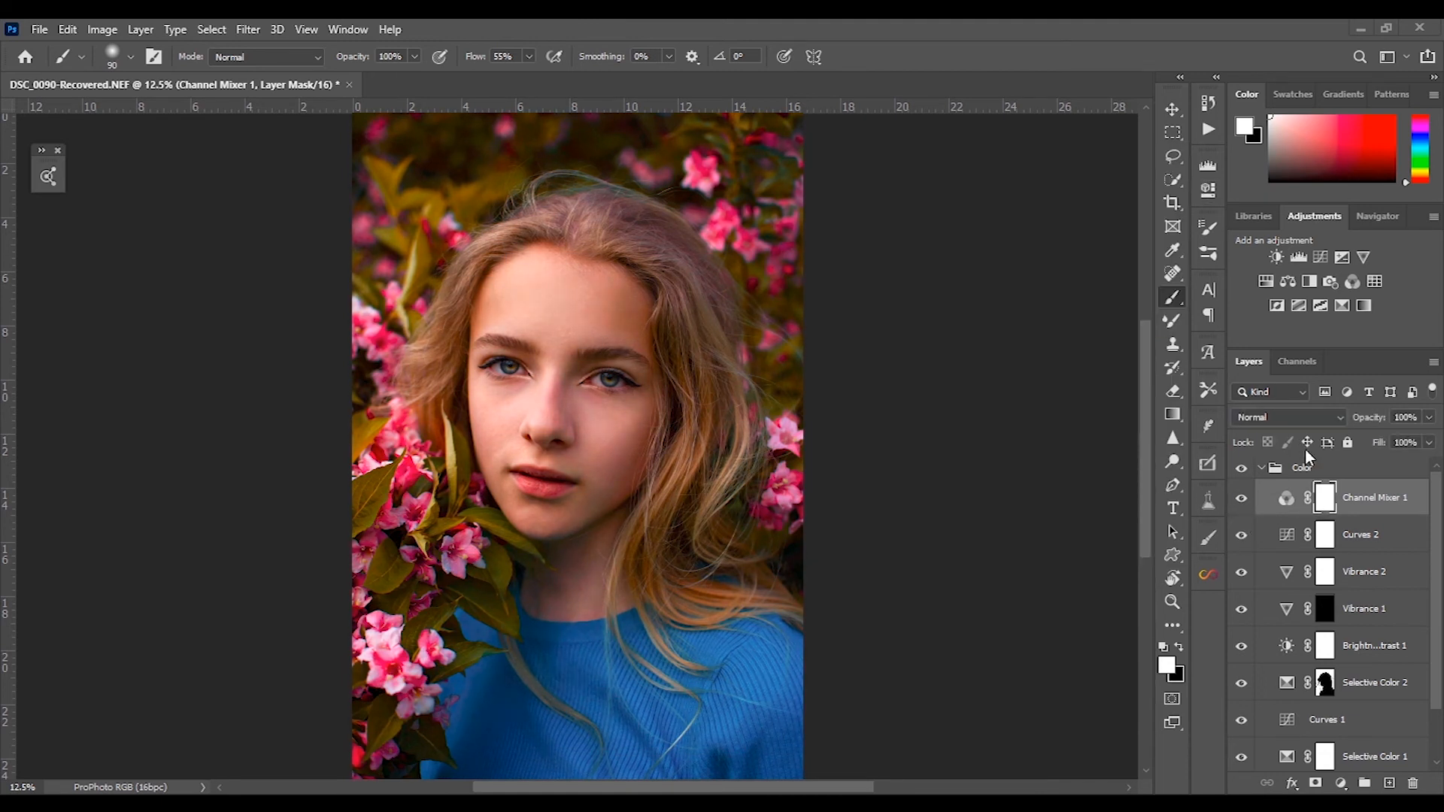
pyautogui.click(1242, 572)
pyautogui.click(1241, 571)
# Add a Color Balance layer in Luminosity mode with midtones at Cyan/Red +5, Magenta/Green +6 and Yellow/Blue +33.
pyautogui.click(1288, 281)
pyautogui.click(1289, 416)
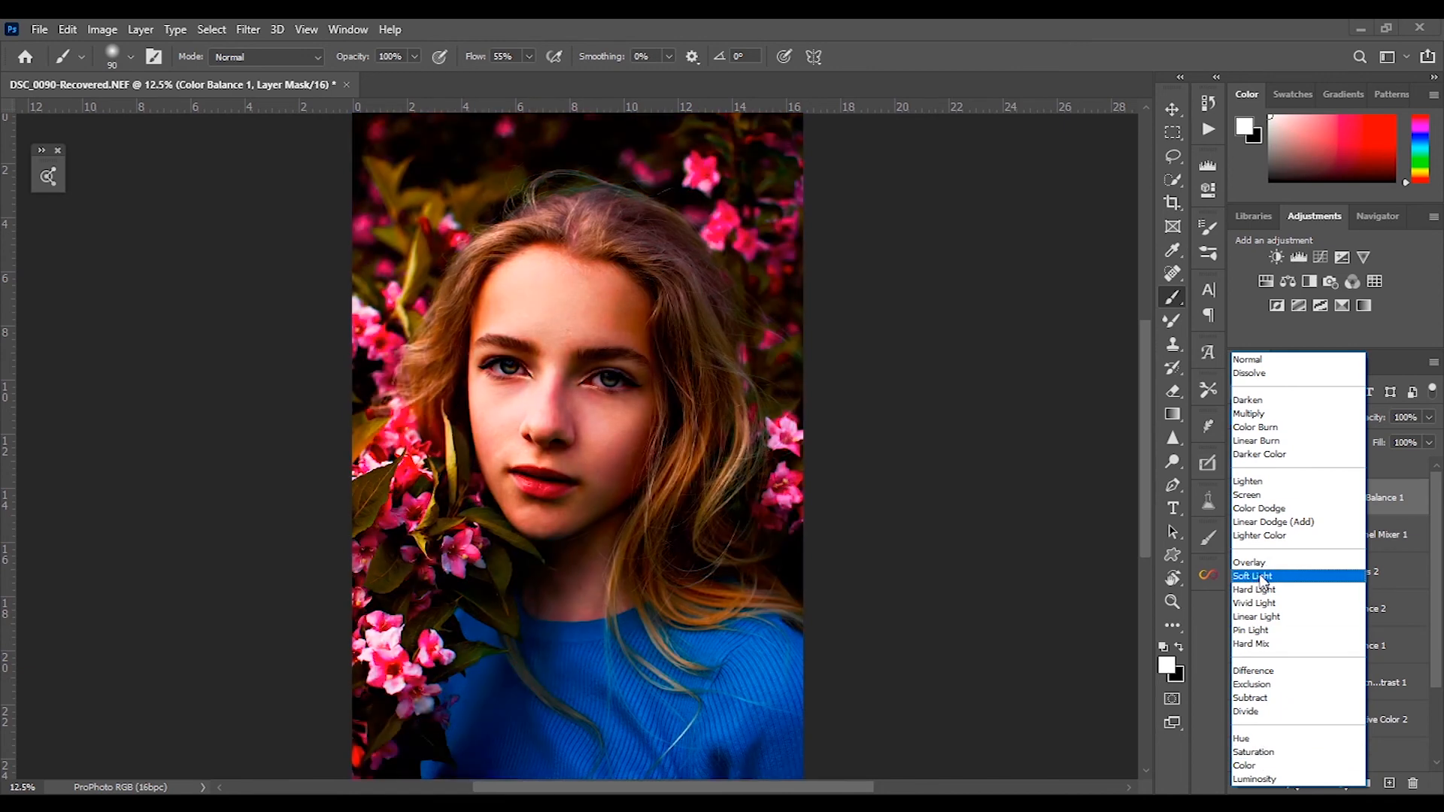
pyautogui.click(1242, 781)
pyautogui.doubleClick(1285, 510)
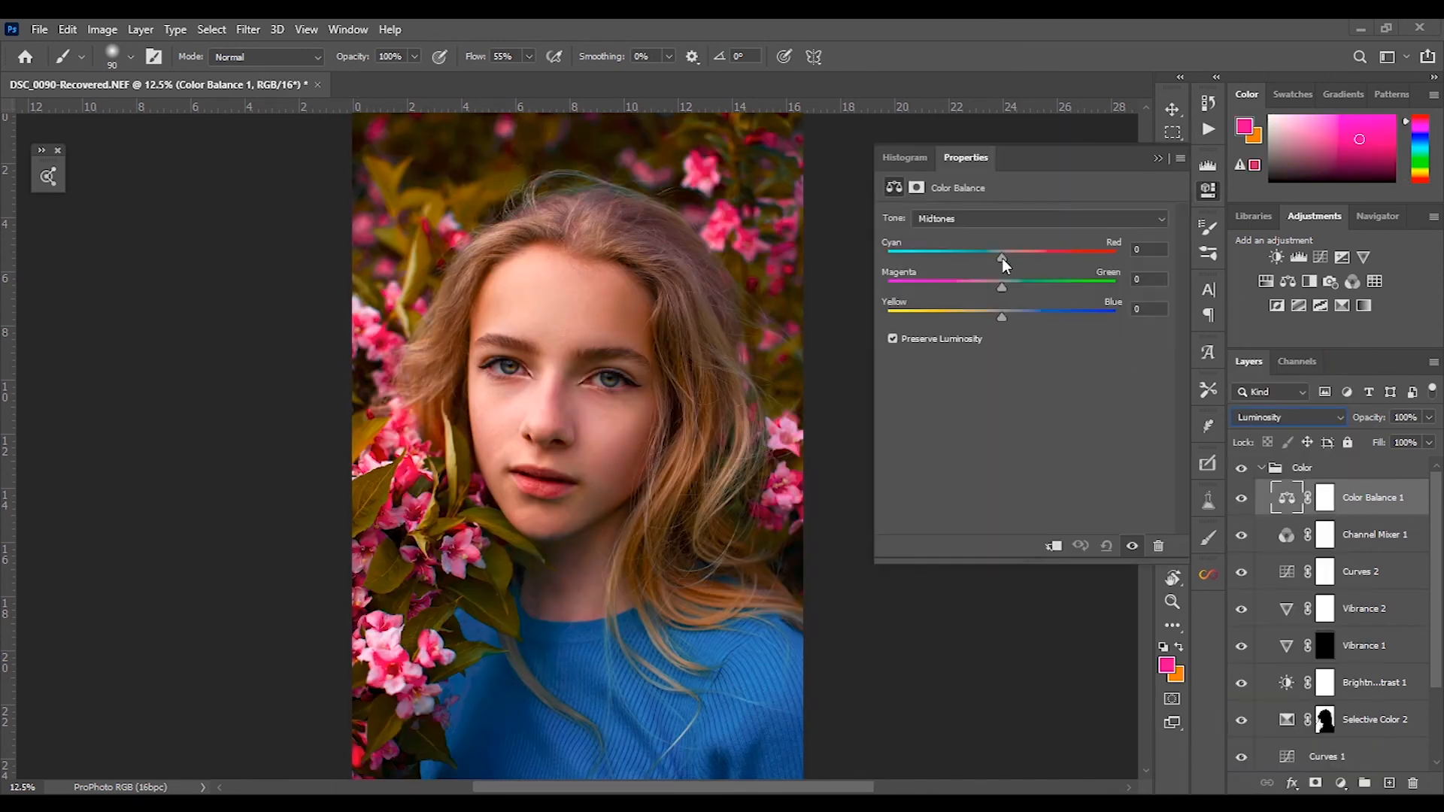
pyautogui.moveTo(978, 267); pyautogui.dragTo(1007, 260)
pyautogui.moveTo(1002, 315); pyautogui.dragTo(1037, 322)
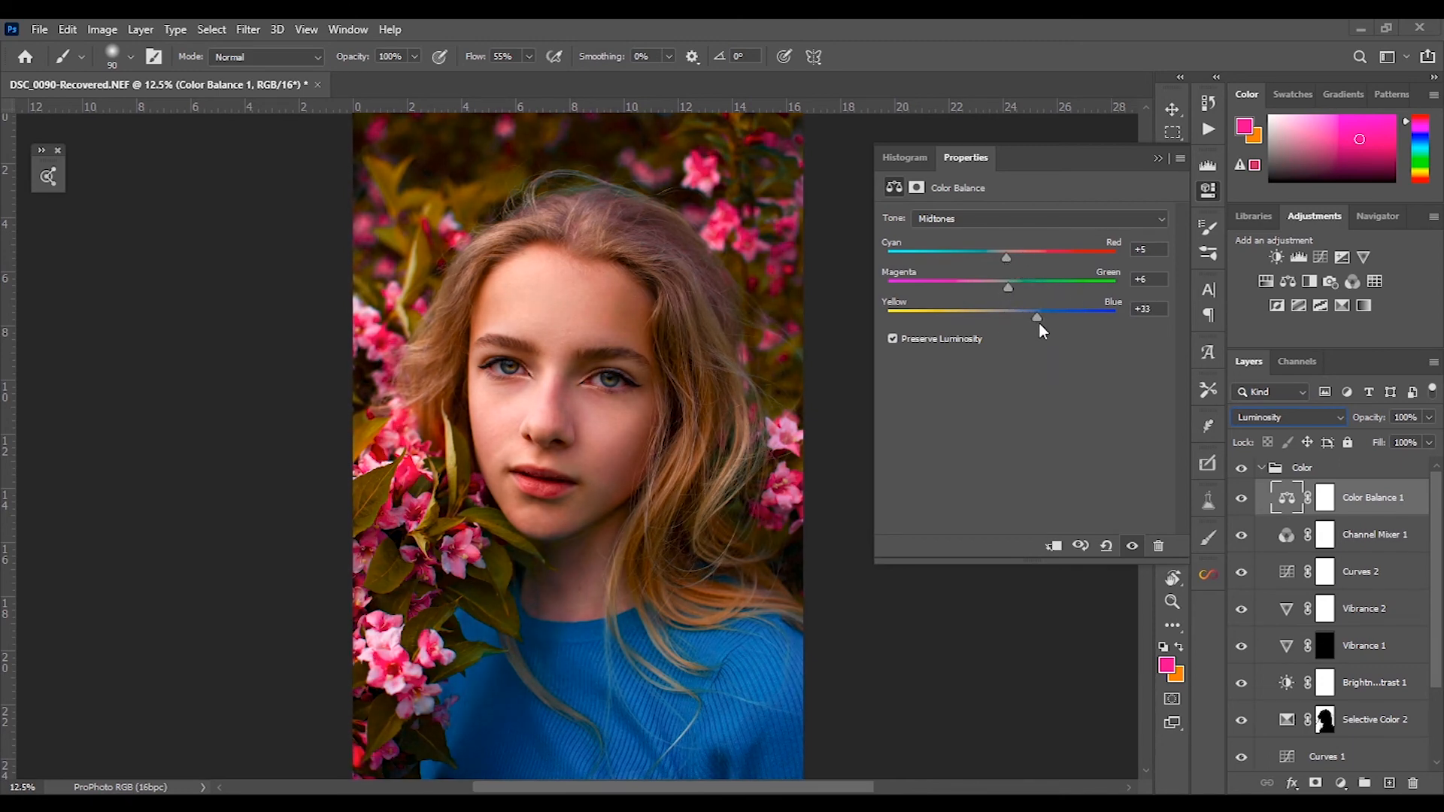
# Adjust the Magenta/Green and Yellow/Blue balance of the shadows in the Color Balance layer.
pyautogui.click(1031, 218)
pyautogui.click(993, 234)
pyautogui.moveTo(1001, 287); pyautogui.dragTo(992, 319)
# Set the Color Balance highlights to Cyan/Red -17, Magenta/Green +13 and Yellow/Blue +8, and compare before and after.
pyautogui.click(984, 219)
pyautogui.click(986, 261)
pyautogui.moveTo(1002, 317)
pyautogui.mouseDown()
pyautogui.moveTo(968, 319)
pyautogui.moveTo(1032, 322)
pyautogui.moveTo(1010, 322)
pyautogui.mouseUp()
pyautogui.moveTo(1001, 260); pyautogui.dragTo(982, 268)
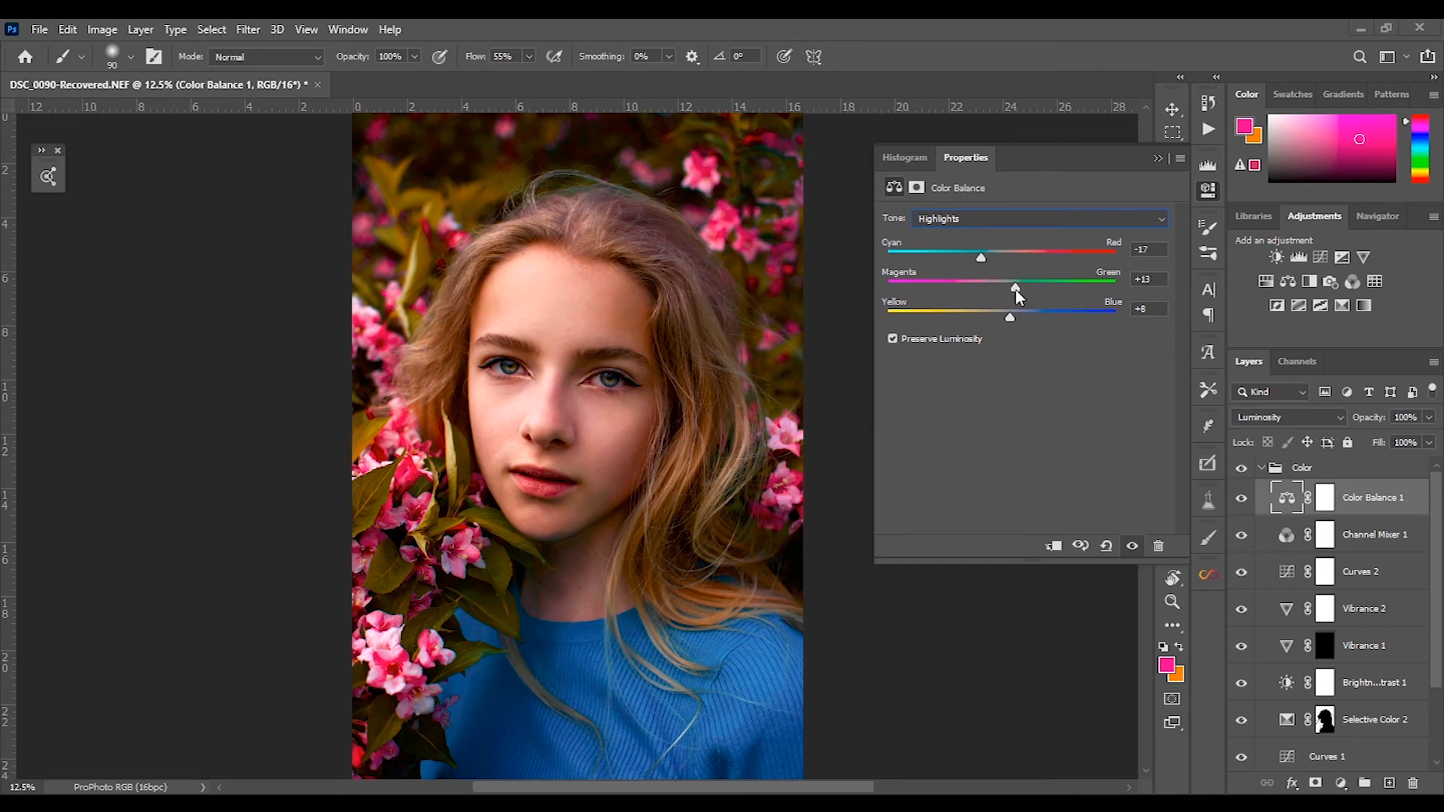
pyautogui.click(1133, 547)
pyautogui.click(1133, 547)
pyautogui.click(1158, 158)
# Add a Hue/Saturation layer with saturation -7 and lightness +3, set its blend mode to Hue and reopen its settings.
pyautogui.click(1267, 282)
pyautogui.moveTo(1027, 358); pyautogui.dragTo(1015, 324)
pyautogui.click(1288, 417)
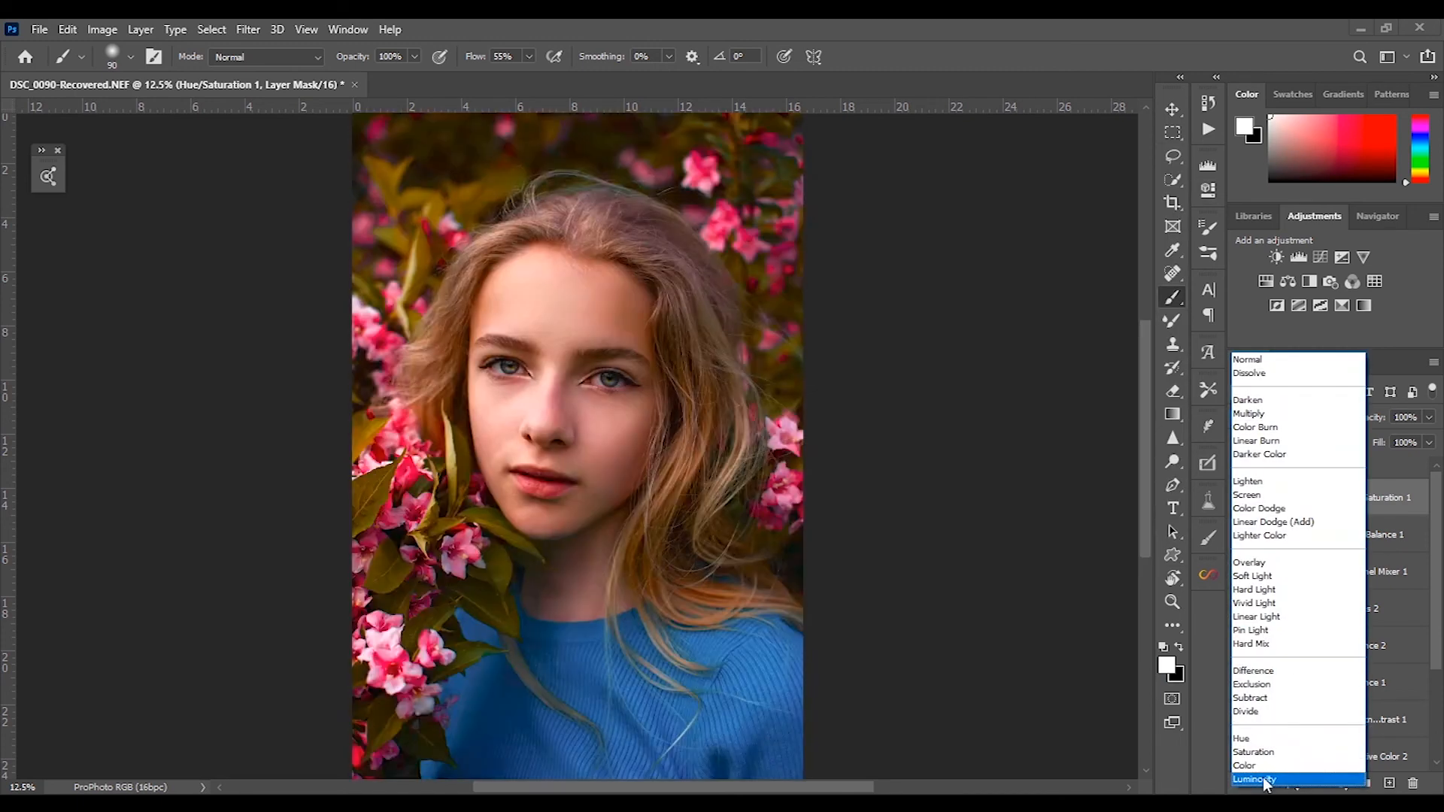
pyautogui.click(1241, 739)
pyautogui.click(1209, 190)
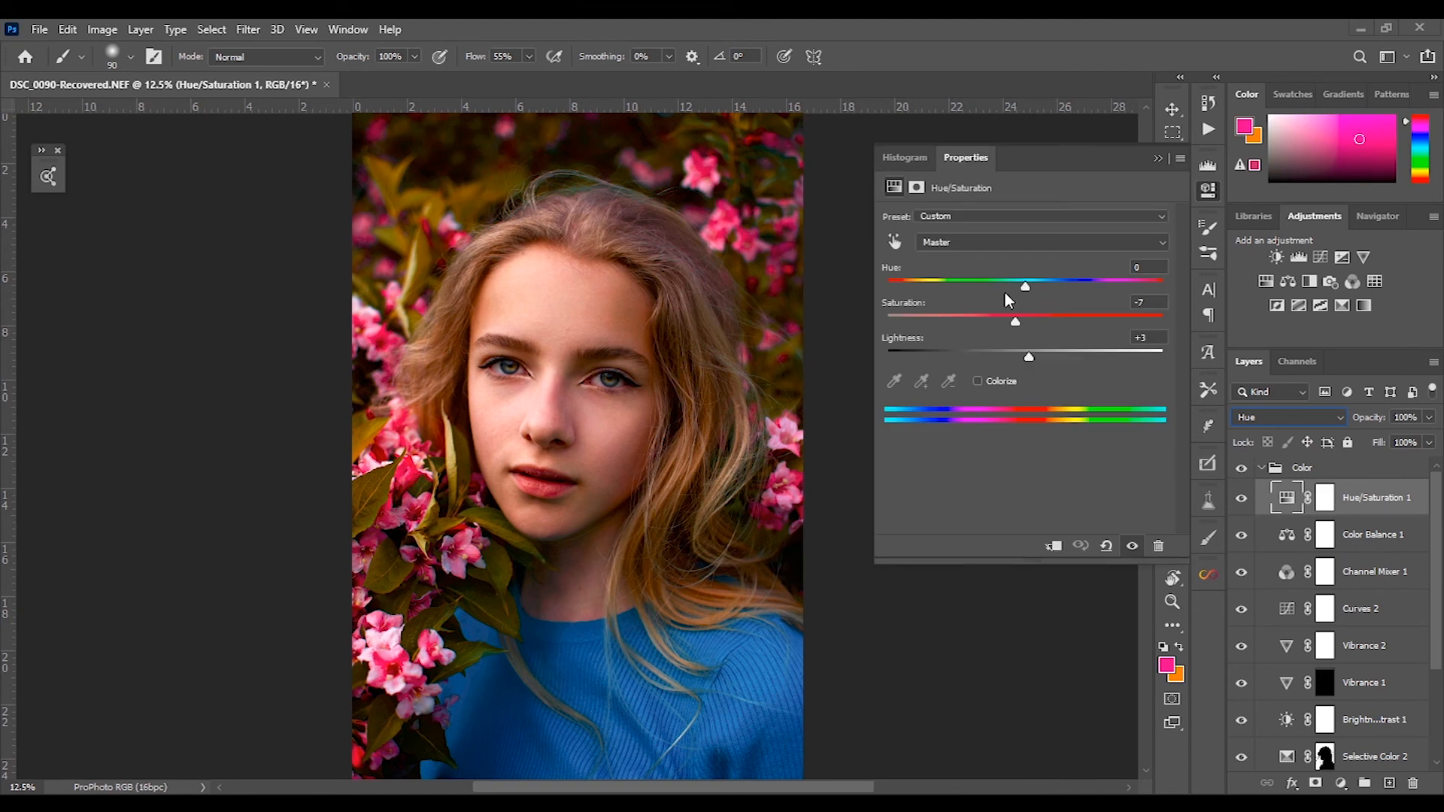
pyautogui.moveTo(1026, 289); pyautogui.dragTo(1034, 364)
# Try a Brightness/Contrast layer in Color Dodge mode, splitting the black Blend If slider of the underlying layer.
pyautogui.click(1276, 257)
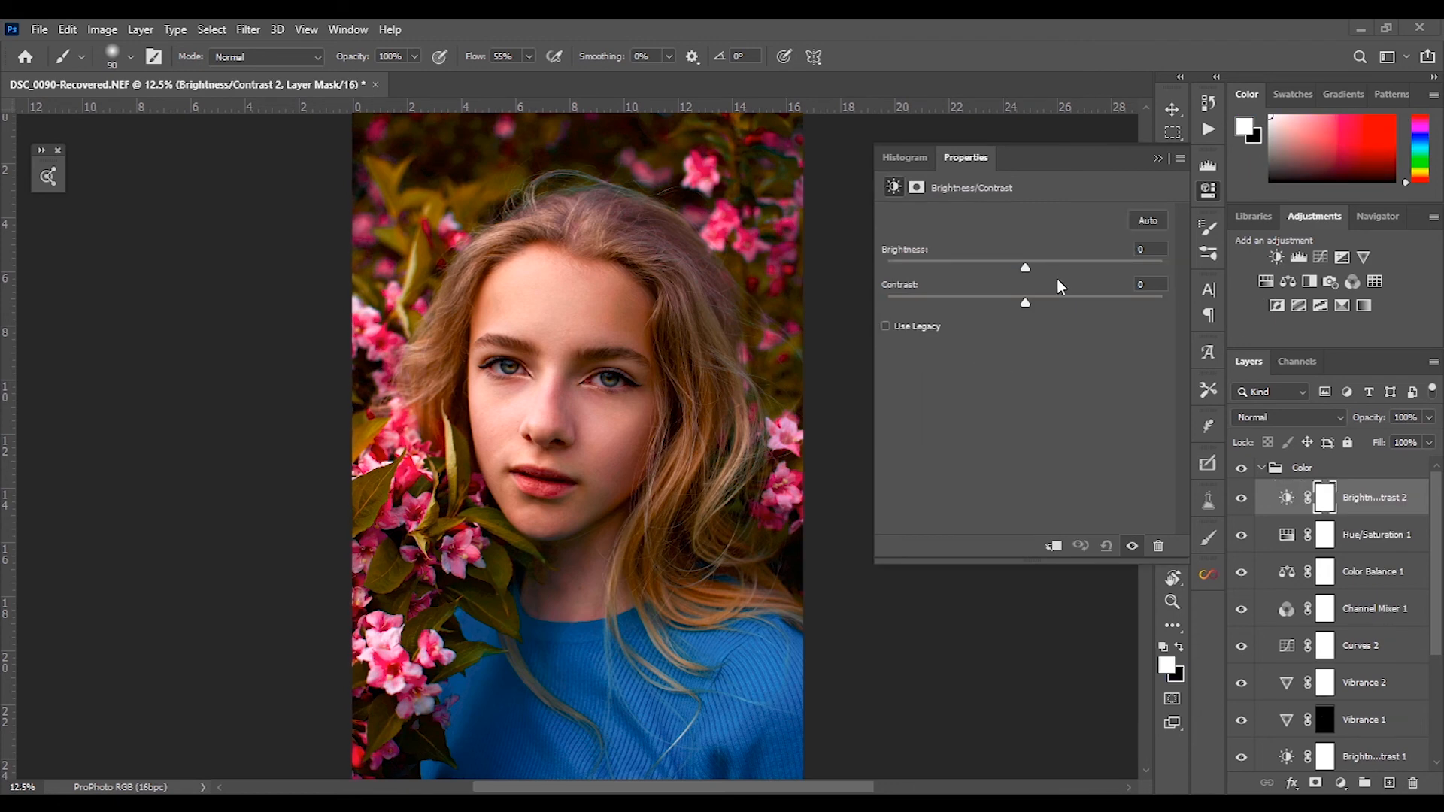
pyautogui.click(1288, 418)
pyautogui.click(1278, 512)
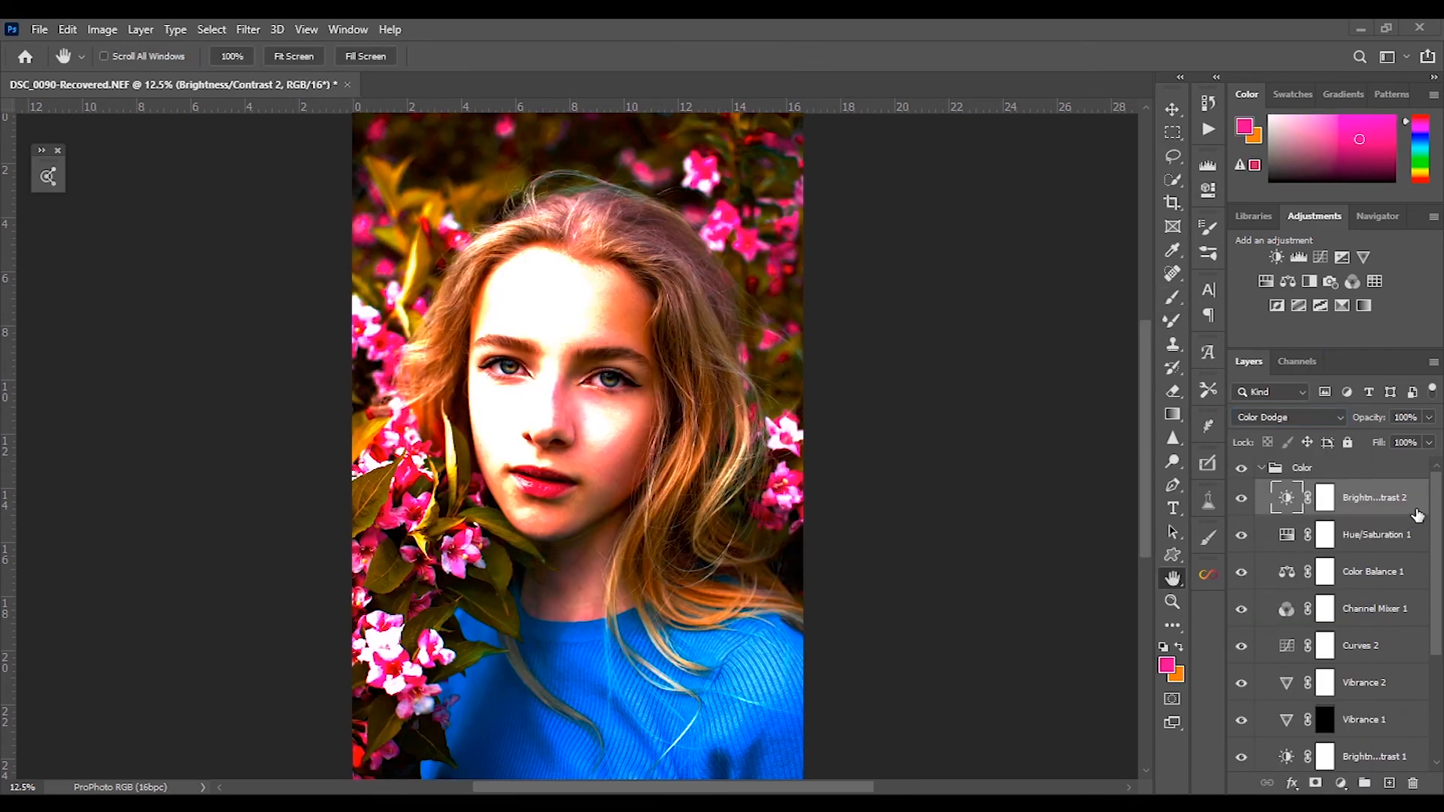
pyautogui.moveTo(1014, 510); pyautogui.dragTo(973, 507)
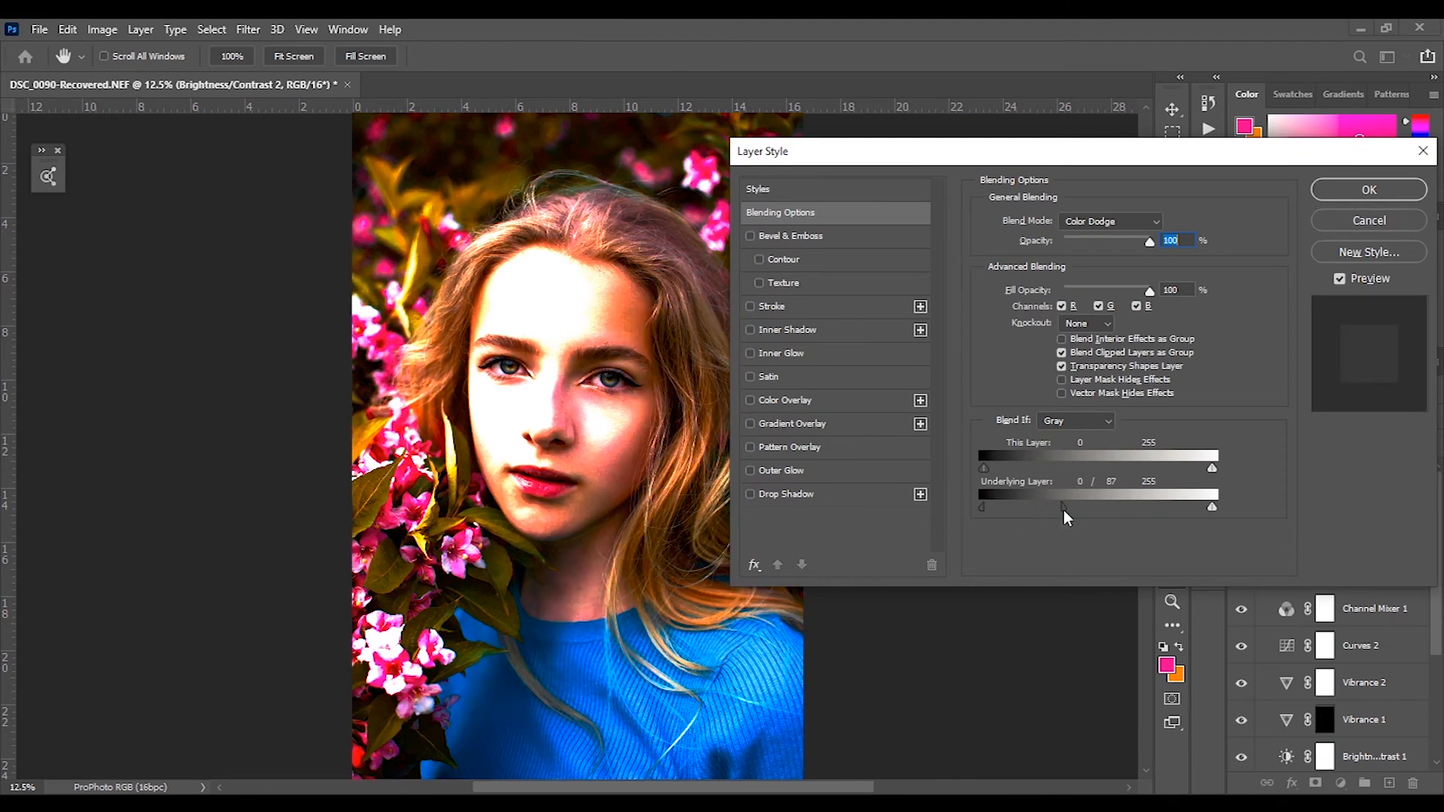
# Try Hard Light on the Brightness/Contrast layer, compare the image with and without it, and delete the layer.
pyautogui.click(1111, 221)
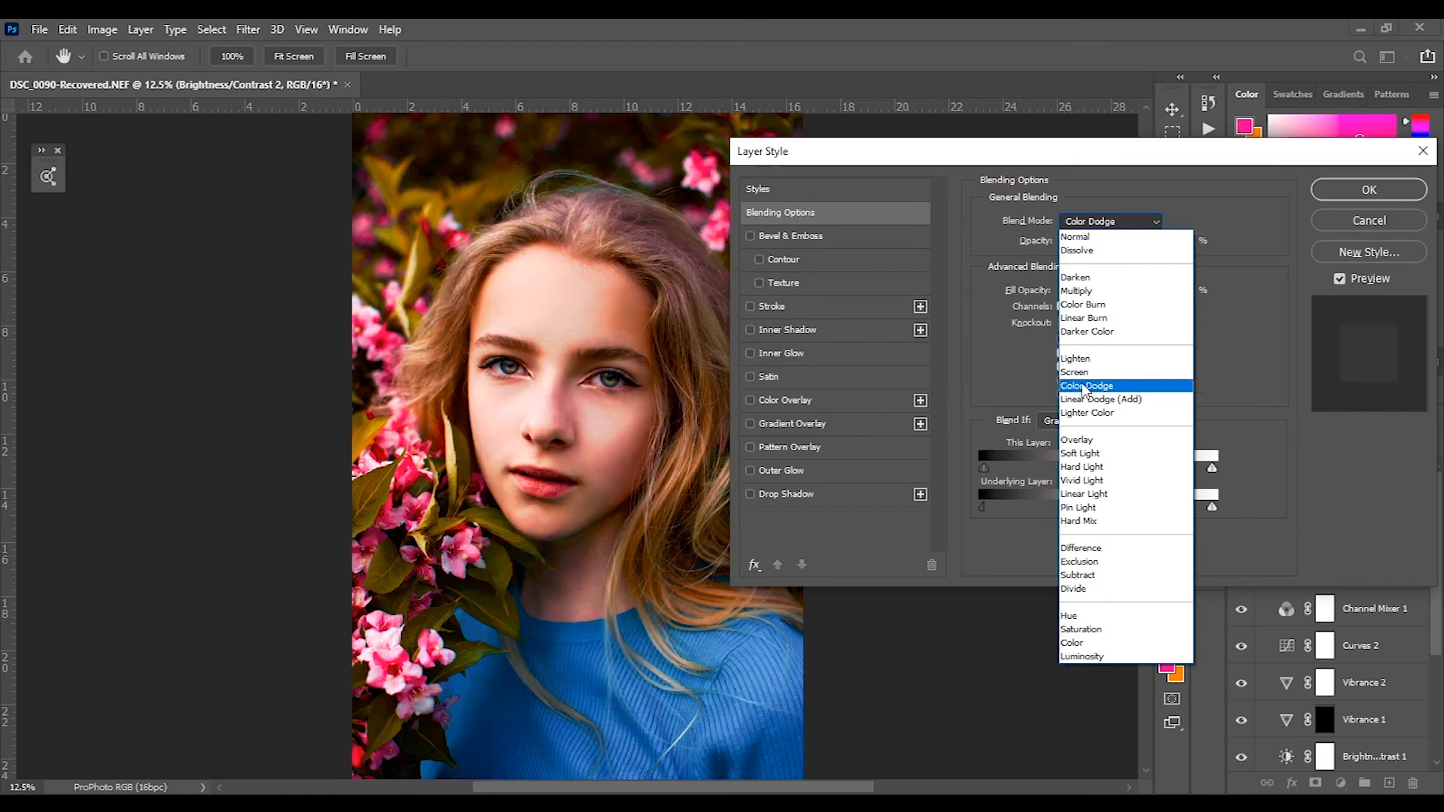
pyautogui.click(1083, 468)
pyautogui.click(1340, 279)
pyautogui.click(1340, 278)
pyautogui.click(1357, 190)
pyautogui.click(1243, 500)
pyautogui.press('Delete')
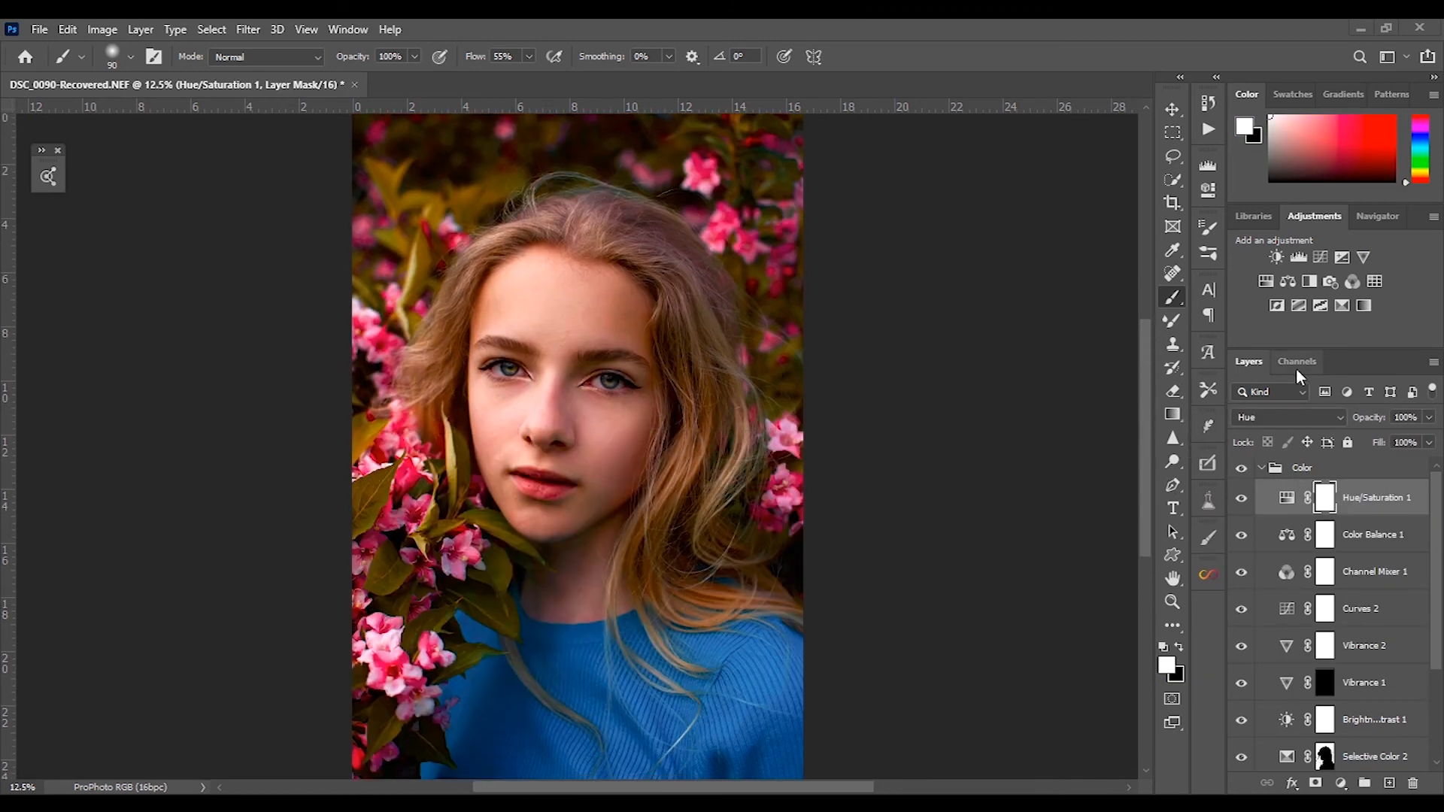
# Add a Curves adjustment layer above Hue/Saturation 1, set its blend mode to Hue and open its settings.
pyautogui.click(1321, 257)
pyautogui.click(1289, 416)
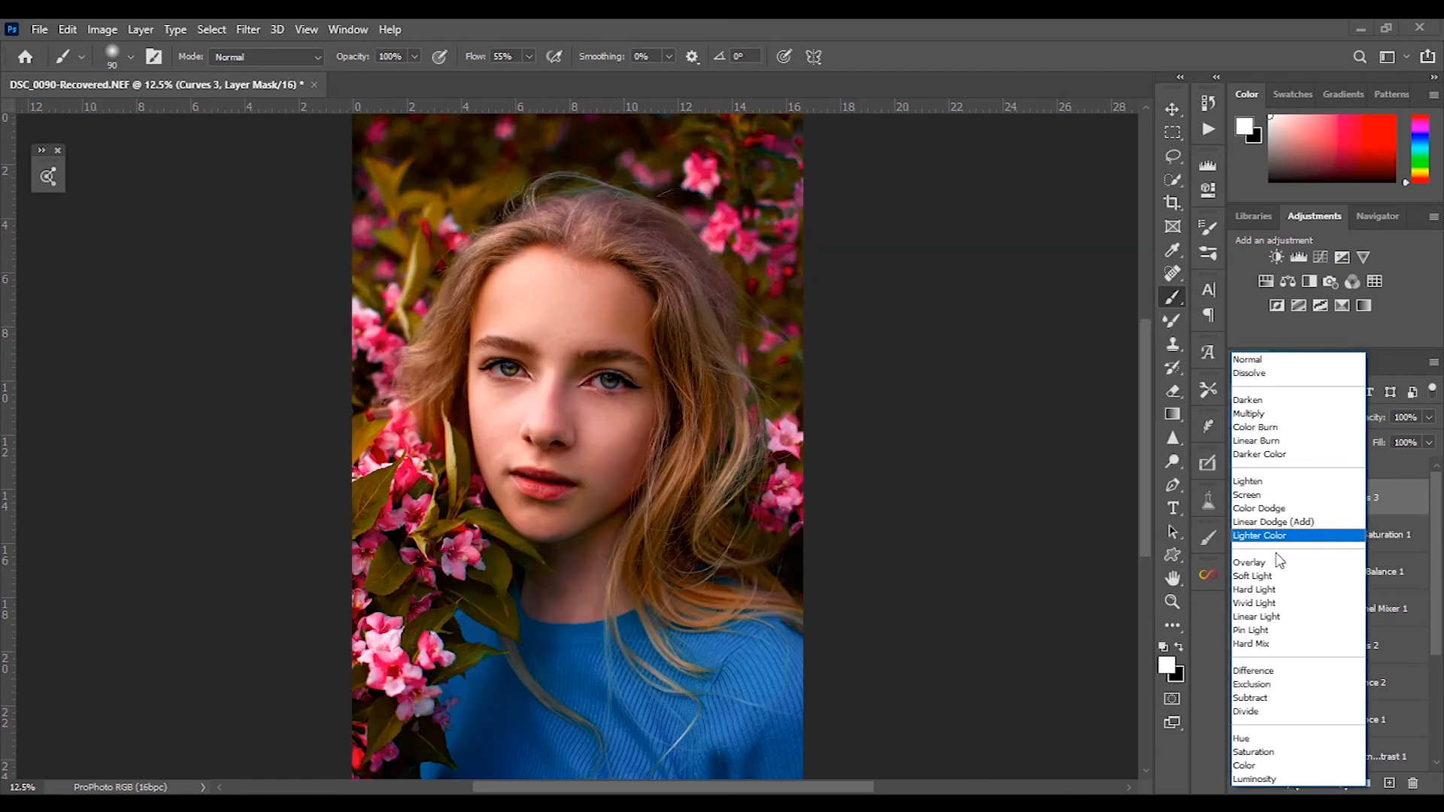
pyautogui.click(1271, 739)
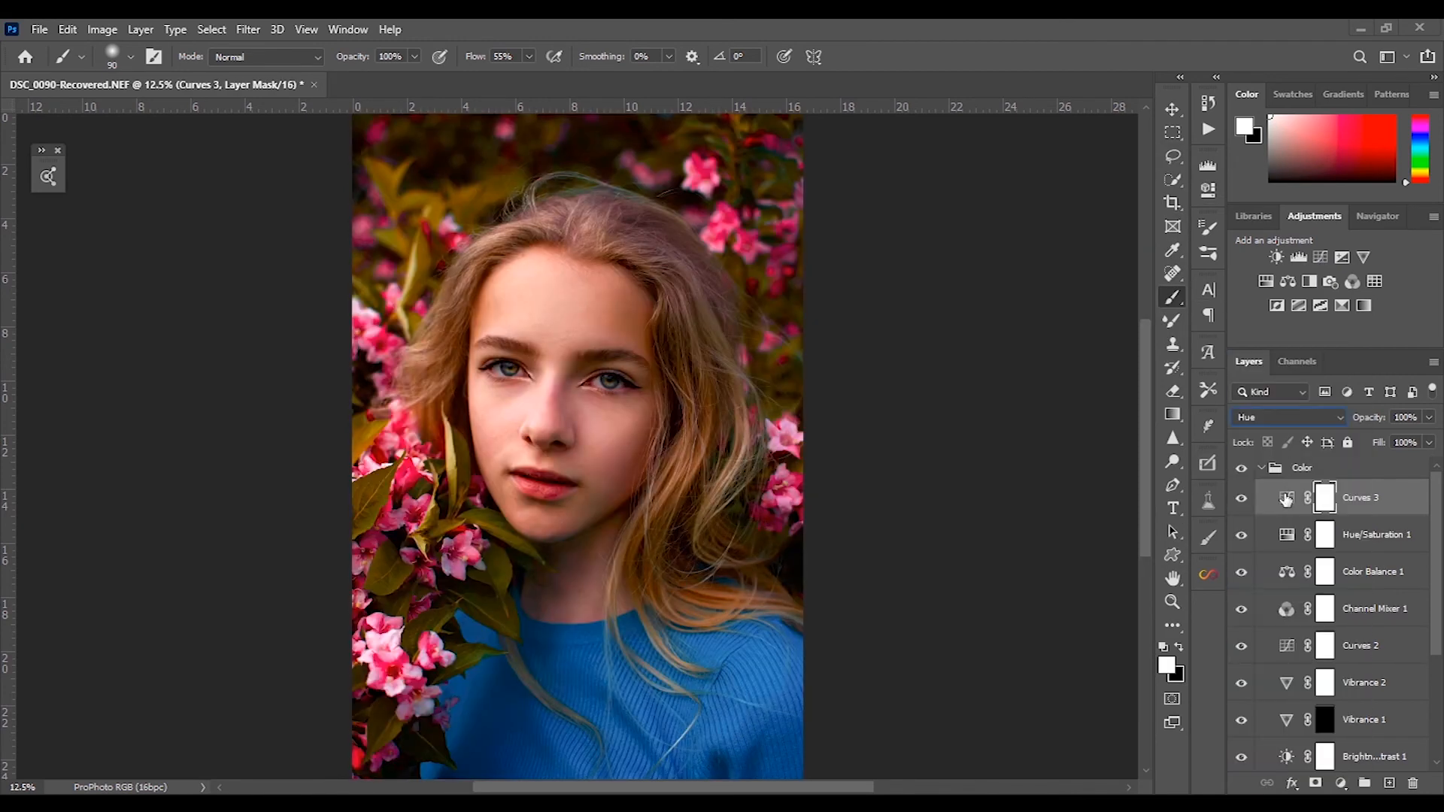
pyautogui.doubleClick(1286, 499)
# Try a bend in the RGB curve, remove its point, and slightly lower the darker tones of the Blue curve.
pyautogui.moveTo(970, 451); pyautogui.dragTo(1018, 406)
pyautogui.moveTo(1018, 406); pyautogui.dragTo(845, 444)
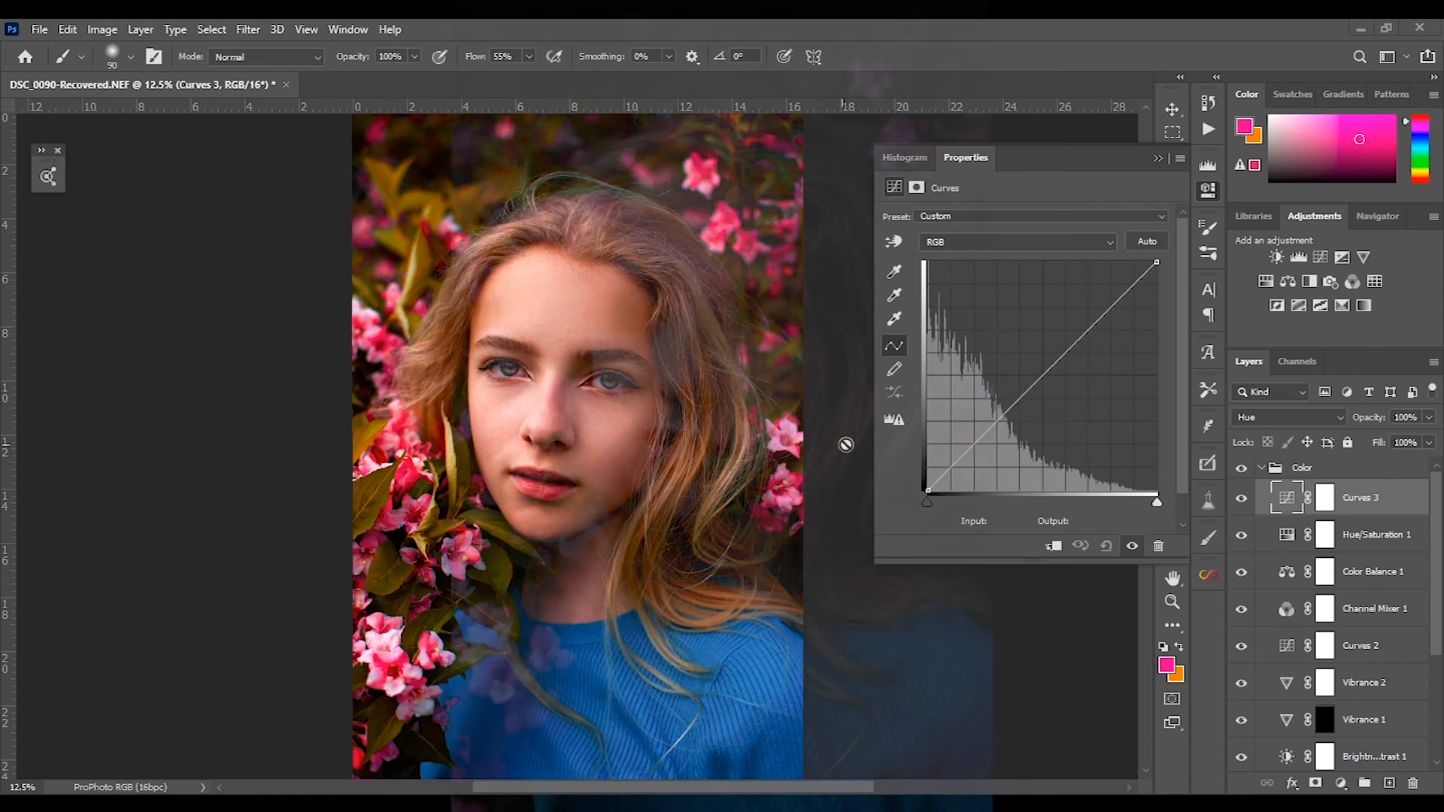
pyautogui.click(1015, 241)
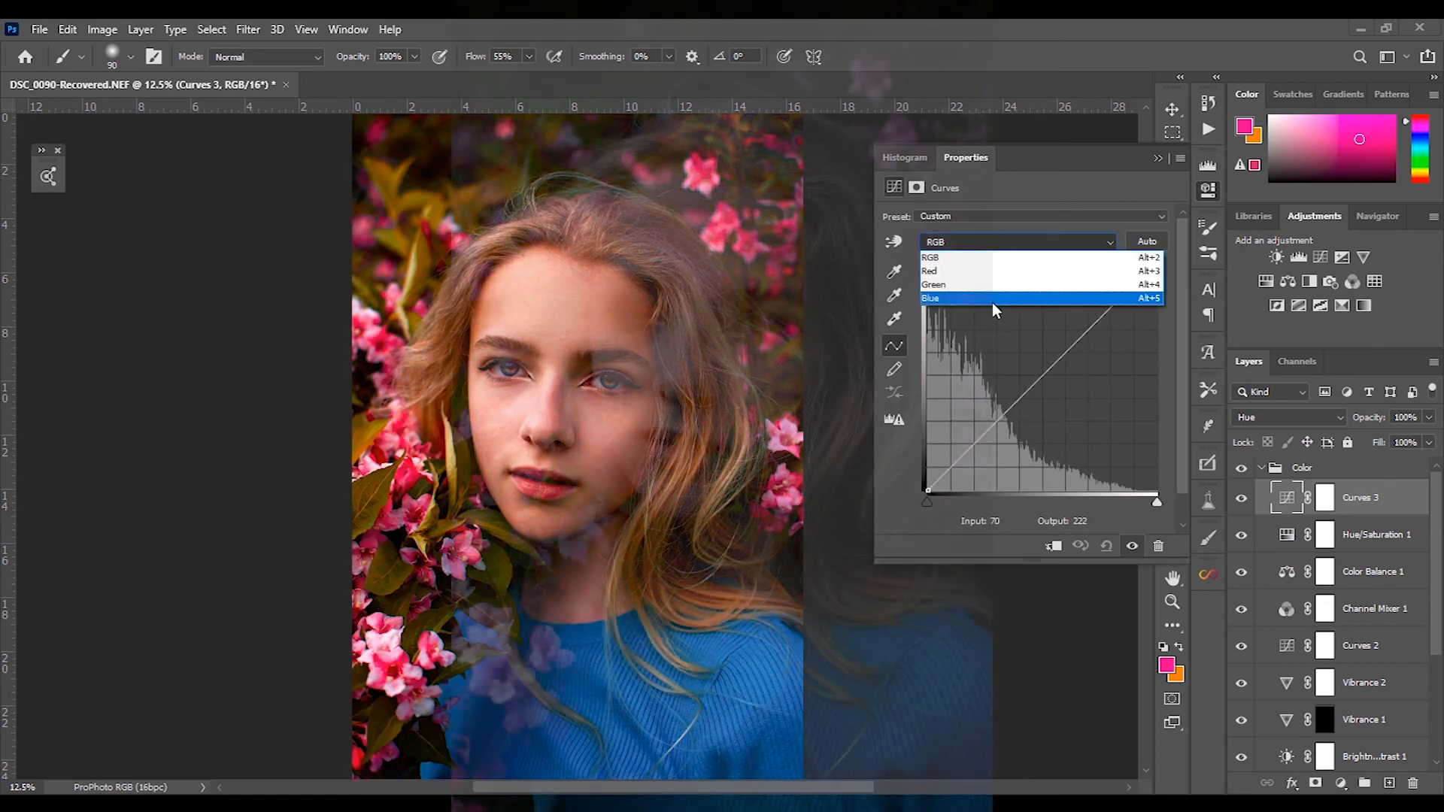
pyautogui.click(991, 298)
pyautogui.moveTo(994, 430); pyautogui.dragTo(996, 438)
# Compare the image with and without the Curves adjustment and the Color group.
pyautogui.click(1133, 547)
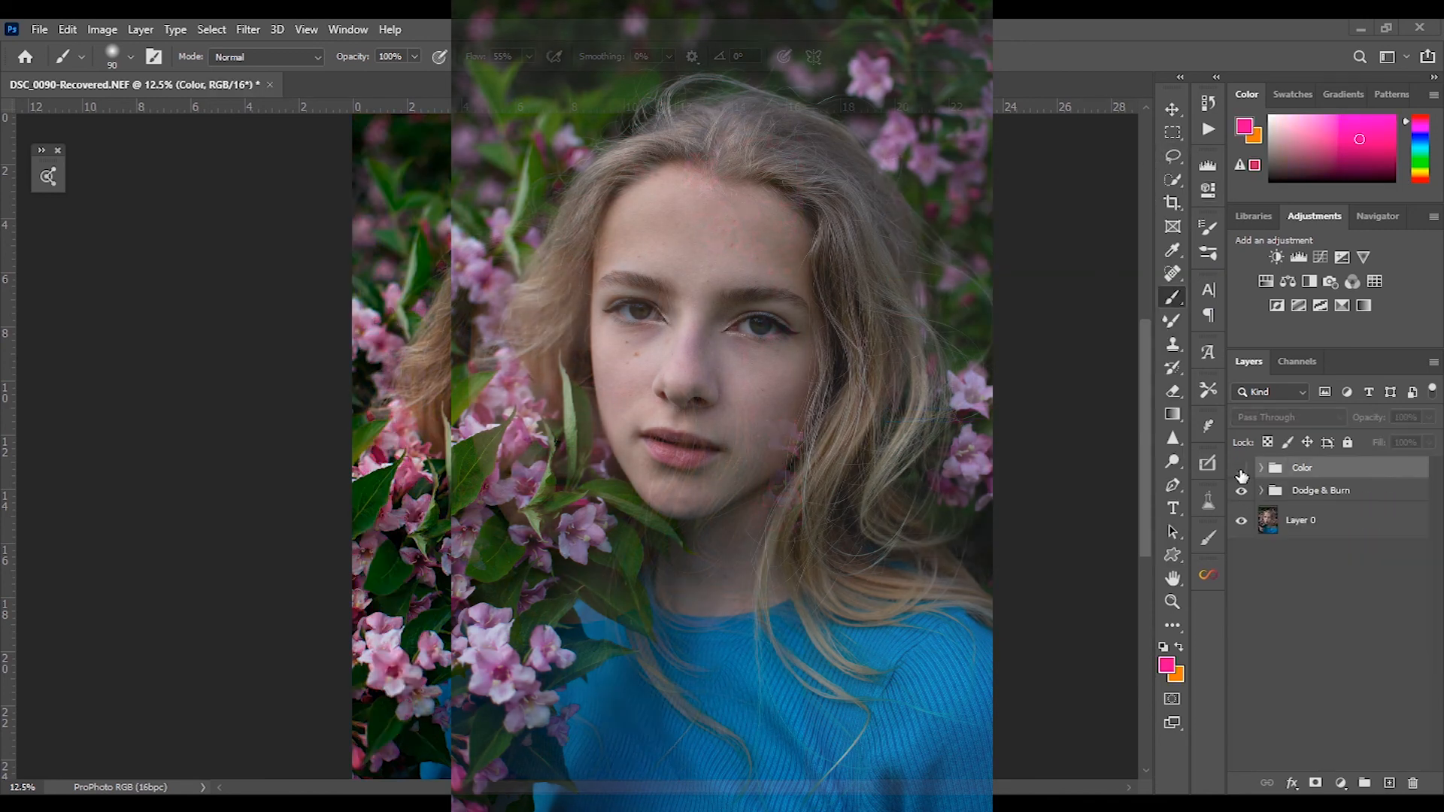
pyautogui.click(1242, 468)
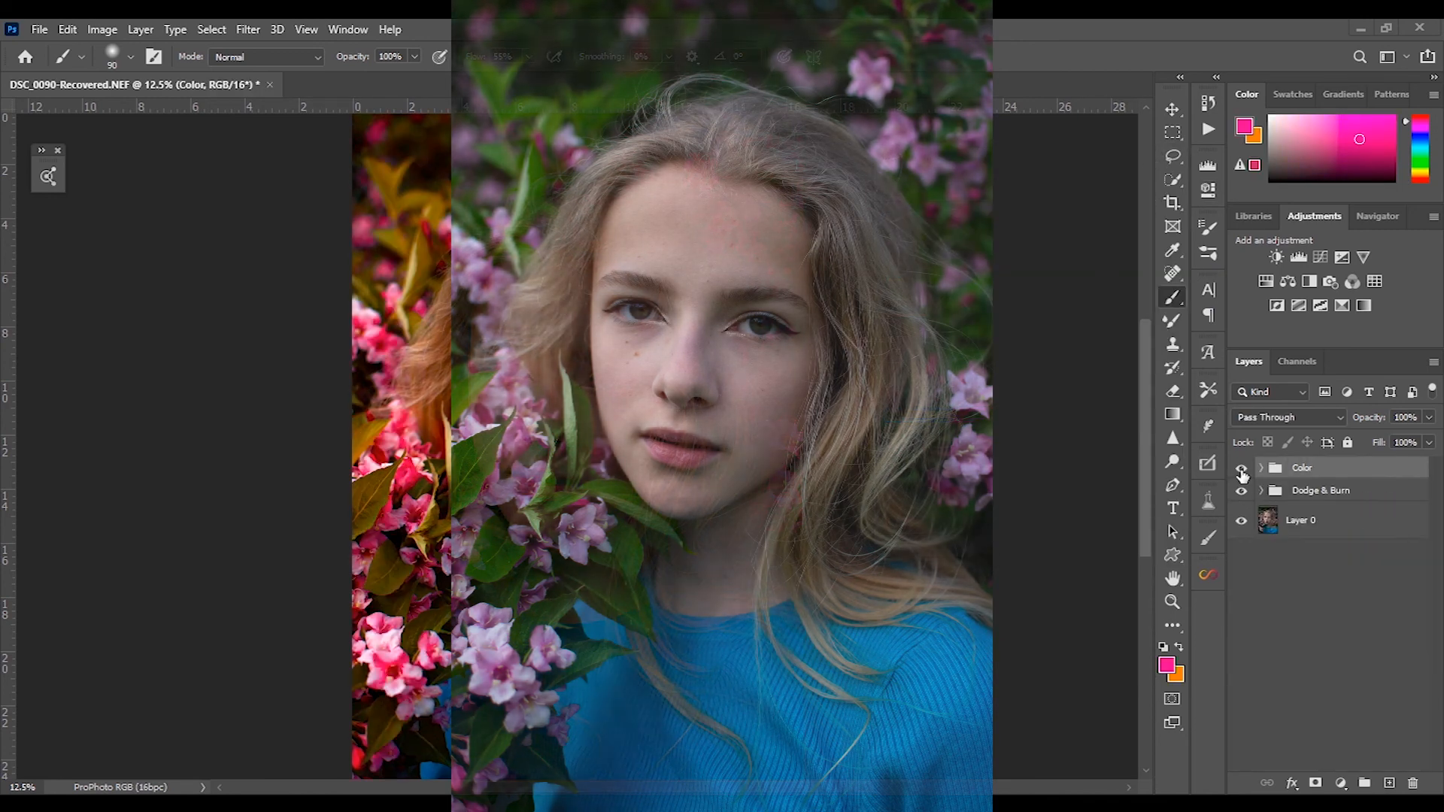